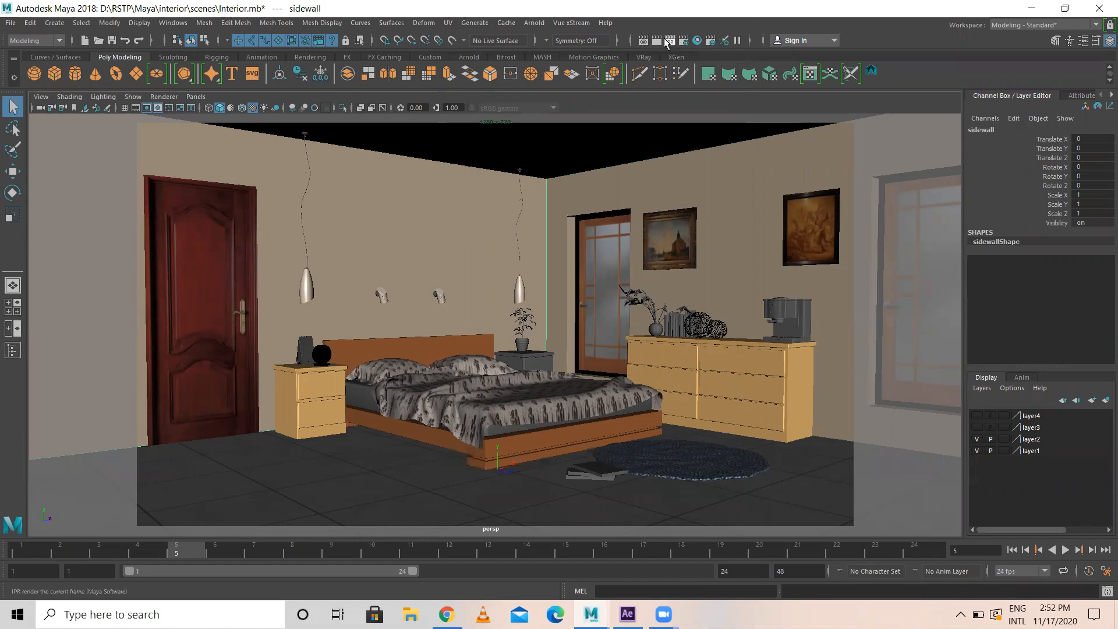
- Open the Render Settings and review the available renderers, keeping Maya Software as the renderer
click(684, 41)
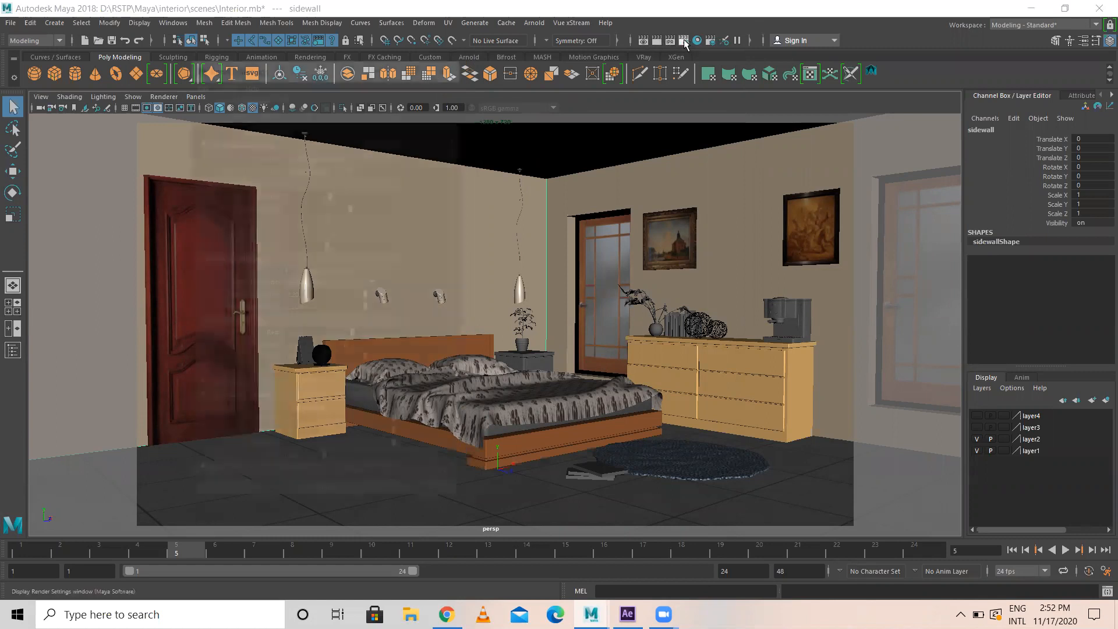
click(284, 108)
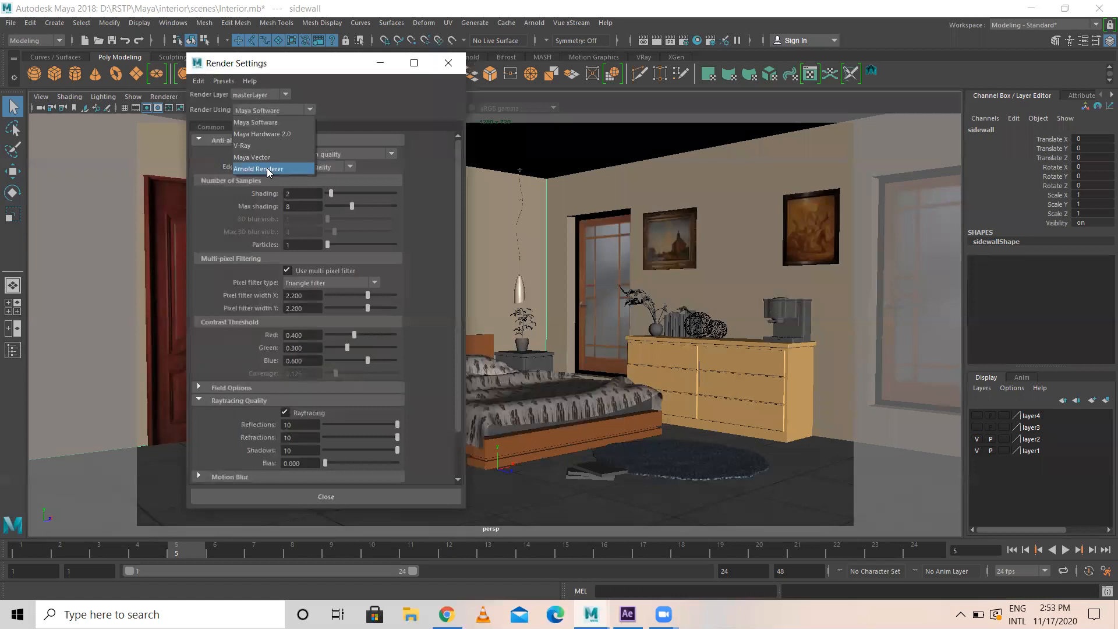
click(261, 125)
click(275, 109)
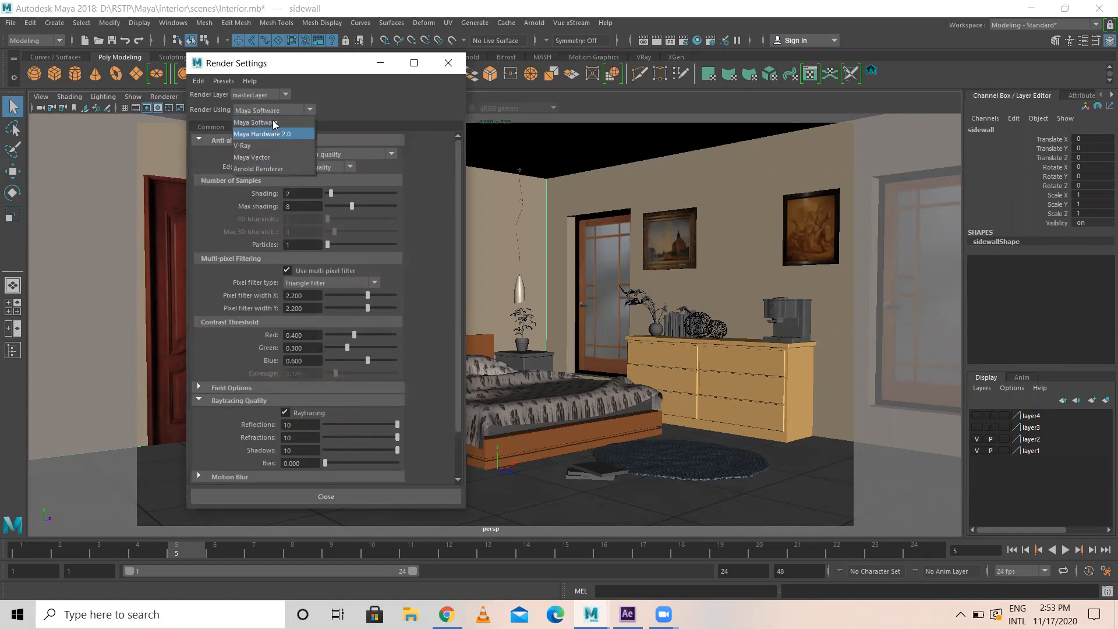
click(571, 96)
- Open the Plug-in Manager and reposition its window over the Render Settings
click(173, 23)
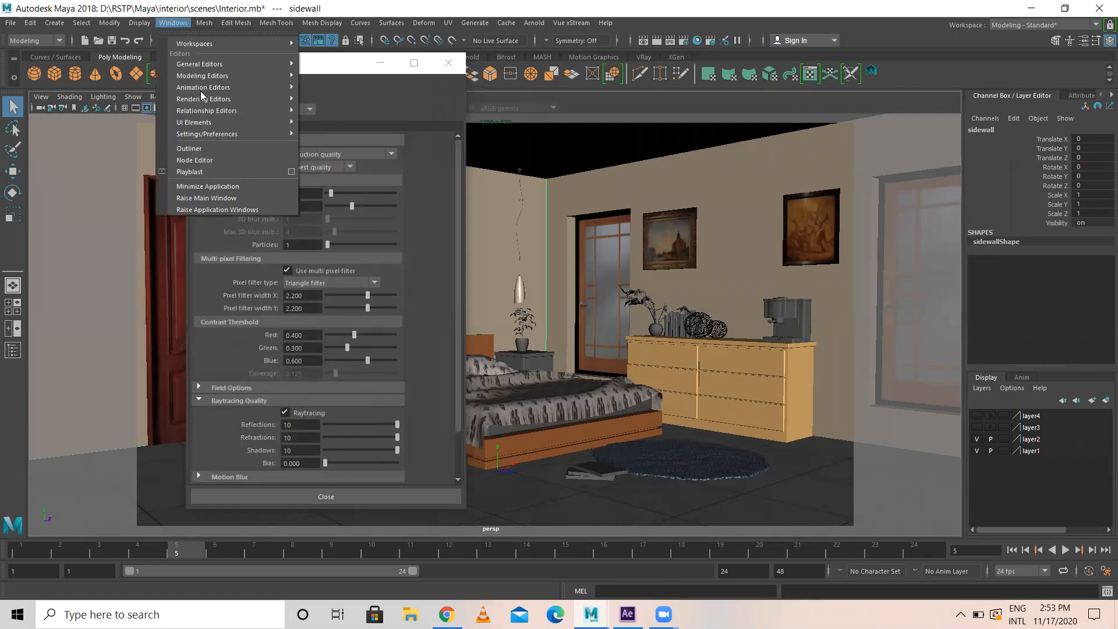
mouse_move(202, 135)
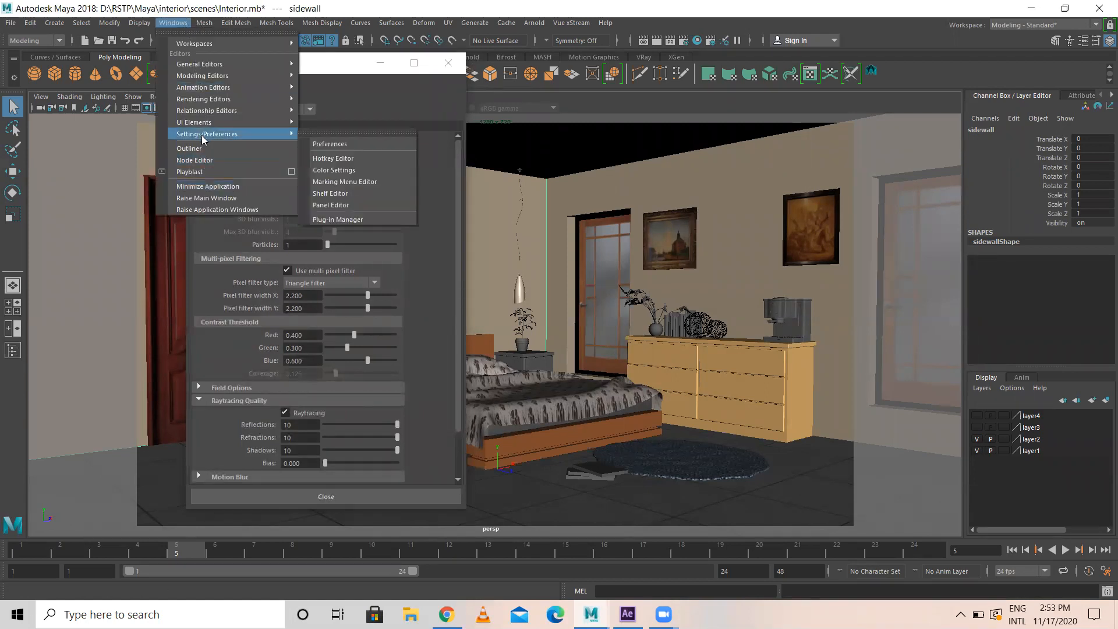
click(373, 220)
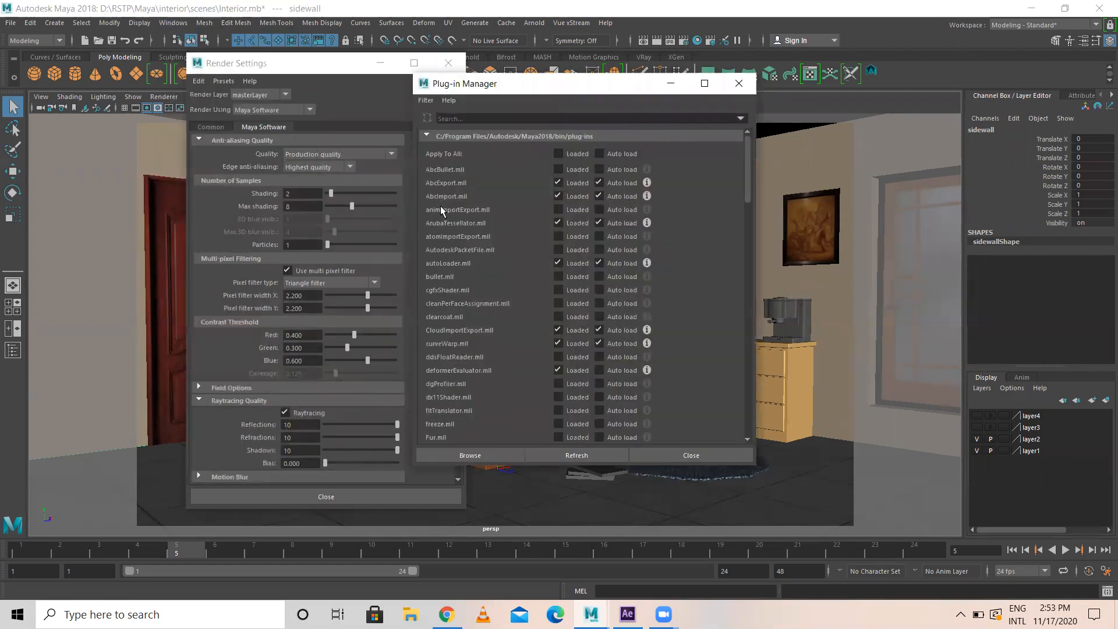
drag(488, 87, 406, 42)
- Look through the whole plug-in list for the renderer plug-ins and check their Loaded and Auto load states
scroll(481, 193, down, 10)
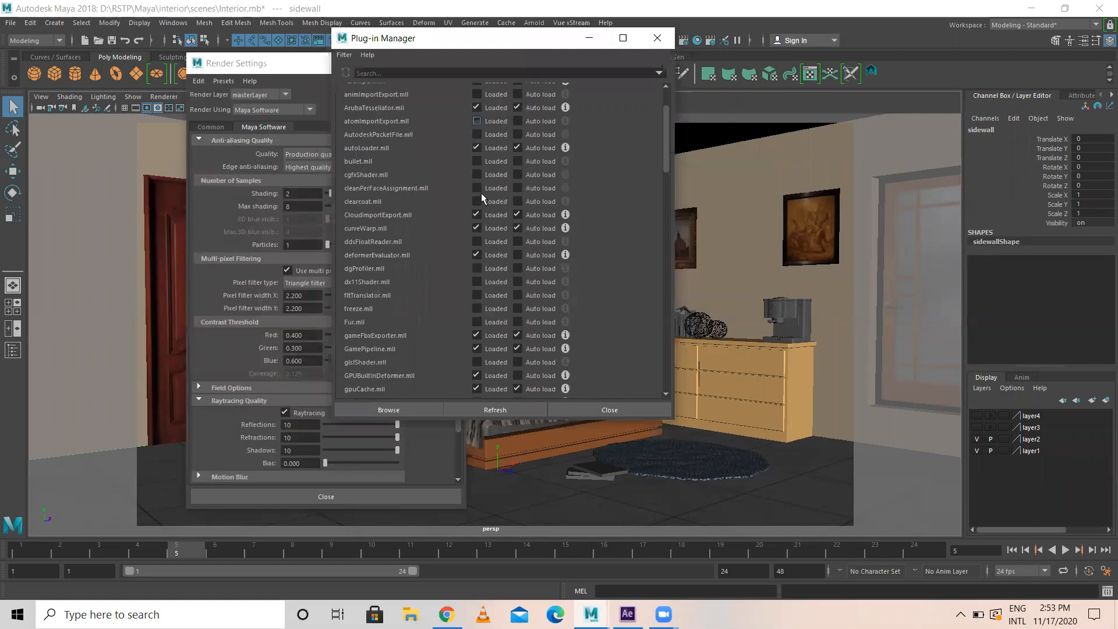
scroll(481, 193, down, 8)
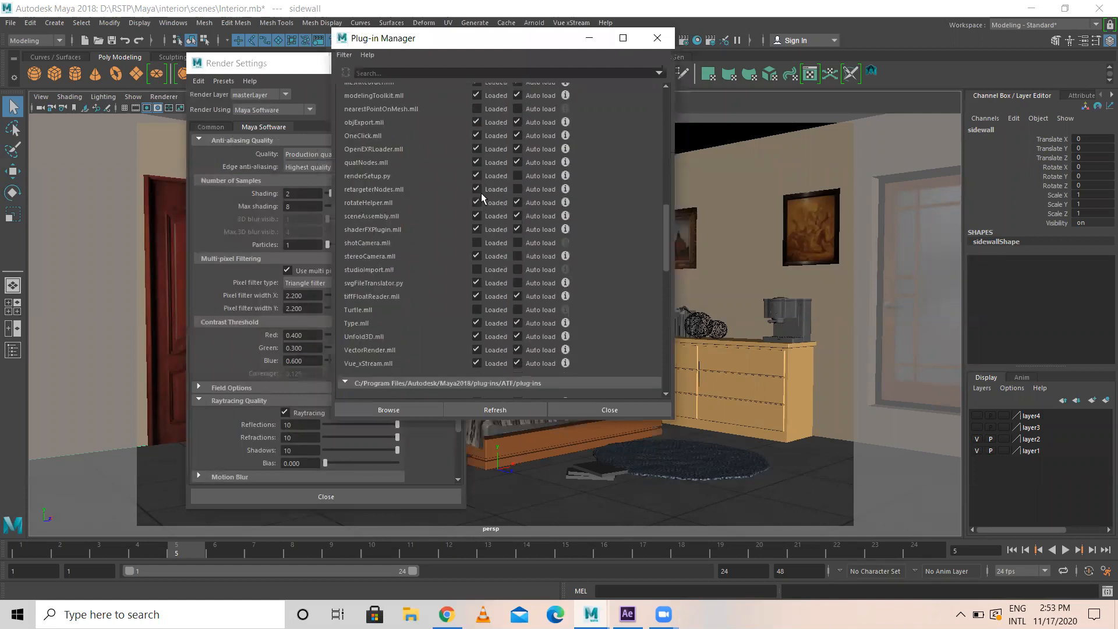
scroll(481, 211, down, 5)
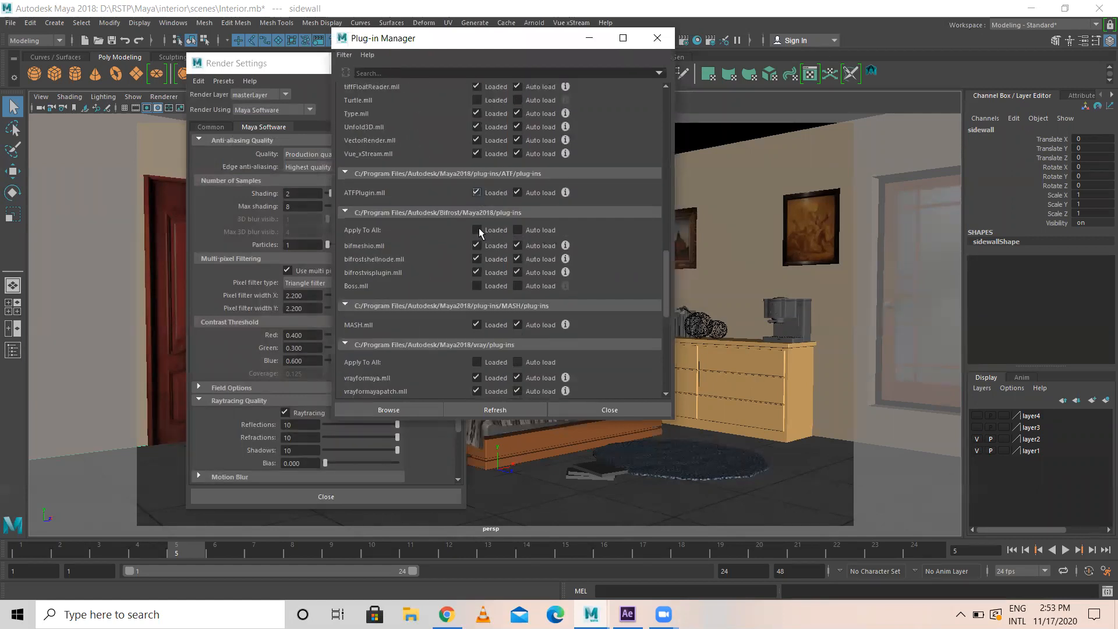
scroll(479, 235, down, 3)
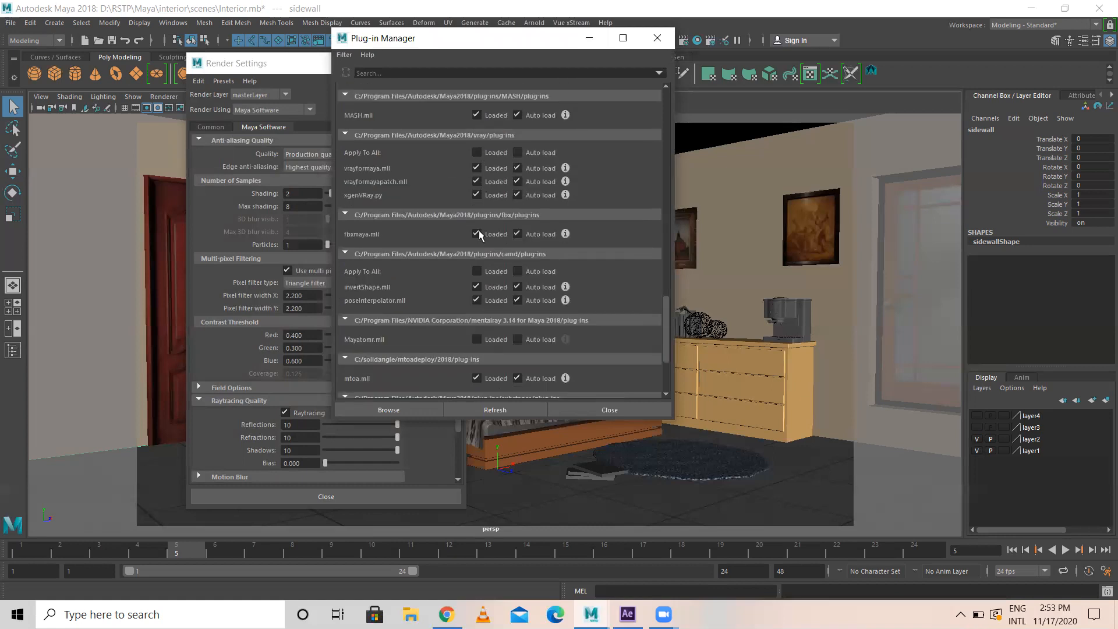
scroll(479, 231, down, 5)
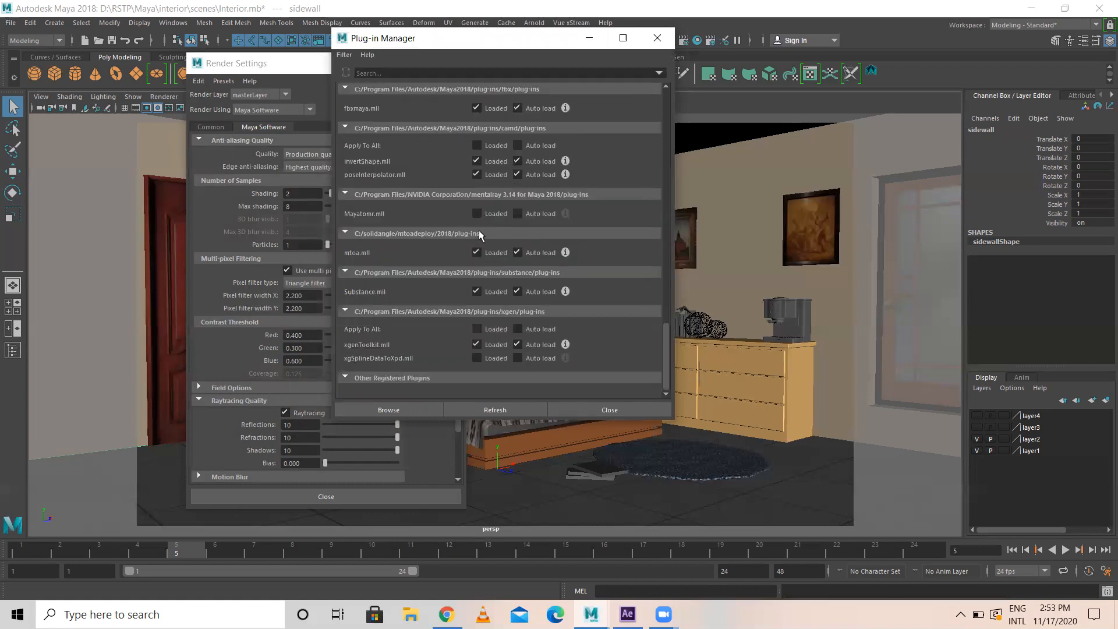
scroll(479, 233, up, 4)
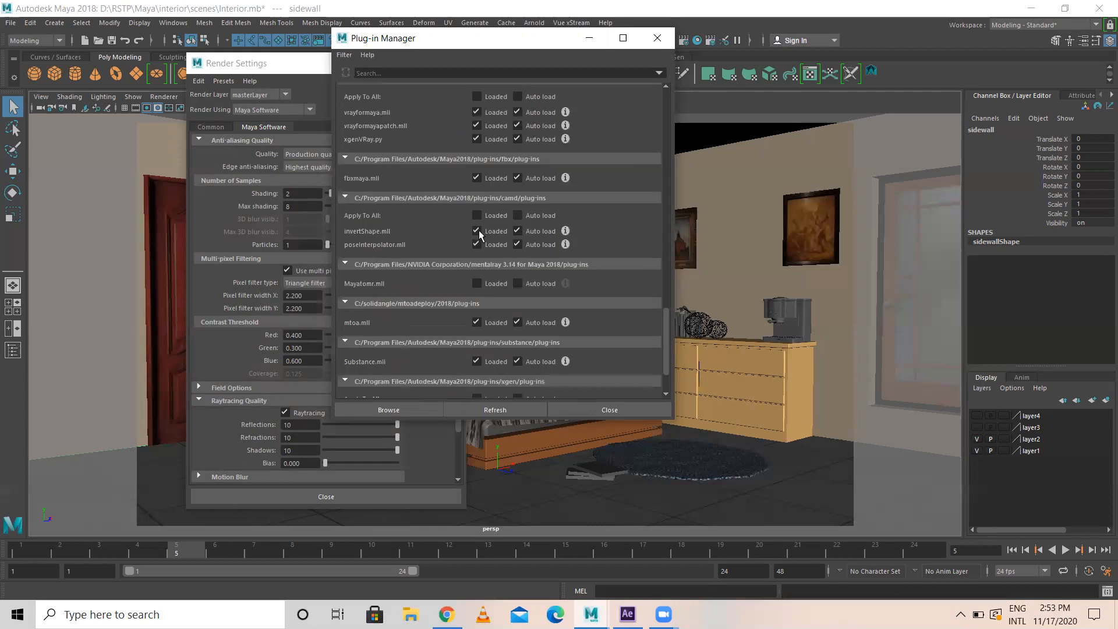
scroll(479, 231, up, 3)
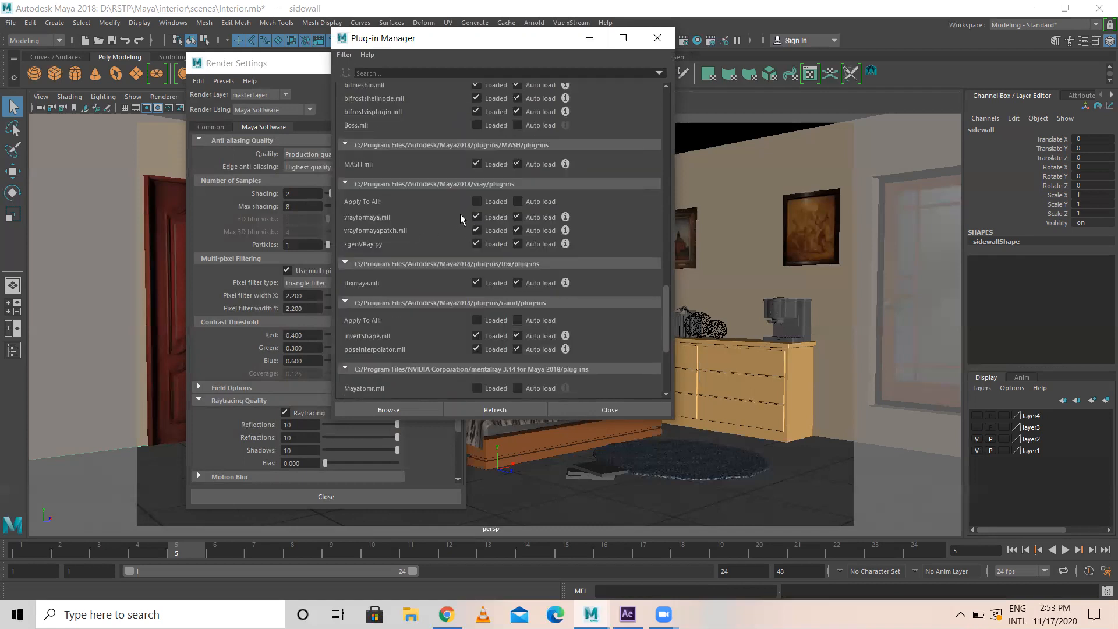
scroll(476, 233, up, 5)
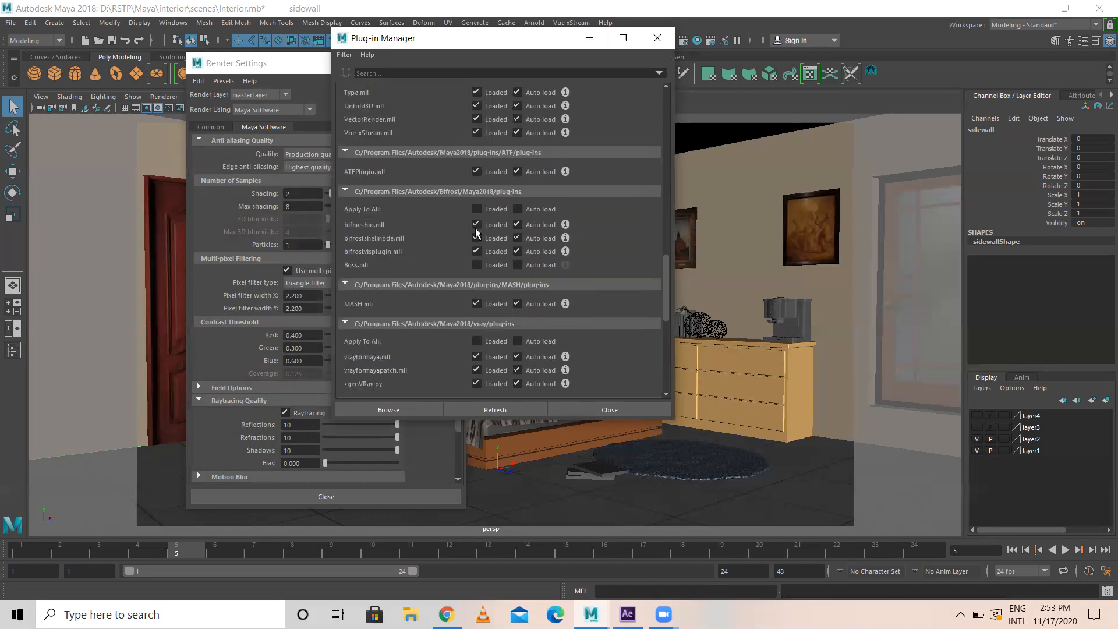
scroll(476, 232, up, 1)
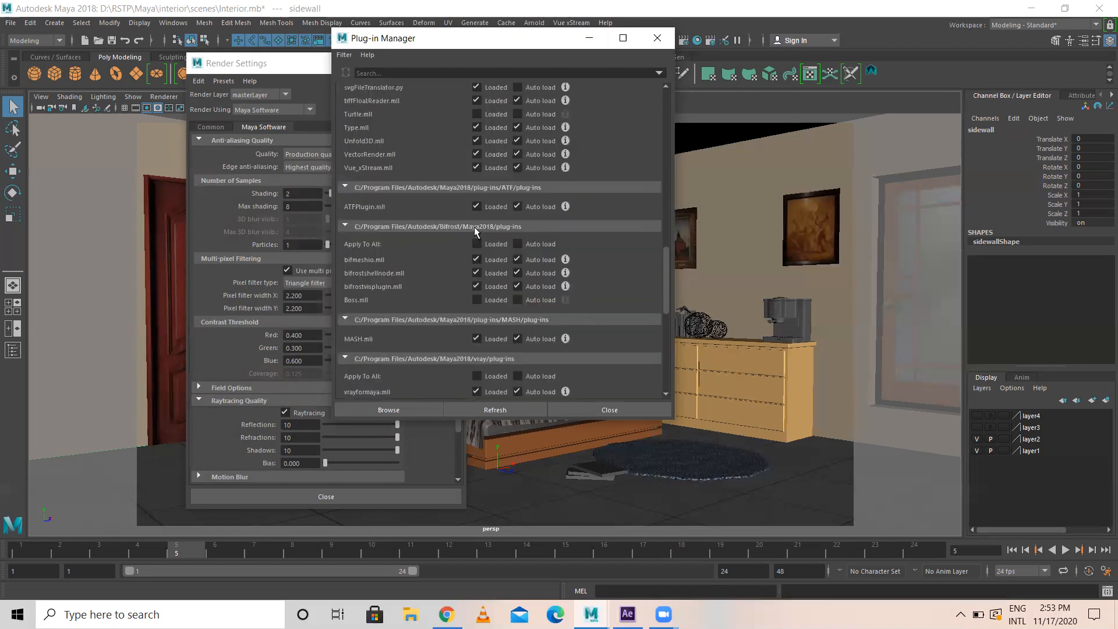
scroll(476, 231, up, 1)
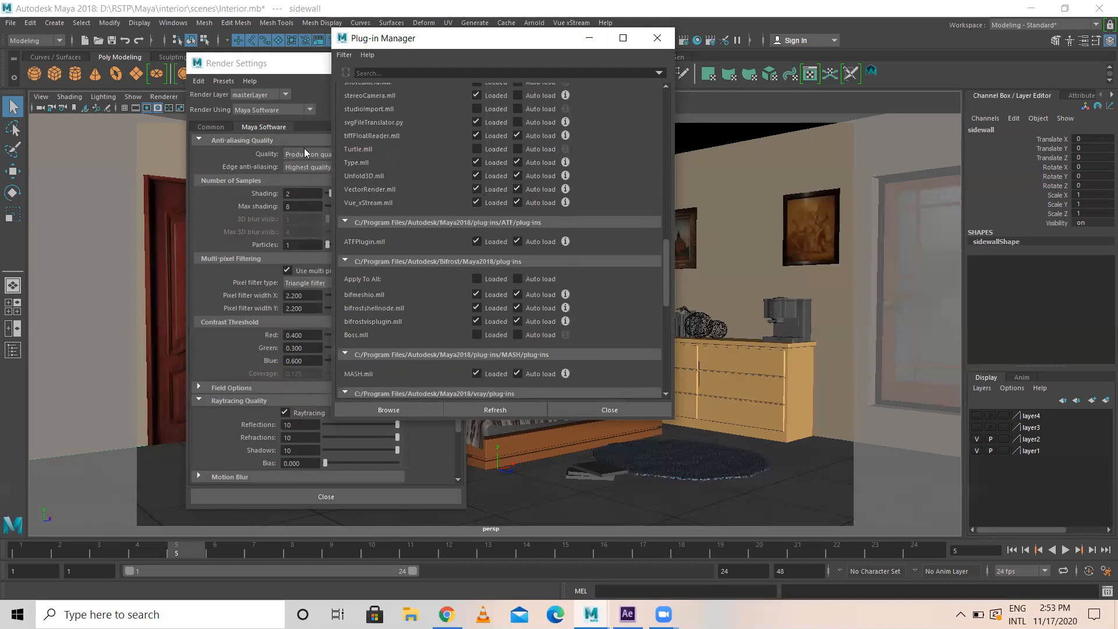
scroll(449, 166, up, 4)
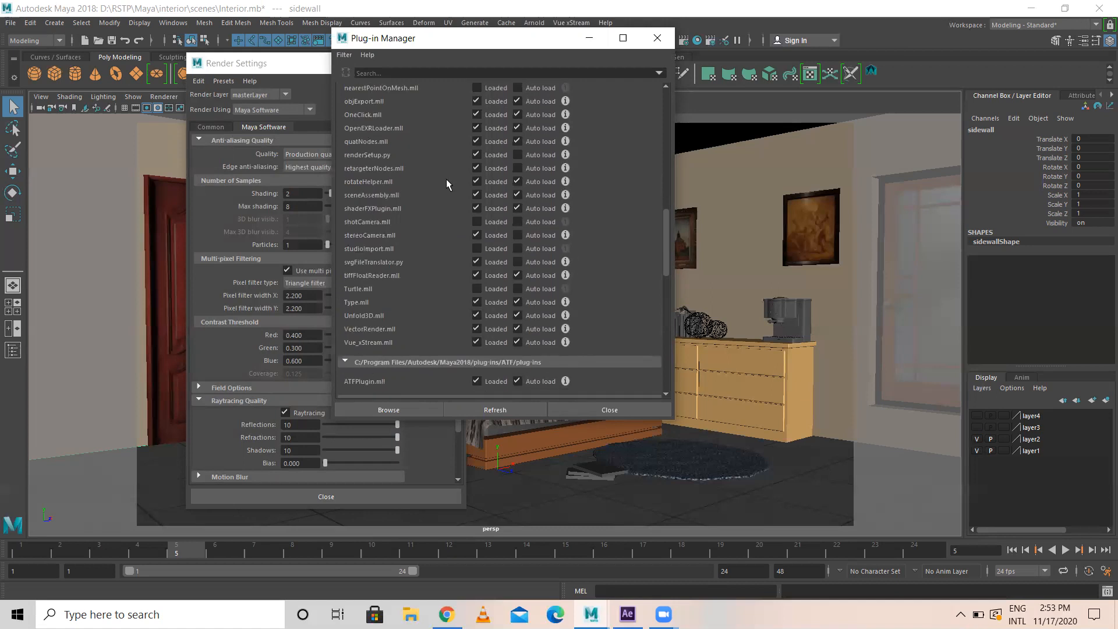
scroll(446, 182, up, 6)
scroll(447, 181, up, 7)
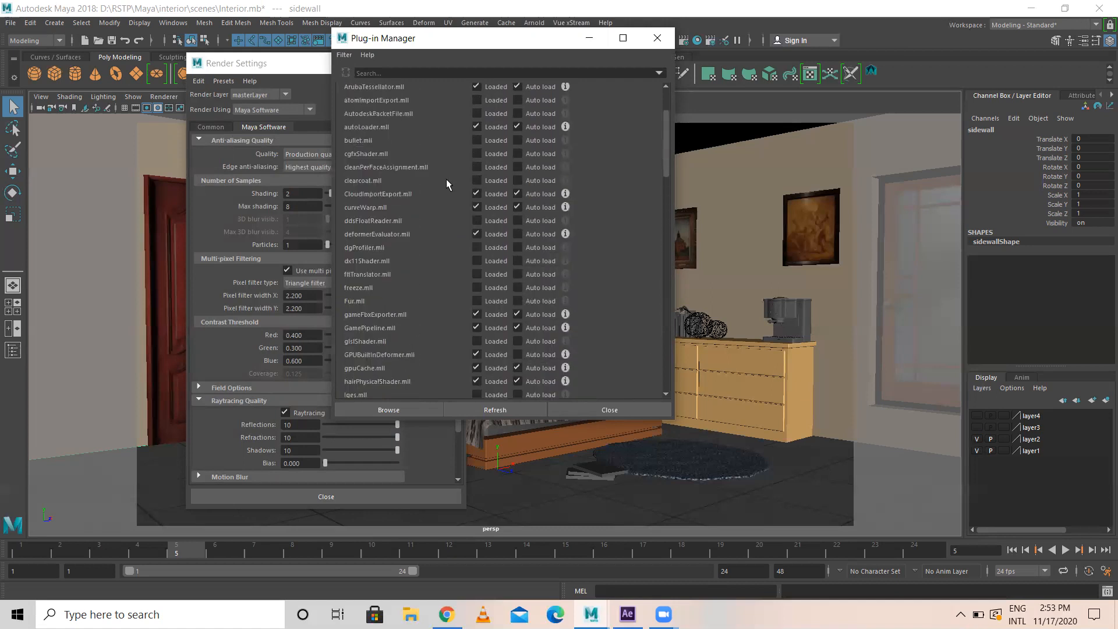
scroll(446, 185, up, 1)
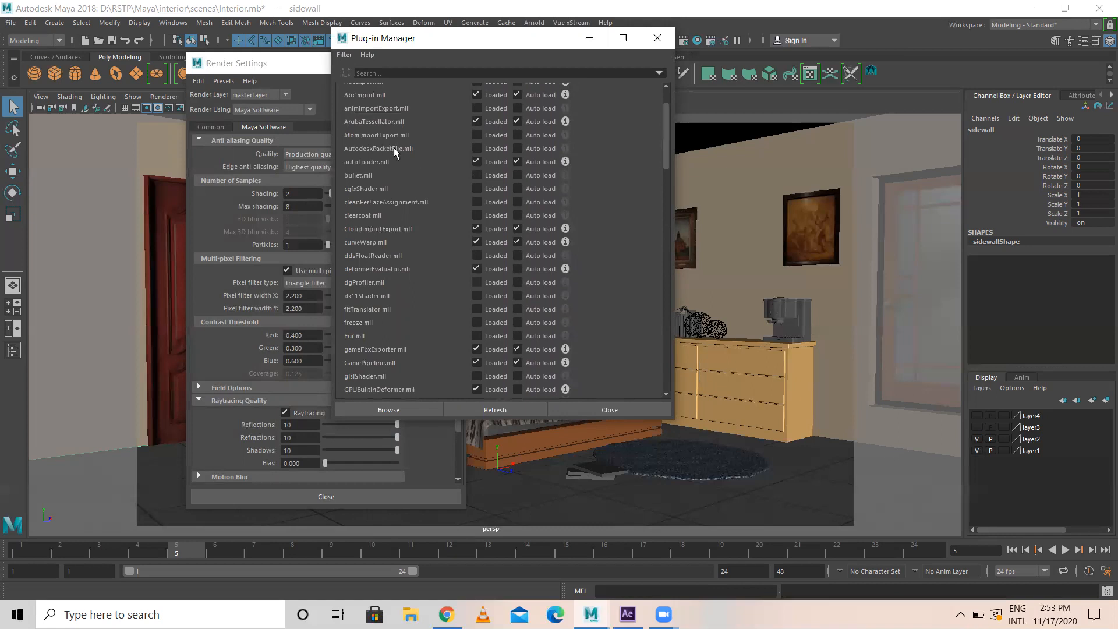
scroll(417, 149, up, 2)
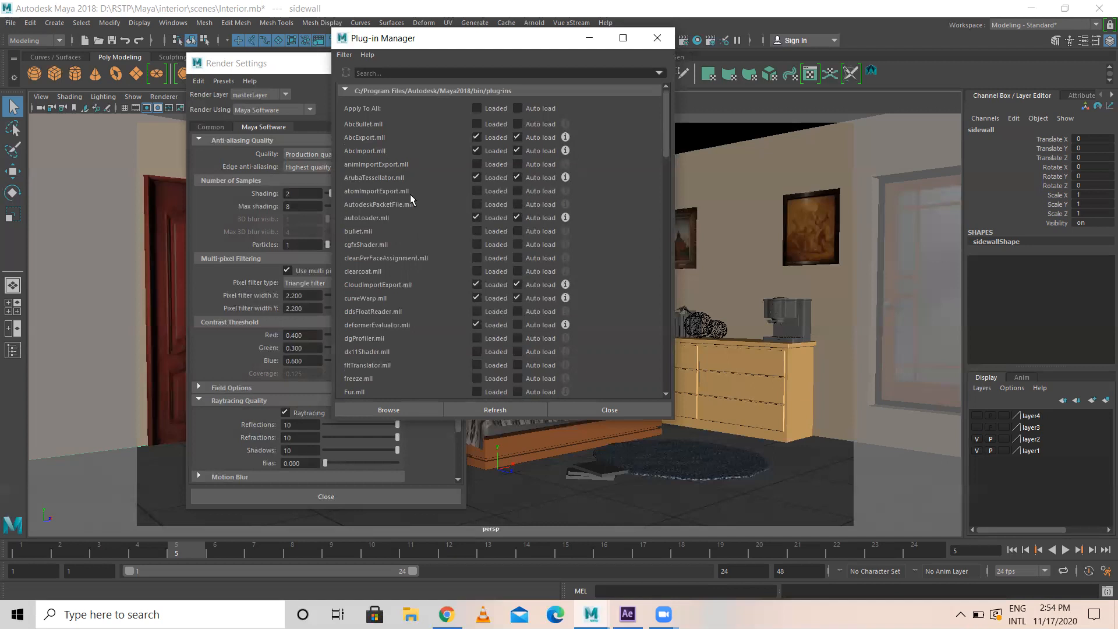
- Examine the plug-in groups again from the standard Maya plug-ins through V-Ray, mental ray's Mayatomr.mll and Arnold's mtoa.mll to XGen
scroll(410, 197, down, 3)
scroll(413, 197, down, 4)
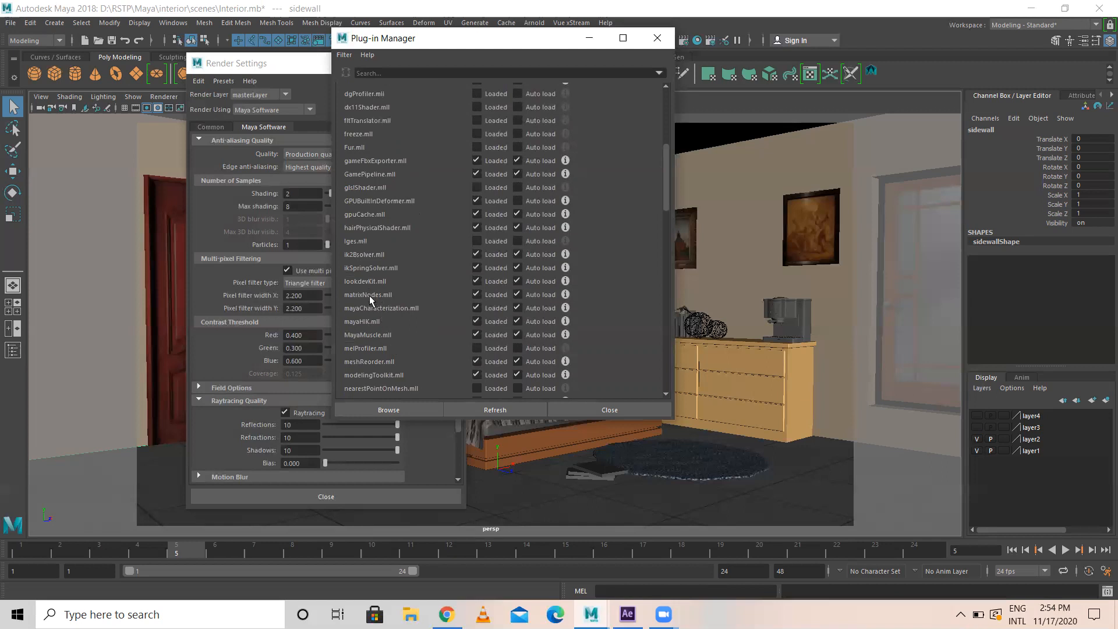
scroll(369, 295, down, 1)
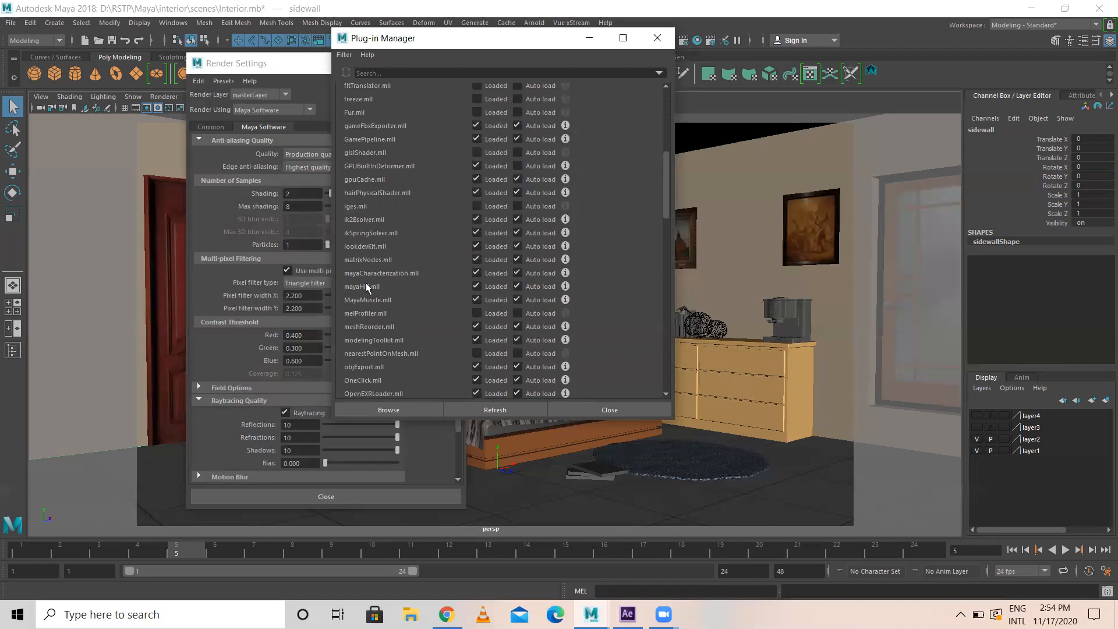
scroll(376, 281, down, 1)
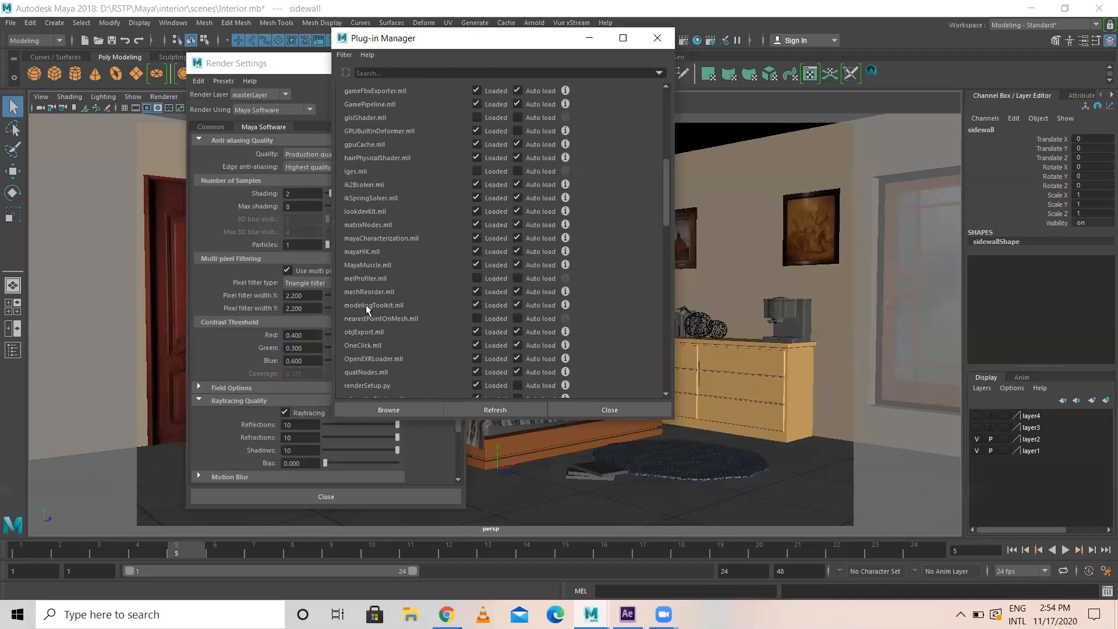
scroll(405, 322, down, 1)
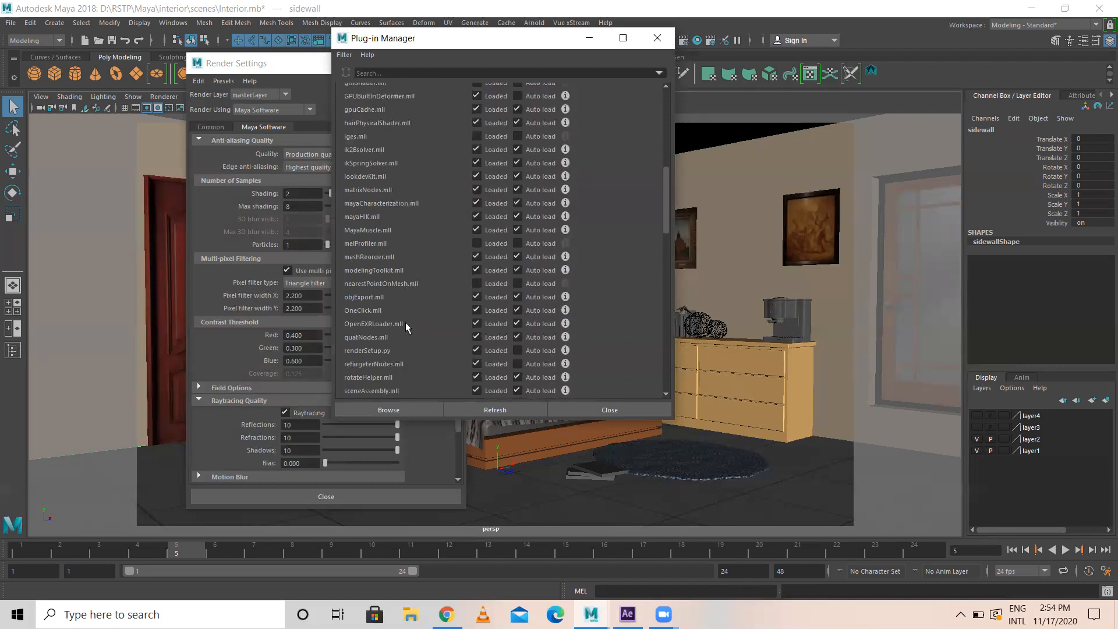
scroll(406, 323, down, 1)
scroll(405, 323, down, 3)
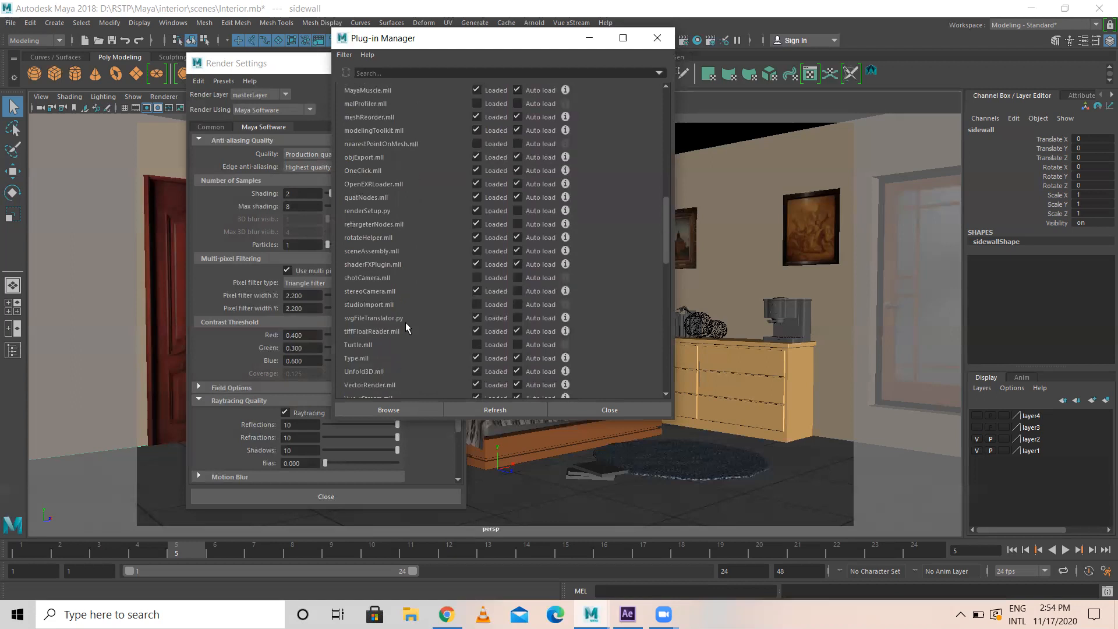
scroll(405, 322, down, 1)
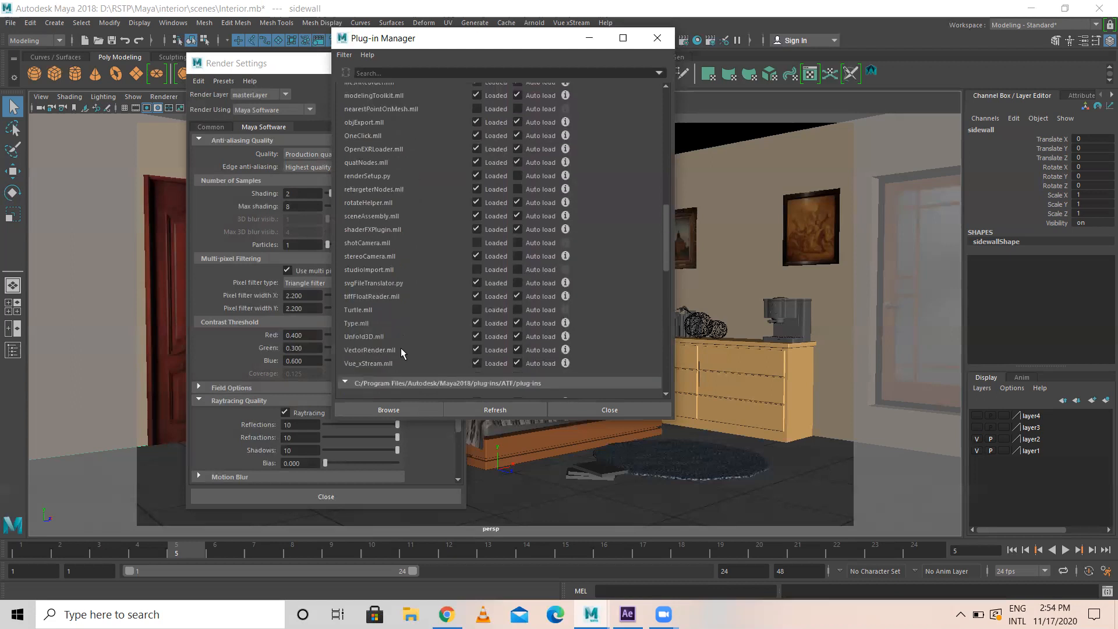
scroll(387, 352, down, 1)
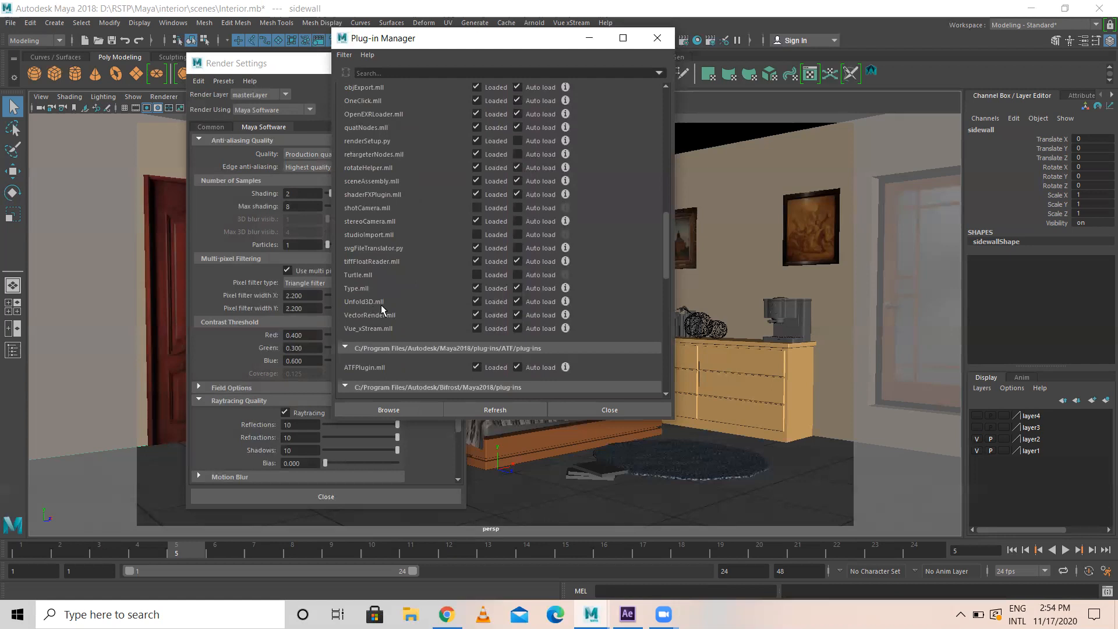
scroll(465, 306, down, 1)
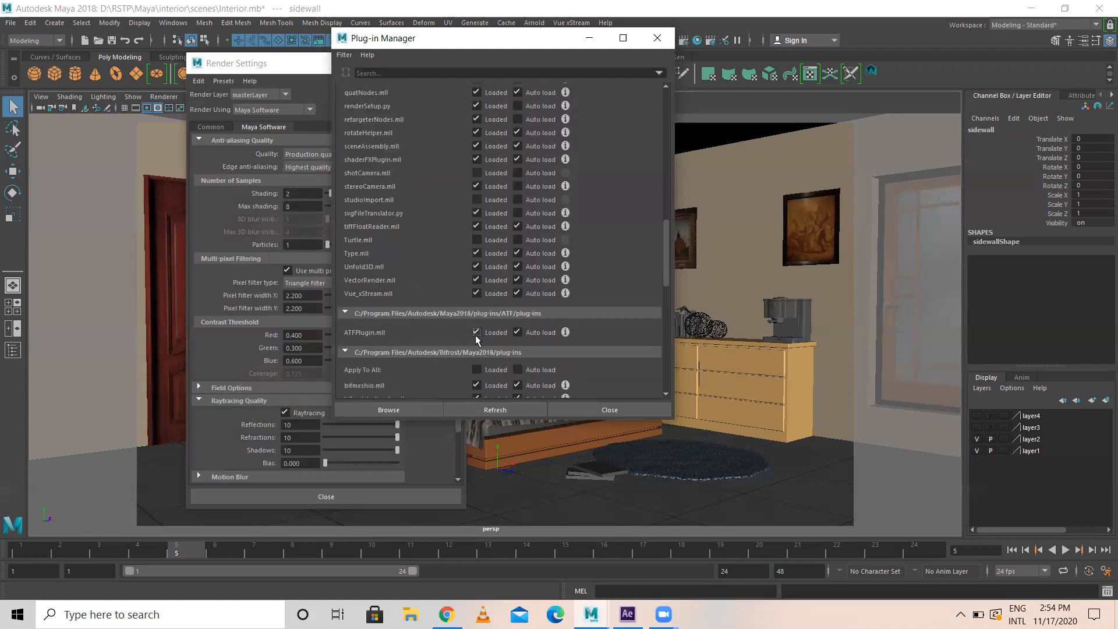
scroll(477, 339, down, 2)
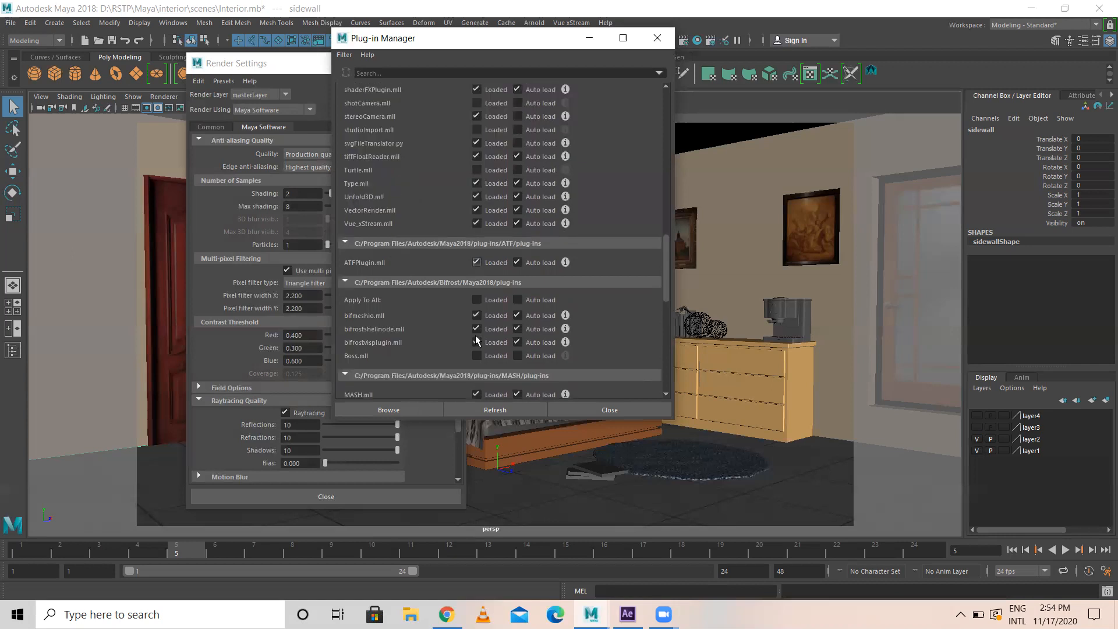
scroll(476, 338, down, 3)
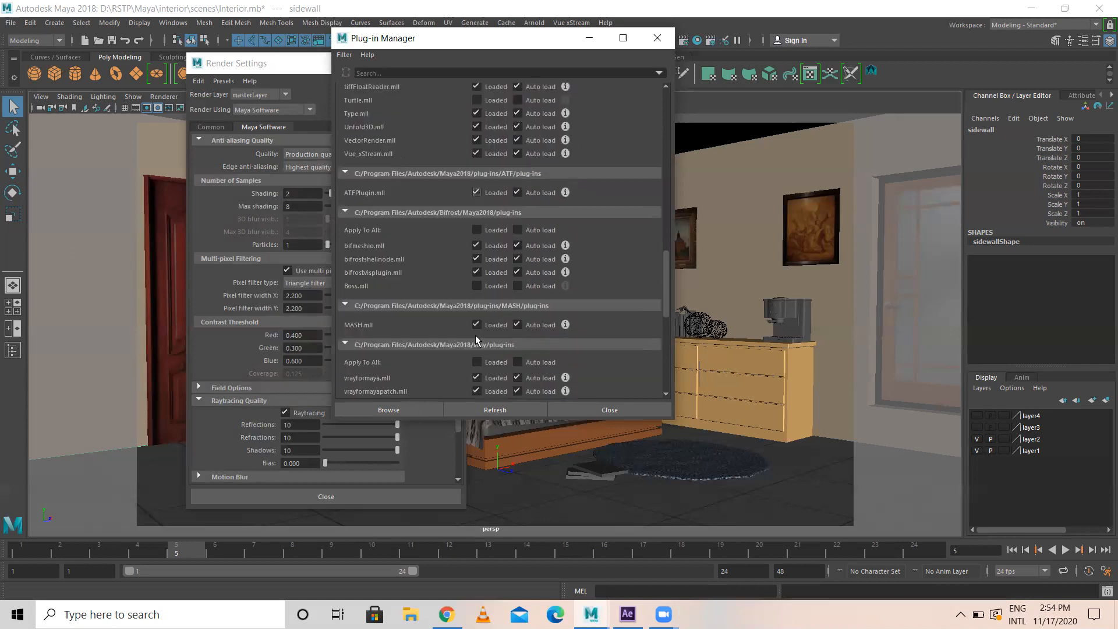
scroll(476, 340, down, 2)
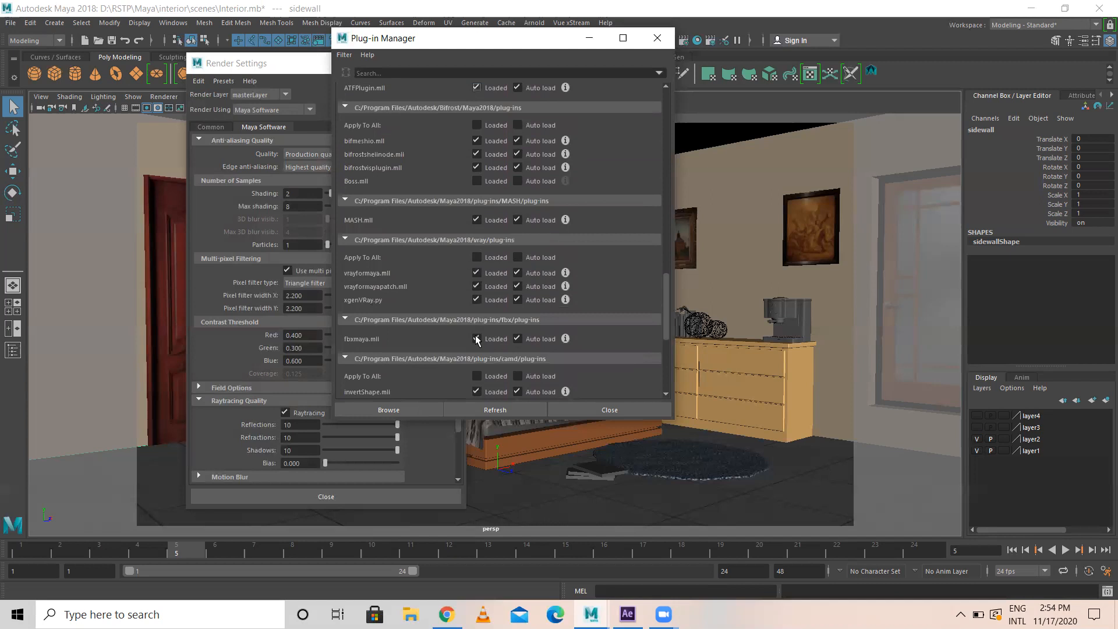
scroll(477, 339, down, 1)
scroll(477, 340, down, 1)
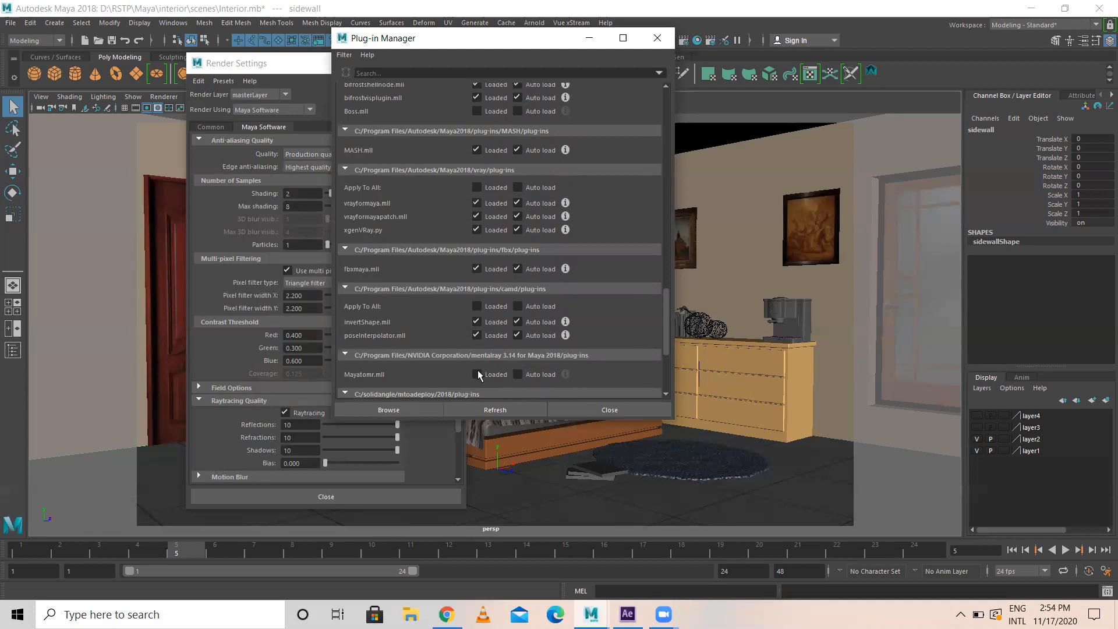
scroll(483, 375, down, 1)
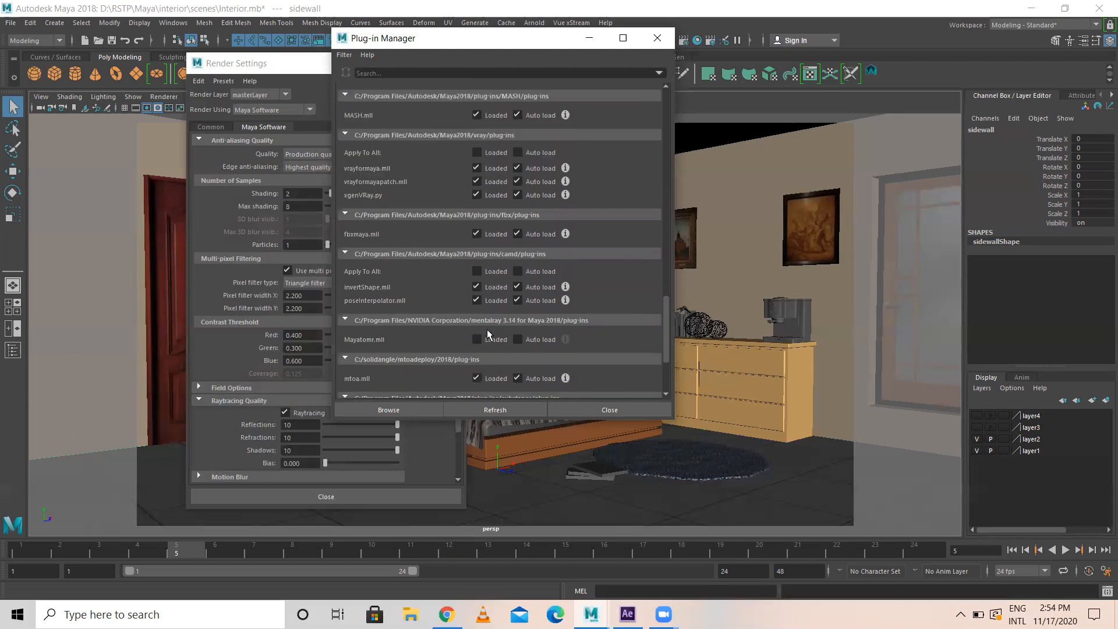
scroll(489, 356, down, 1)
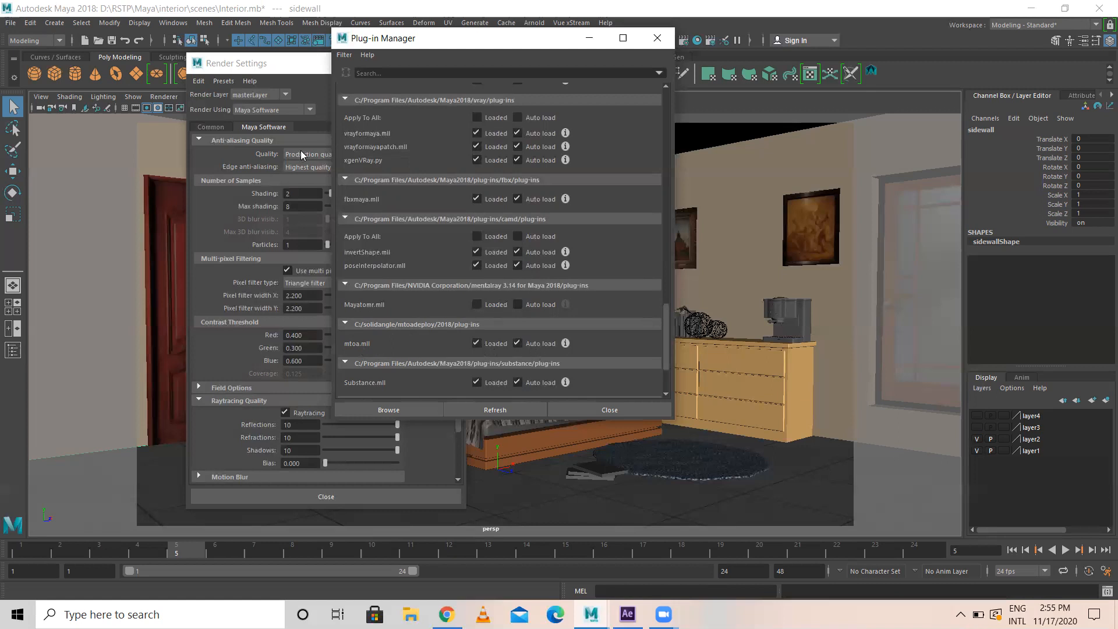
scroll(526, 307, down, 2)
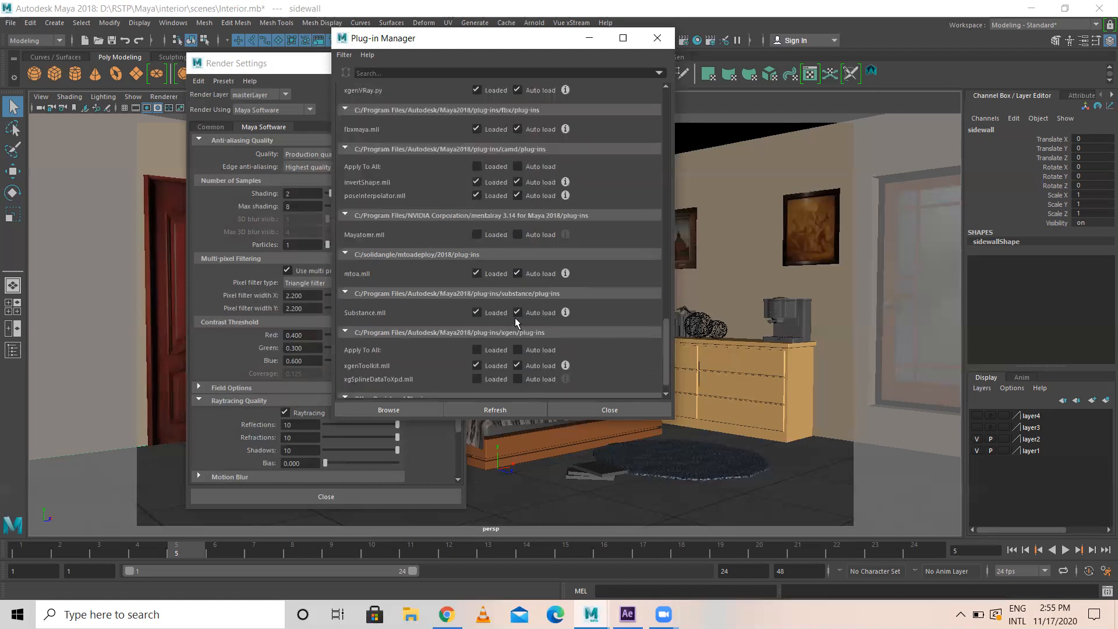
- Finish reviewing the plug-in list, close the Plug-in Manager and check the available renderers, keeping Maya Software
scroll(516, 319, down, 1)
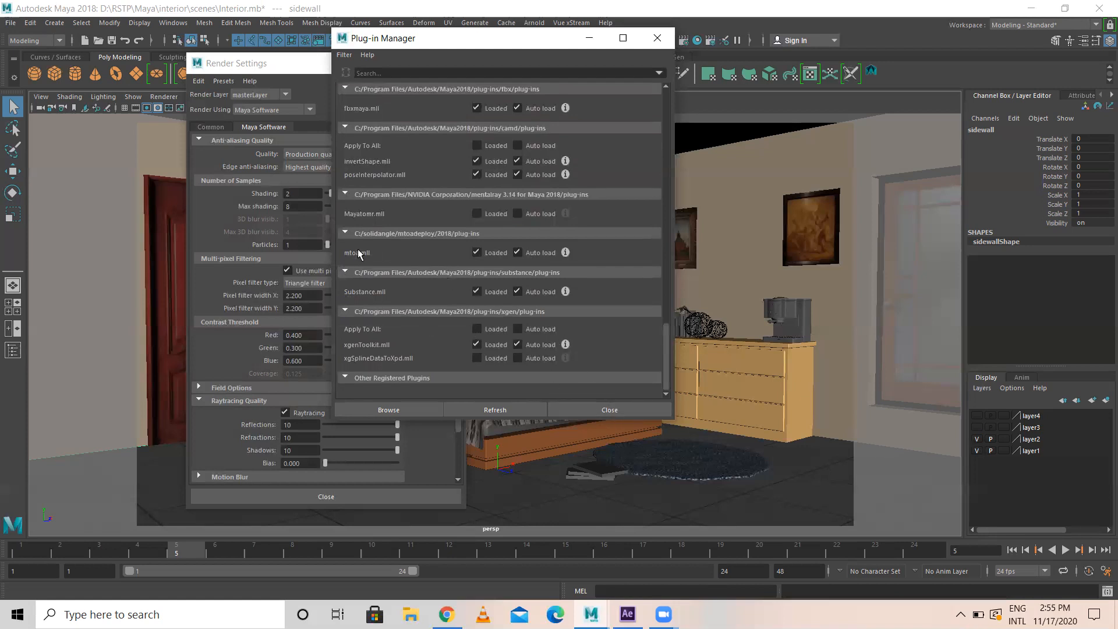
click(609, 410)
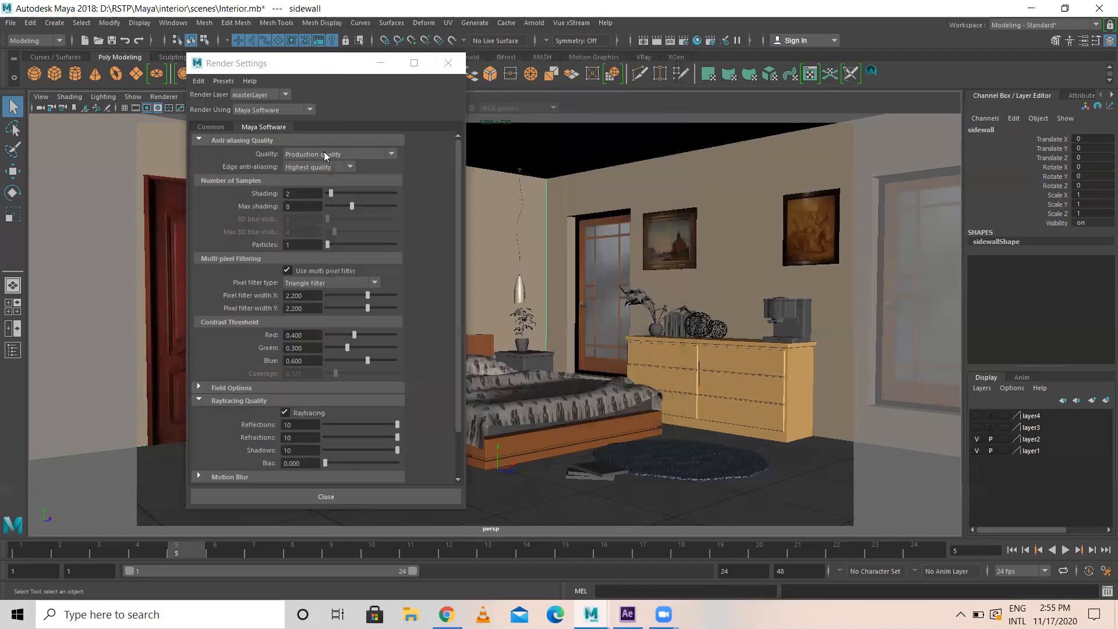
click(285, 111)
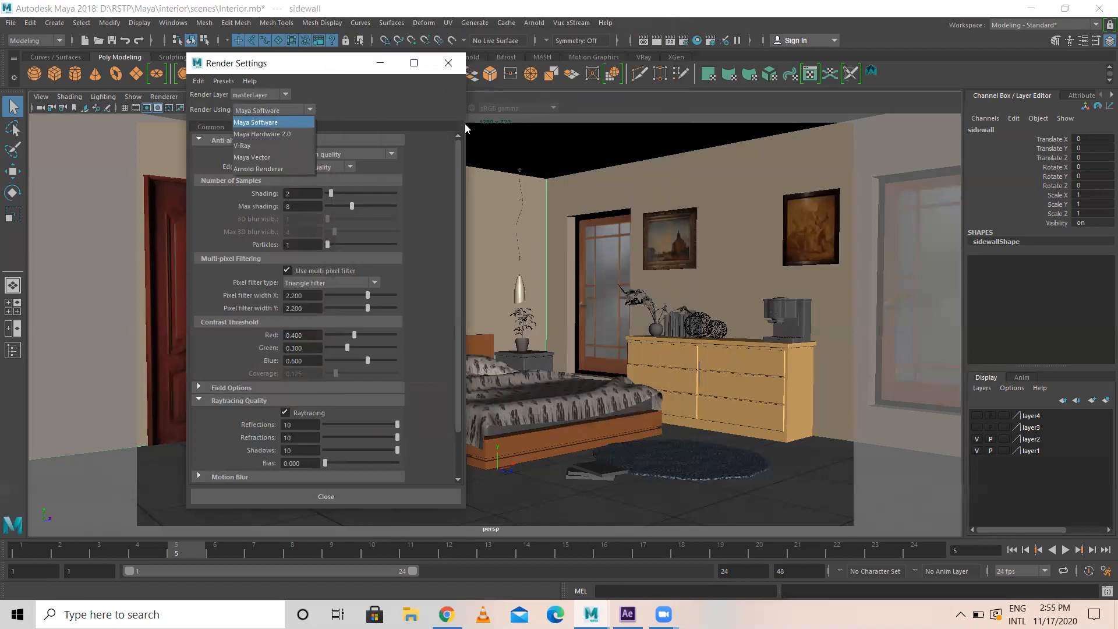
click(613, 102)
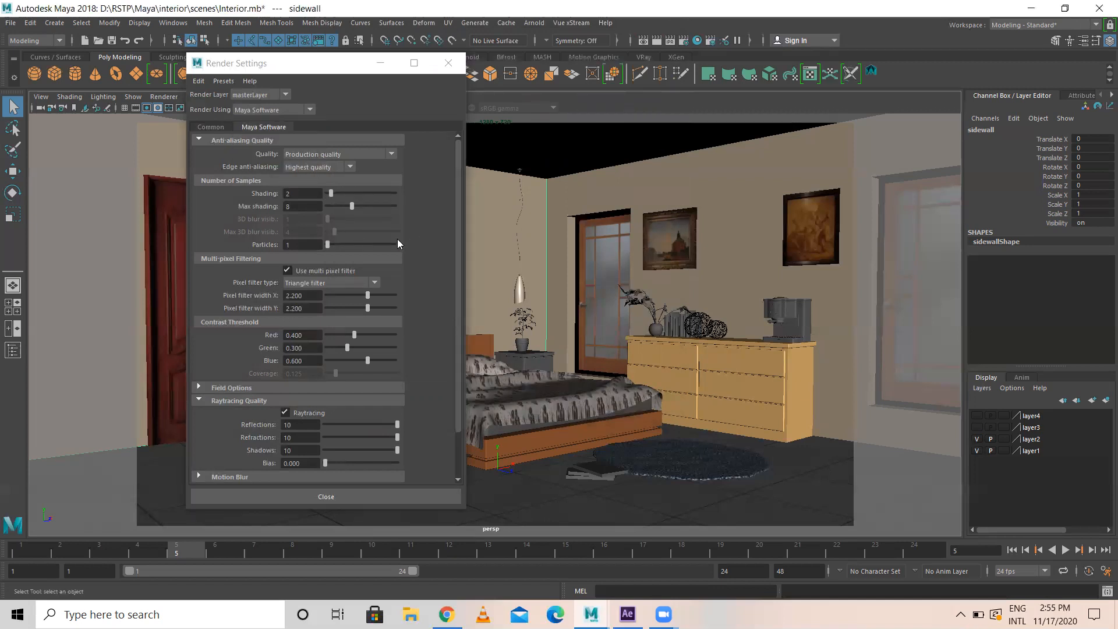
- Keep the anti-aliasing preset at Production quality for Maya Software and minimize the Render Settings
click(309, 155)
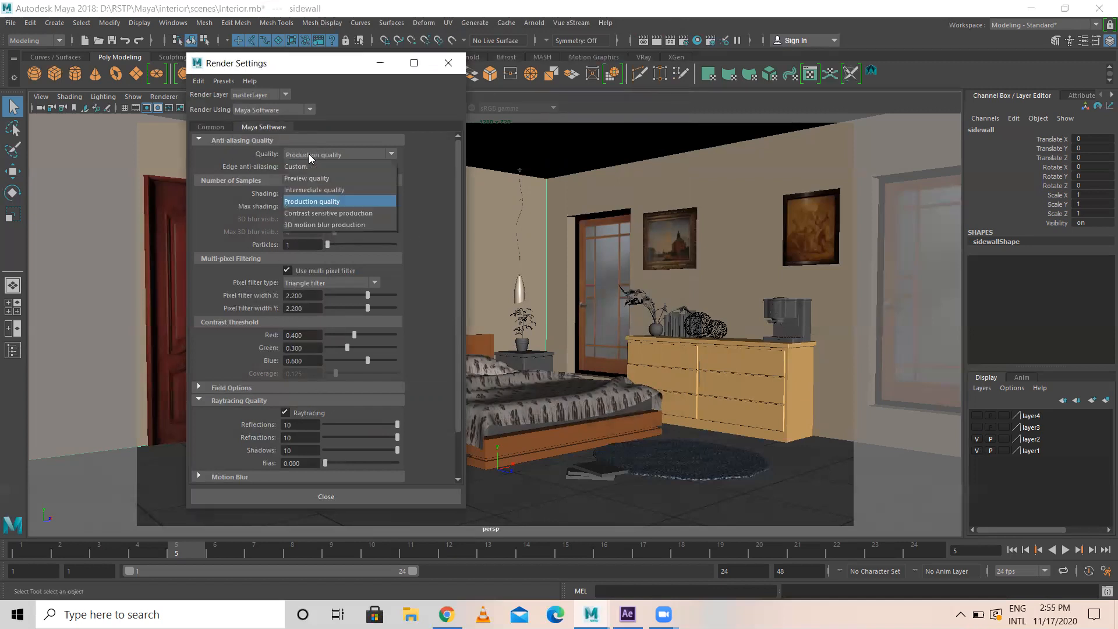
click(324, 201)
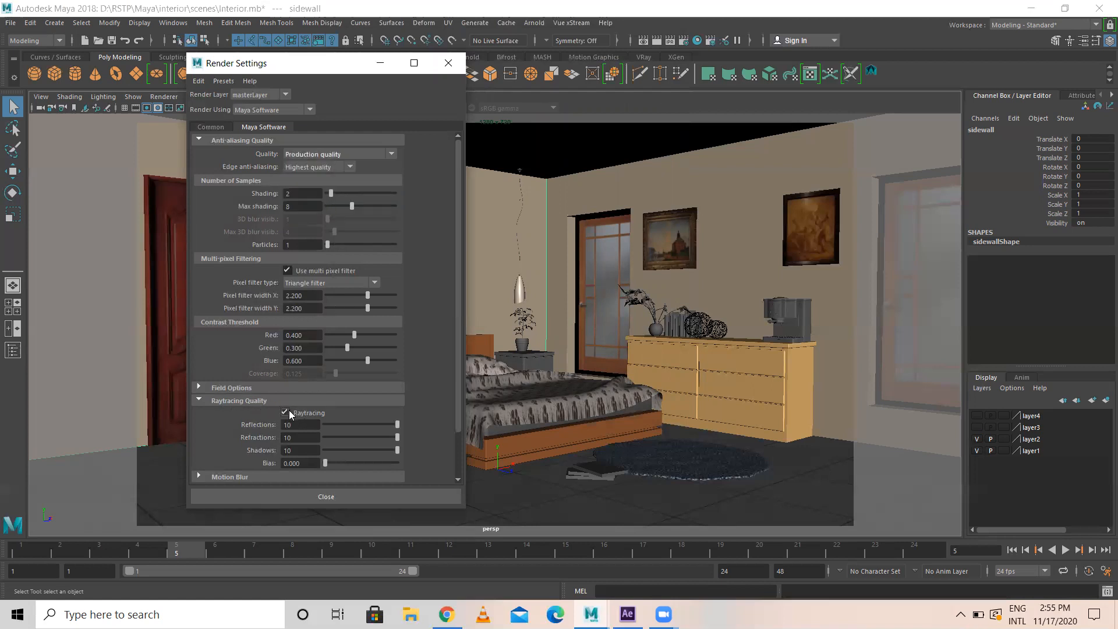
click(379, 64)
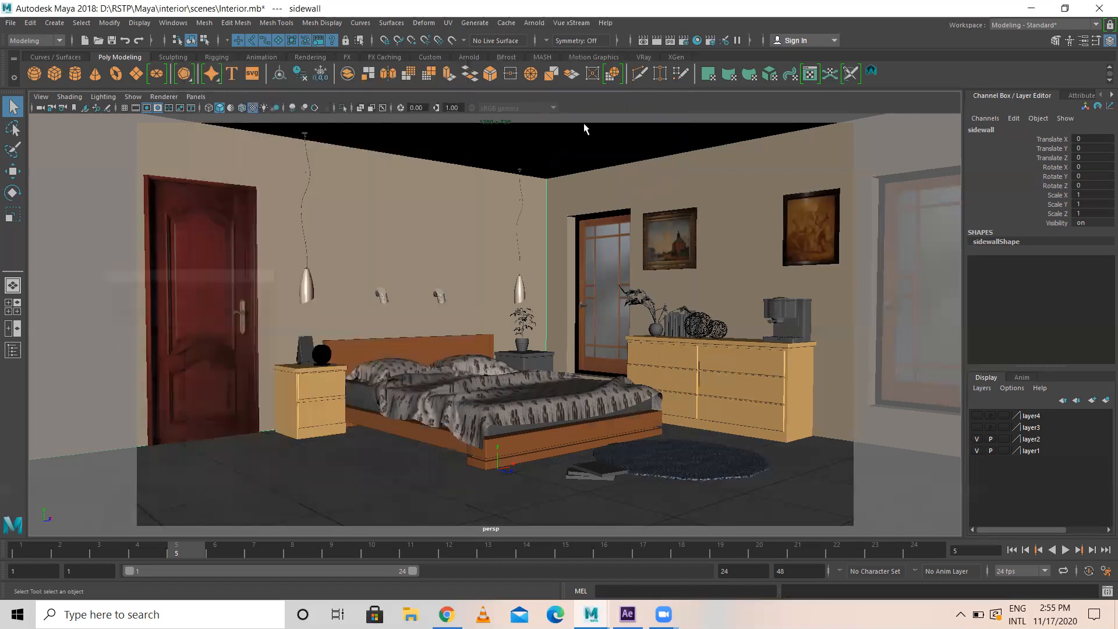
- Review the light types offered by Maya and V-Ray, and those offered by Arnold
click(82, 22)
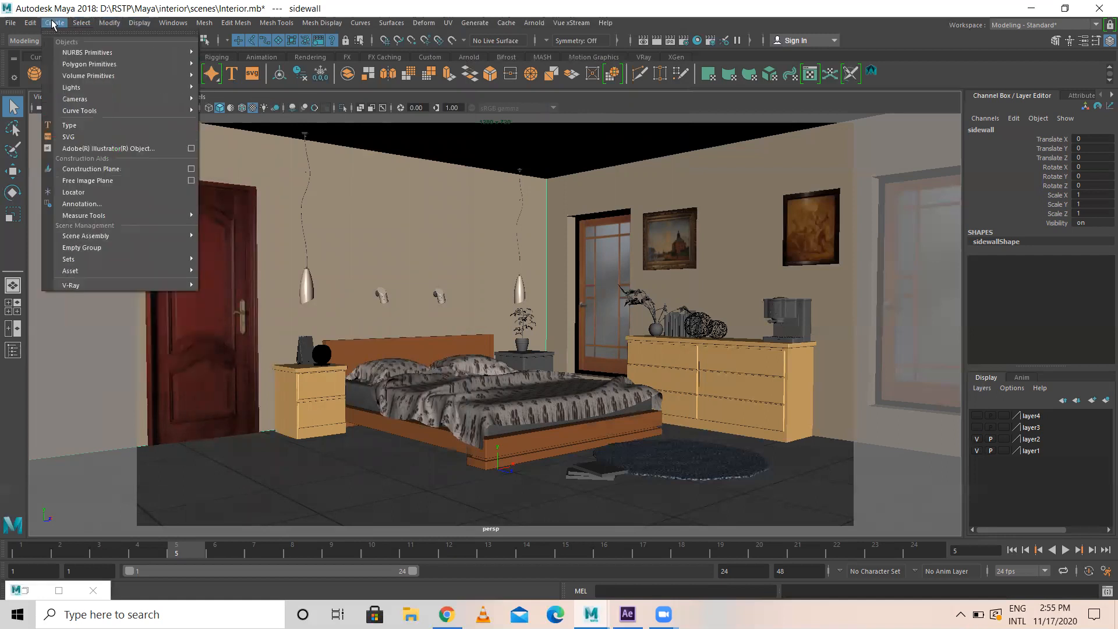
mouse_move(87, 65)
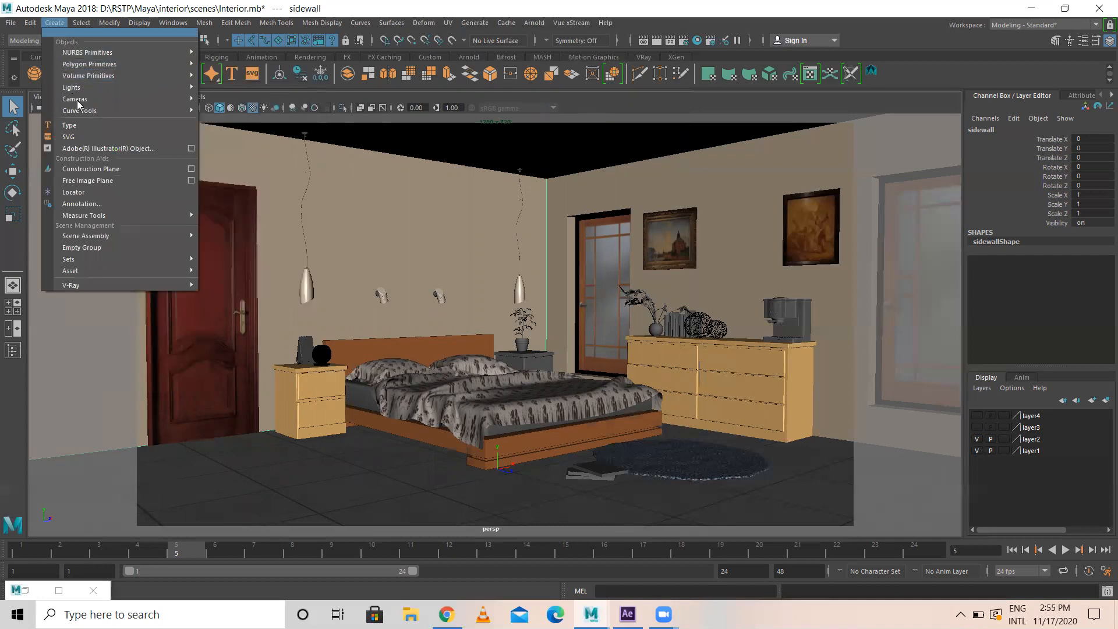
mouse_move(73, 87)
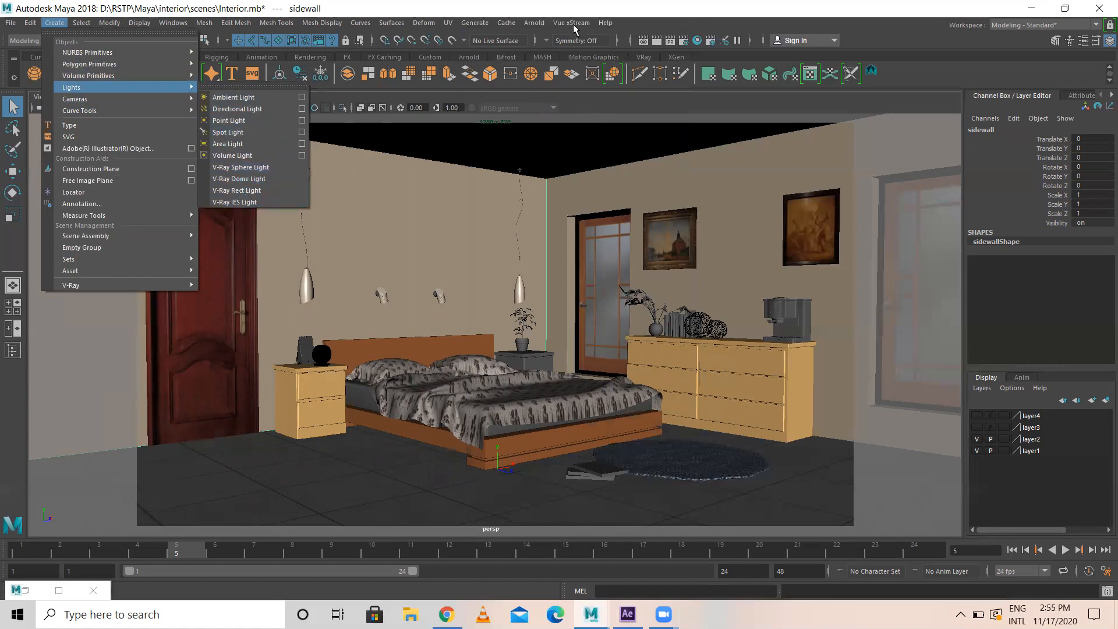
click(537, 33)
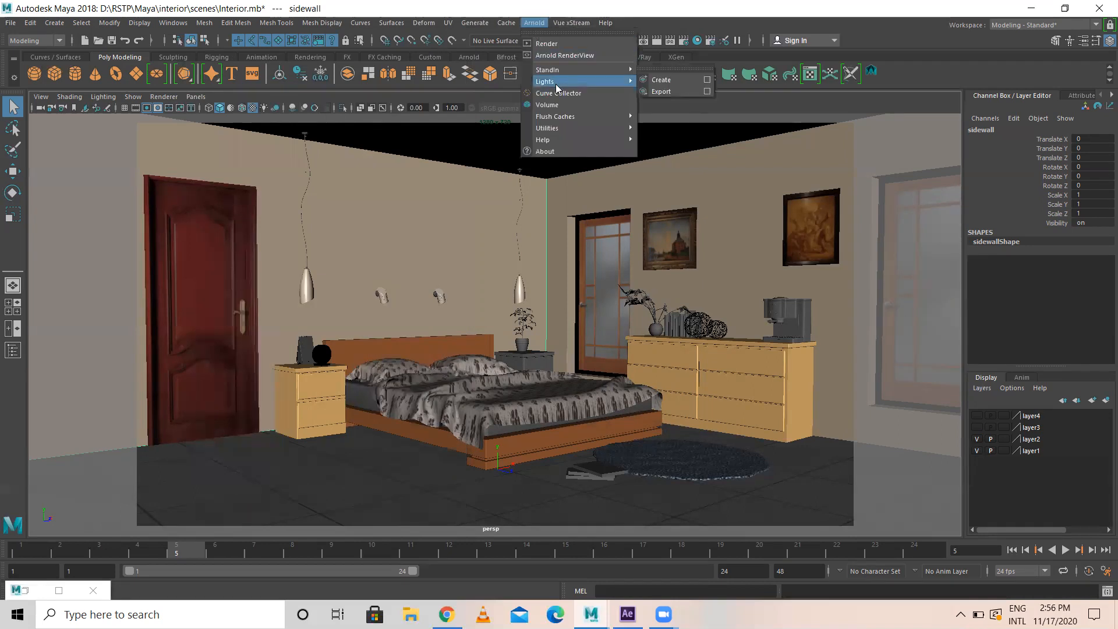
mouse_move(555, 83)
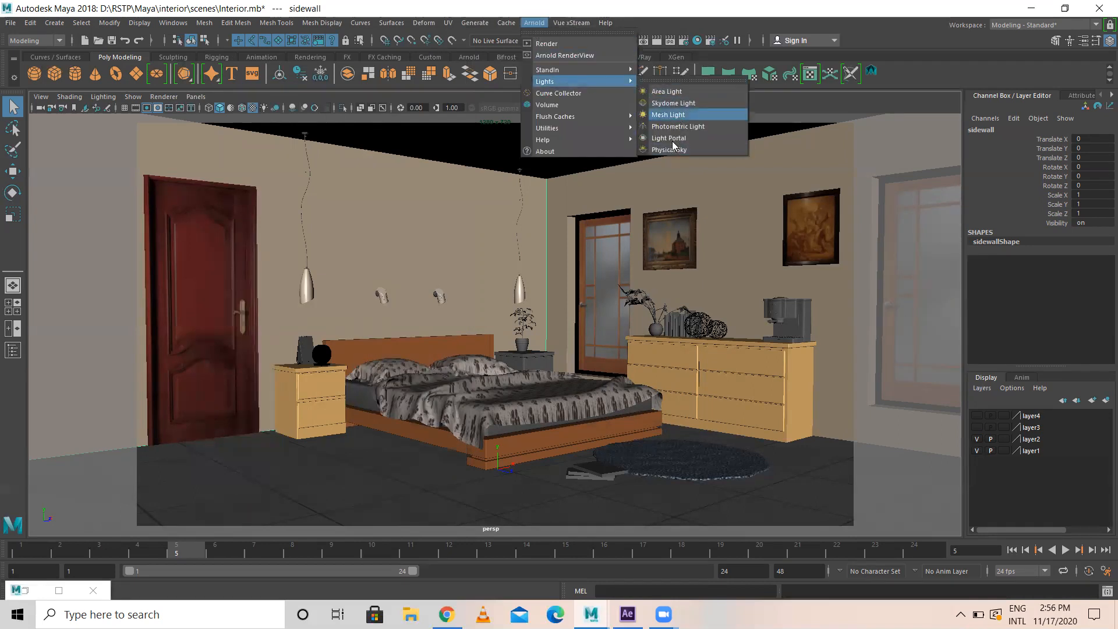
click(147, 10)
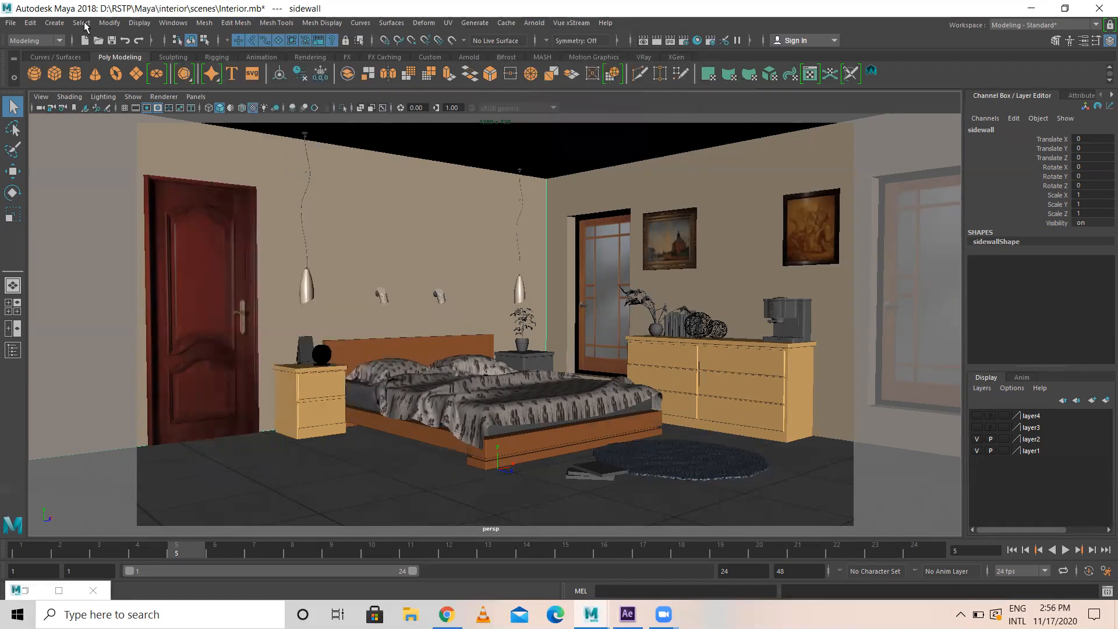
- Create a standard Maya area light and raise it to about 8.28 in Y
click(54, 23)
mouse_move(82, 93)
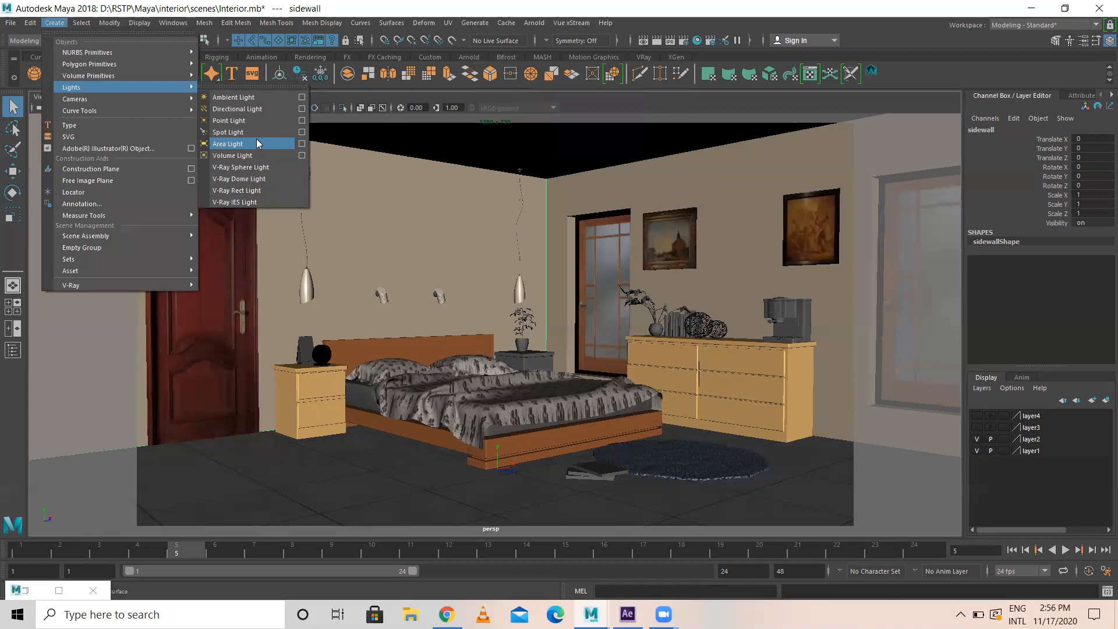
click(252, 144)
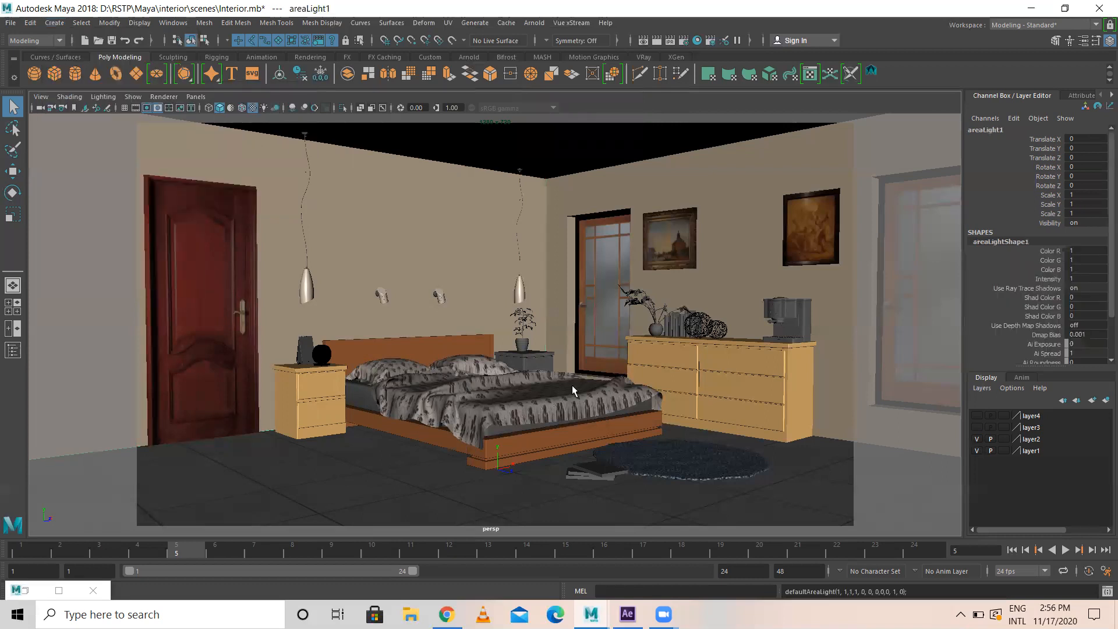
key(w)
drag(498, 424, 565, 337)
- Set the area light's Y rotation to 90 degrees
key(e)
double_click(1087, 176)
text(90)
key(Return)
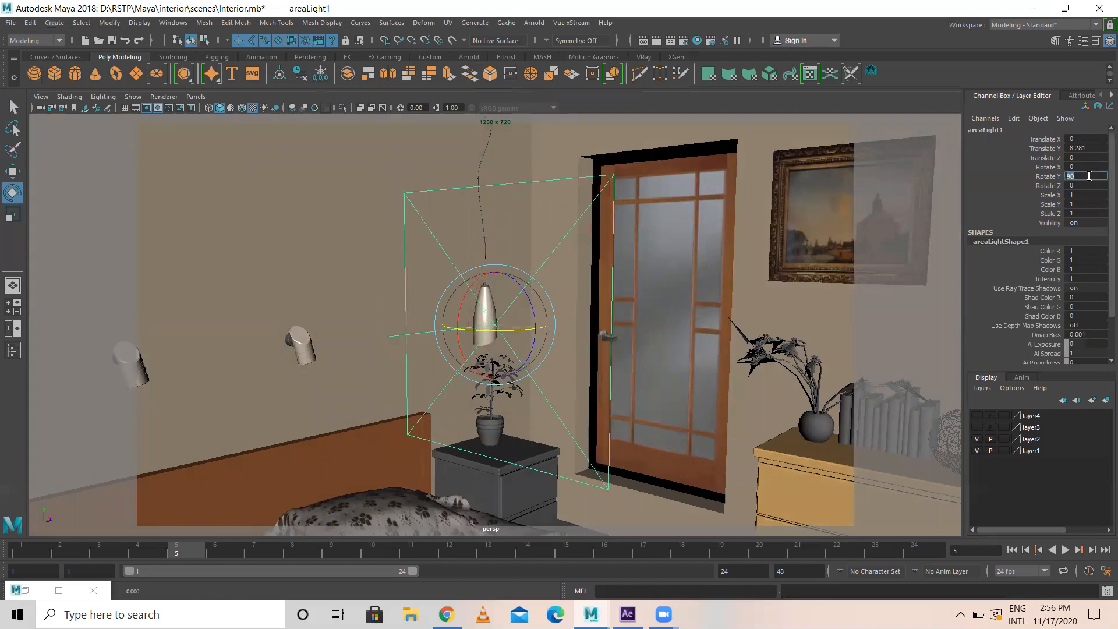
- Move the area light out to the wall with the glass doors, to about 13.04 in X
key(w)
alt+drag(624, 269, 409, 362)
scroll(410, 362, down, 8)
alt+drag(620, 385, 526, 315)
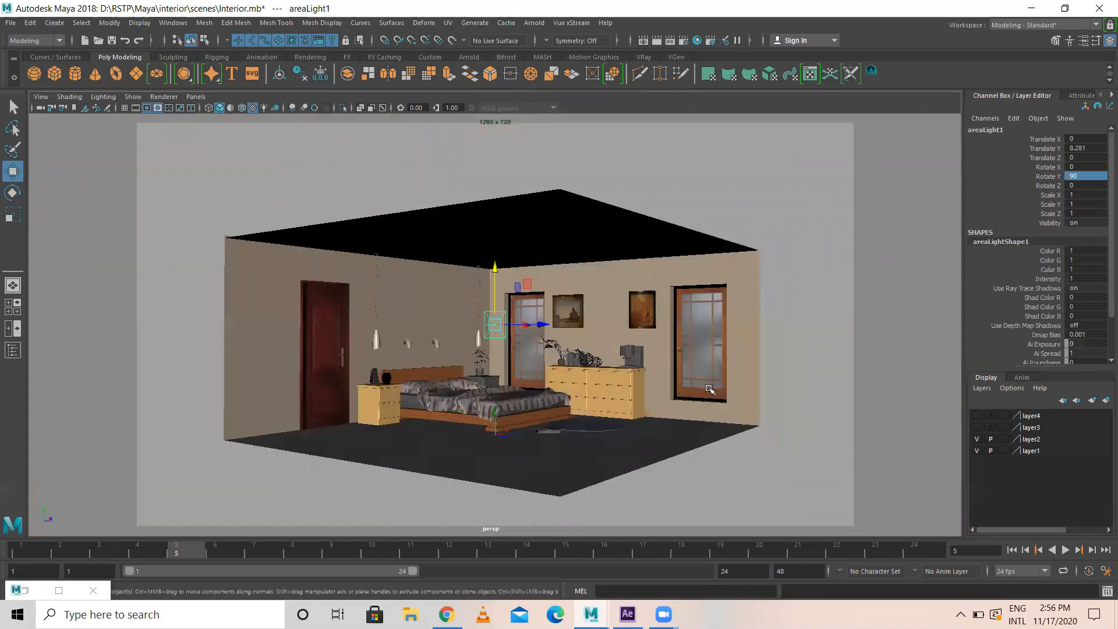
alt+drag(561, 369, 479, 367)
drag(546, 324, 736, 352)
alt+drag(637, 372, 569, 367)
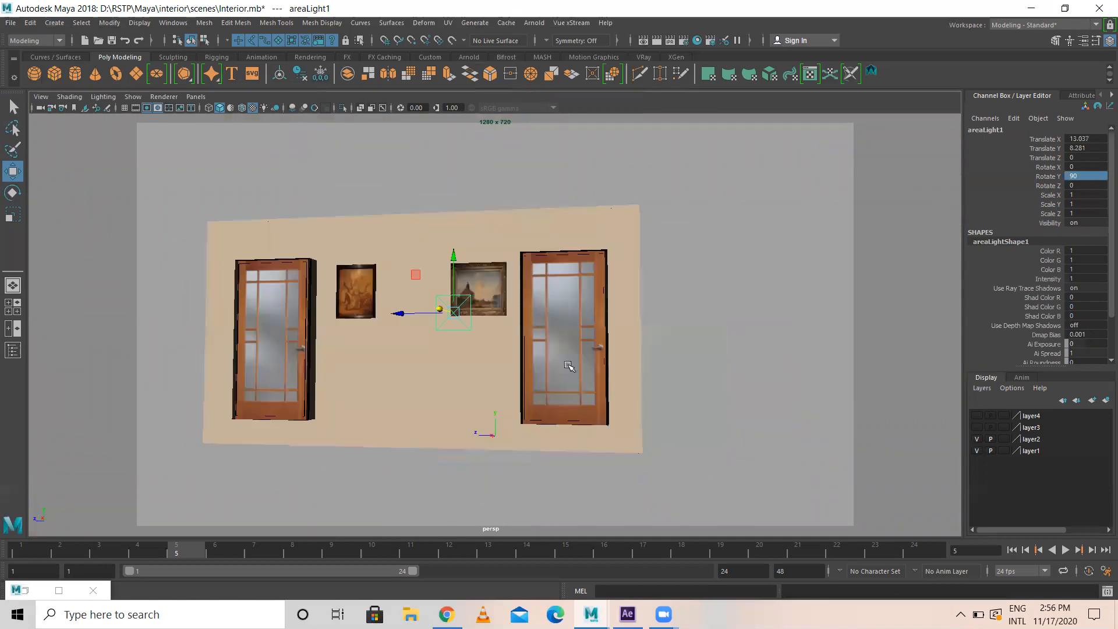
- Slide the area light along the wall to the glass door nearest the bed, to about -6.13 in Z
drag(402, 315, 498, 326)
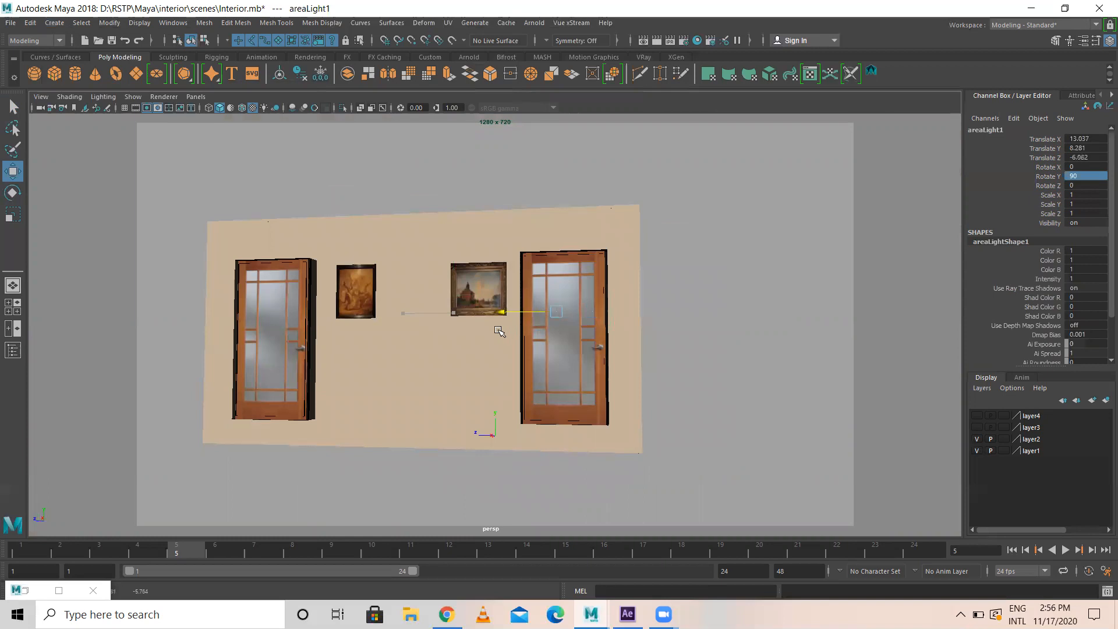
alt+drag(621, 427, 681, 401)
scroll(691, 399, up, 8)
alt+drag(390, 373, 431, 411)
scroll(442, 326, down, 1)
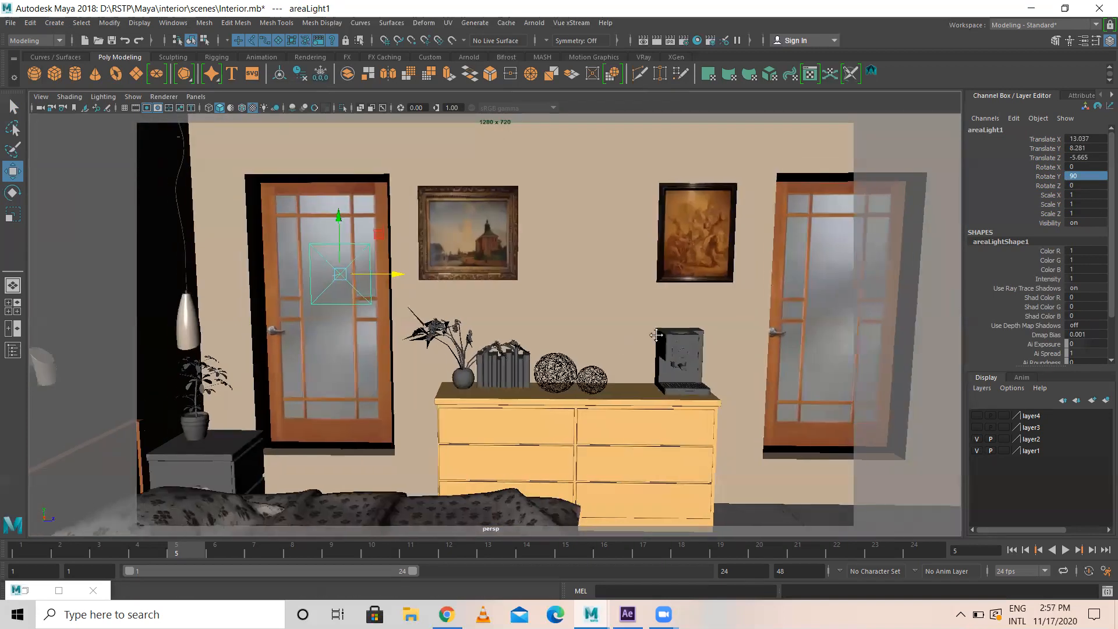
alt+middle_drag(452, 263, 545, 248)
drag(488, 257, 470, 286)
- Scale the area light to about 1.61 in X and Z and 3.74 in Y, and lower it to about 7.13 to cover the door glass
key(r)
drag(420, 257, 452, 274)
drag(418, 171, 421, 139)
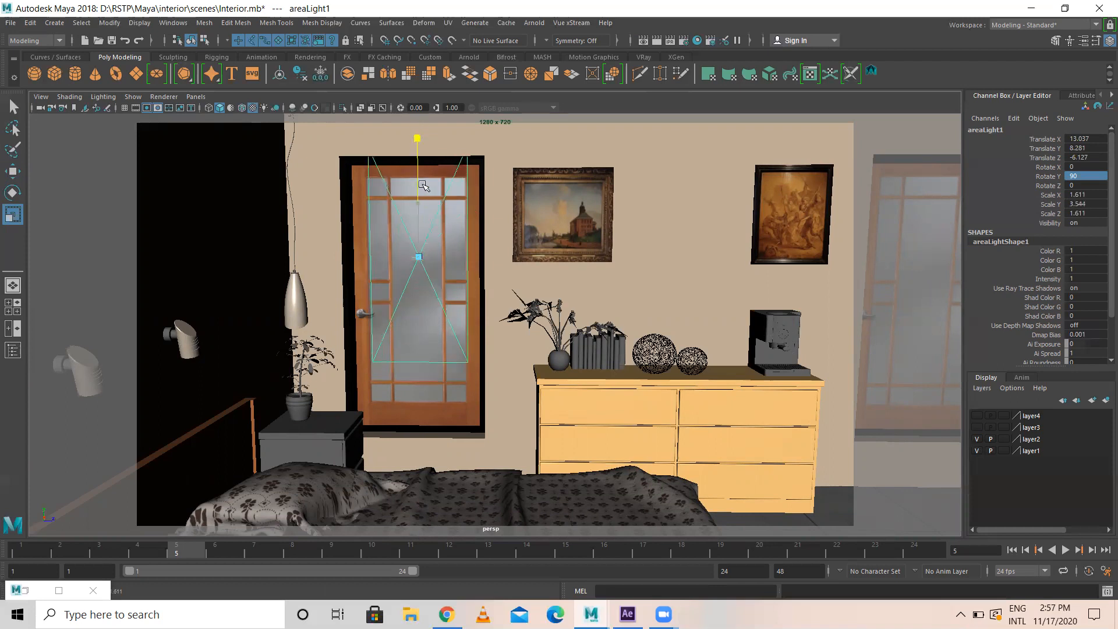
key(w)
drag(420, 197, 421, 232)
key(r)
key(w)
- Shift the area light closer to the door glass, to about 13.4 in X
alt+drag(457, 275, 612, 319)
key(f)
mouse_move(552, 342)
alt+mouse_down()
mouse_move(546, 328)
mouse_move(509, 365)
mouse_move(538, 316)
mouse_move(635, 312)
mouse_move(575, 316)
alt+mouse_up()
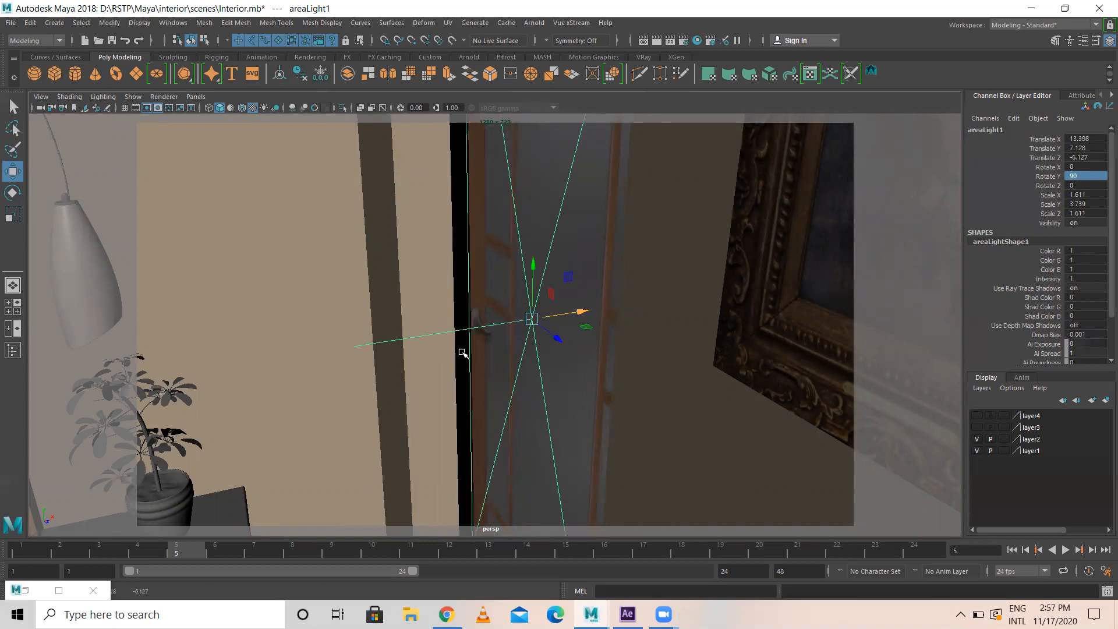
scroll(462, 352, down, 5)
alt+drag(445, 379, 533, 308)
scroll(691, 216, down, 4)
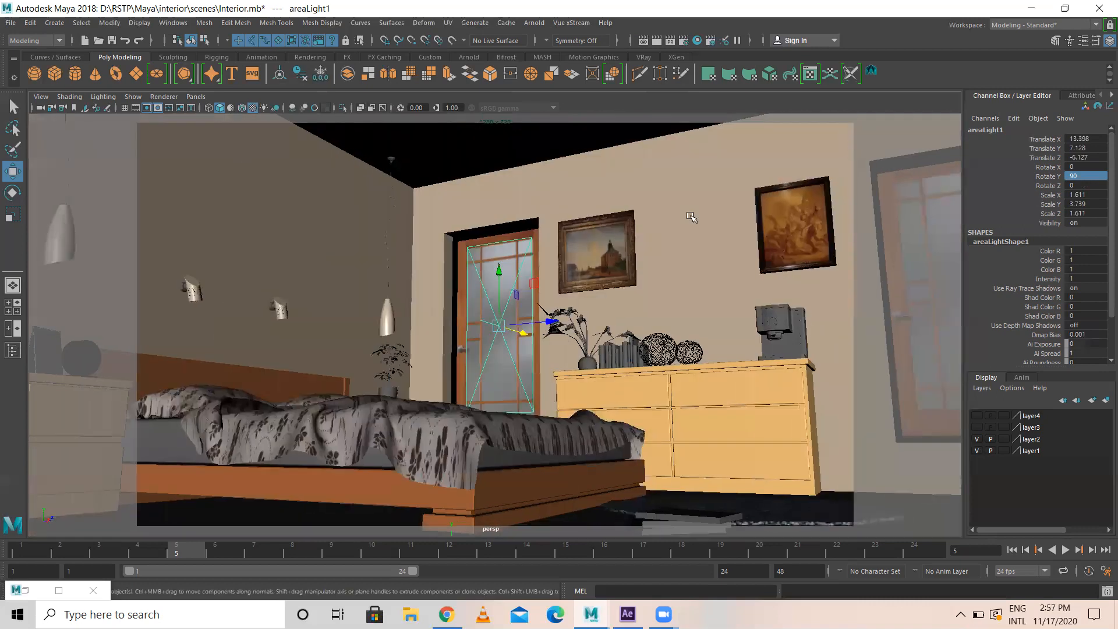
- Render the whole room from the persp camera with Maya Software and close the Render View
key(bracketleft)
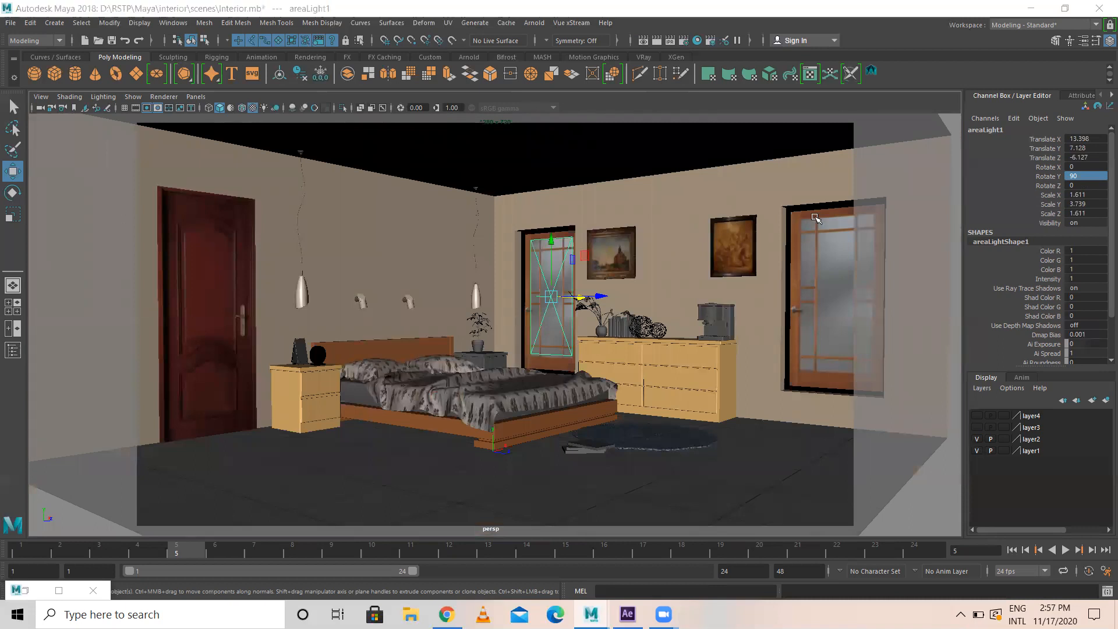
click(657, 41)
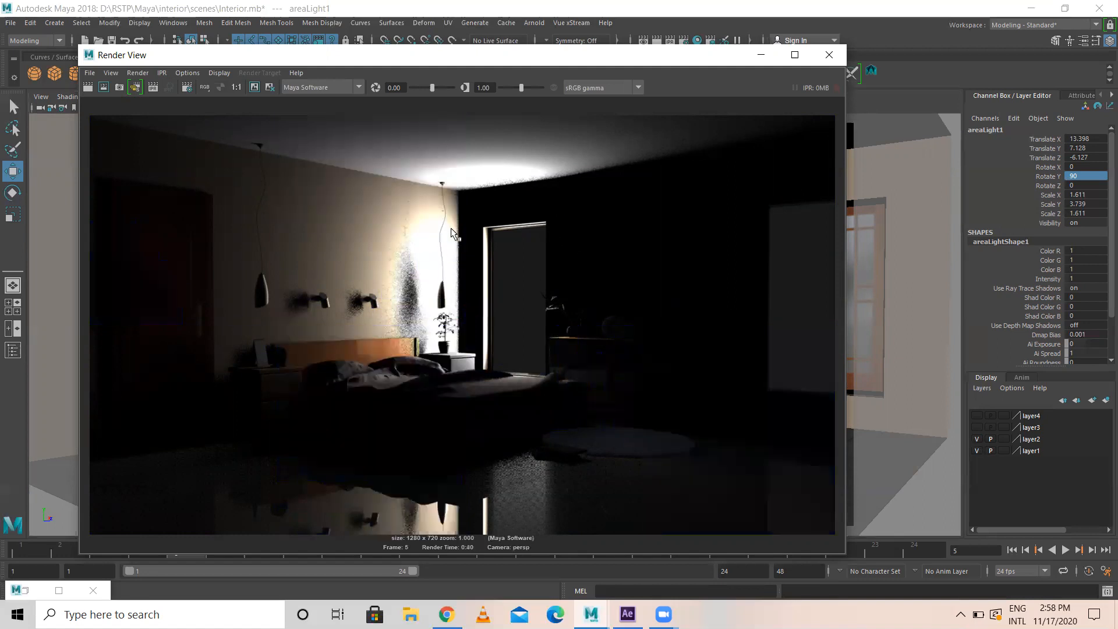
click(829, 54)
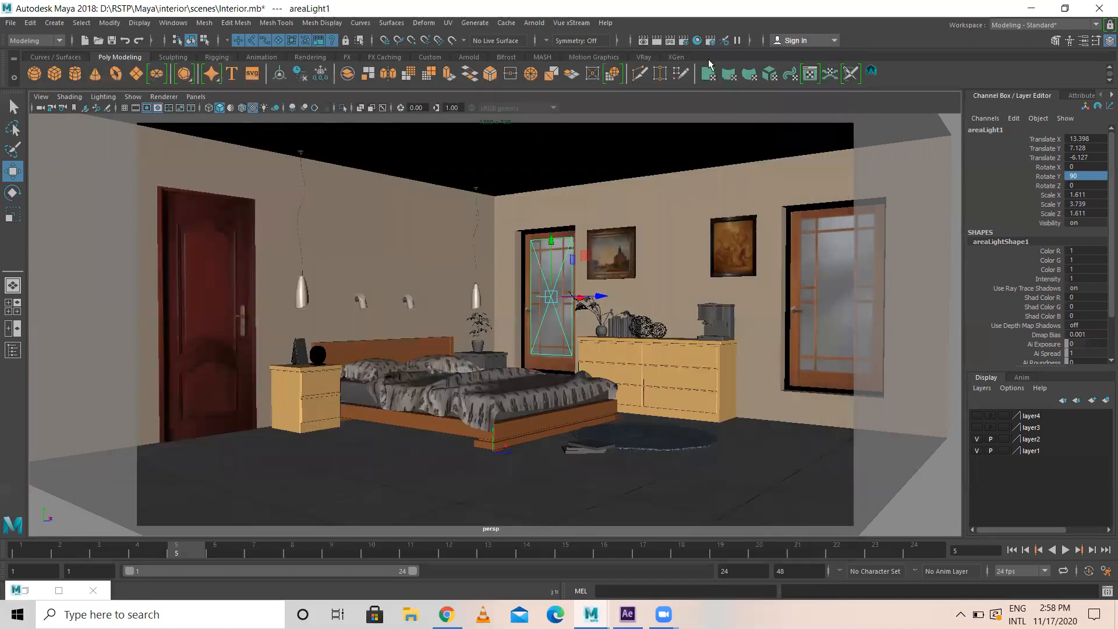
- Set the Maya Software quality to Preview quality, disable Raytracing and minimize the Render Settings
click(683, 40)
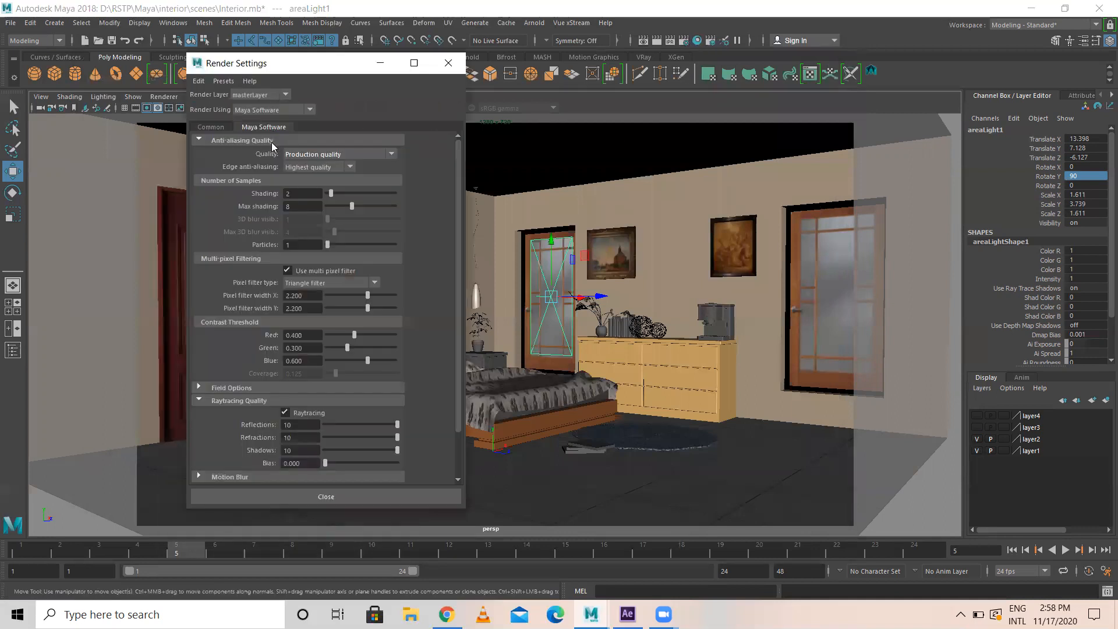
click(309, 166)
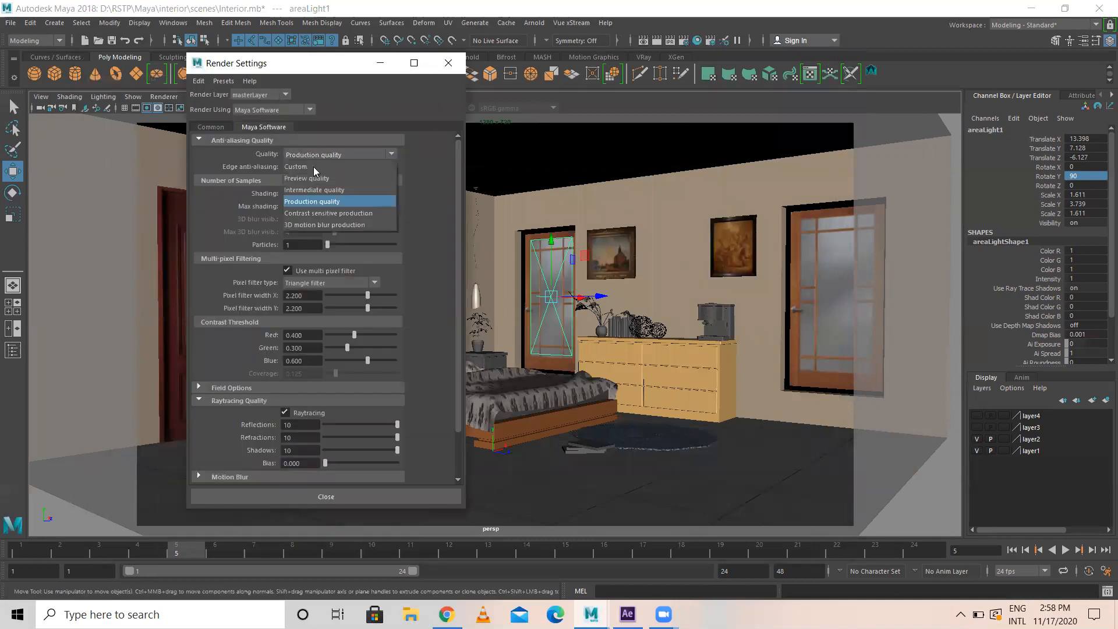
click(315, 175)
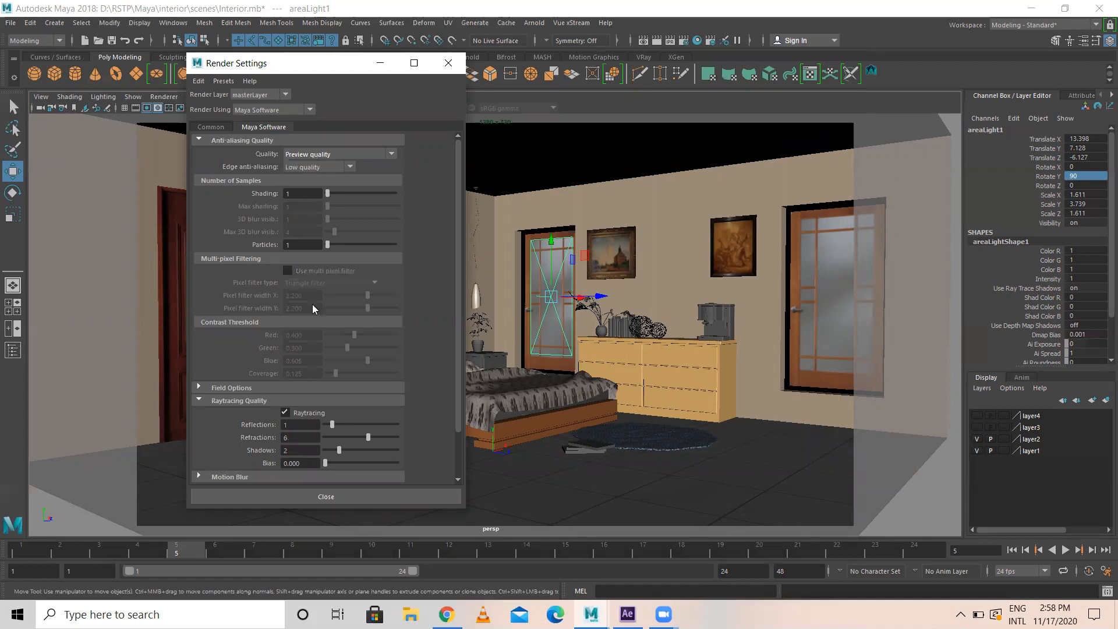
click(286, 412)
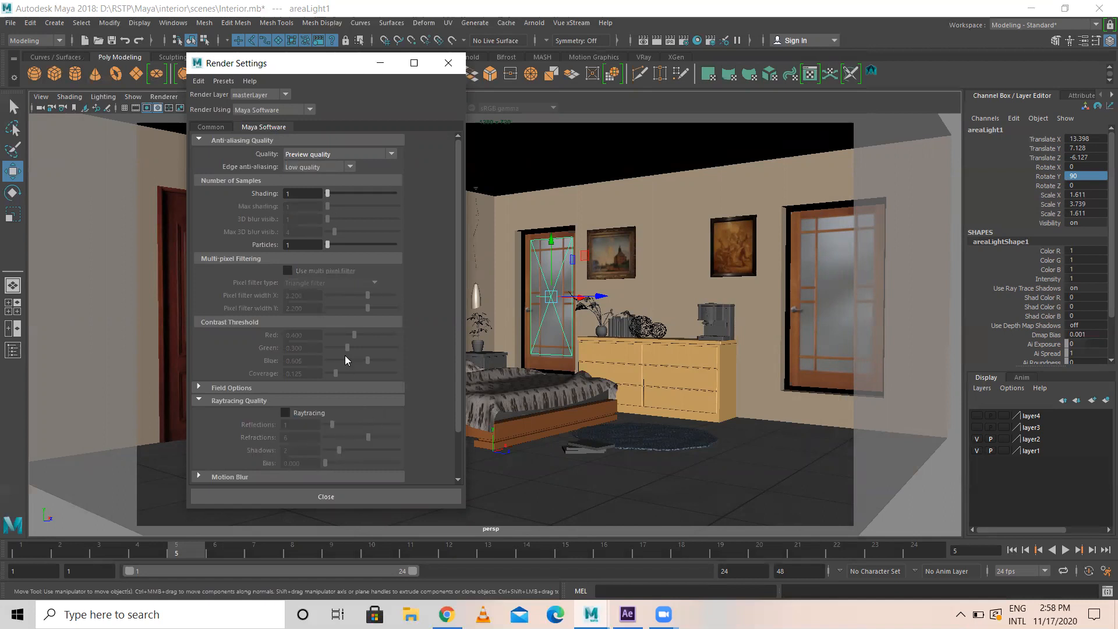
click(380, 63)
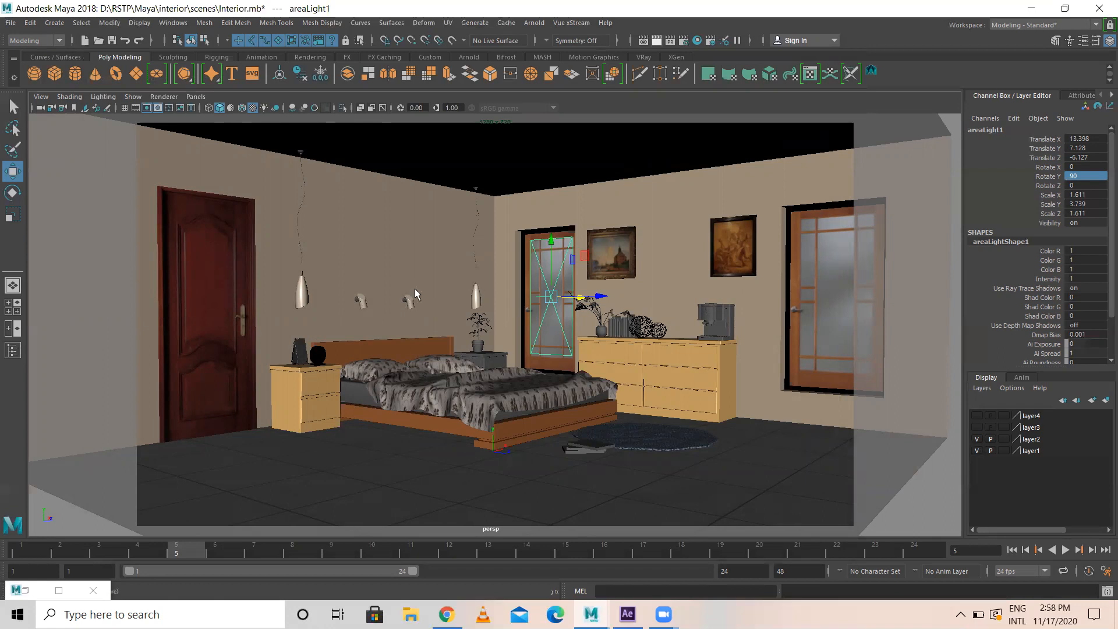
- Recheck the Preview quality settings and render the room again from the persp camera
click(684, 40)
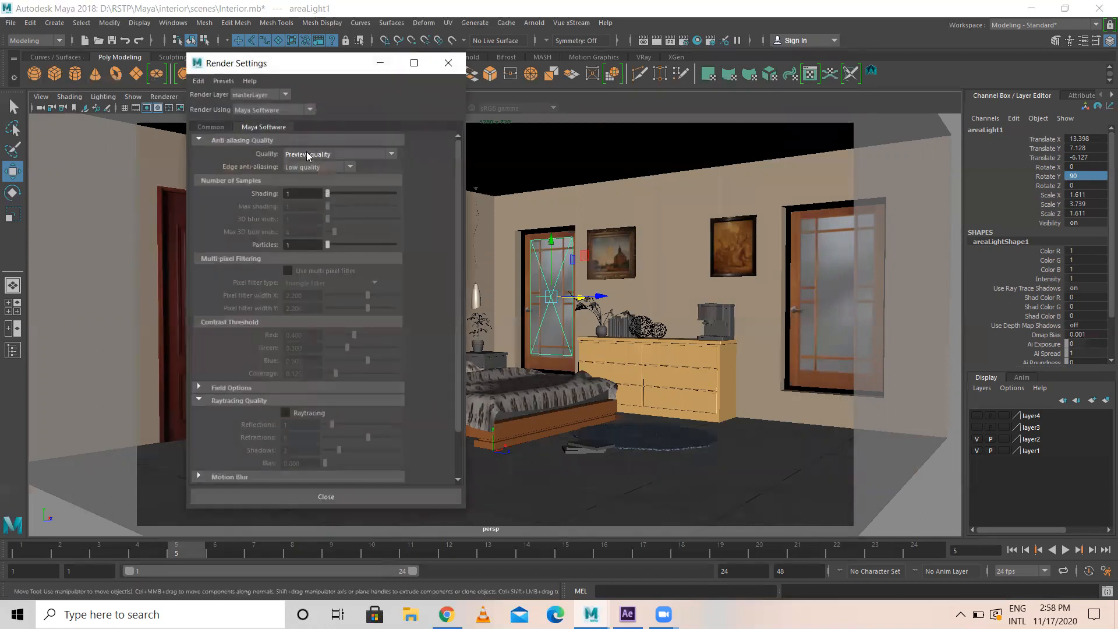
click(380, 63)
click(658, 40)
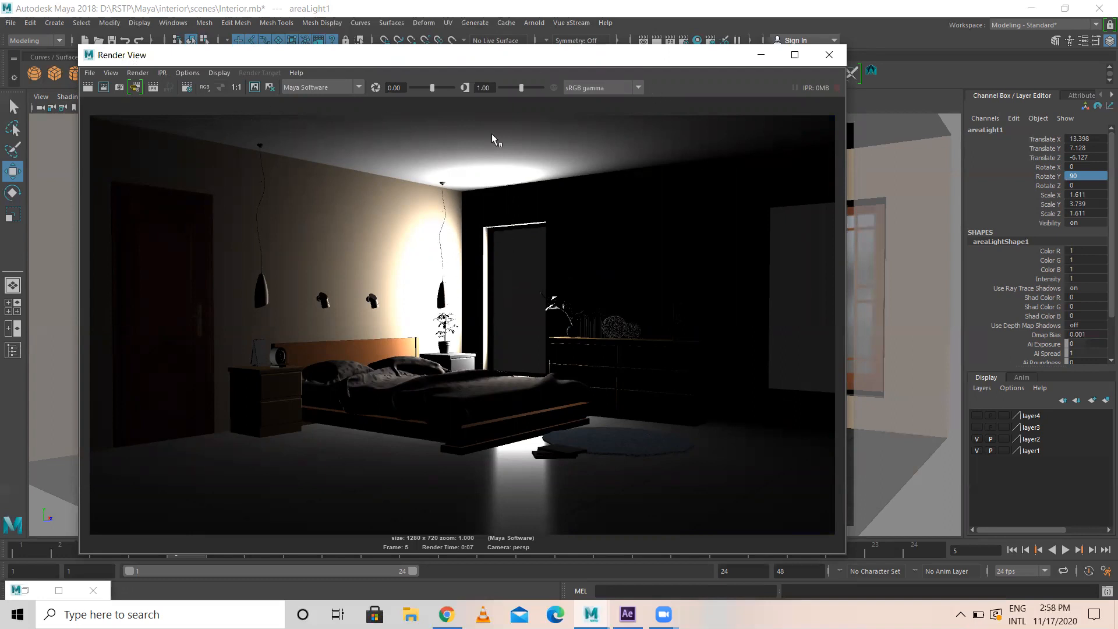
- Start an IPR render of the room, then move and shrink the Render View so the viewport beside it is uncovered
click(163, 73)
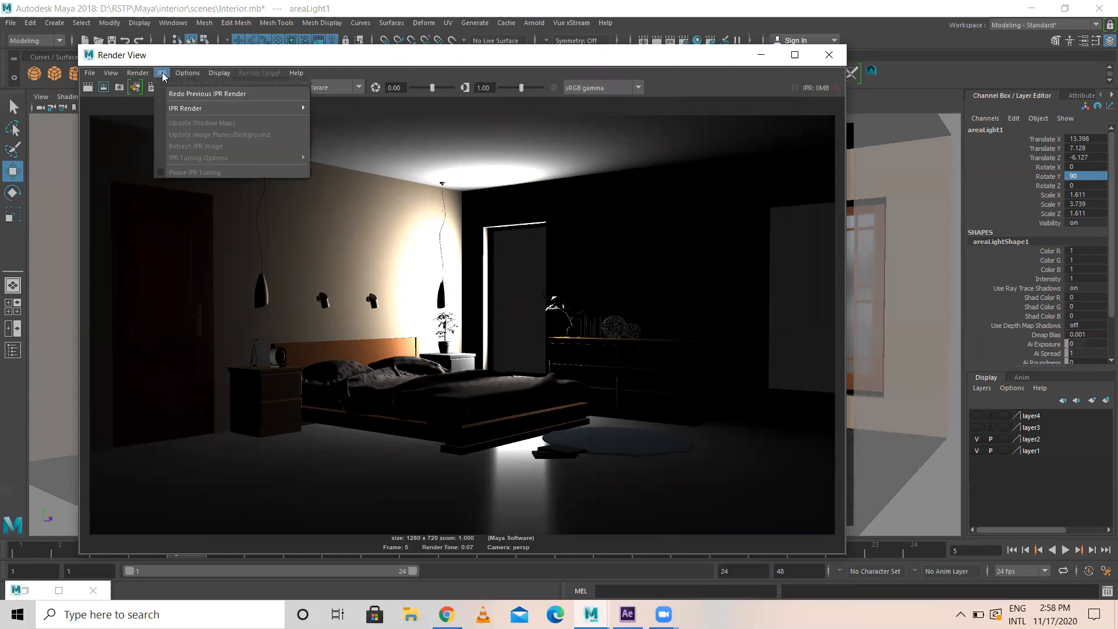
mouse_move(195, 111)
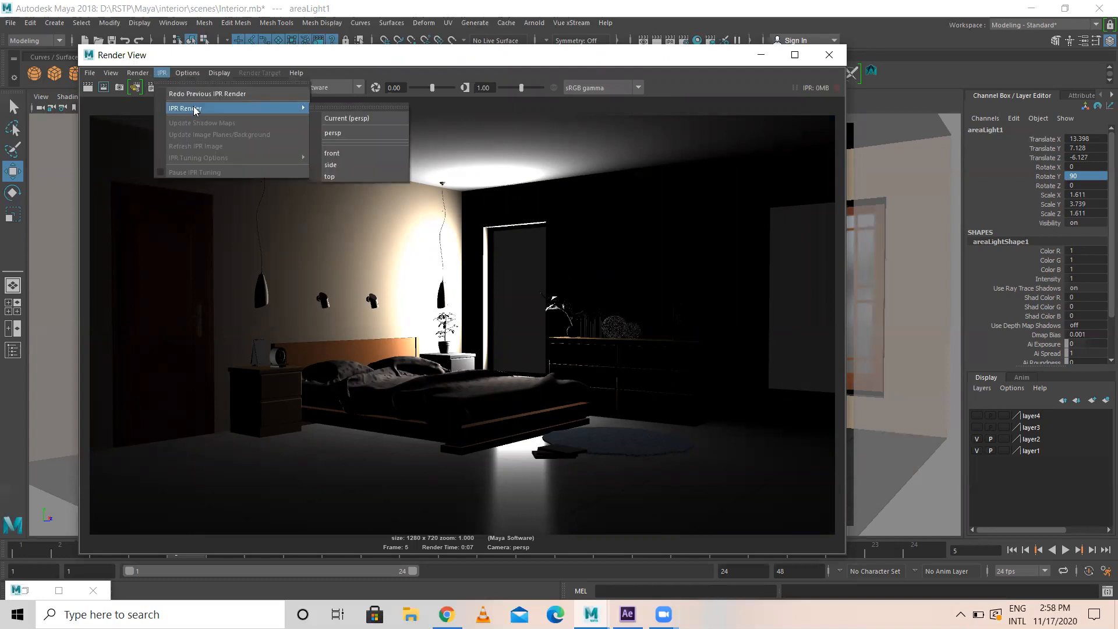
click(476, 138)
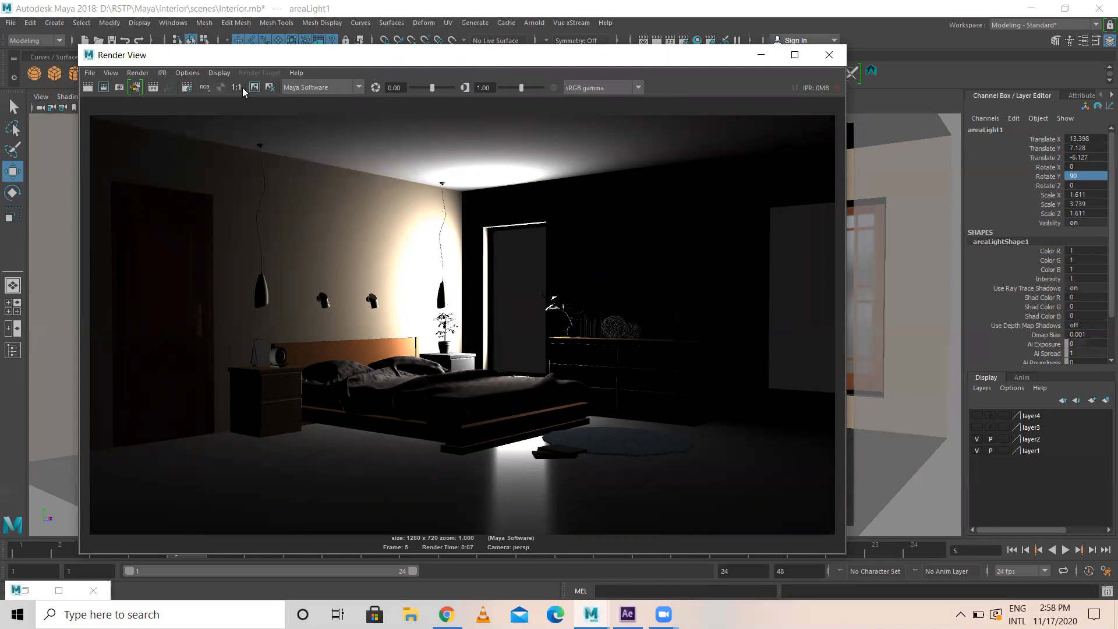
click(153, 87)
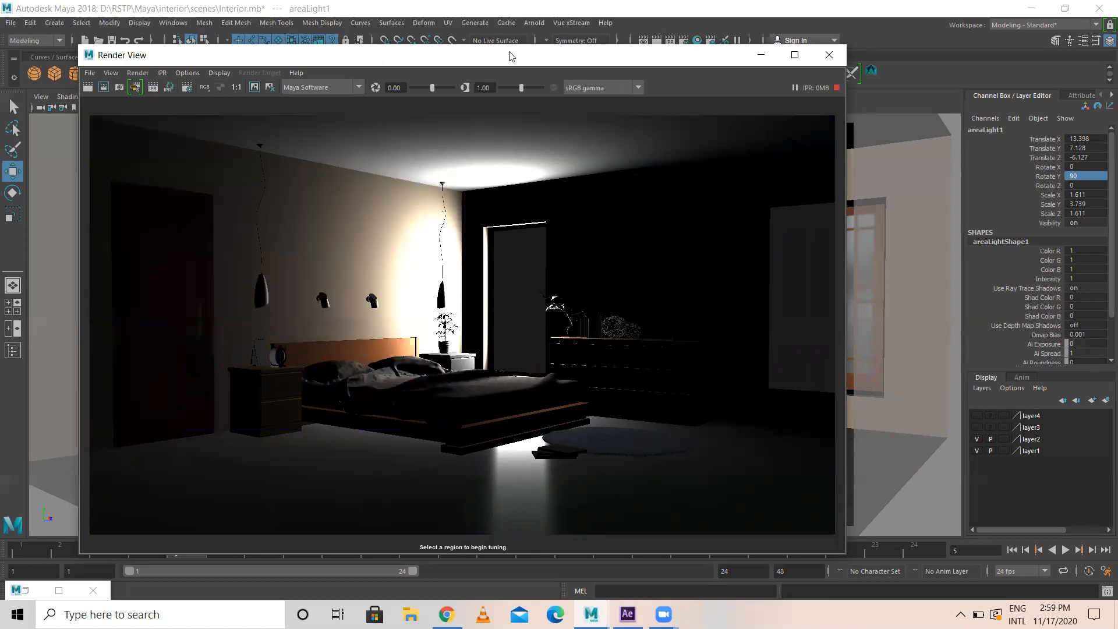
drag(493, 58, 420, 38)
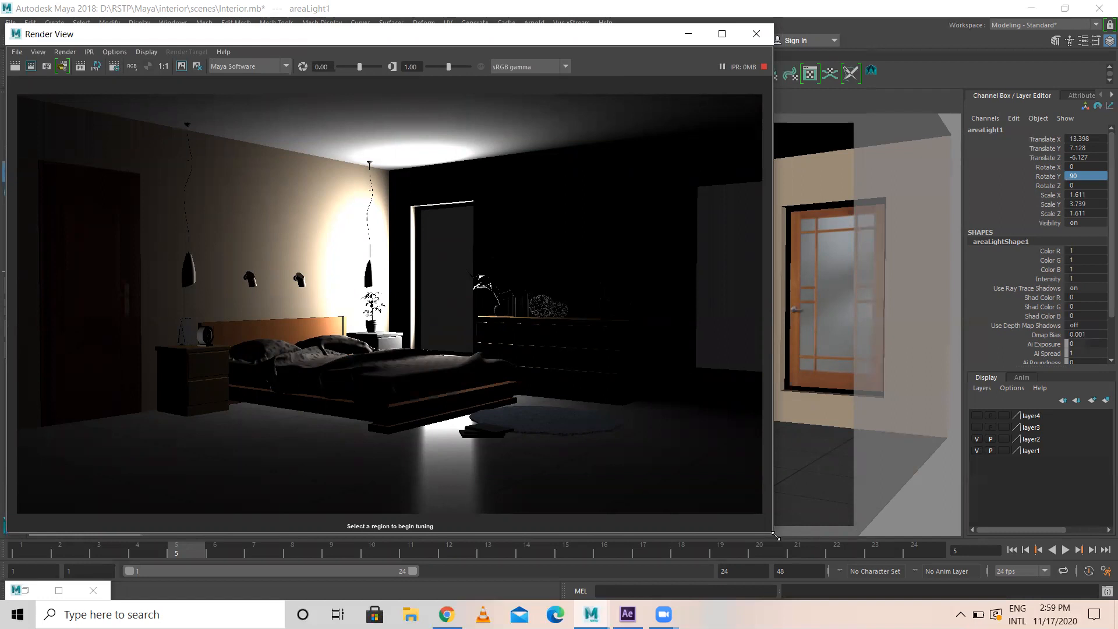
drag(776, 536, 468, 399)
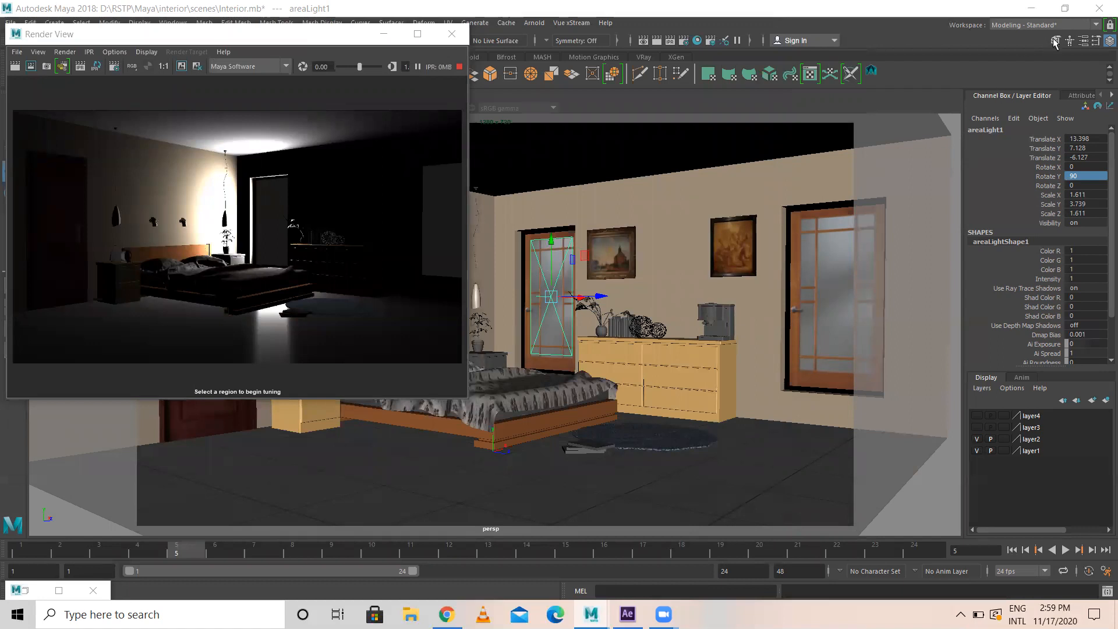
- Set the area light's intensity to 0.5 and rerun the IPR render
click(1083, 40)
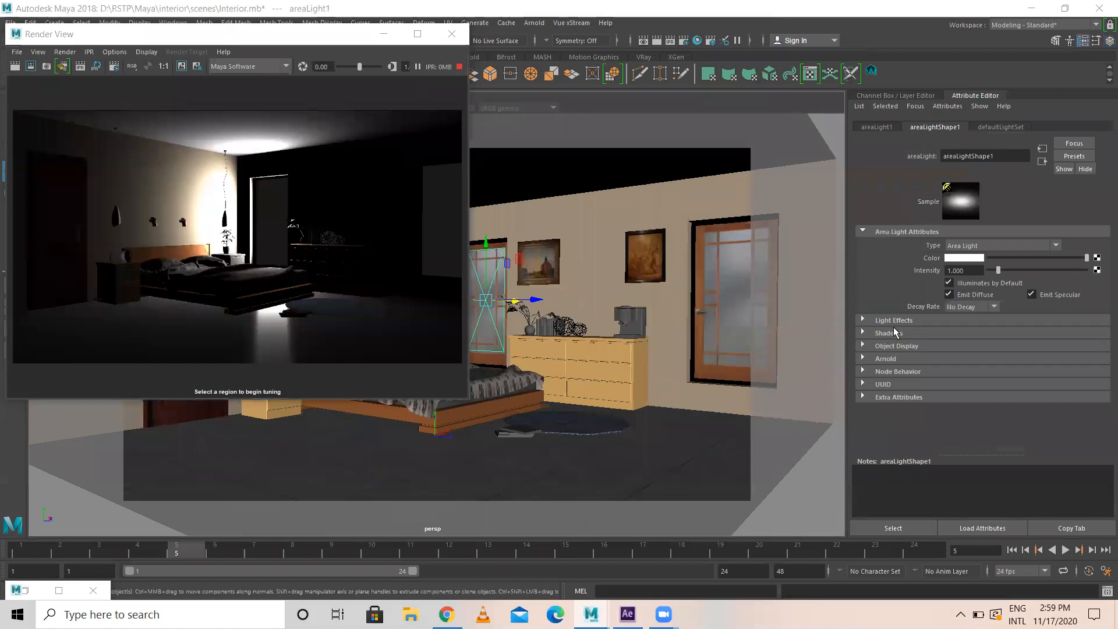
double_click(968, 271)
text(0.5)
key(Return)
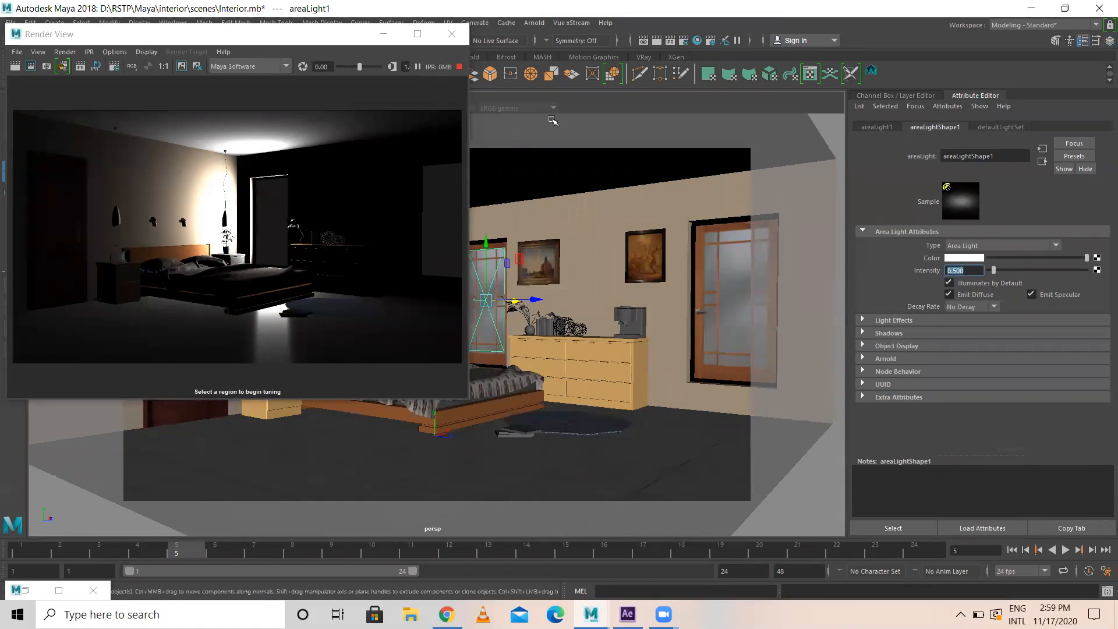
click(81, 66)
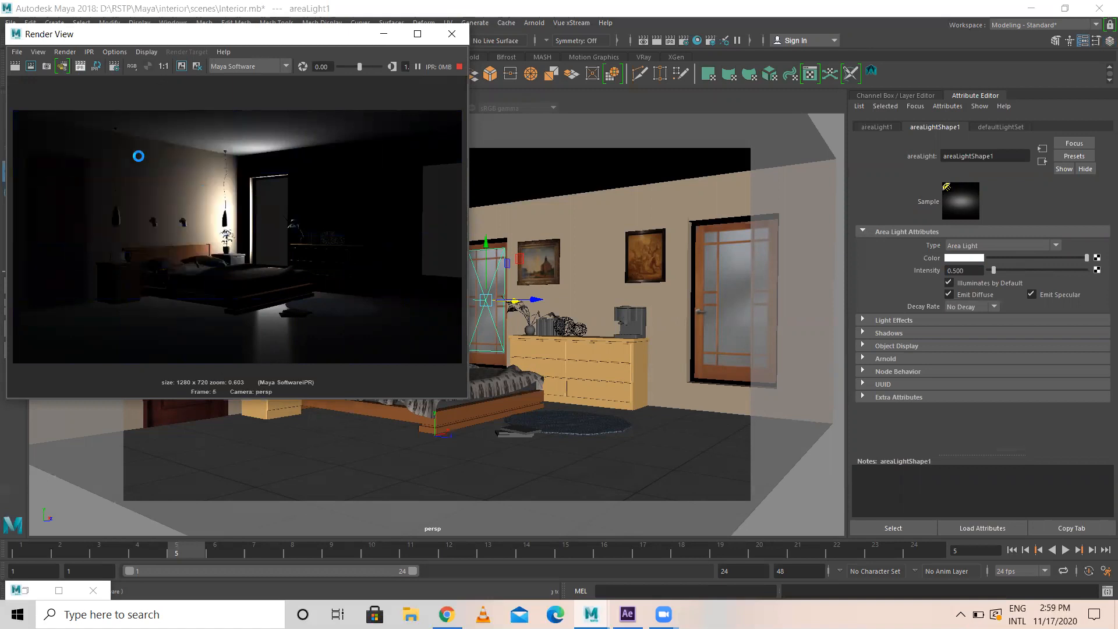
- Mark an IPR tuning region over nearly the whole rendered room image
drag(86, 94, 408, 362)
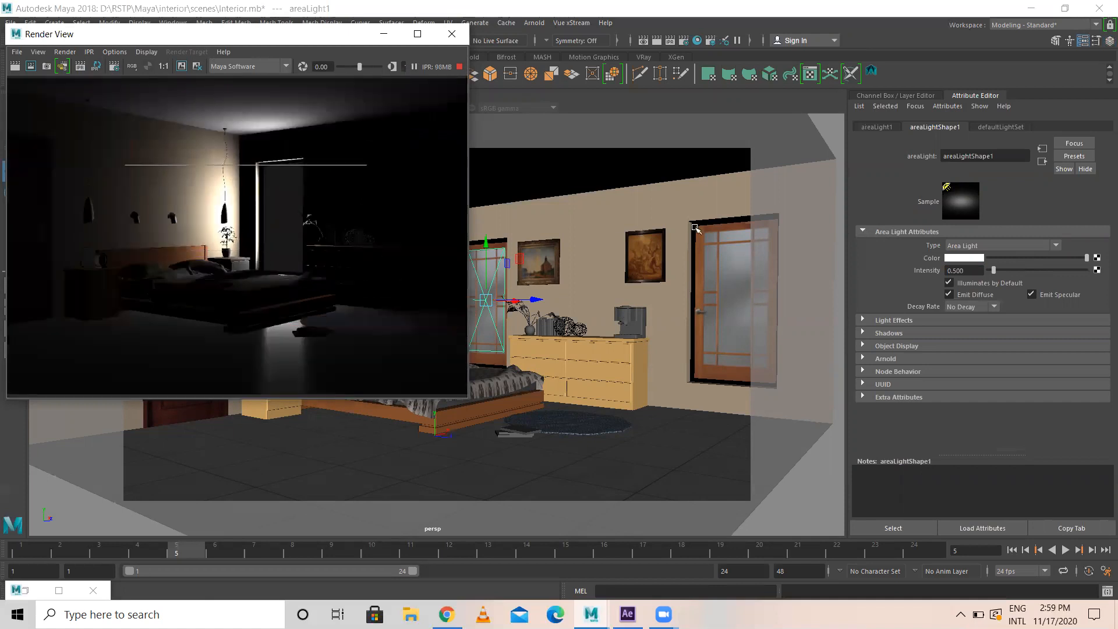
scroll(260, 194, down, 2)
drag(52, 110, 480, 364)
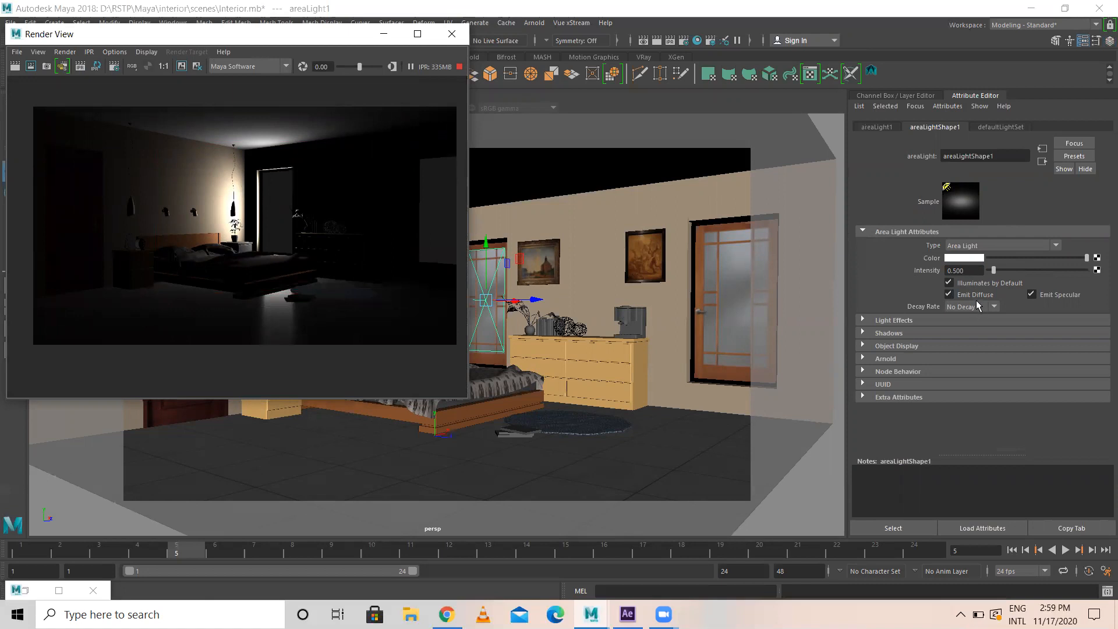
- Turn off the area light's Emit Specular, and switch Use Depth Map Shadows on and back off in its shadow settings
click(1032, 294)
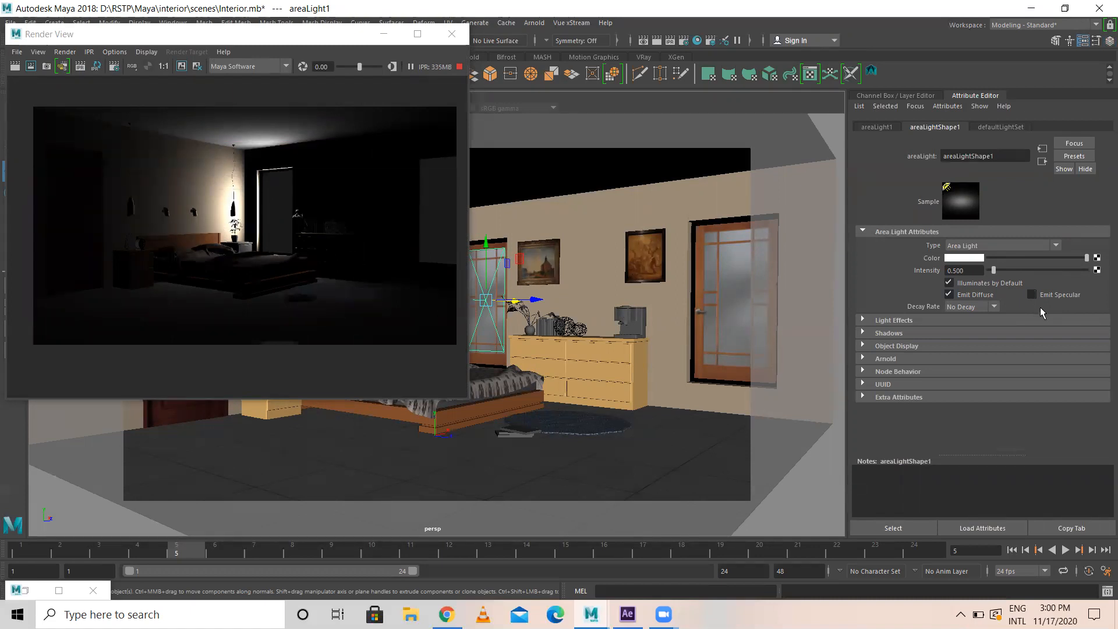
click(894, 335)
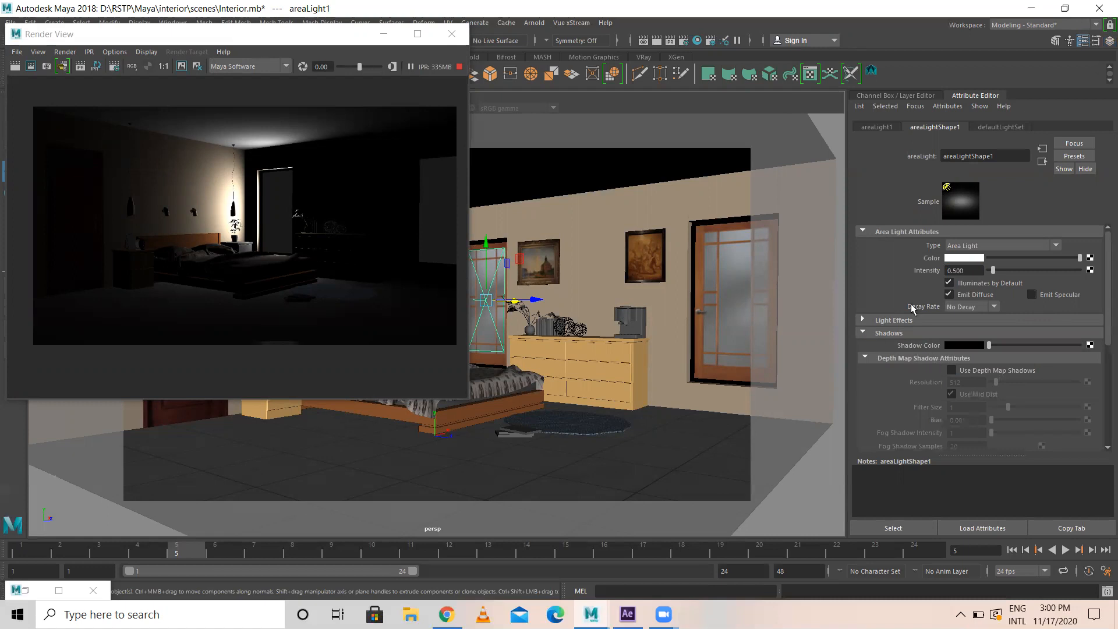
click(952, 371)
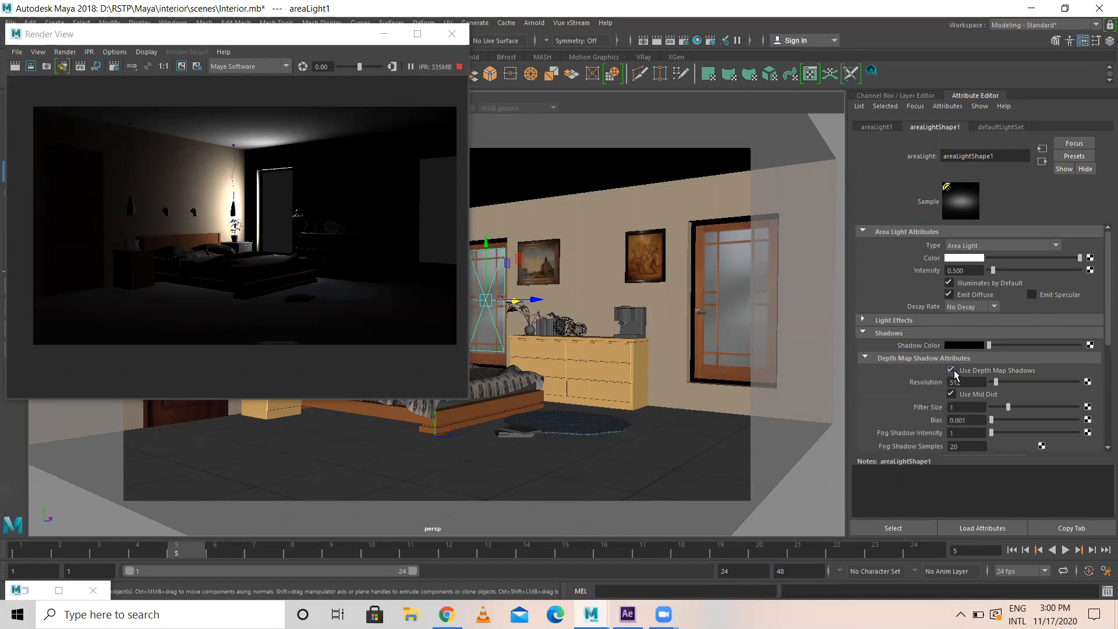
click(954, 372)
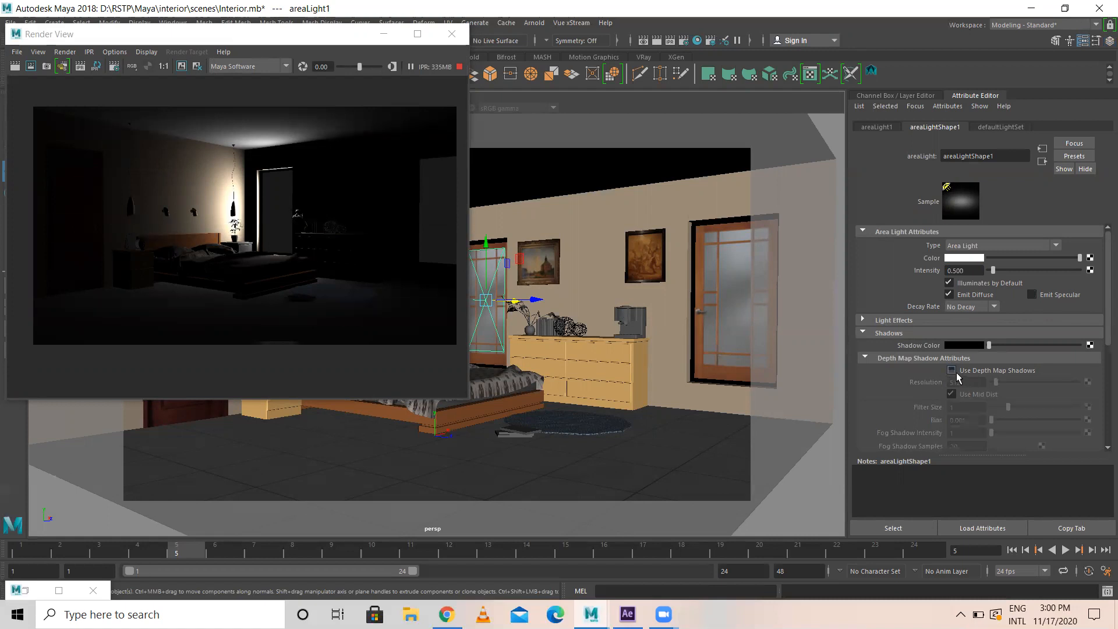
scroll(957, 377, down, 5)
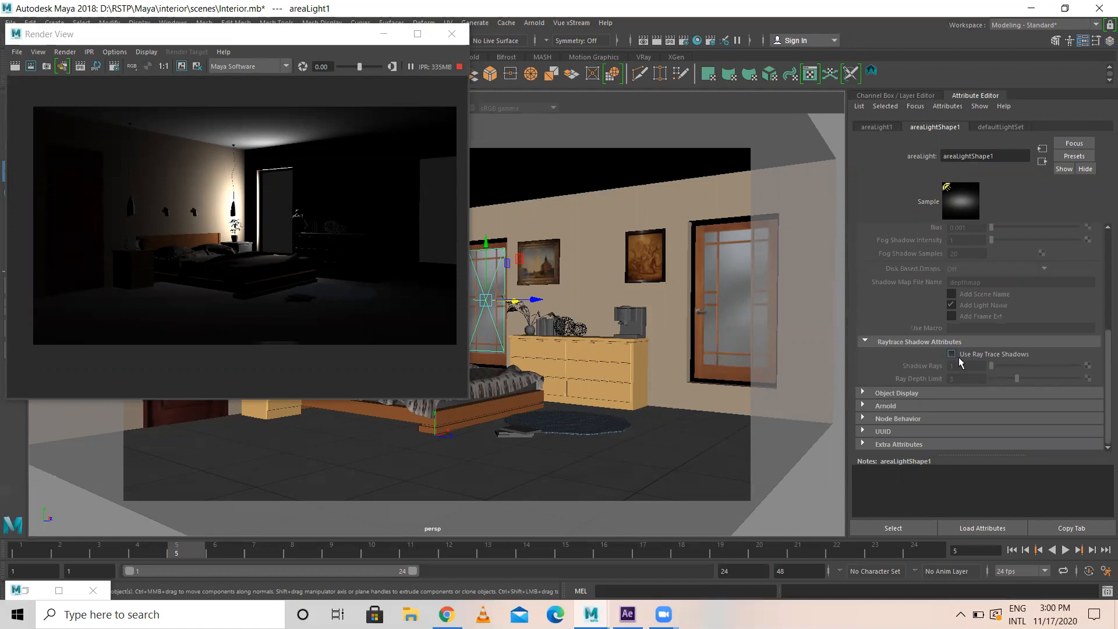
- Check the Raytracing option in the Maya Software render settings and minimize the Render Settings window
click(683, 40)
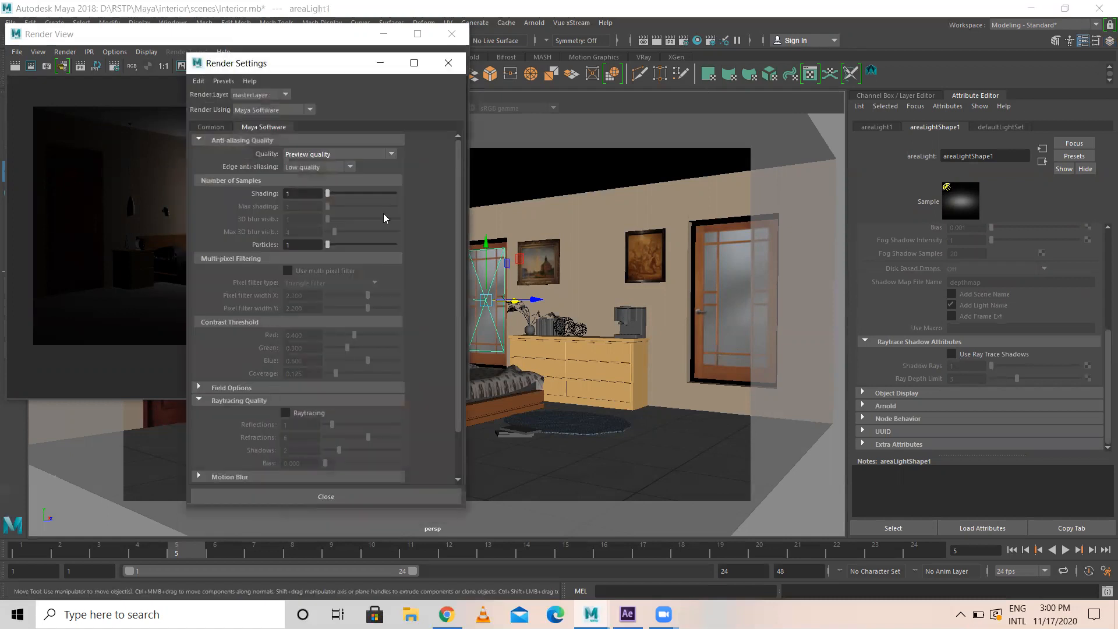
click(380, 63)
scroll(968, 385, up, 10)
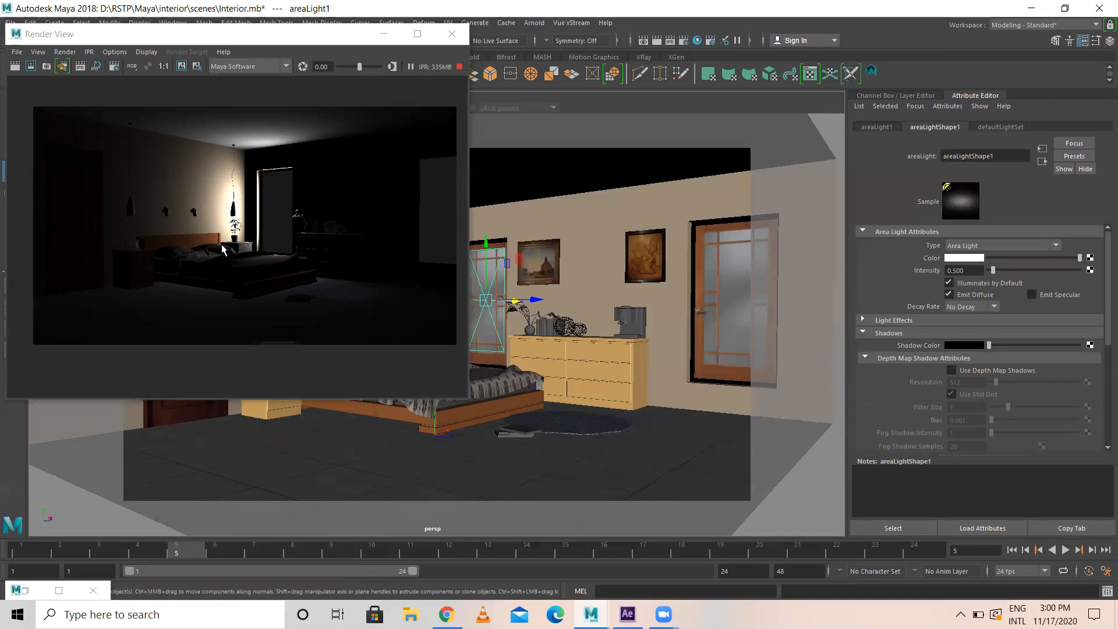
- Set the area light's Decay Rate to Linear and its intensity to 2
click(992, 307)
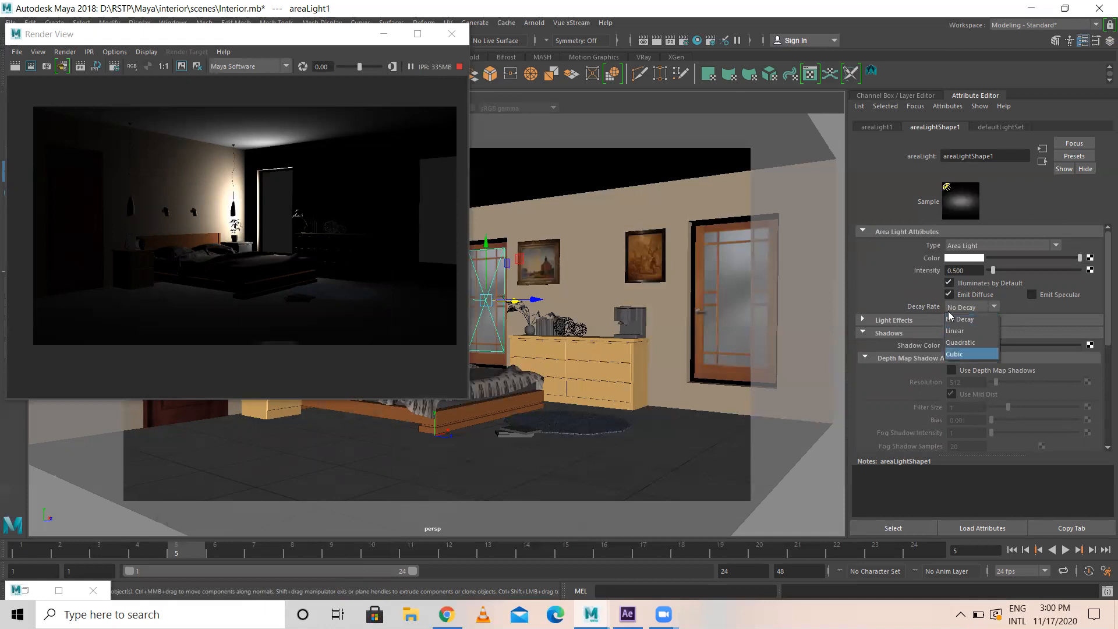
click(956, 331)
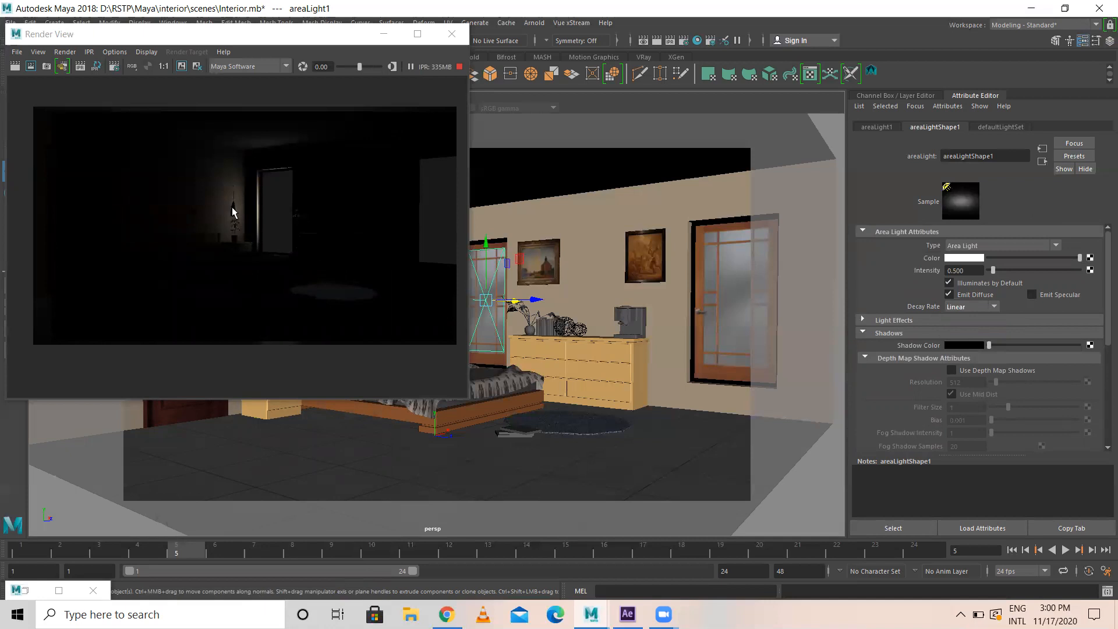
double_click(973, 272)
text(2)
key(Return)
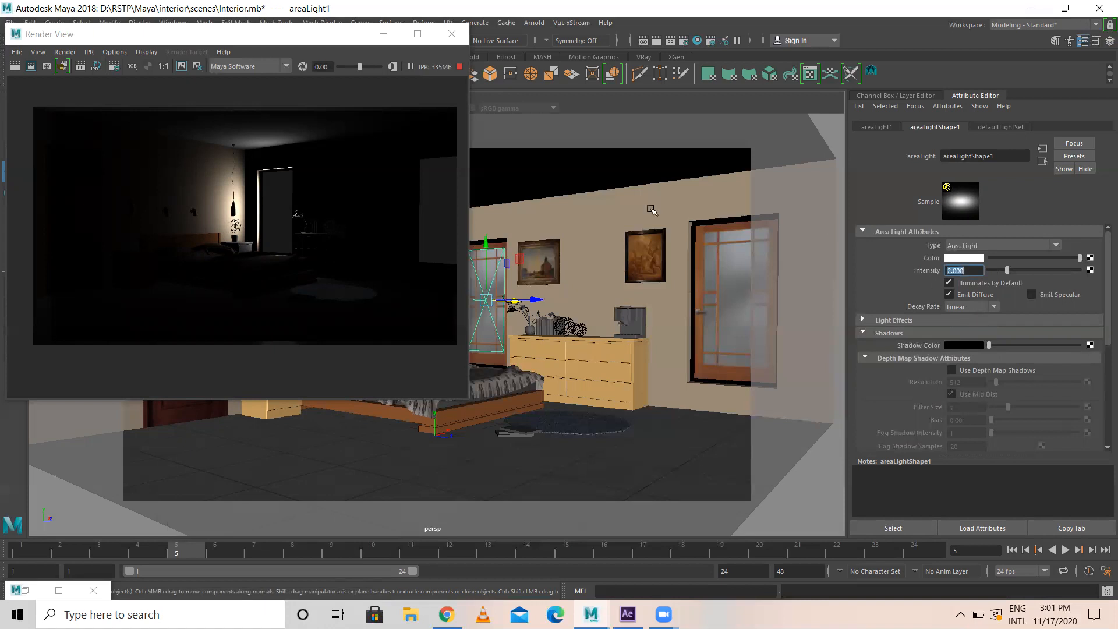
click(974, 308)
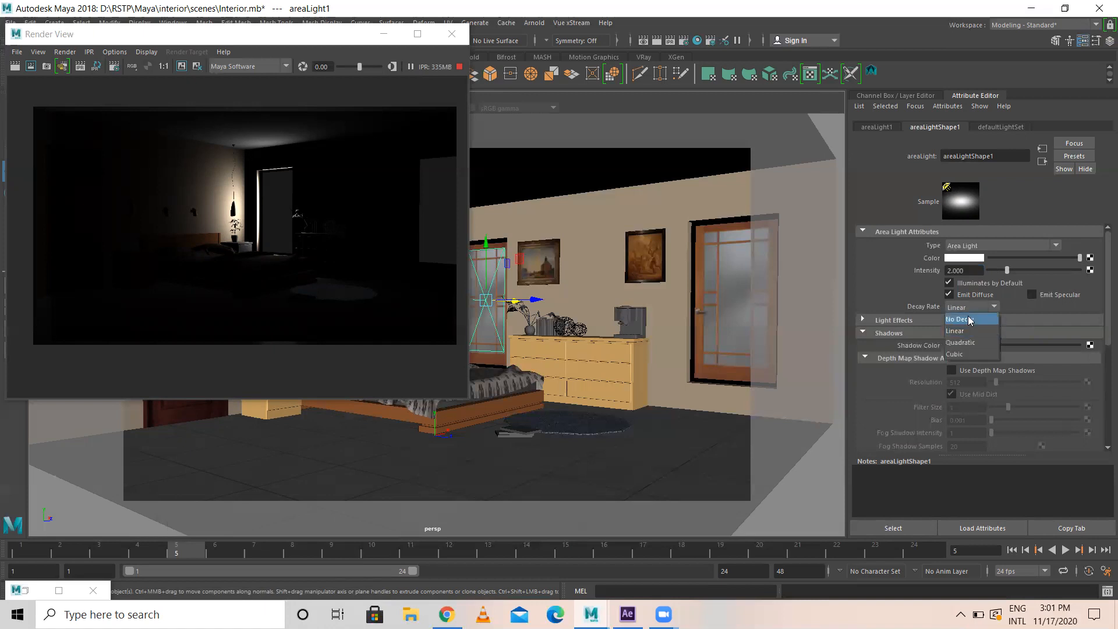
click(1035, 307)
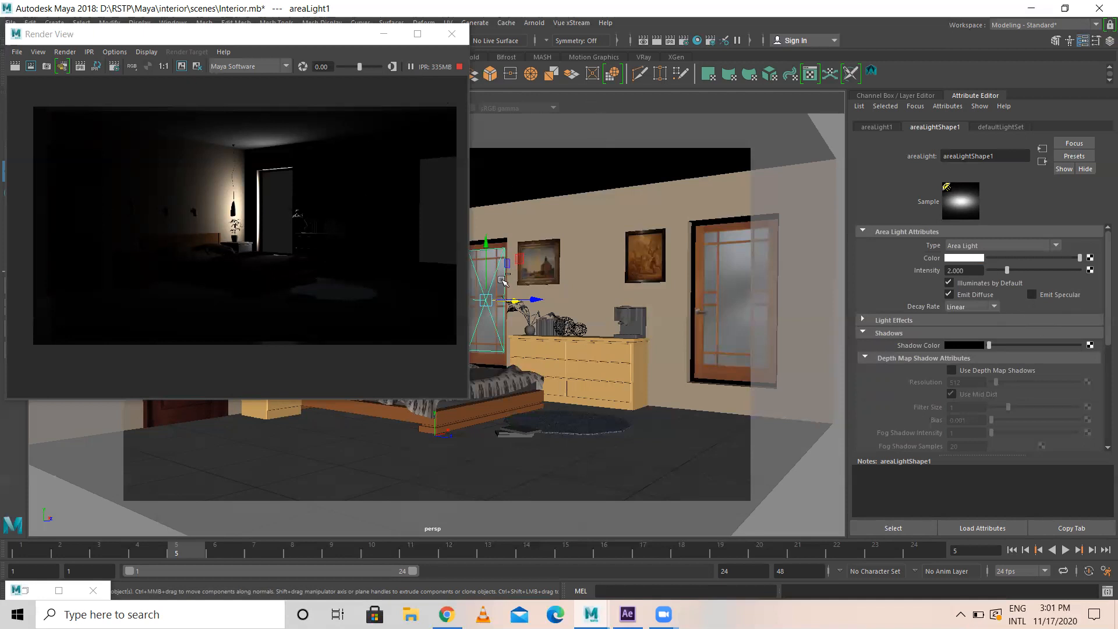
- Duplicate the area light and move the copy onto the glass of the second door
key(ctrl+d)
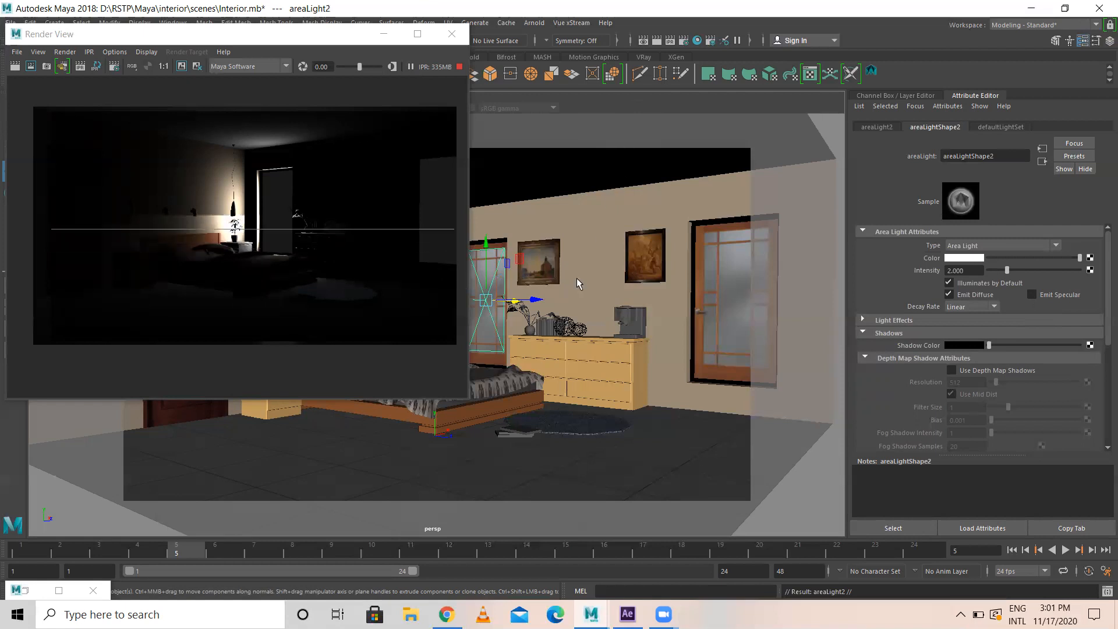
drag(654, 320, 608, 304)
scroll(523, 276, down, 2)
alt+middle_drag(508, 290, 605, 285)
drag(610, 286, 665, 281)
right_drag(664, 282, 632, 285)
mouse_move(610, 286)
mouse_down()
mouse_move(855, 301)
mouse_move(639, 287)
mouse_move(664, 292)
mouse_up()
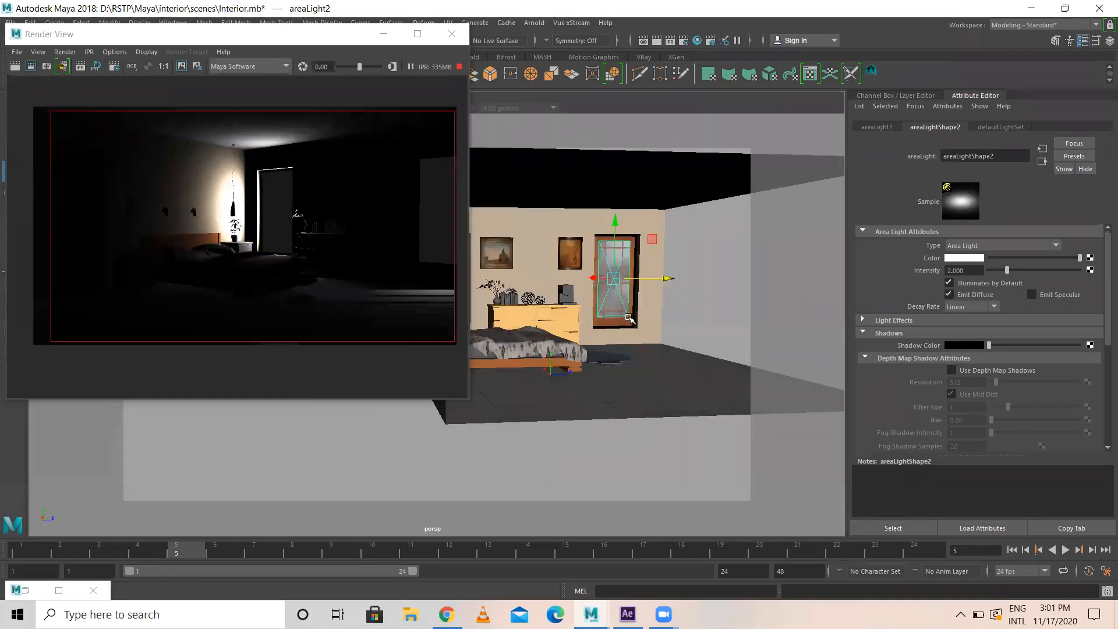
alt+drag(670, 239, 702, 254)
scroll(698, 288, up, 5)
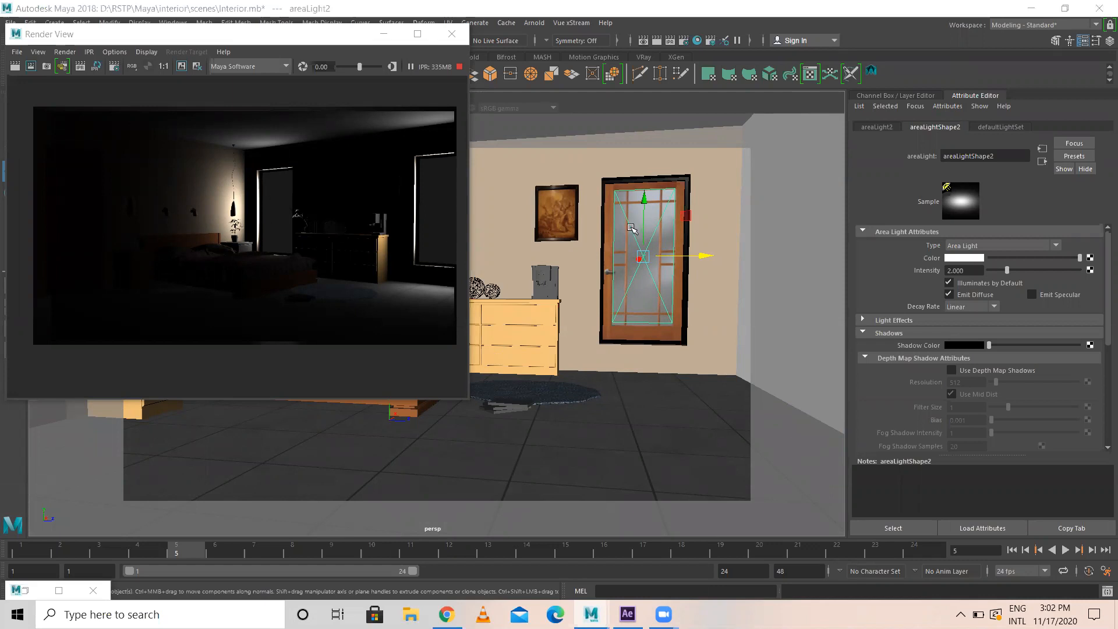
mouse_move(628, 300)
alt+mouse_down()
mouse_move(637, 289)
mouse_move(626, 301)
alt+mouse_up()
alt+middle_drag(626, 301, 615, 291)
alt+drag(659, 322, 646, 319)
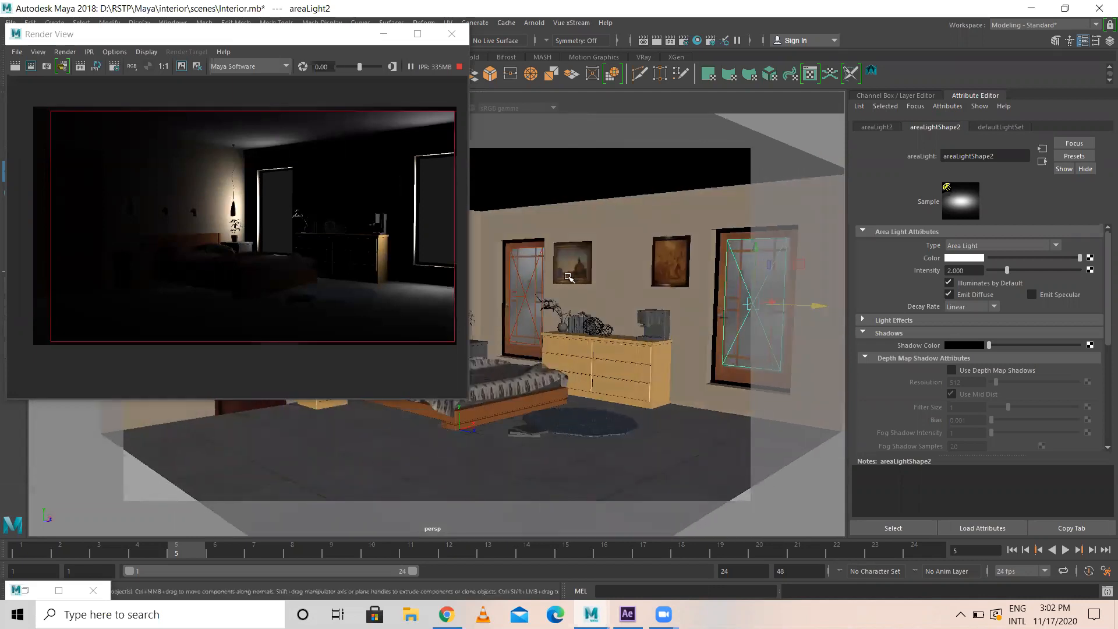
- Duplicate both door area lights and set the copies' Rotate Y to -90 so they face the opposite way
click(522, 278)
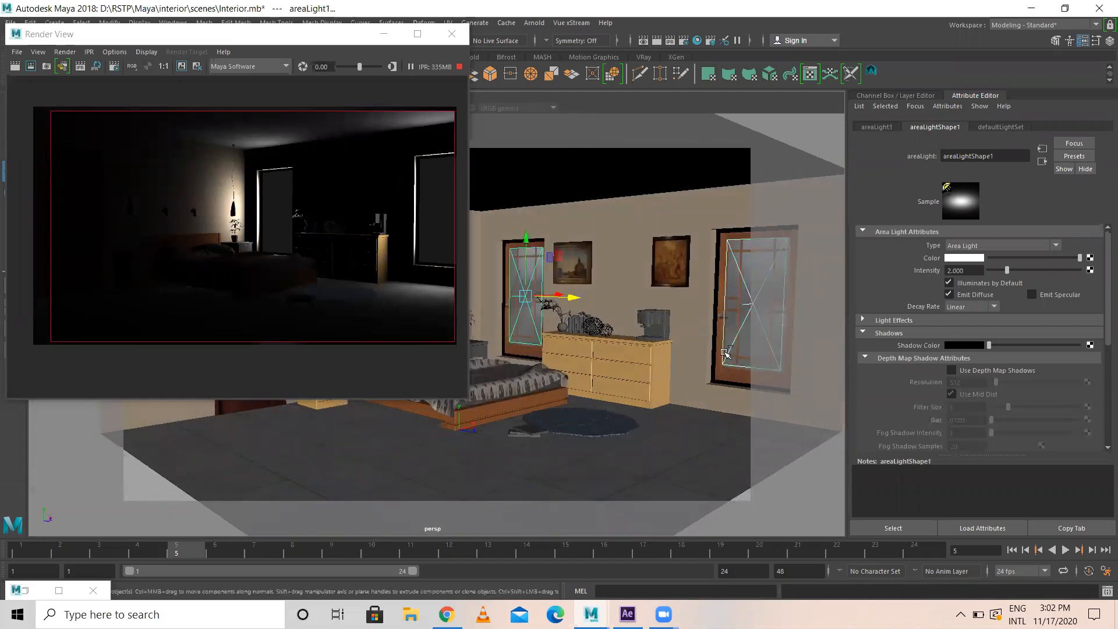
click(725, 353)
alt+drag(725, 353, 485, 368)
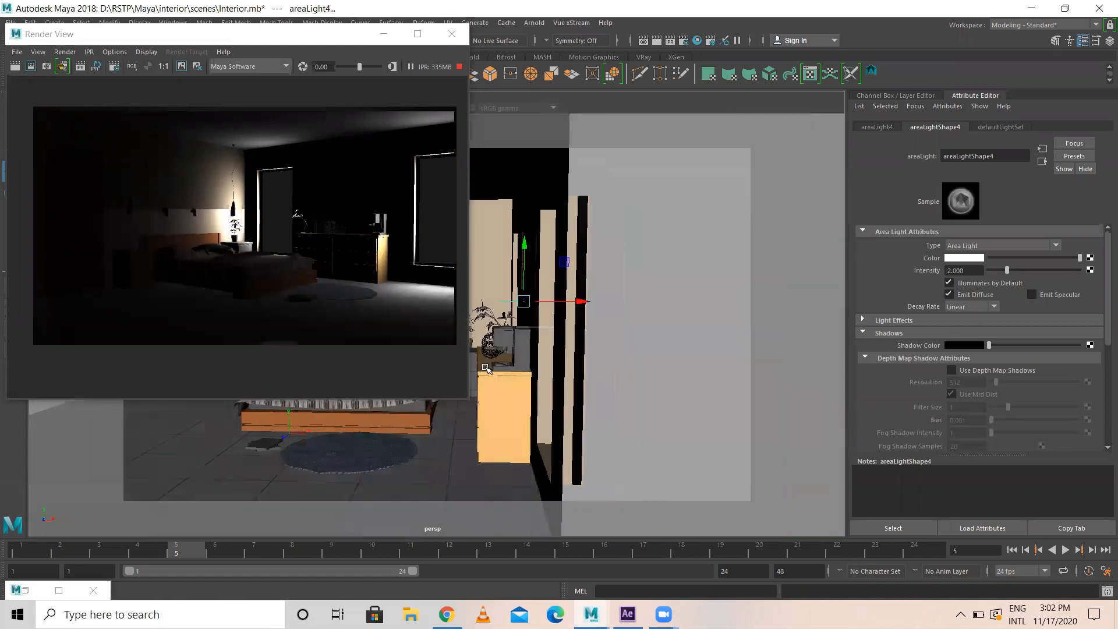
key(e)
mouse_move(550, 303)
mouse_down()
mouse_move(576, 302)
mouse_move(507, 303)
mouse_move(557, 304)
mouse_up()
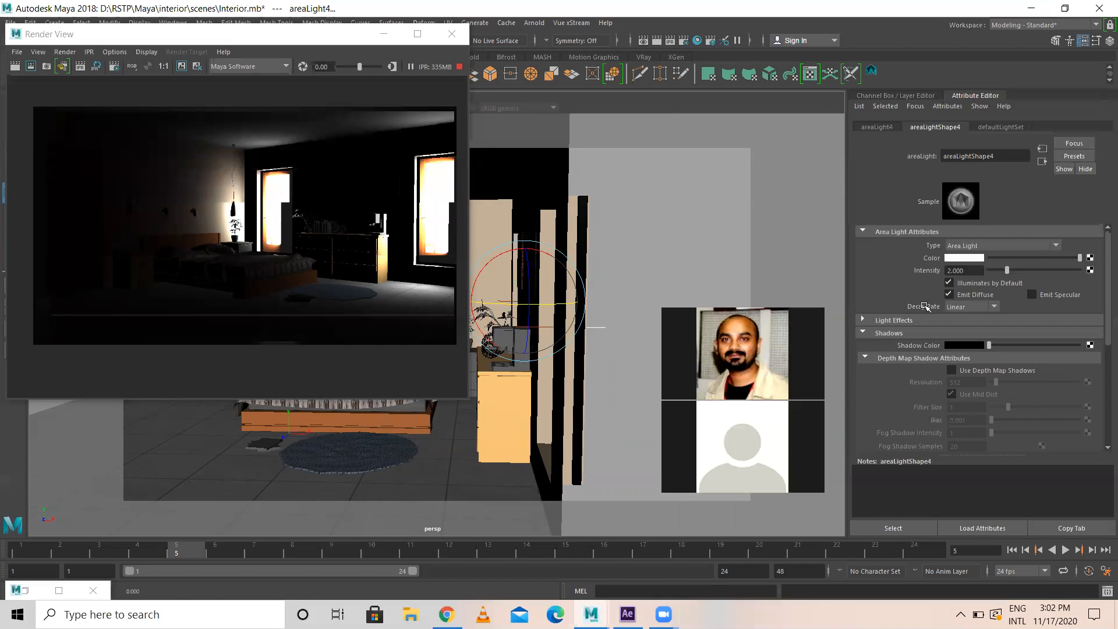
click(1110, 40)
click(1100, 177)
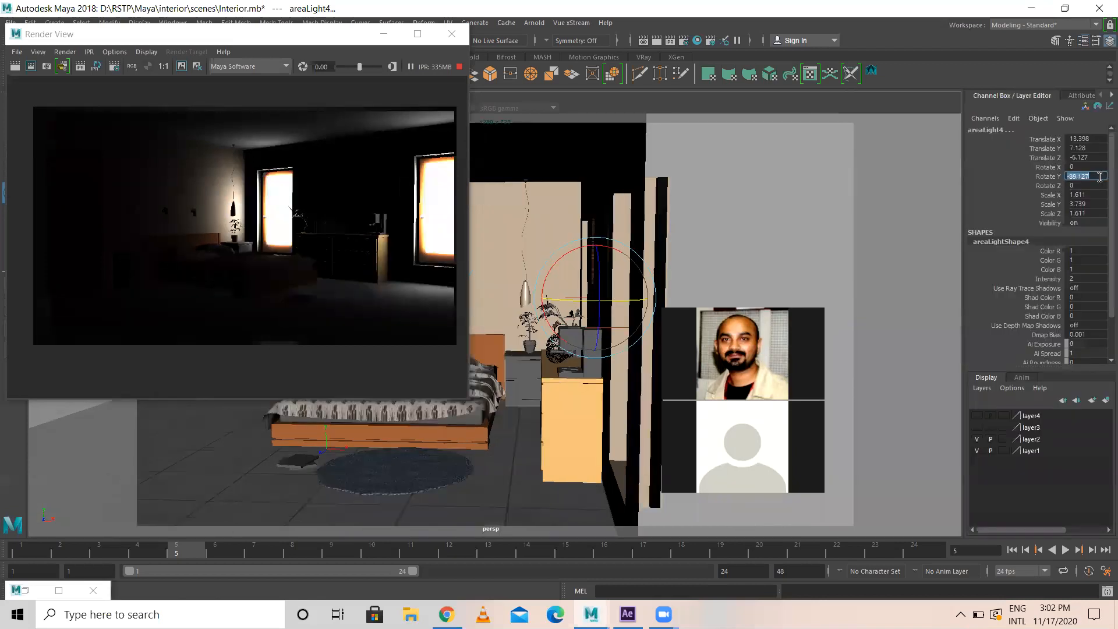
text(-90)
- Adjust the position of the two reversed area lights along X relative to the door glass
alt+drag(691, 238, 622, 308)
key(w)
mouse_move(526, 282)
alt+mouse_down()
mouse_move(569, 292)
mouse_move(546, 285)
alt+mouse_up()
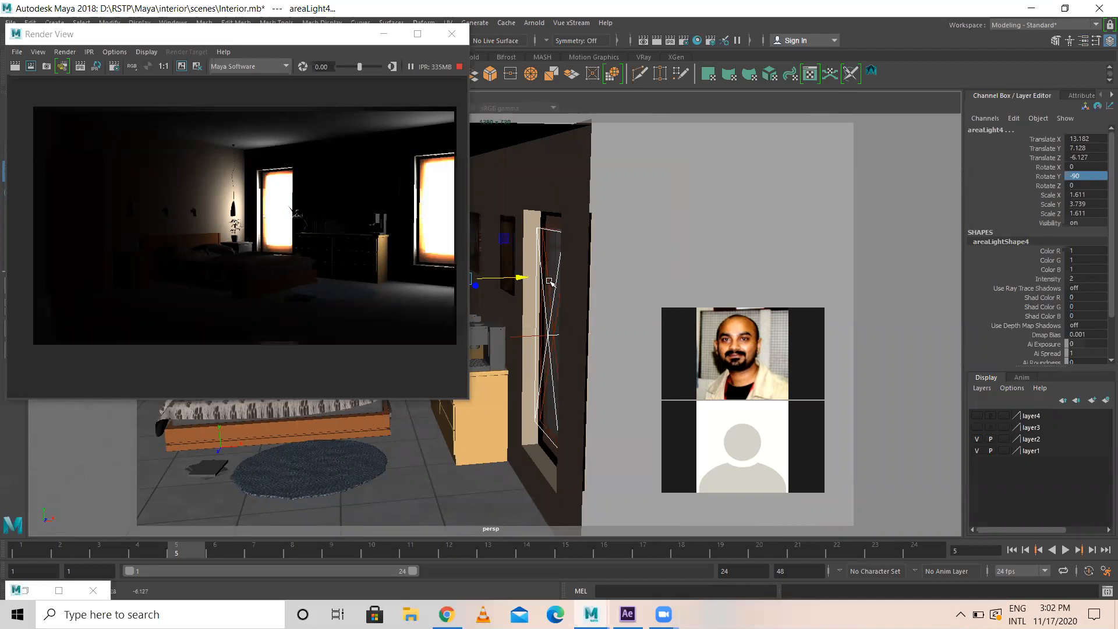
drag(524, 278, 534, 279)
alt+drag(695, 241, 702, 371)
- Select one of the reversed area lights and set its intensity to 0.5
click(679, 332)
click(1084, 42)
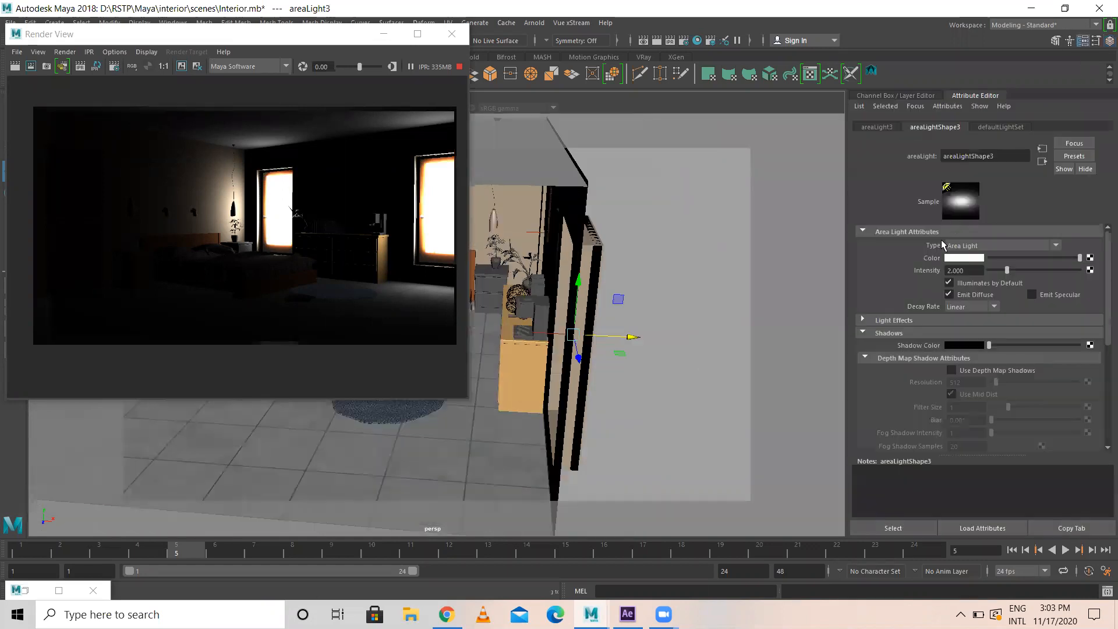
click(978, 274)
text(0.5)
key(Return)
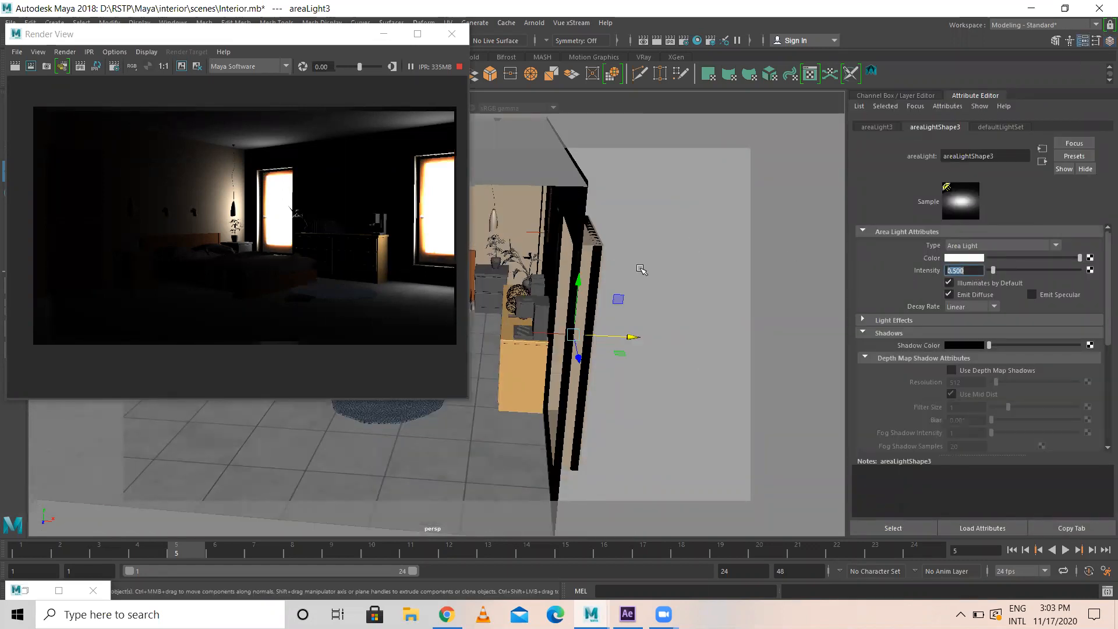
alt+drag(659, 294, 646, 289)
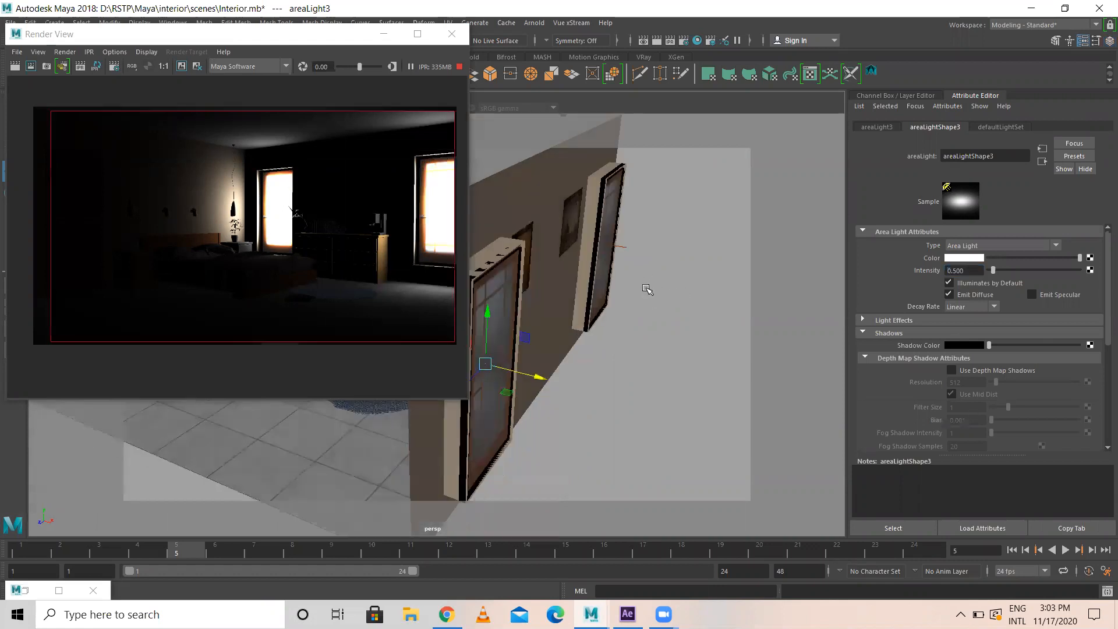
- Select the reversed area light at the door beside the bed and set its intensity to 0.5
click(628, 254)
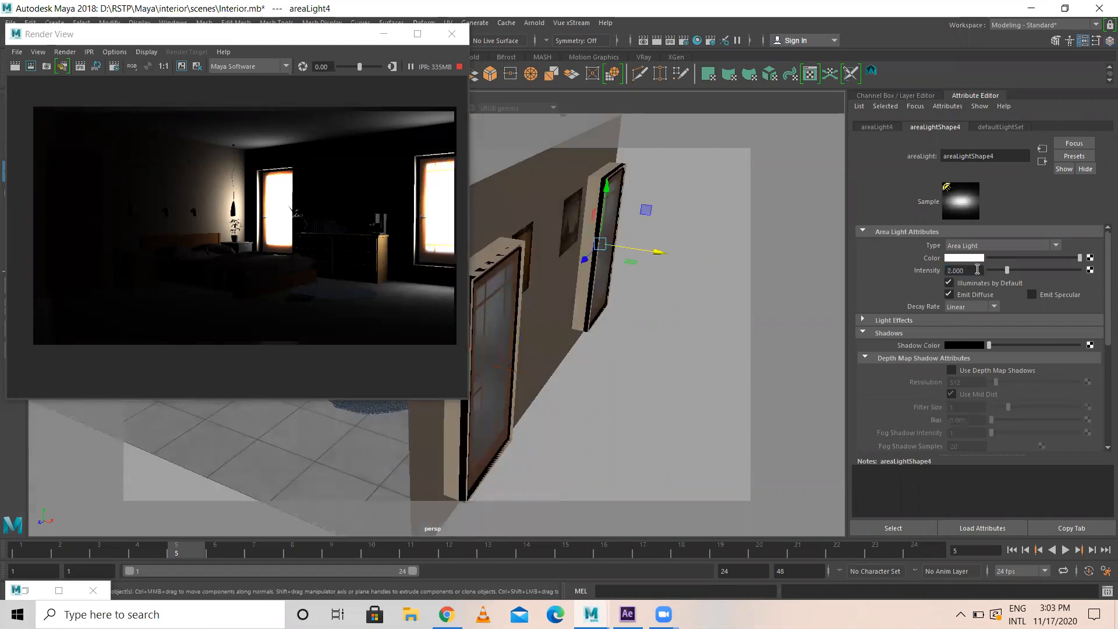
text(.5)
key(Return)
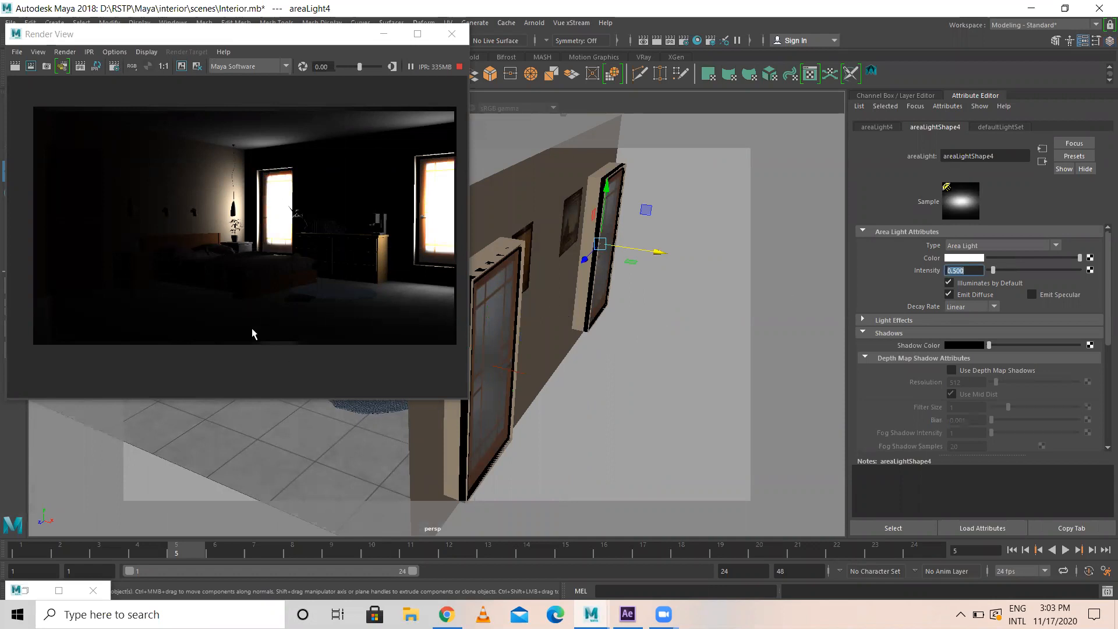
- Lower the intensity of the reversed area light at the door farther from the bed to 0.1
alt+drag(644, 404, 618, 379)
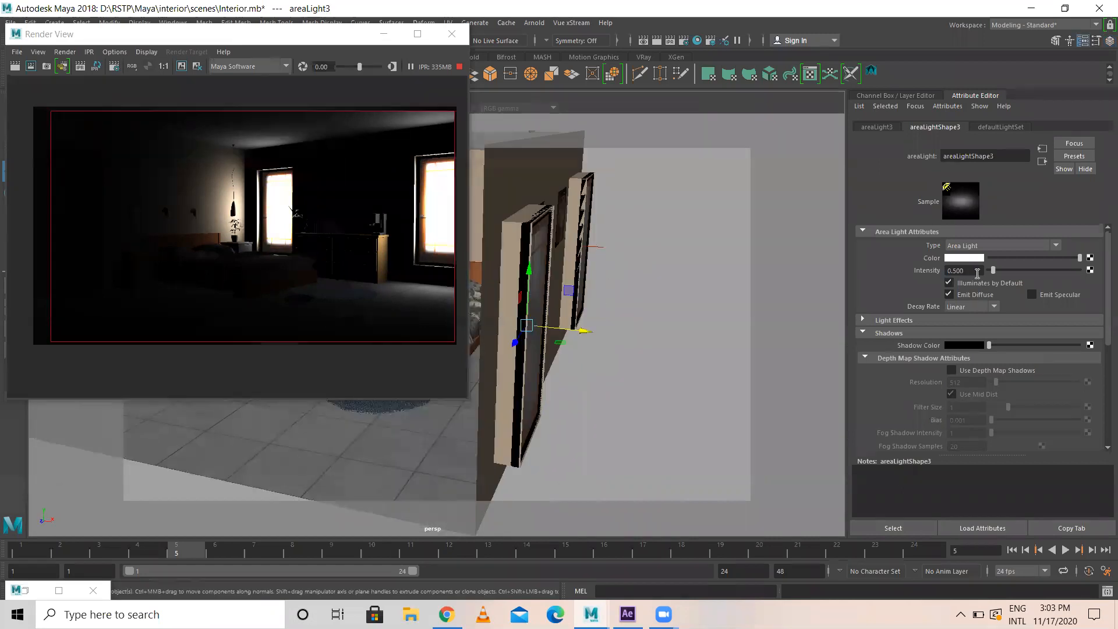
double_click(966, 271)
text(0.2)
key(Return)
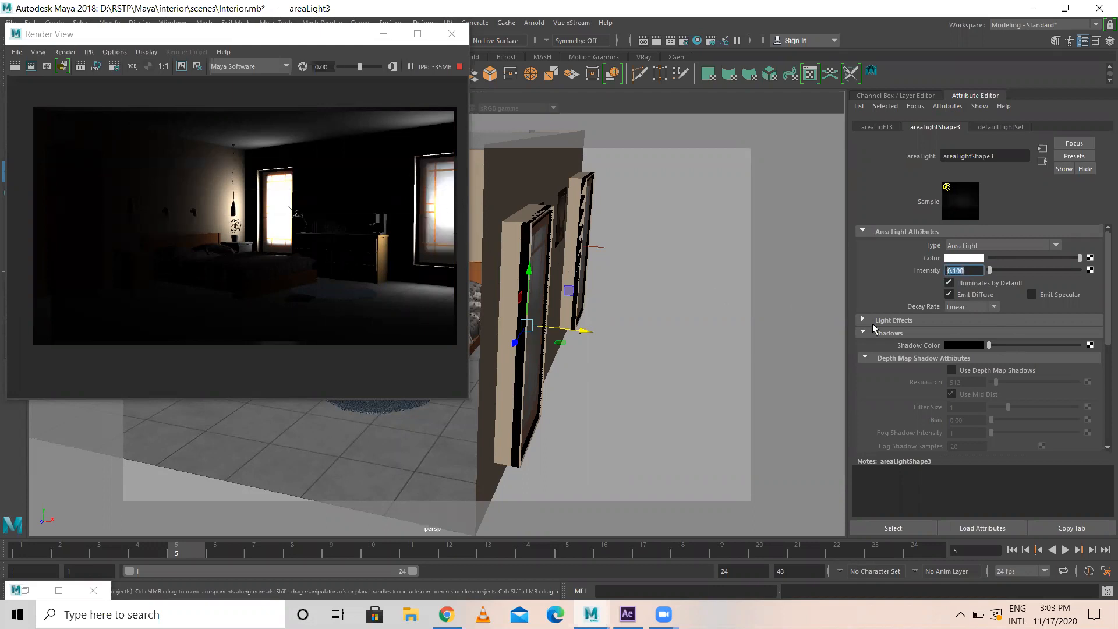
- Select the reversed area light at the door beside the bed and set its intensity to 0.2
mouse_move(593, 366)
alt+mouse_down()
mouse_move(616, 379)
mouse_move(587, 373)
alt+mouse_up()
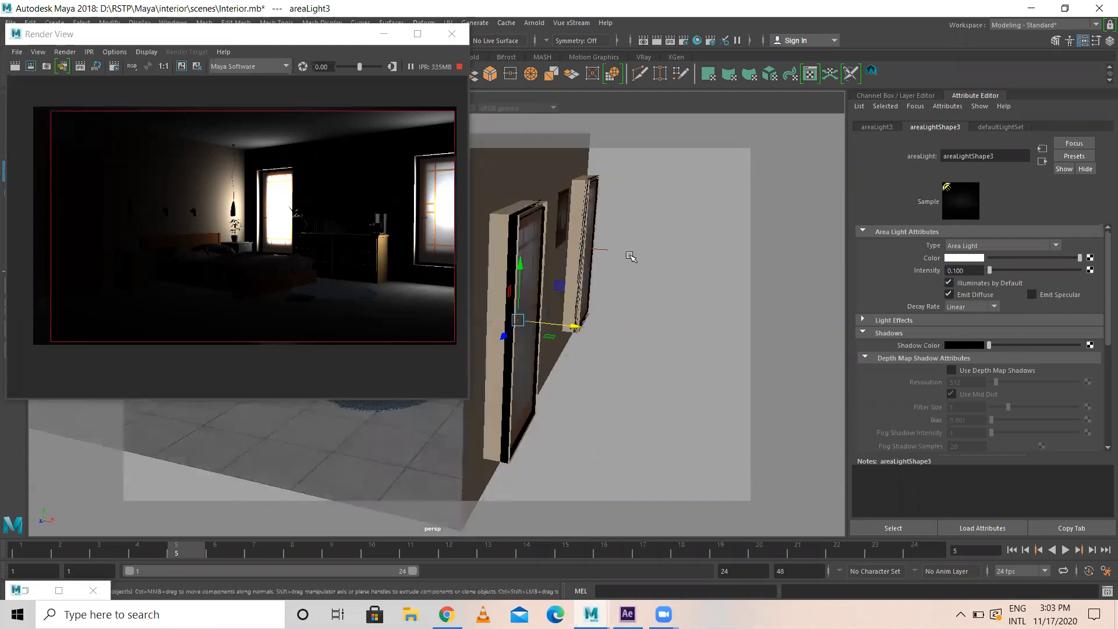
click(600, 247)
alt+drag(614, 325, 627, 324)
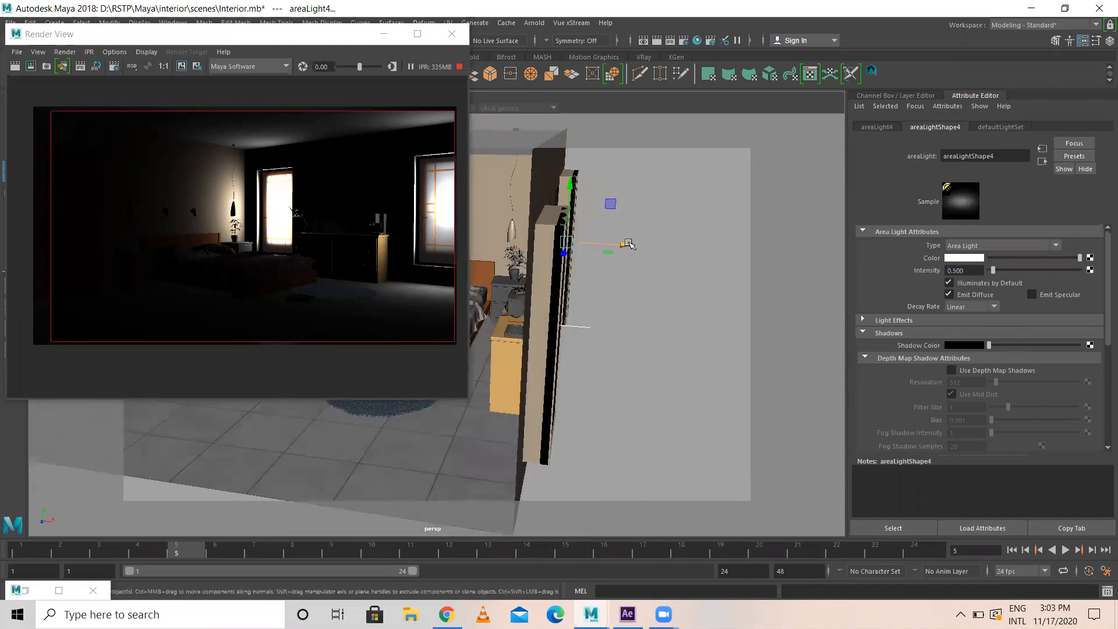
alt+drag(644, 367, 654, 366)
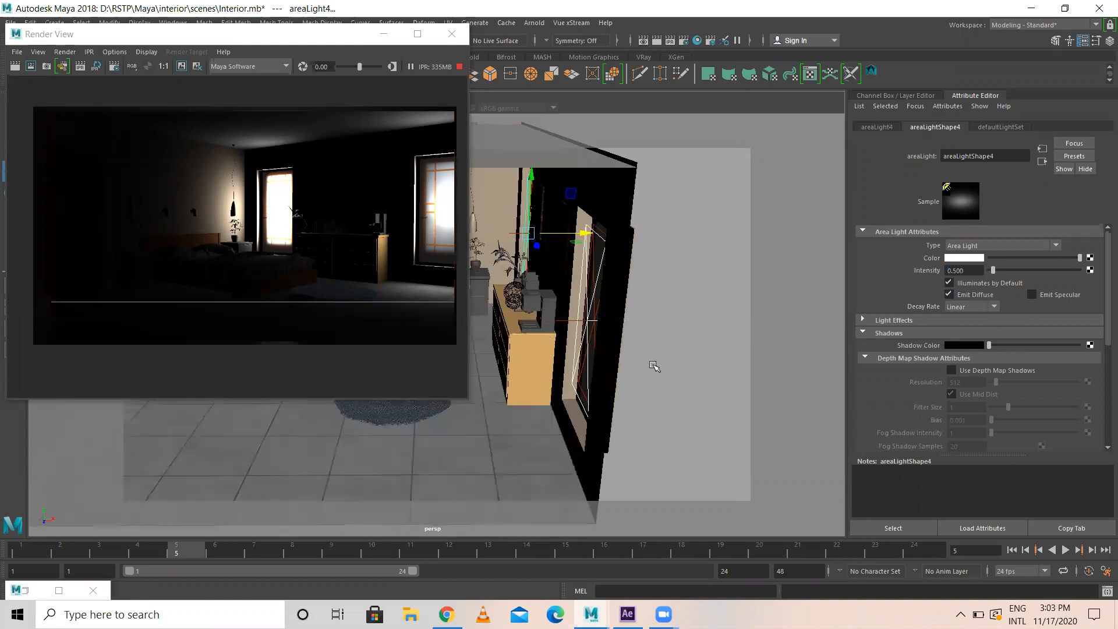
alt+drag(754, 376, 606, 377)
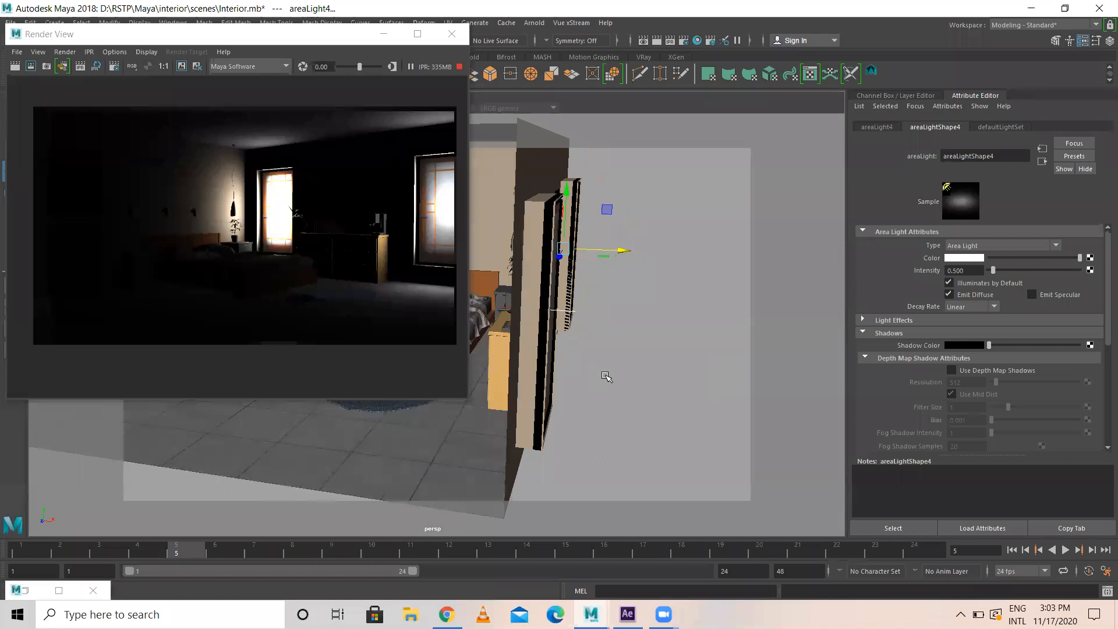
click(620, 285)
click(585, 244)
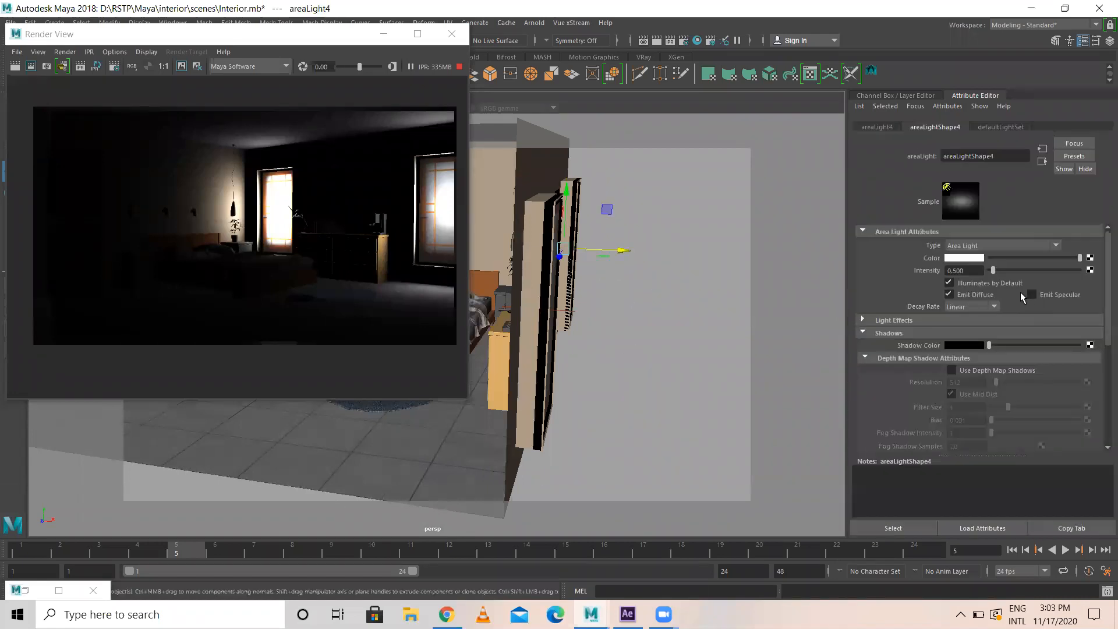
click(963, 295)
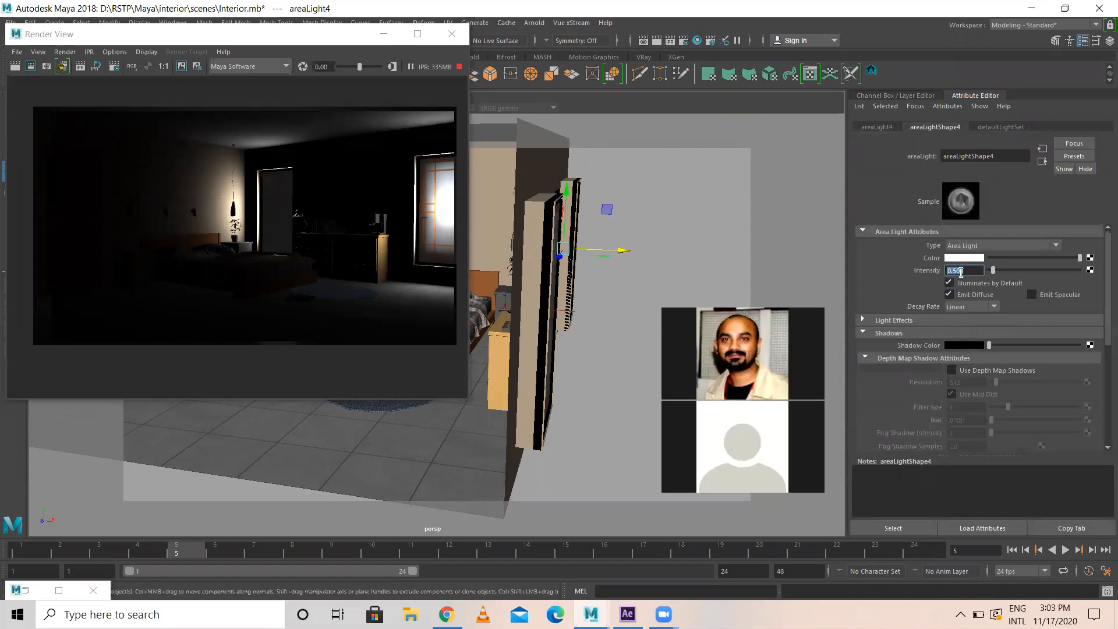
text(0.2)
key(Return)
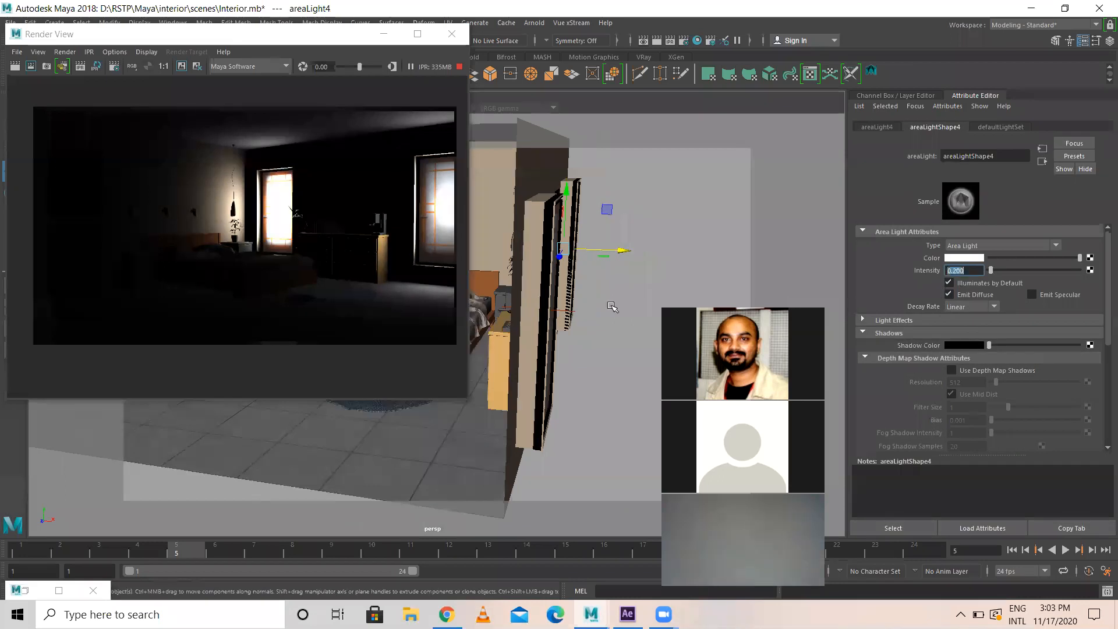
- Select the reversed area light at the door farther from the bed and set its intensity to 0.2
click(612, 296)
click(573, 312)
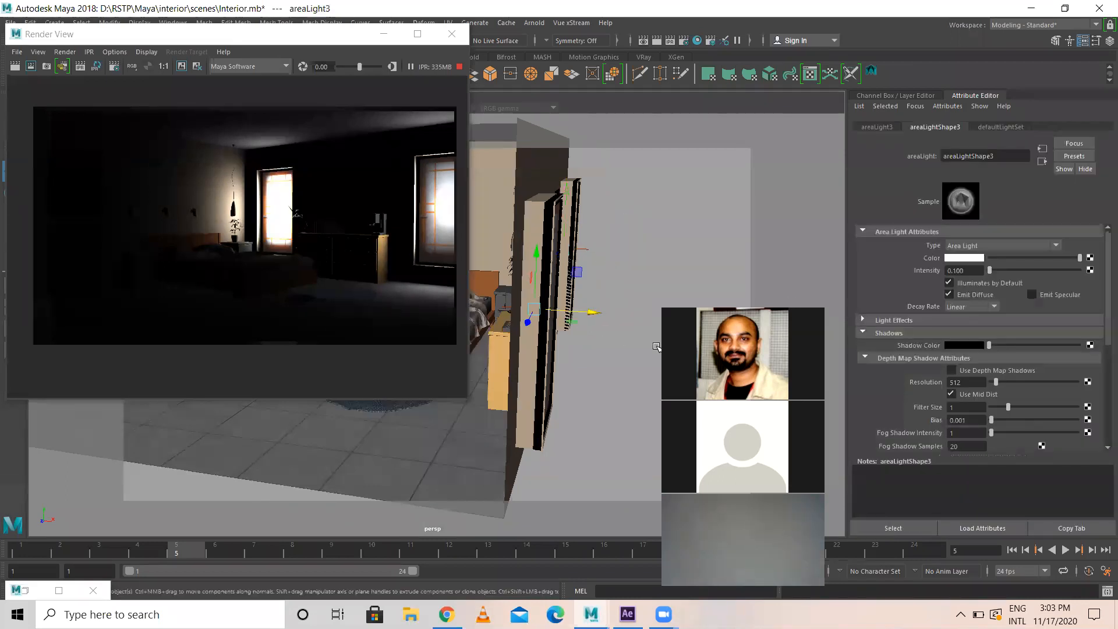
drag(948, 270, 983, 286)
text(0.1)
key(Return)
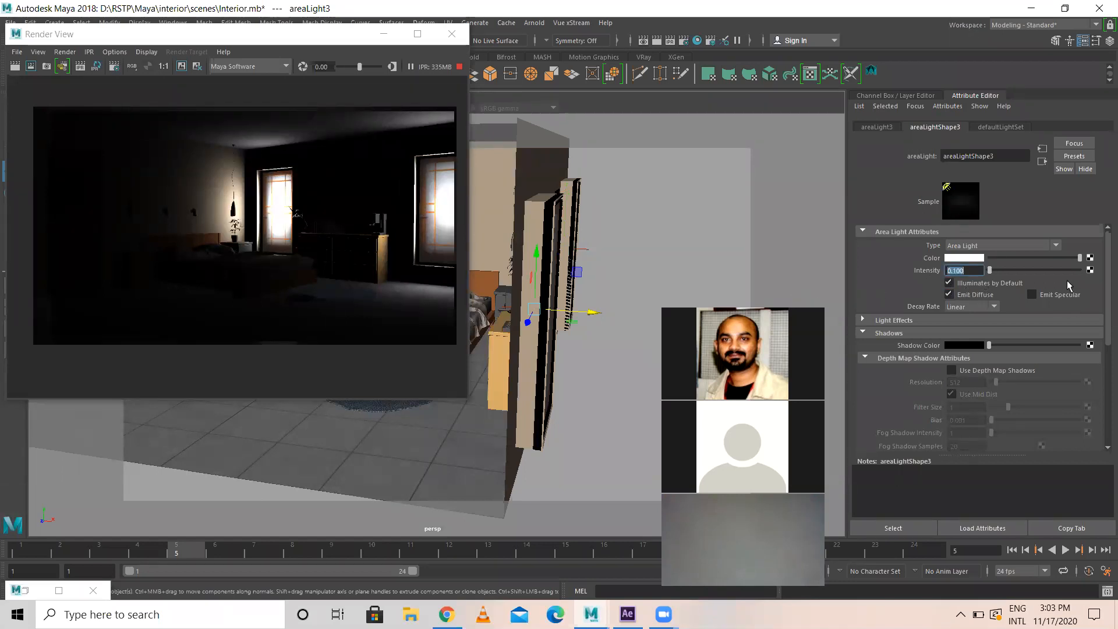
key(BackSpace)
text(.2)
key(Return)
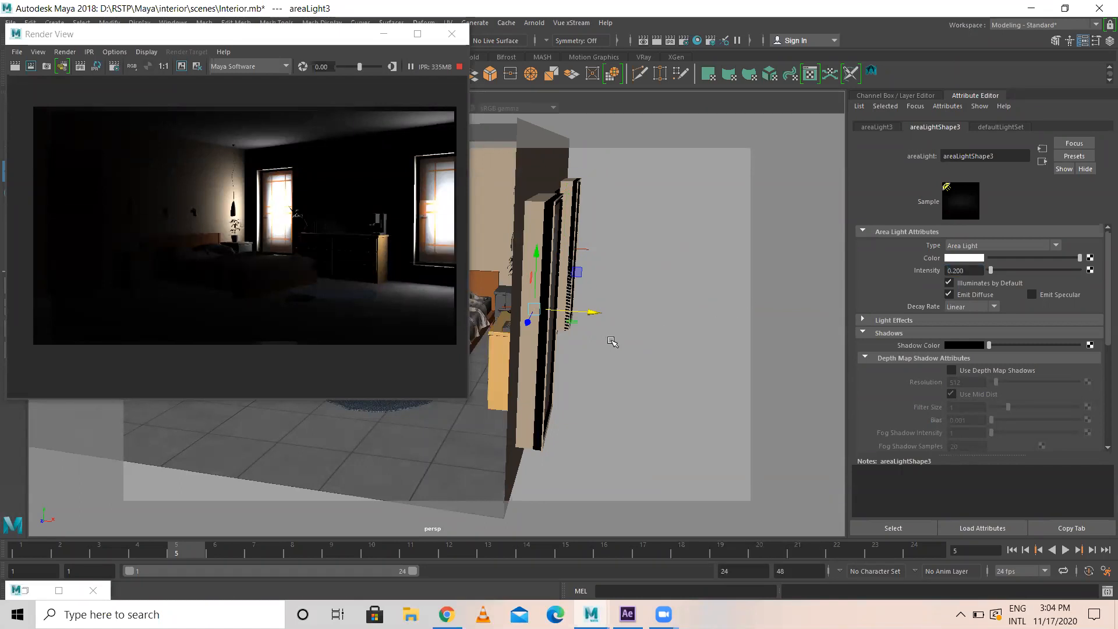
- Slightly raise Ambient Color and reduce Incandescence to black on the Window material of the door frame beside the bed
click(639, 341)
alt+drag(594, 392, 604, 370)
alt+right_drag(582, 352, 527, 354)
alt+middle_drag(643, 367, 926, 405)
mouse_move(704, 371)
alt+mouse_down()
mouse_move(701, 355)
mouse_move(711, 361)
alt+mouse_up()
click(599, 251)
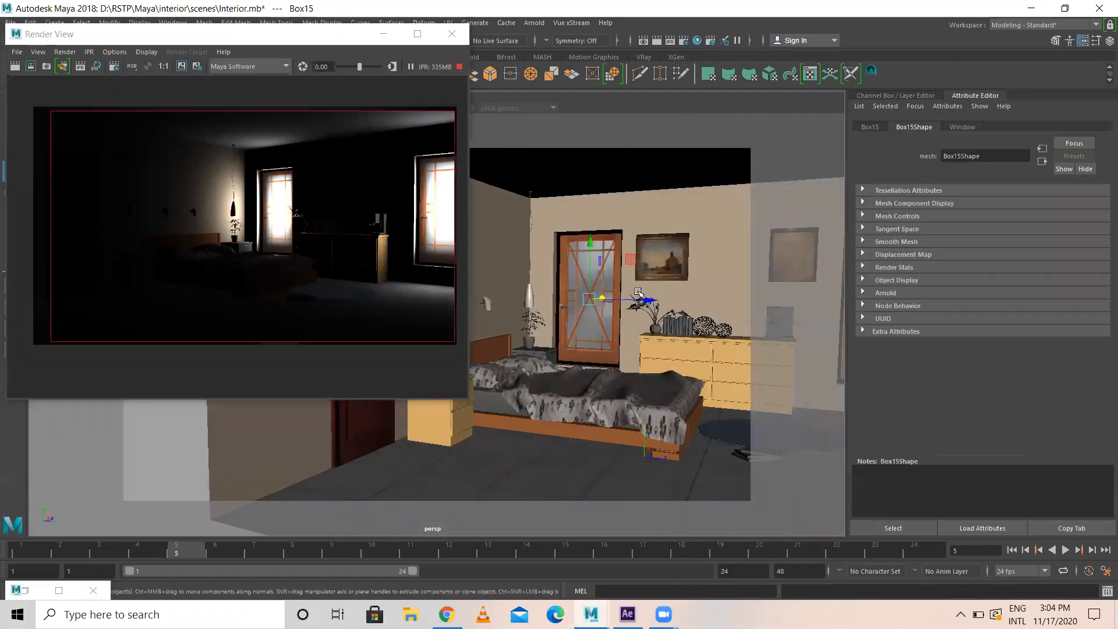
alt+drag(647, 287, 599, 309)
alt+right_drag(599, 309, 553, 317)
alt+middle_drag(699, 289, 616, 319)
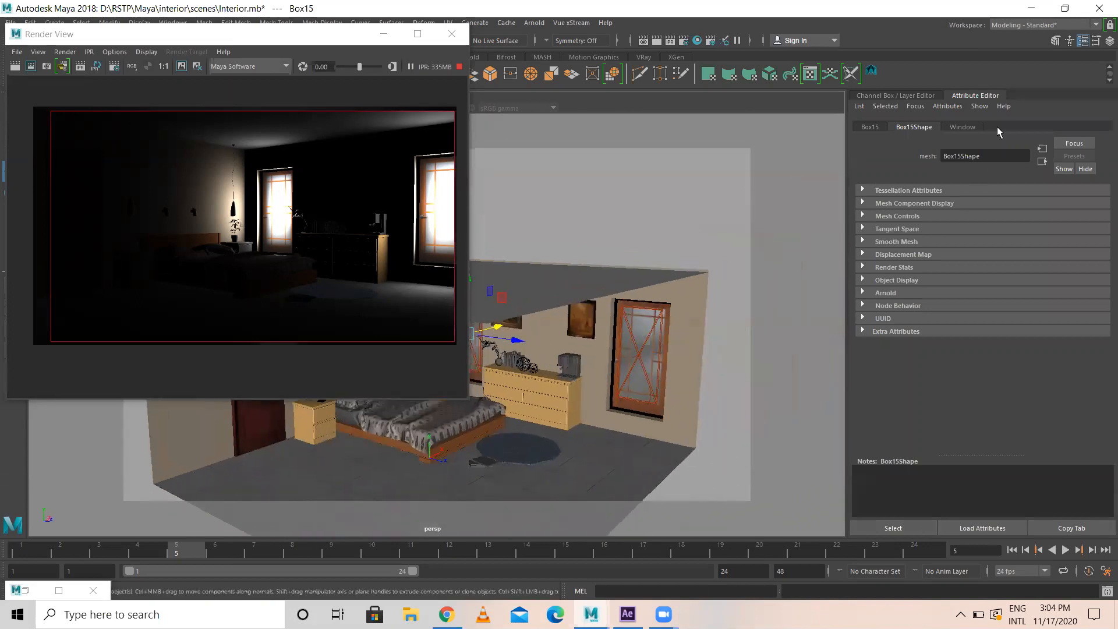
click(963, 127)
alt+drag(591, 370, 833, 323)
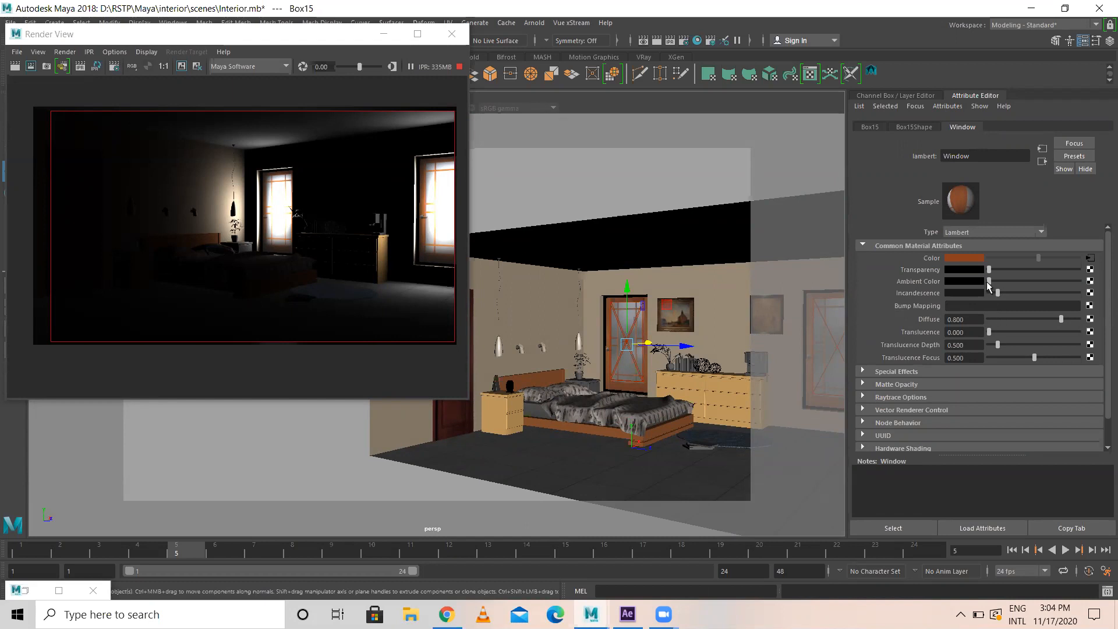
drag(989, 281, 993, 280)
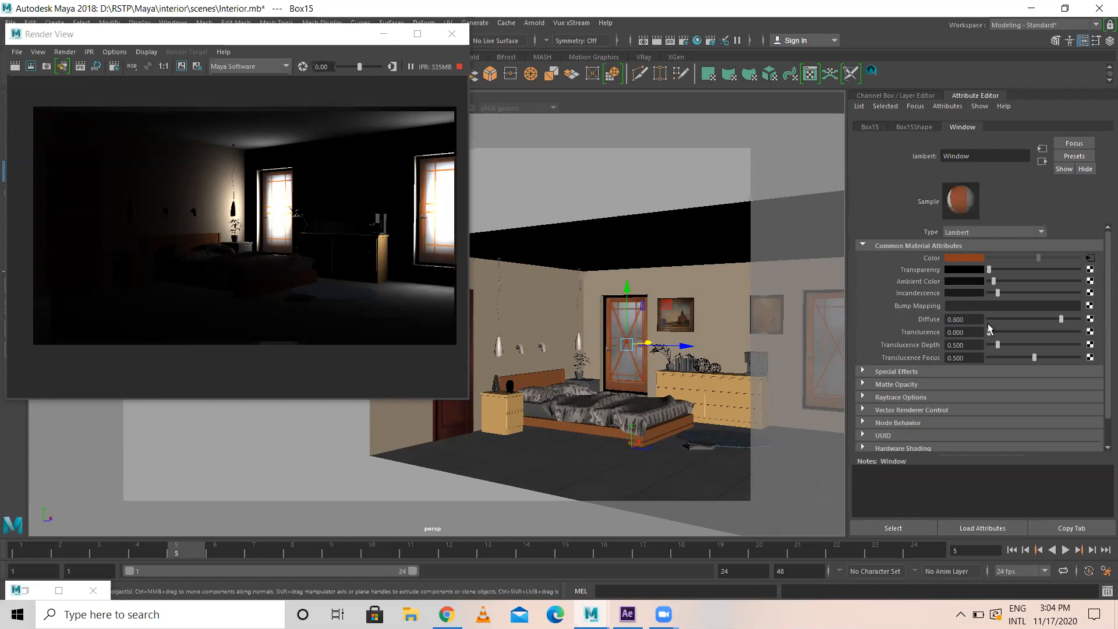
drag(997, 293, 921, 294)
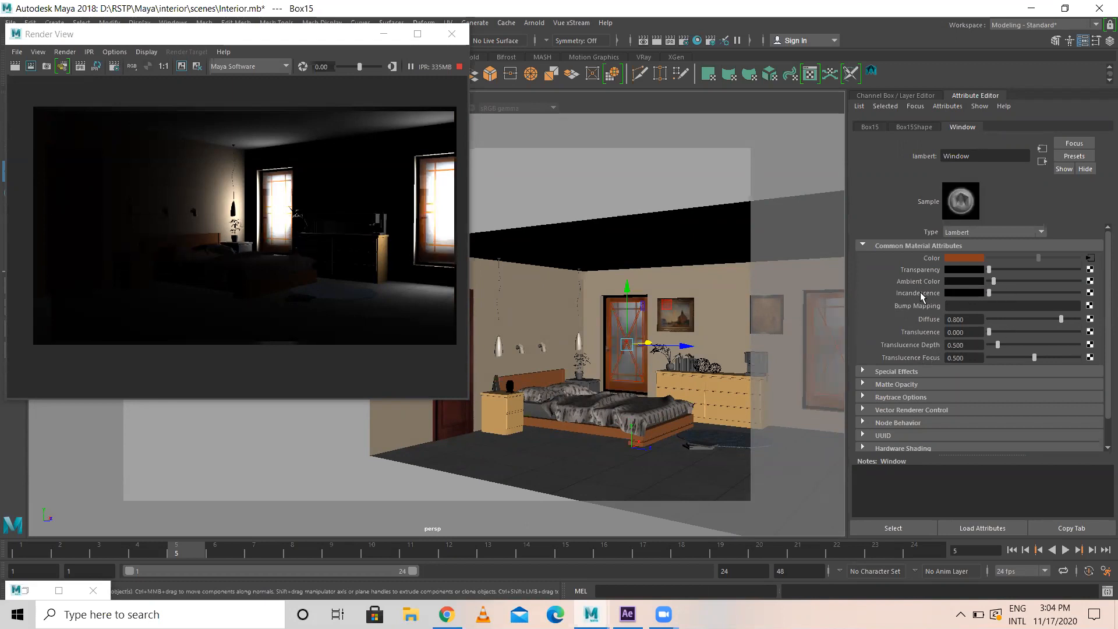
drag(989, 293, 930, 298)
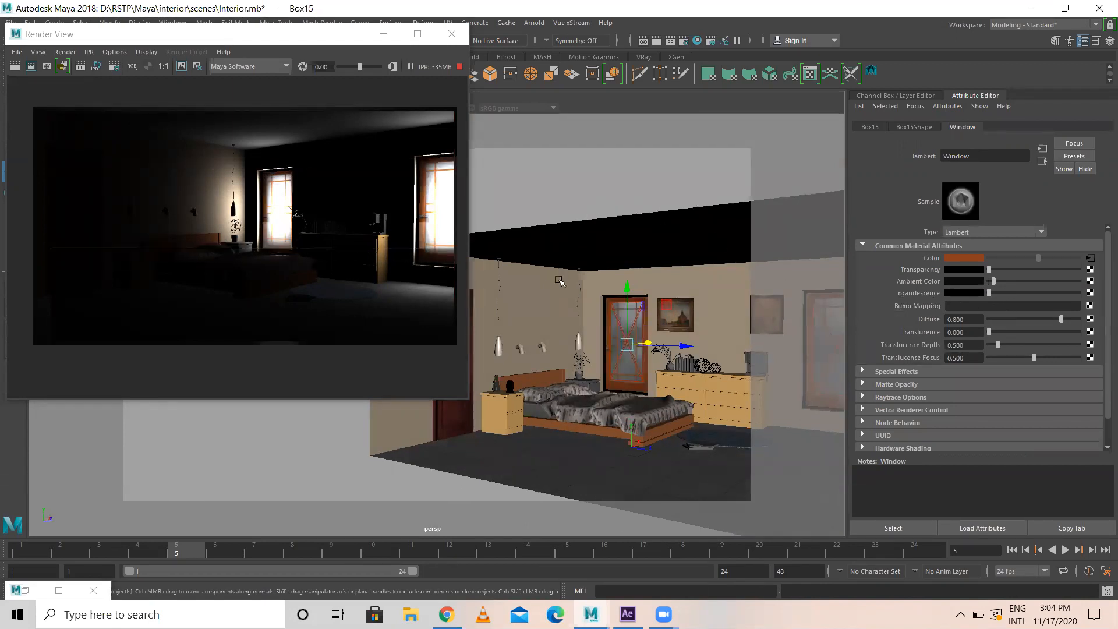
- Enlarge the render window to examine the lighting of the bedroom, and restore it to its smaller size
click(418, 33)
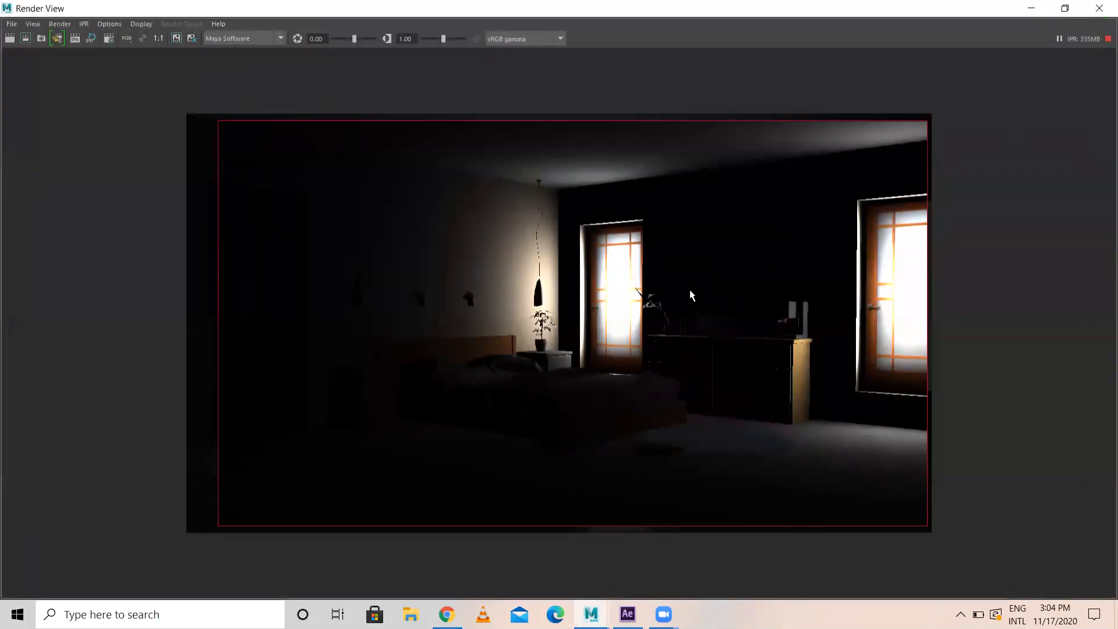
double_click(993, 15)
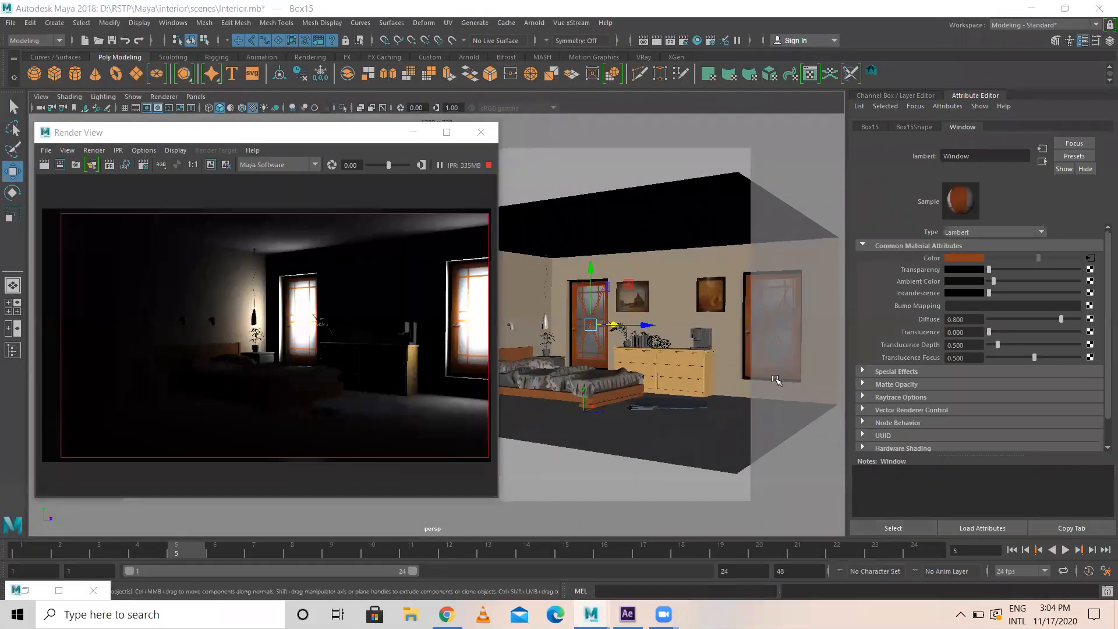
alt+drag(588, 324, 582, 328)
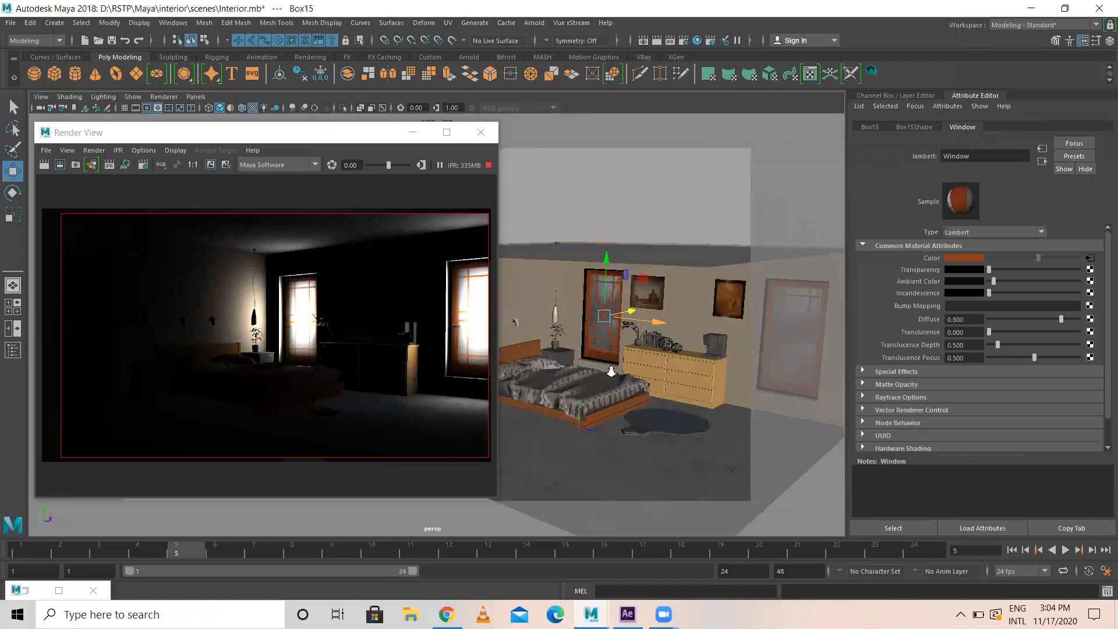
scroll(615, 374, up, 4)
alt+middle_drag(670, 352, 585, 301)
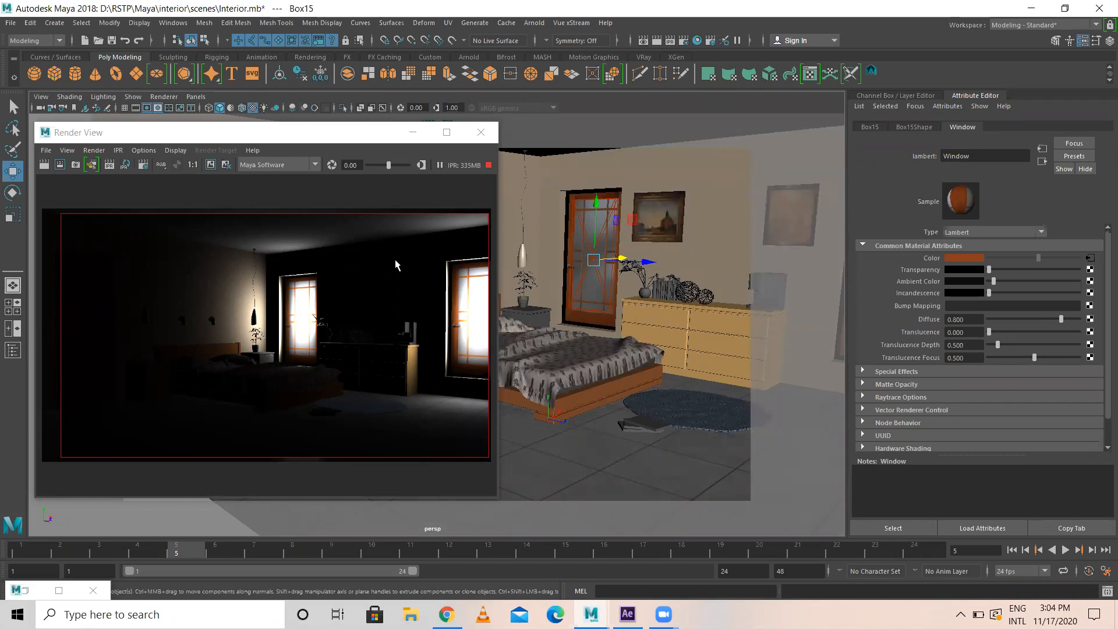
- Create another area light and raise it along Y to about 6.35 above the floor
click(55, 22)
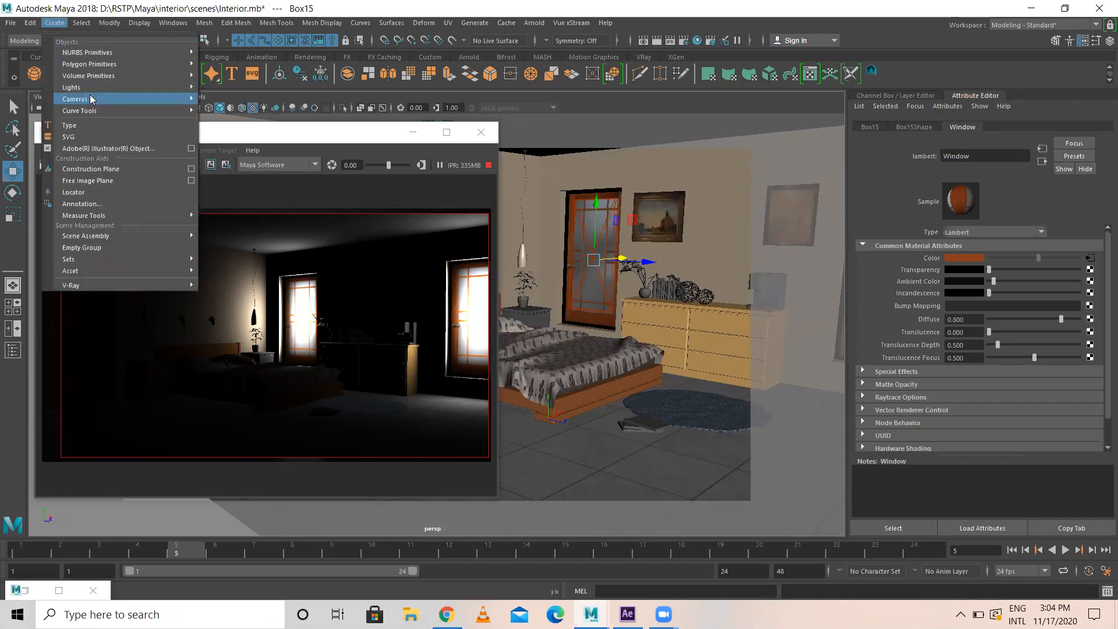
mouse_move(195, 87)
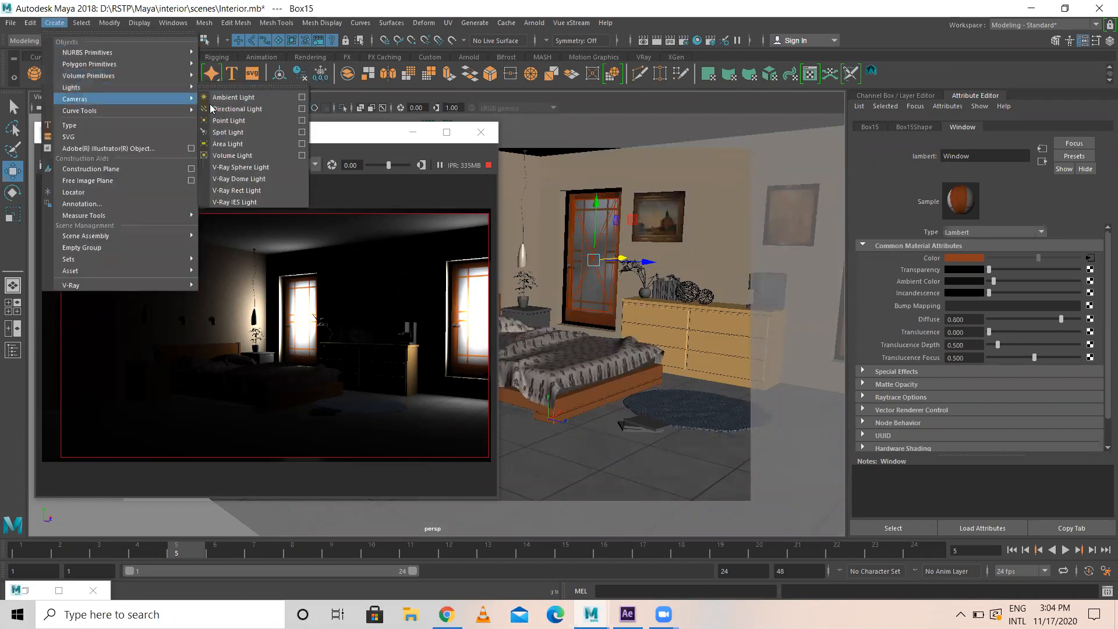
click(232, 146)
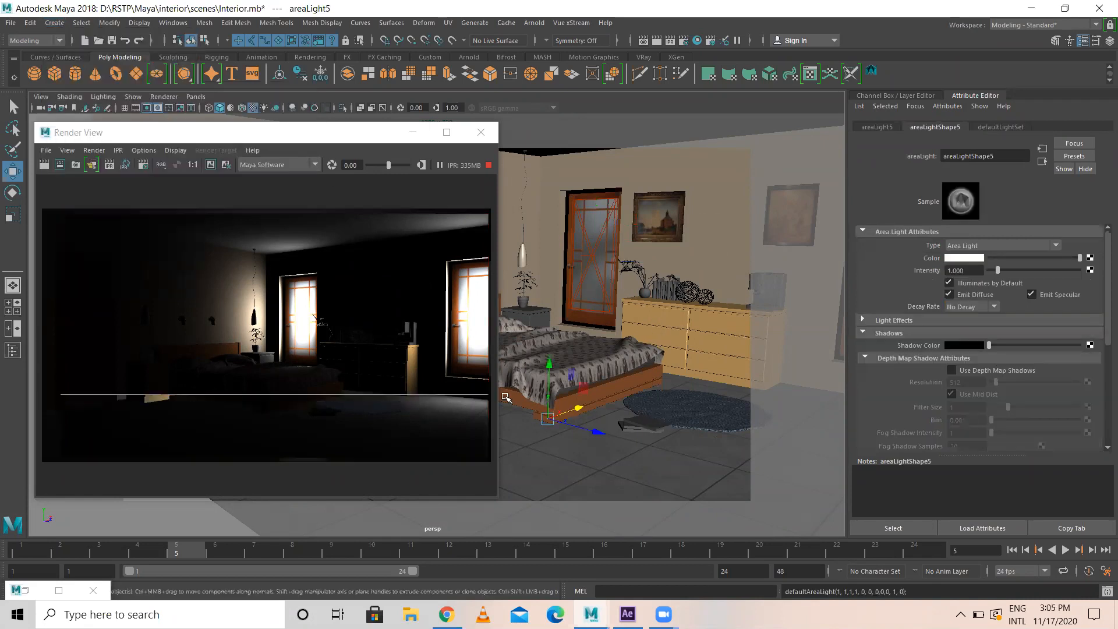
drag(549, 365, 552, 190)
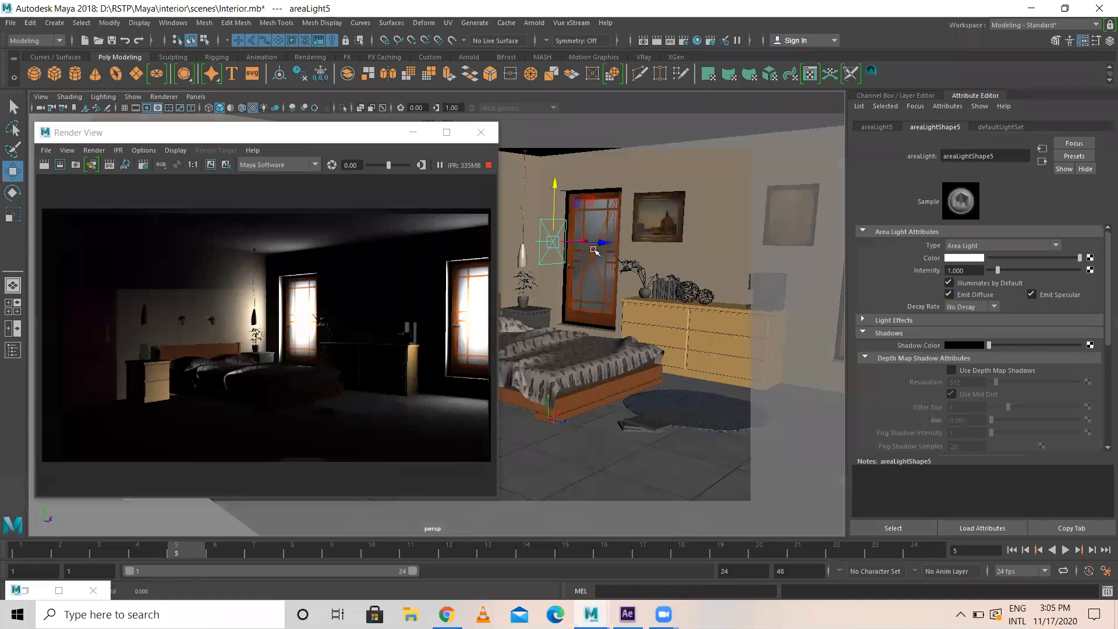
- Rotate the new area light to face the floor, setting its Rotate X to exactly -90
scroll(627, 366, down, 3)
alt+drag(627, 366, 560, 291)
alt+middle_drag(559, 291, 622, 260)
scroll(621, 260, up, 5)
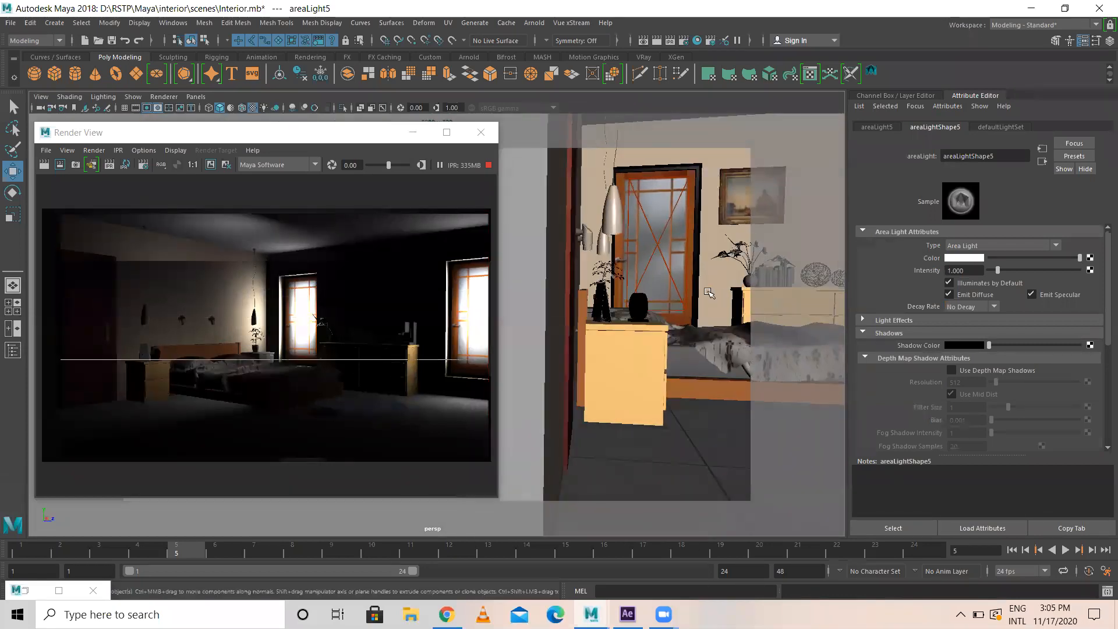
scroll(606, 270, down, 3)
alt+middle_drag(713, 236, 691, 261)
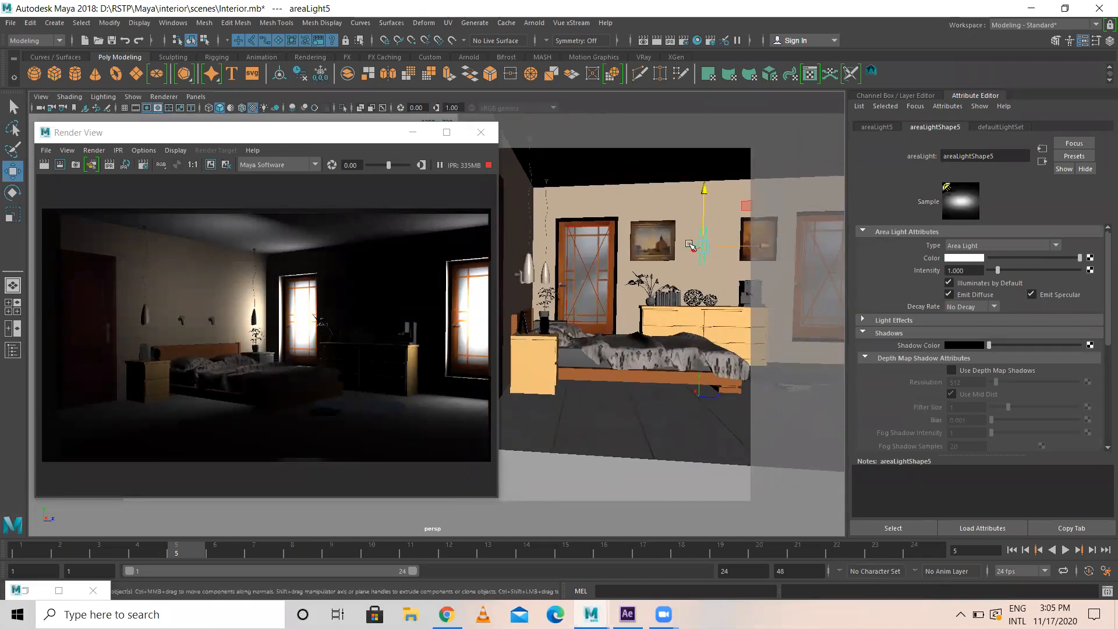
key(e)
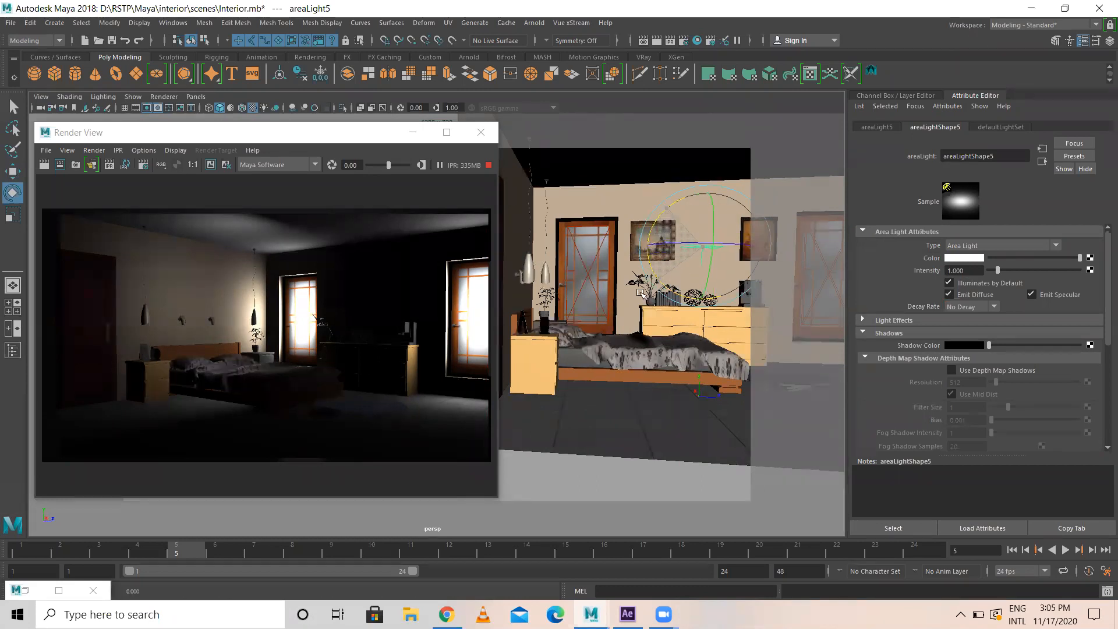
key(ctrl+a)
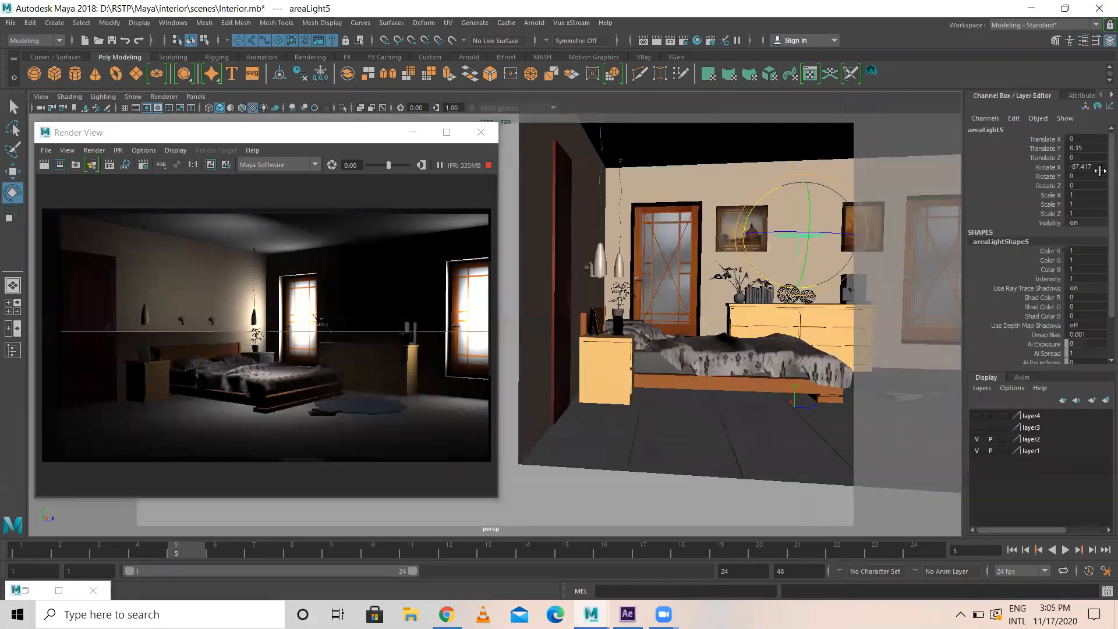
click(1087, 166)
text(-90)
key(Return)
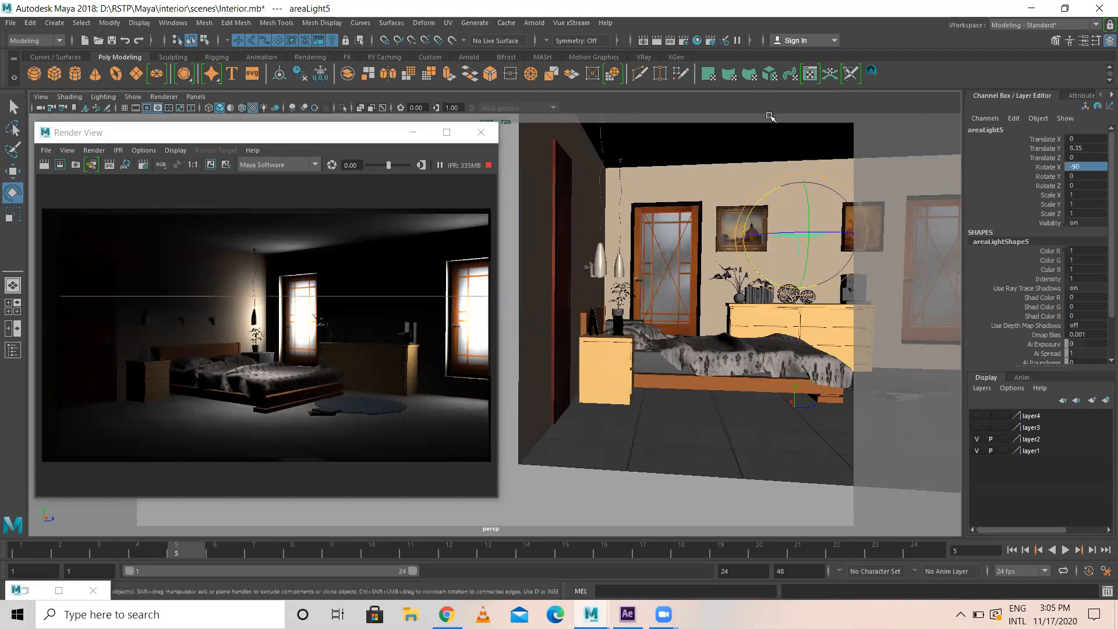
- Scale the downward-facing overhead area light up uniformly to about 12 so it spans the room
click(832, 230)
click(797, 245)
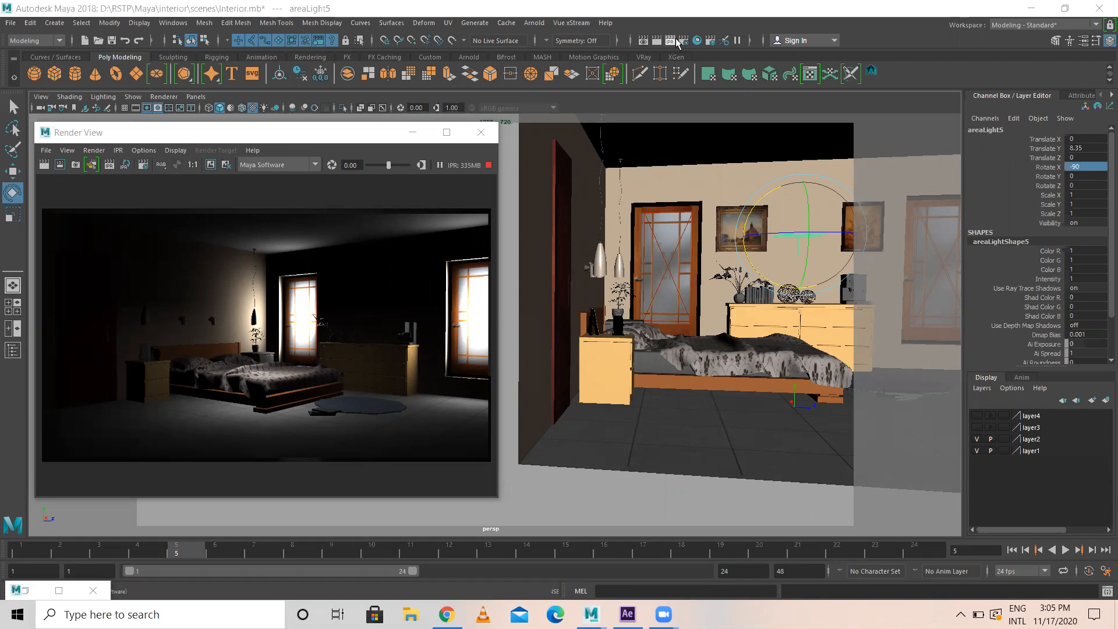
scroll(597, 328, down, 5)
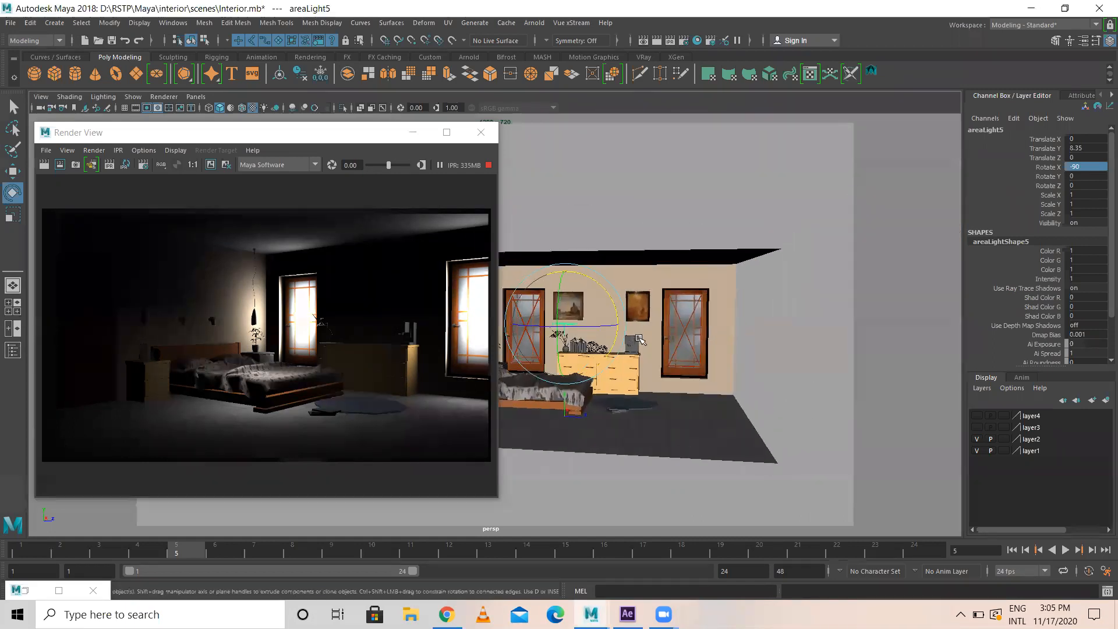
key(r)
alt+drag(569, 329, 776, 396)
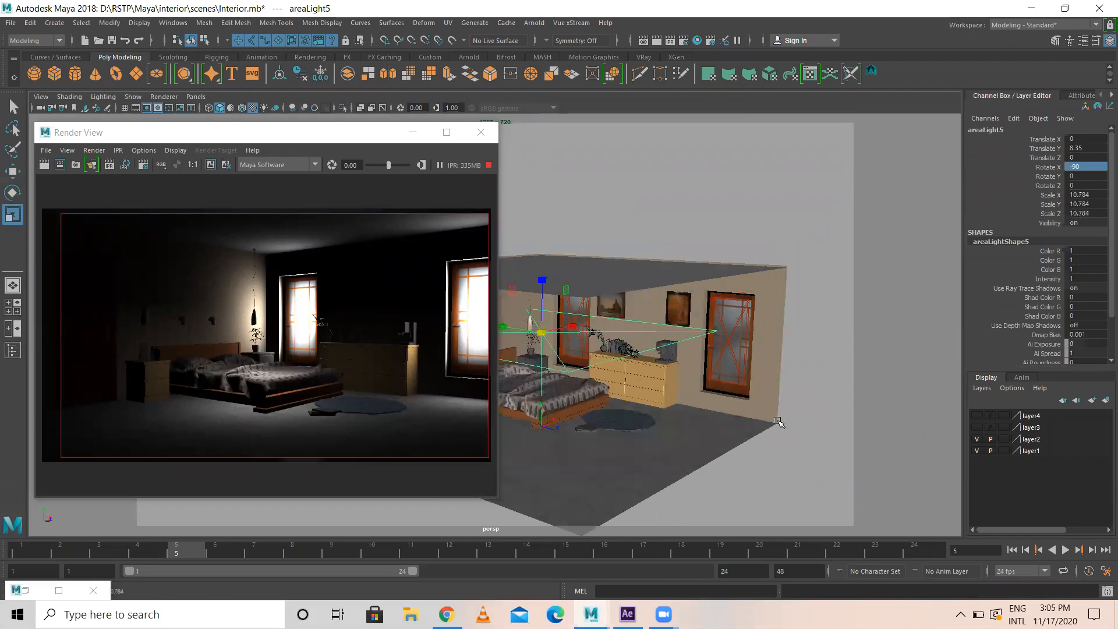
scroll(639, 387, down, 5)
alt+drag(639, 386, 704, 377)
alt+middle_drag(703, 377, 837, 379)
alt+drag(836, 379, 749, 375)
alt+middle_drag(749, 375, 708, 358)
drag(662, 329, 762, 333)
- Move the overhead area light to about X -2.08, Y 13.39, Z 3.08, centred under the ceiling, and stretch its X scale to about 13.72
key(w)
drag(704, 273, 698, 231)
alt+drag(714, 352, 718, 315)
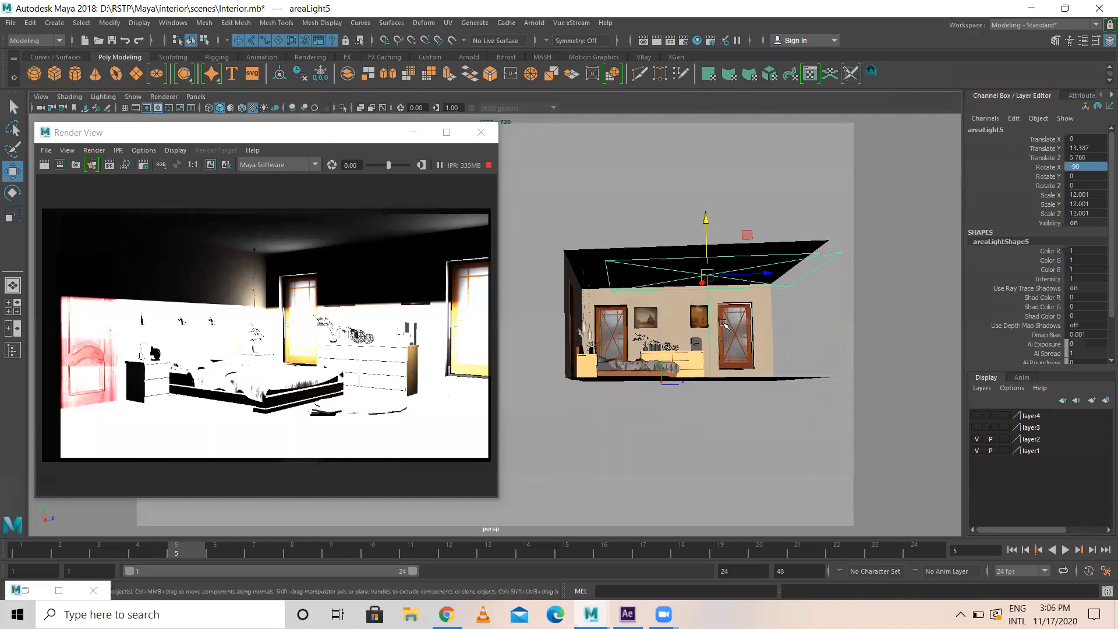
drag(762, 272, 742, 269)
alt+drag(786, 337, 647, 342)
alt+middle_drag(647, 342, 892, 329)
alt+drag(767, 329, 795, 289)
drag(714, 235, 752, 298)
key(r)
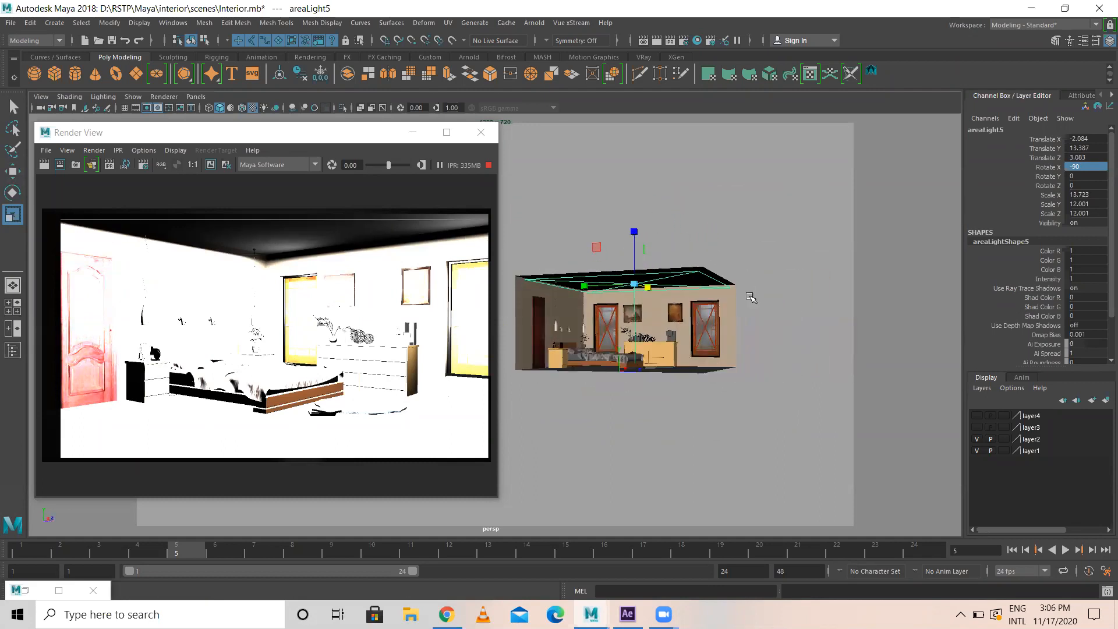
- Raise the overhead area light along Y to about 13.85, right beneath the ceiling
alt+drag(681, 309, 625, 290)
key(w)
alt+right_drag(625, 290, 697, 223)
drag(676, 204, 676, 201)
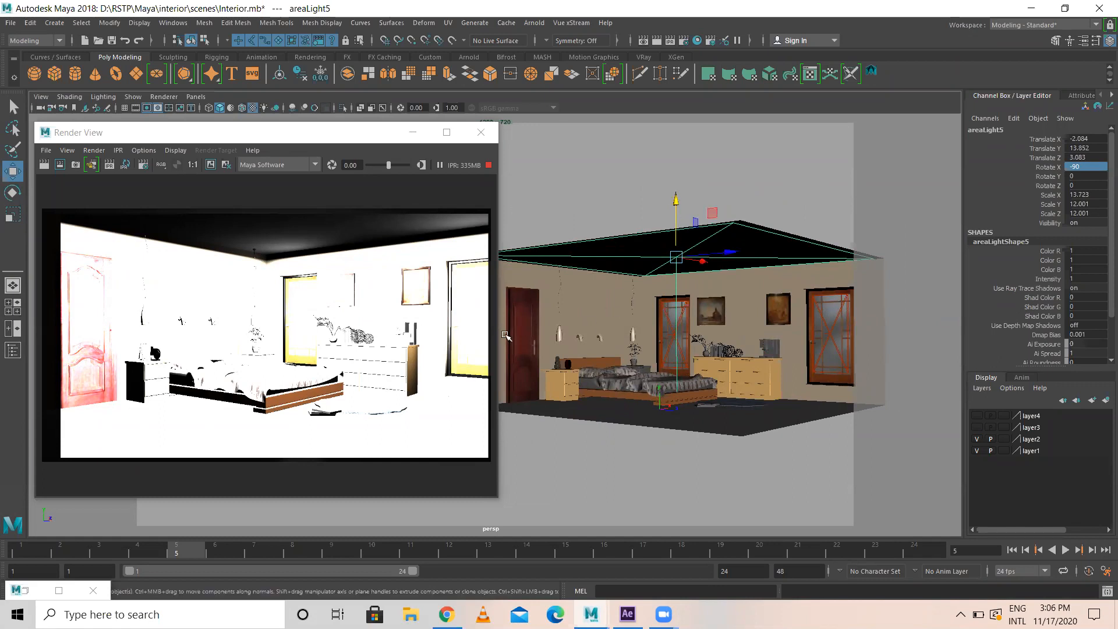
- Set the overhead area light's Decay Rate to Linear
click(1071, 41)
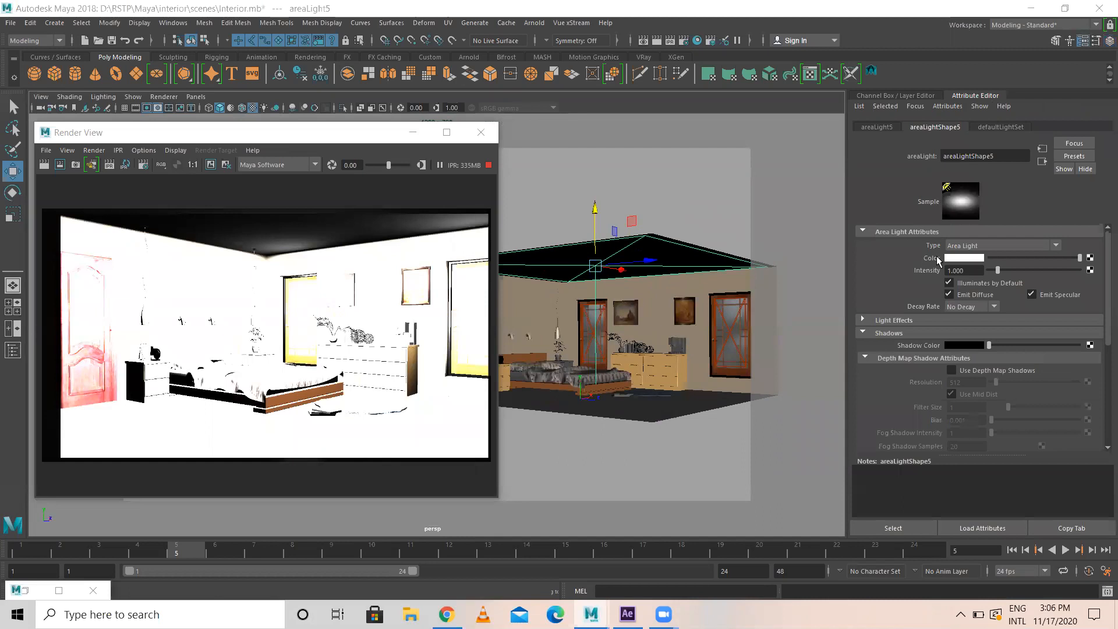
click(972, 307)
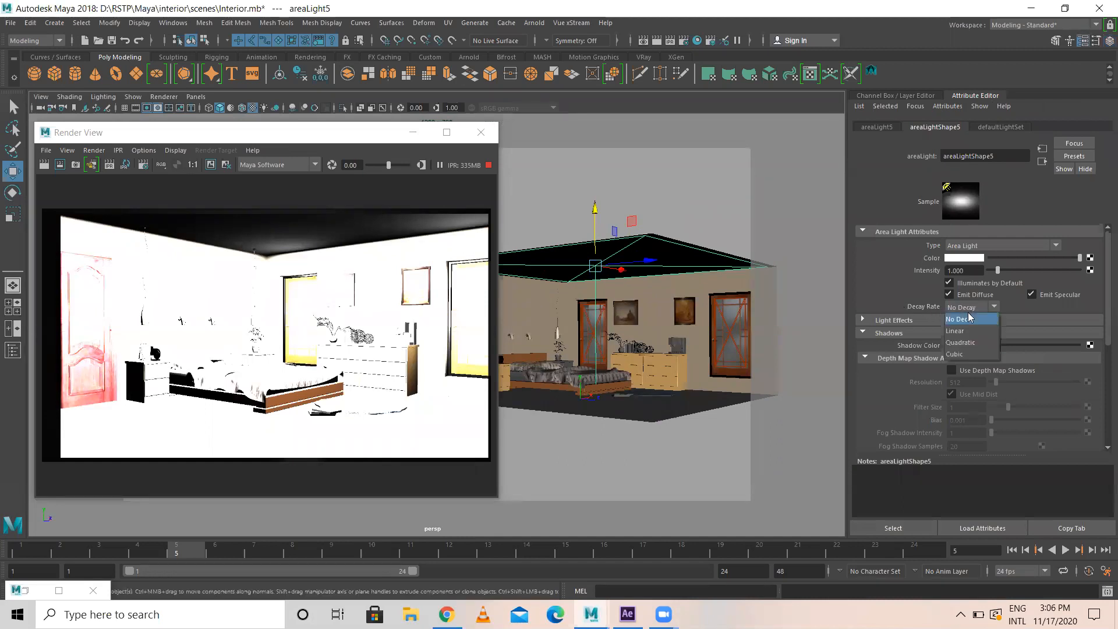
click(955, 327)
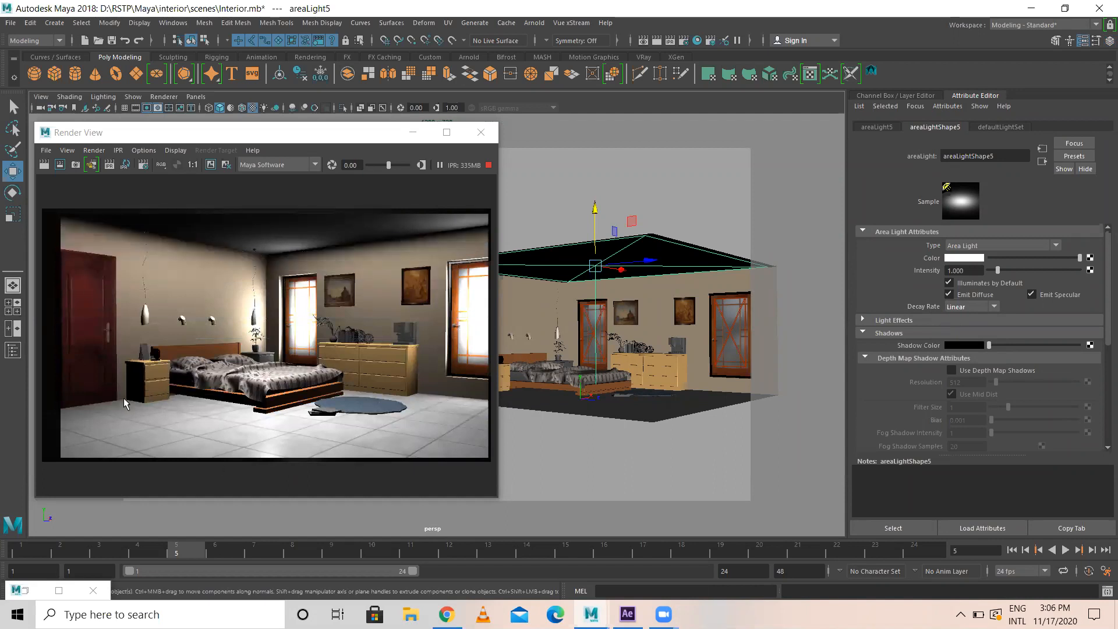
- Duplicate the overhead area light and turn the copy to face the ceiling, setting its Rotate X to exactly 90
alt+right_drag(723, 209, 621, 204)
alt+middle_drag(682, 225, 674, 190)
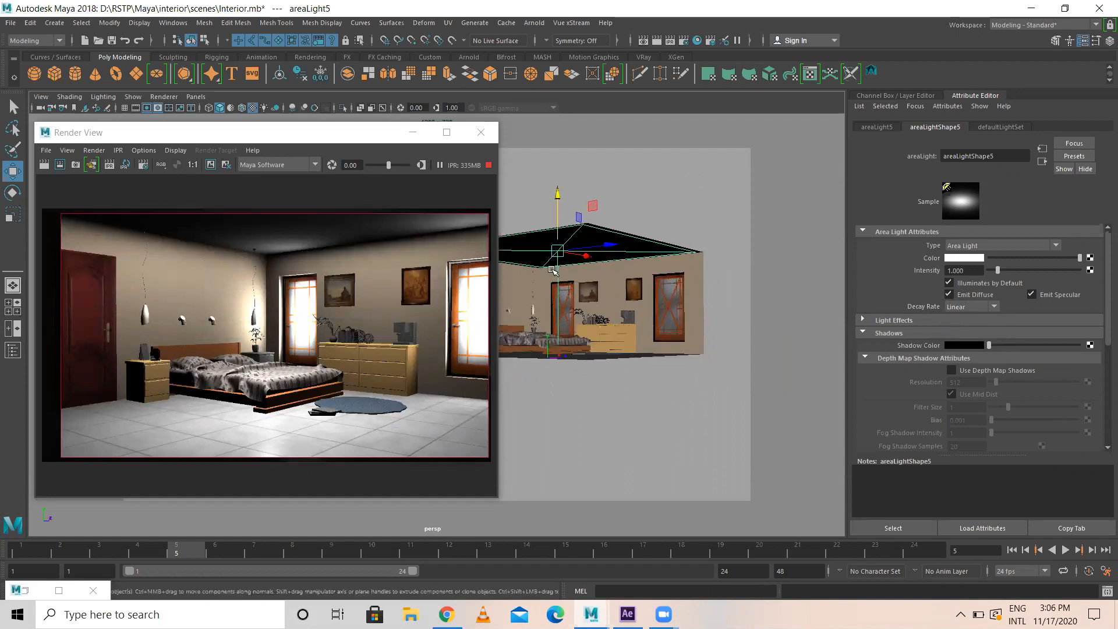
key(ctrl+d)
key(e)
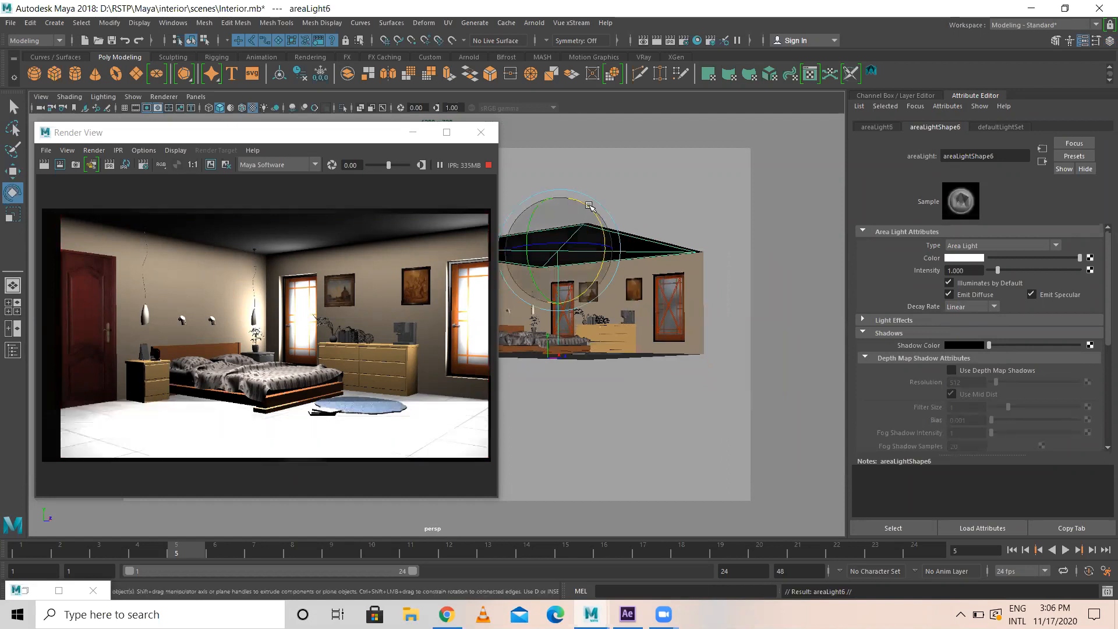
alt+drag(648, 283, 562, 275)
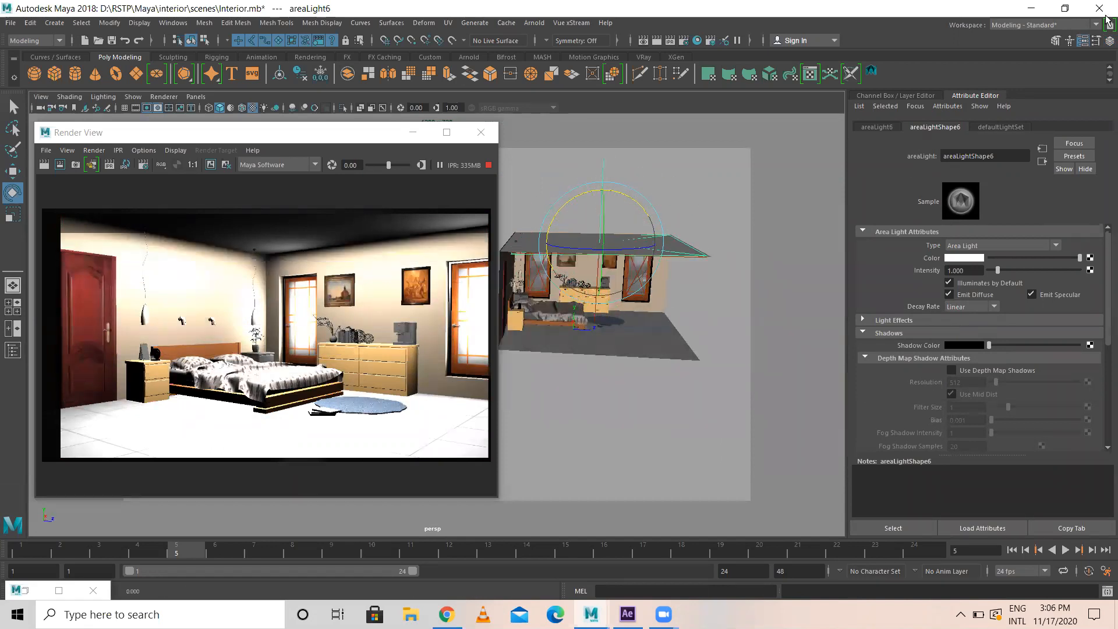
click(1109, 42)
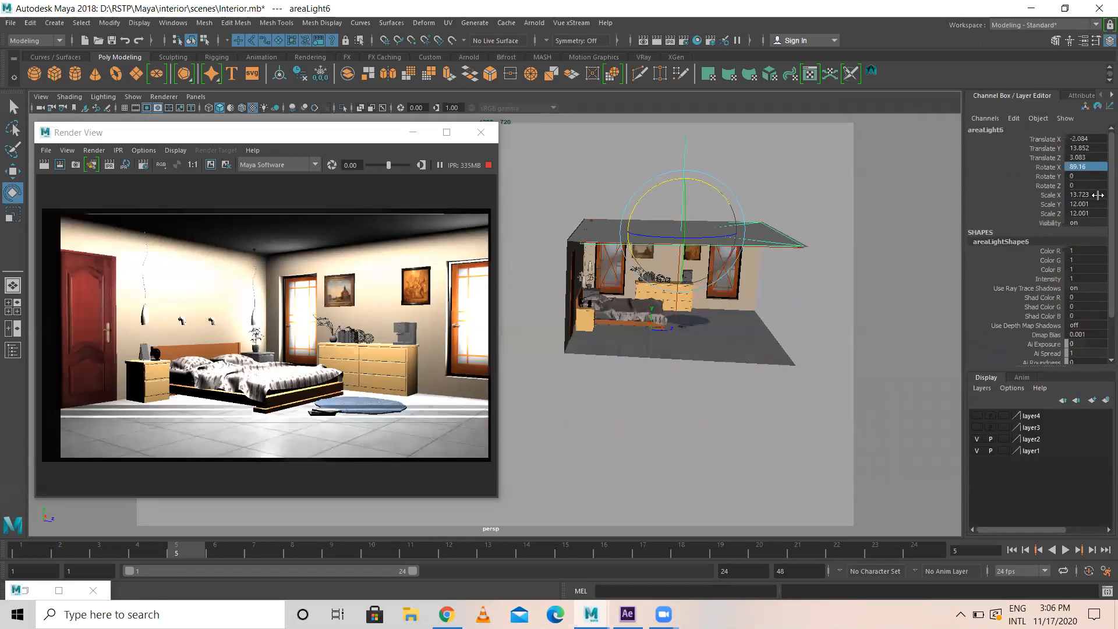
click(1098, 166)
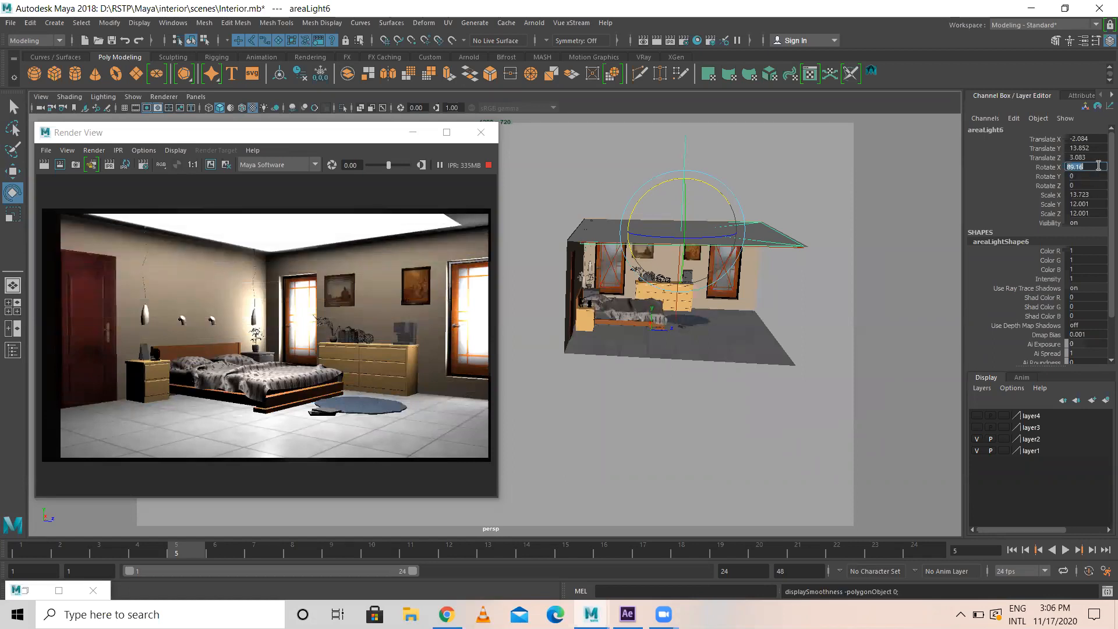
text(90)
key(Return)
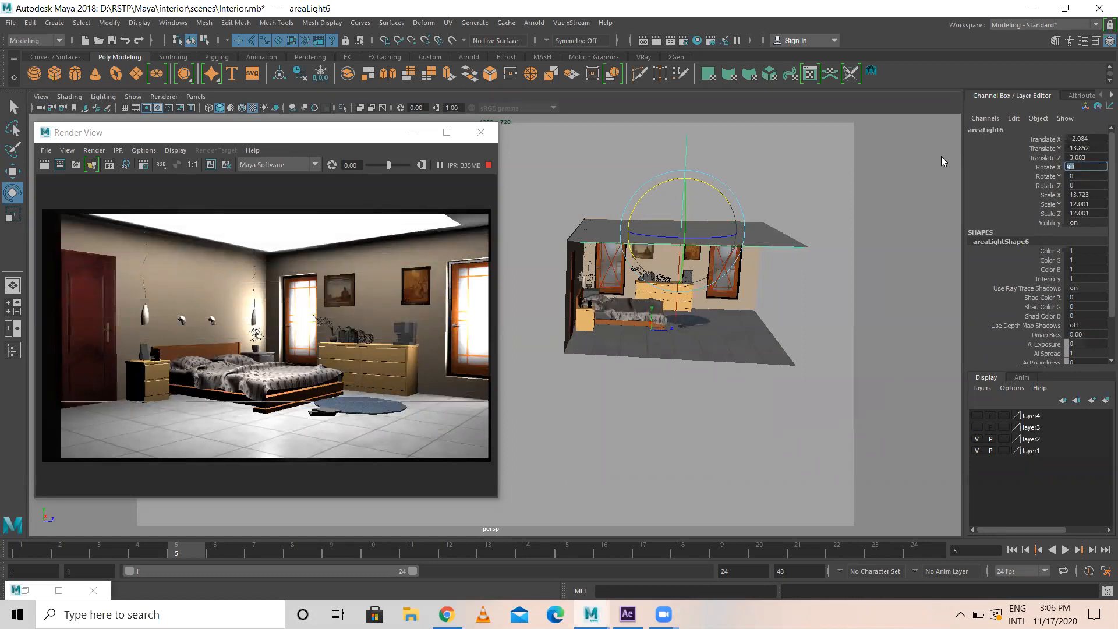
- Set the upward-facing area light's Intensity to 0.2 and dismiss the low-battery notice
key(w)
alt+middle_drag(432, 277, 401, 270)
alt+drag(664, 250, 699, 245)
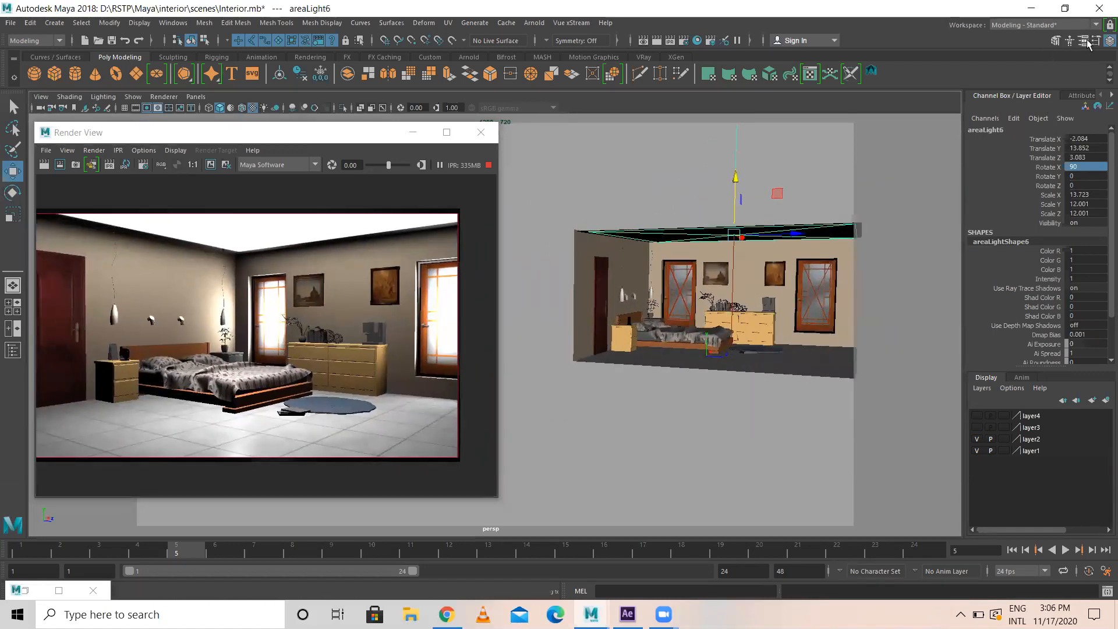
click(1070, 40)
click(962, 309)
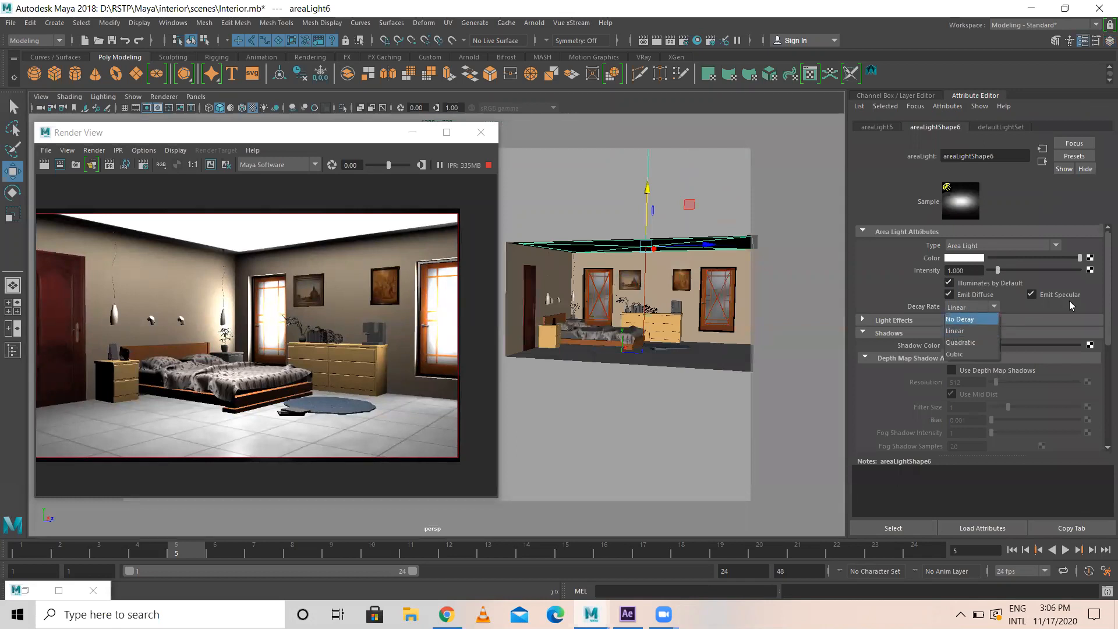
click(980, 271)
click(967, 270)
text(0.2)
key(Return)
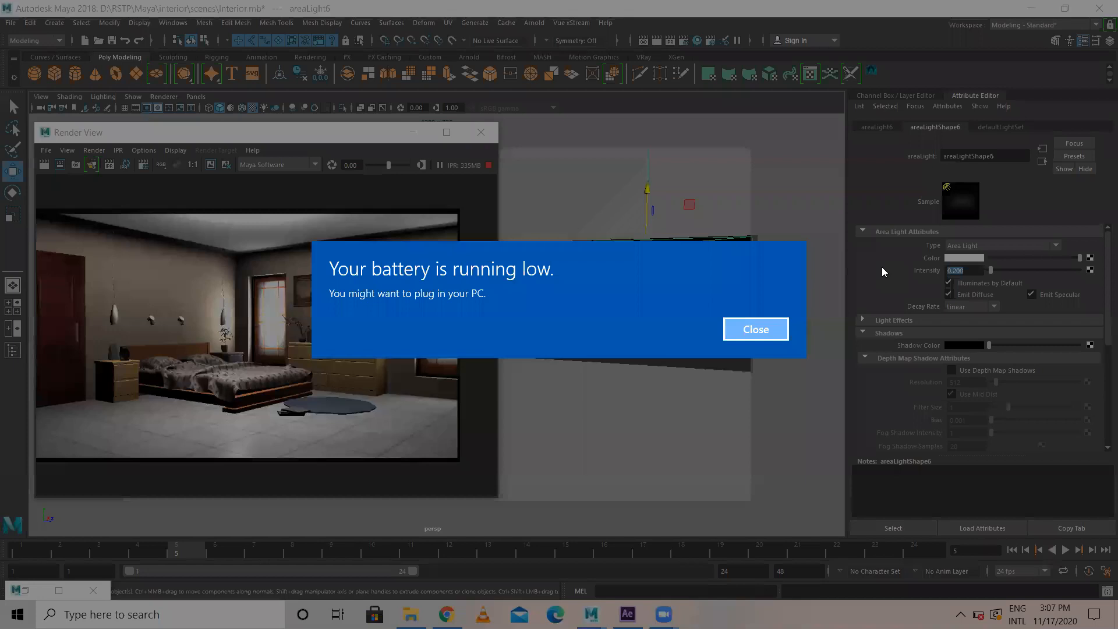
click(756, 328)
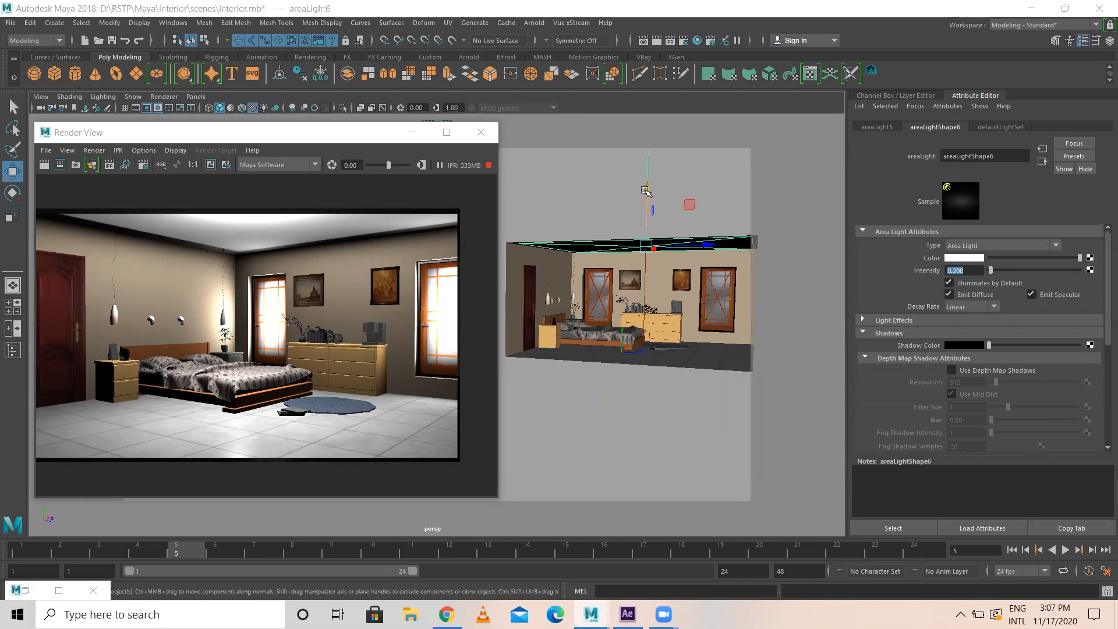
- Try lower heights for the upward-facing area light and settle it slightly below the ceiling
drag(647, 191, 647, 202)
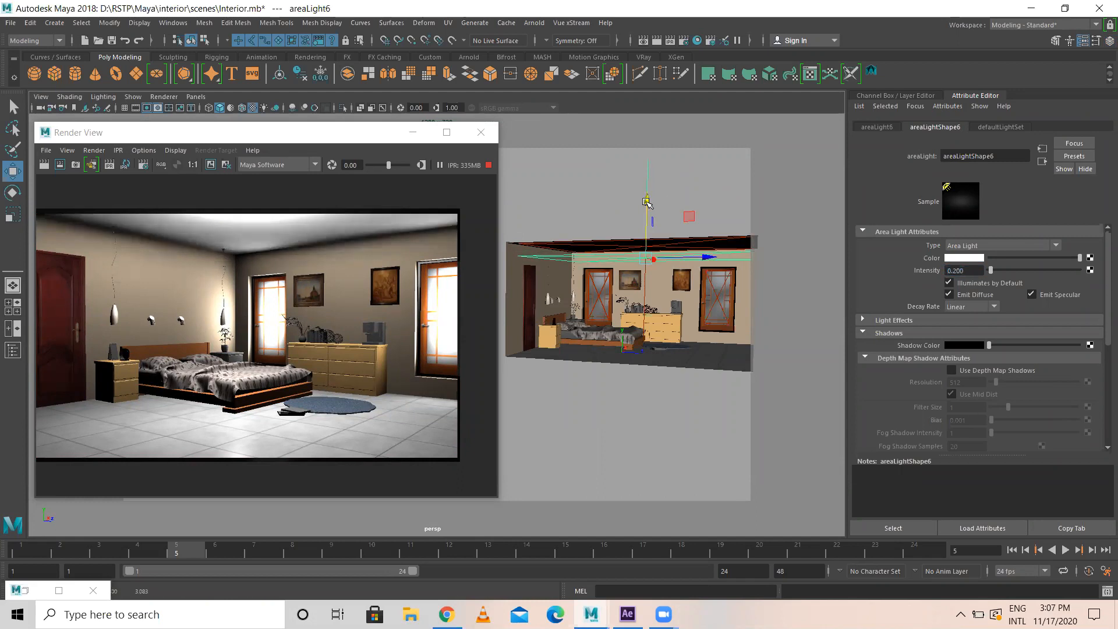
drag(647, 197, 647, 257)
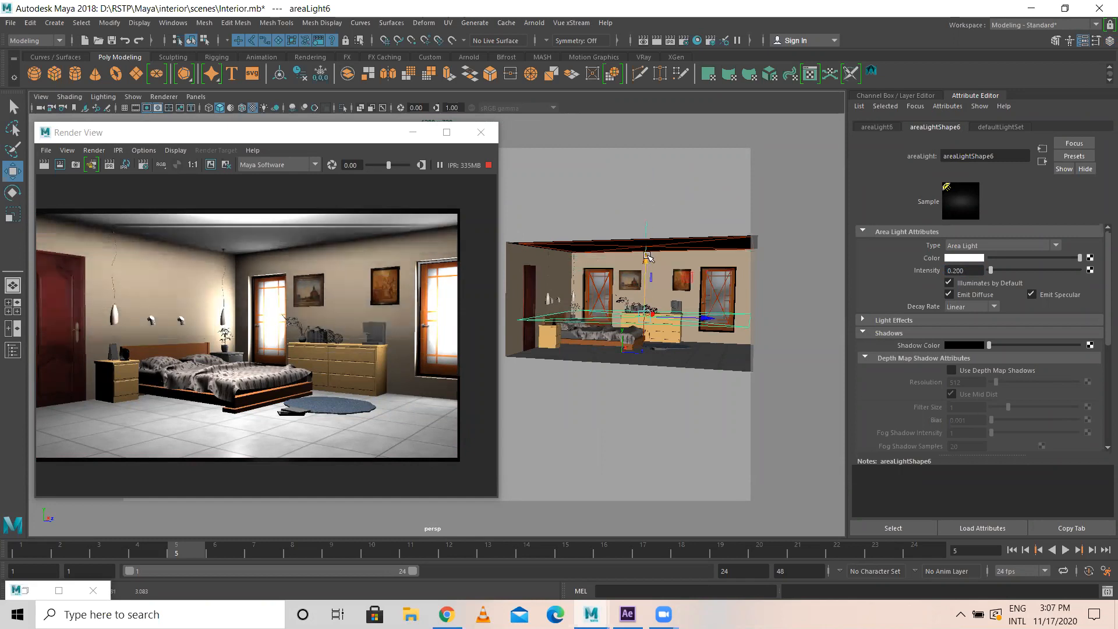
drag(647, 255, 647, 237)
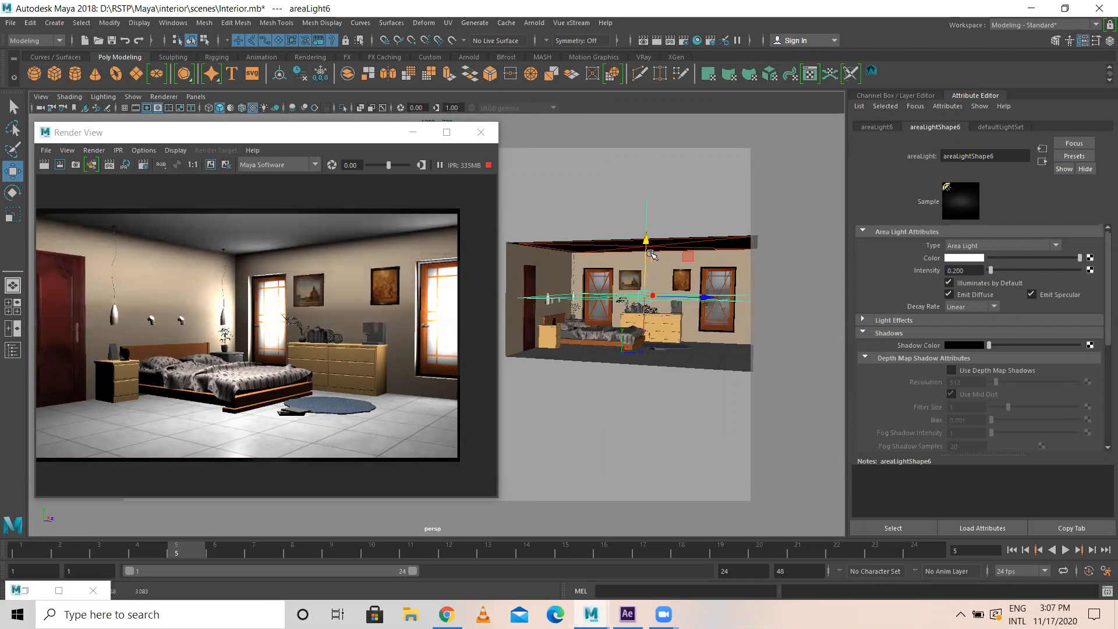
drag(646, 251, 646, 190)
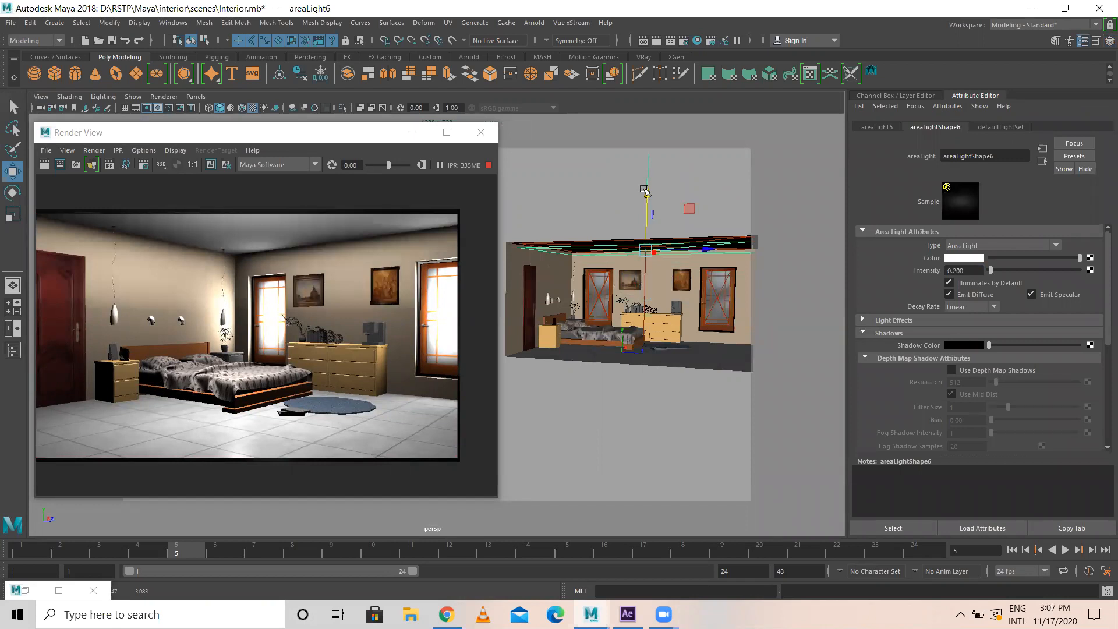
- Turn off Emit Specular on the upward-facing area light and set its Intensity to 0.05
click(1032, 295)
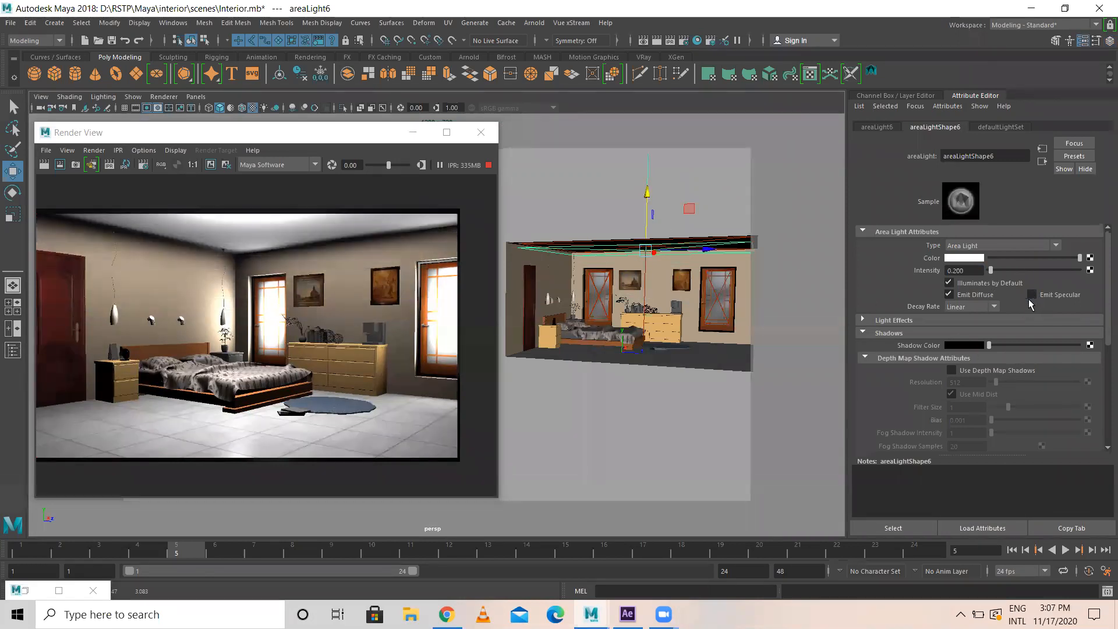
click(966, 269)
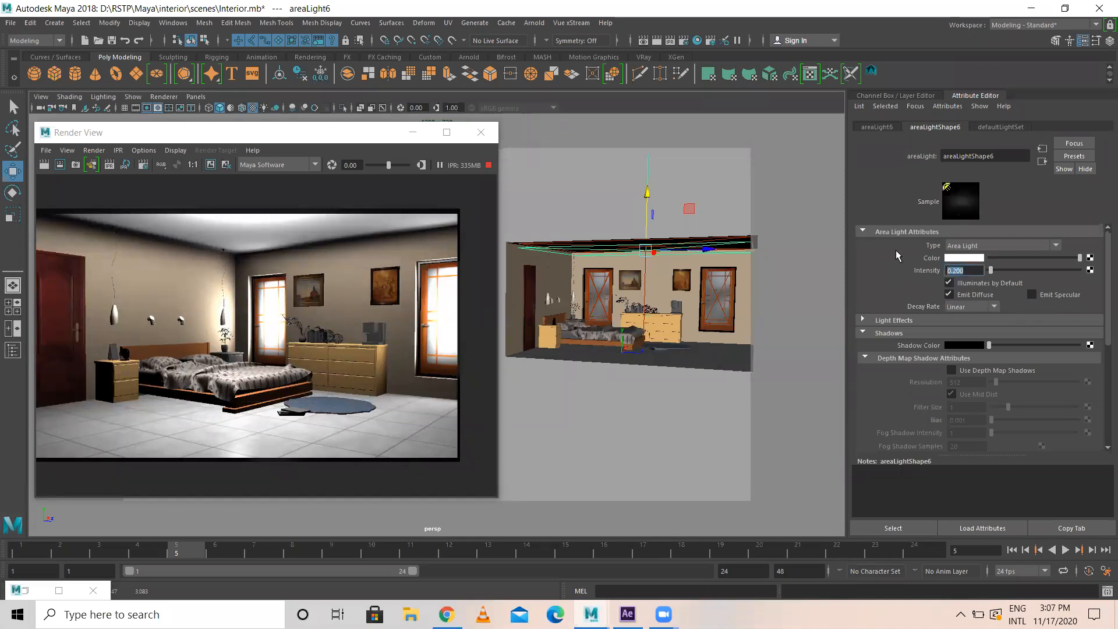
text(0.05)
key(Return)
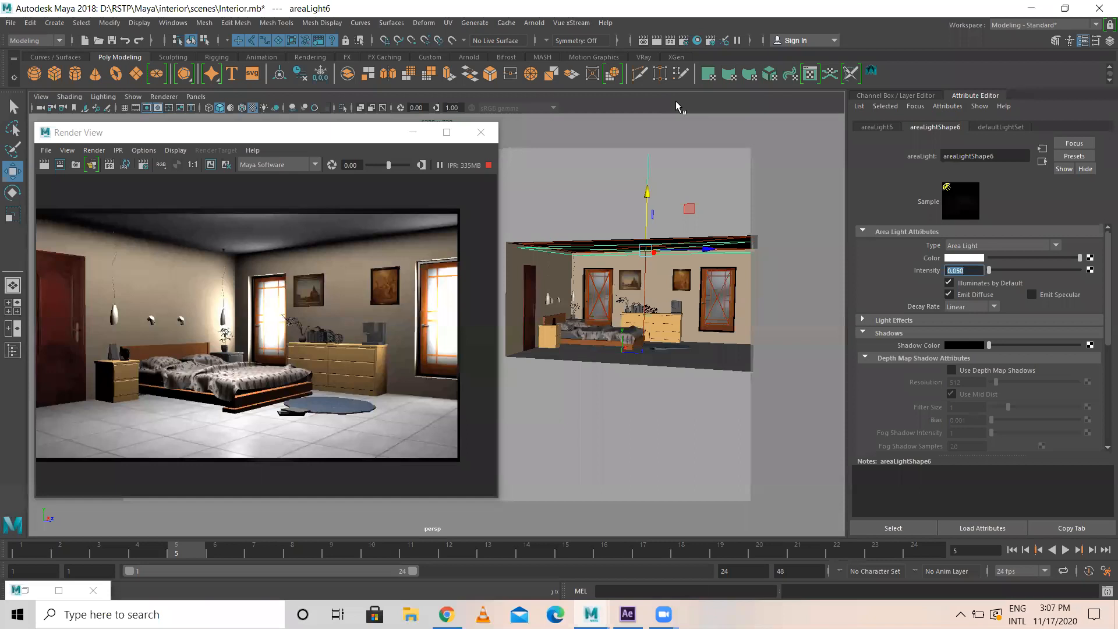
- Slightly enlarge the upward-facing area light uniformly beneath the ceiling
key(r)
drag(644, 252, 652, 249)
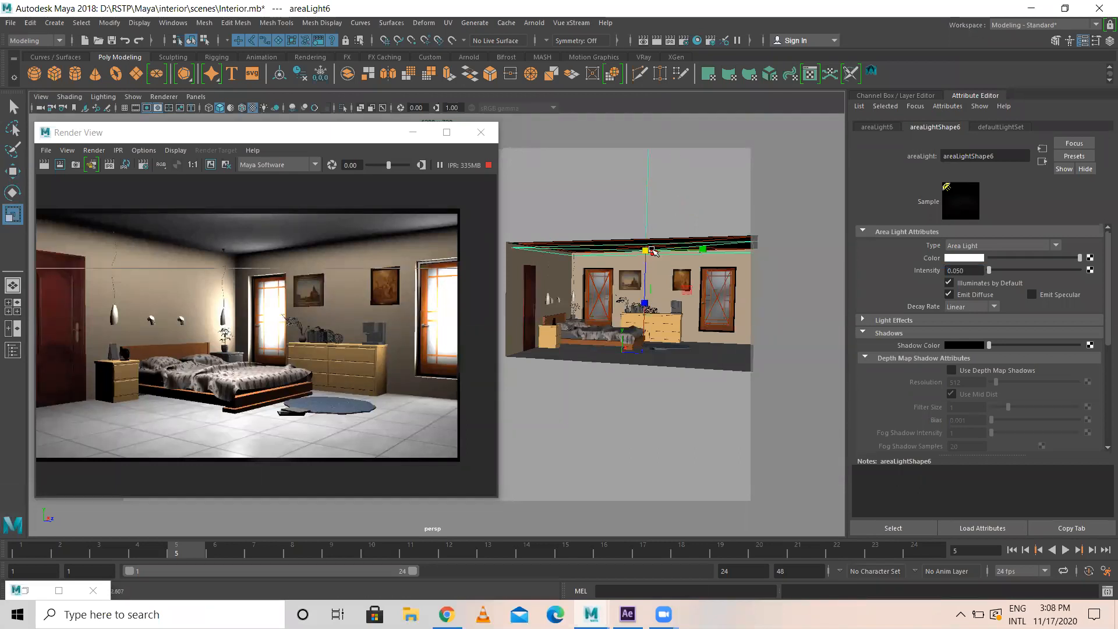
alt+drag(662, 227, 668, 186)
key(w)
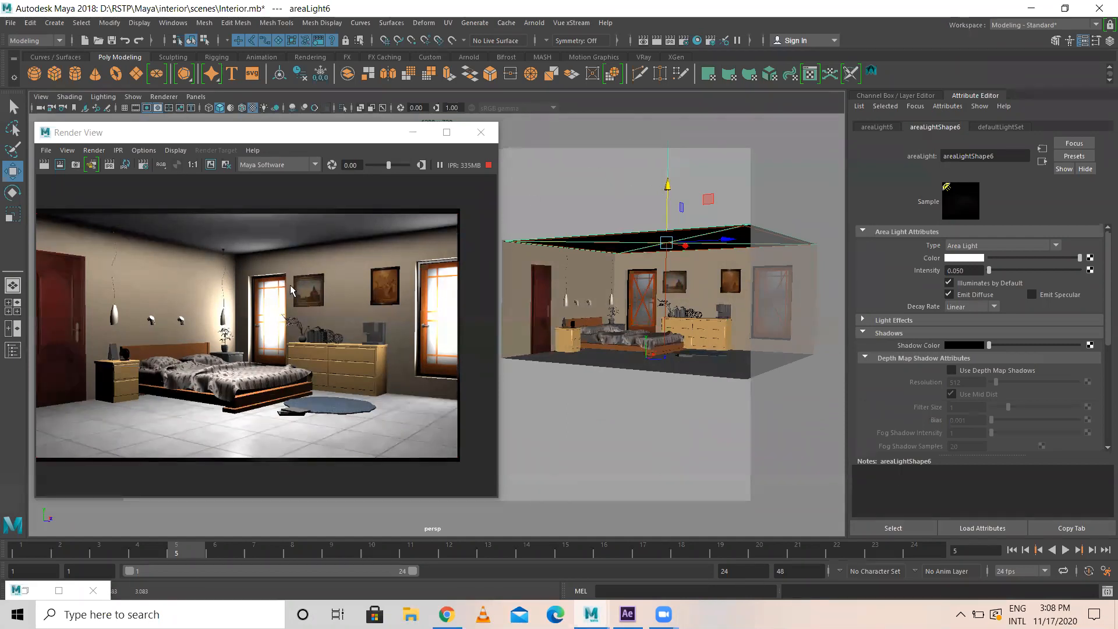
- Select the ceiling and raise the Ambient Color of its Celing material to roughly a quarter of its range
alt+drag(585, 214, 596, 238)
click(615, 245)
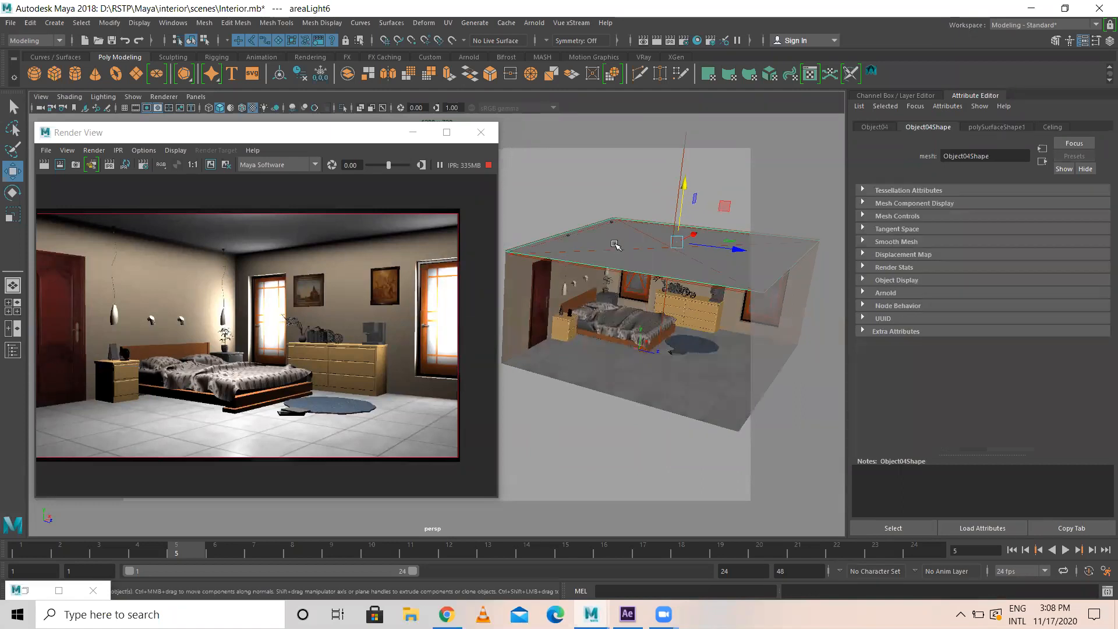
click(1052, 127)
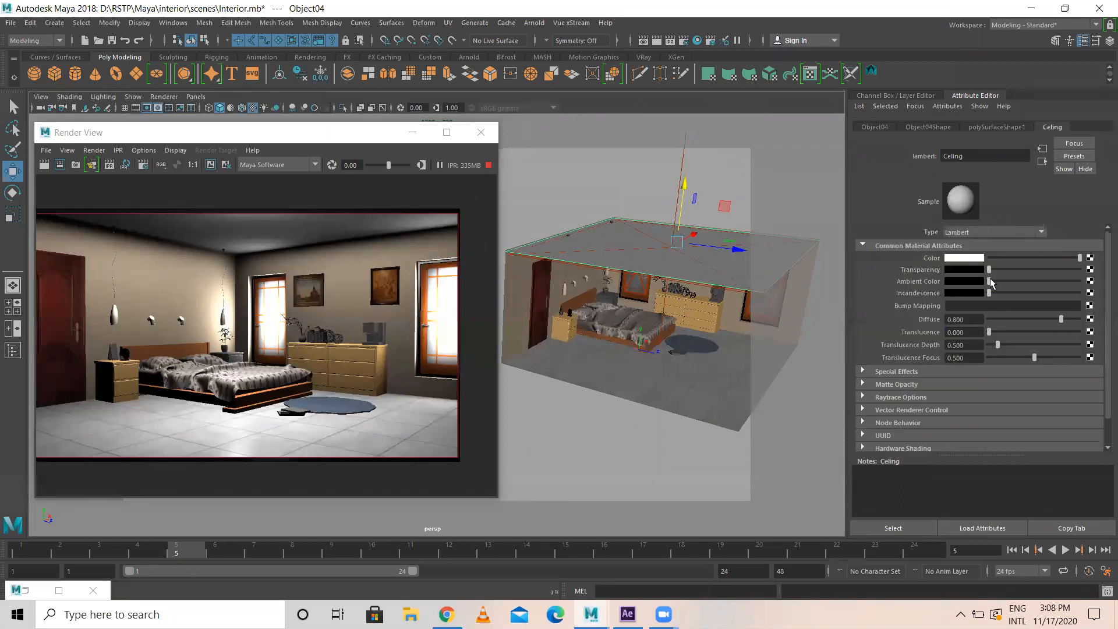
drag(988, 285, 1016, 285)
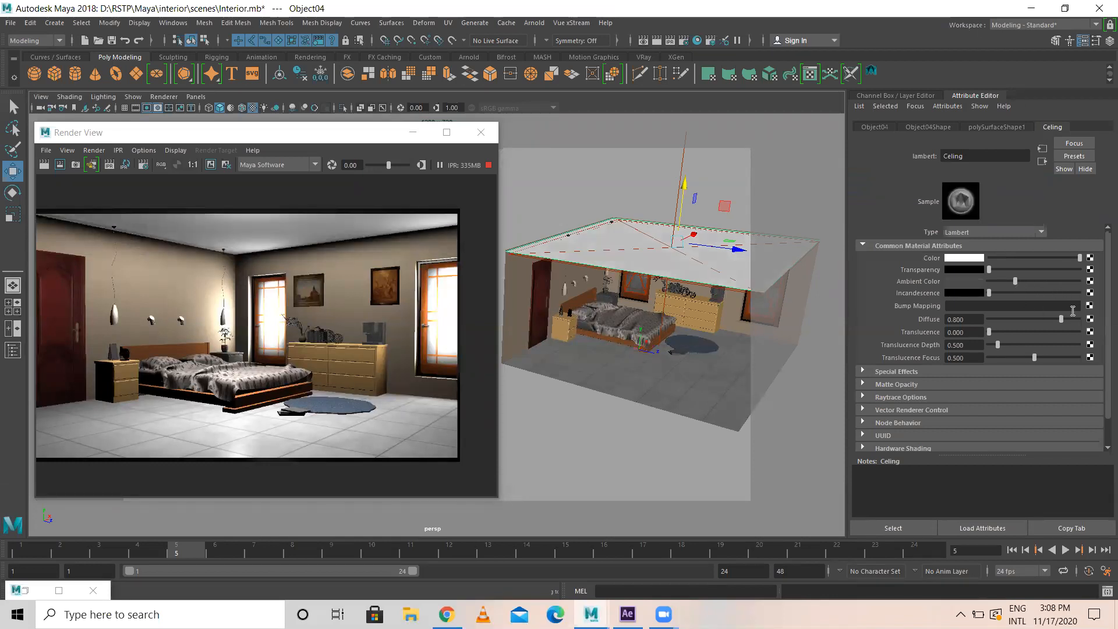
- Select areaLight1 at the far glass door and change its Color from white to a warm pale yellow
alt+drag(590, 265, 550, 274)
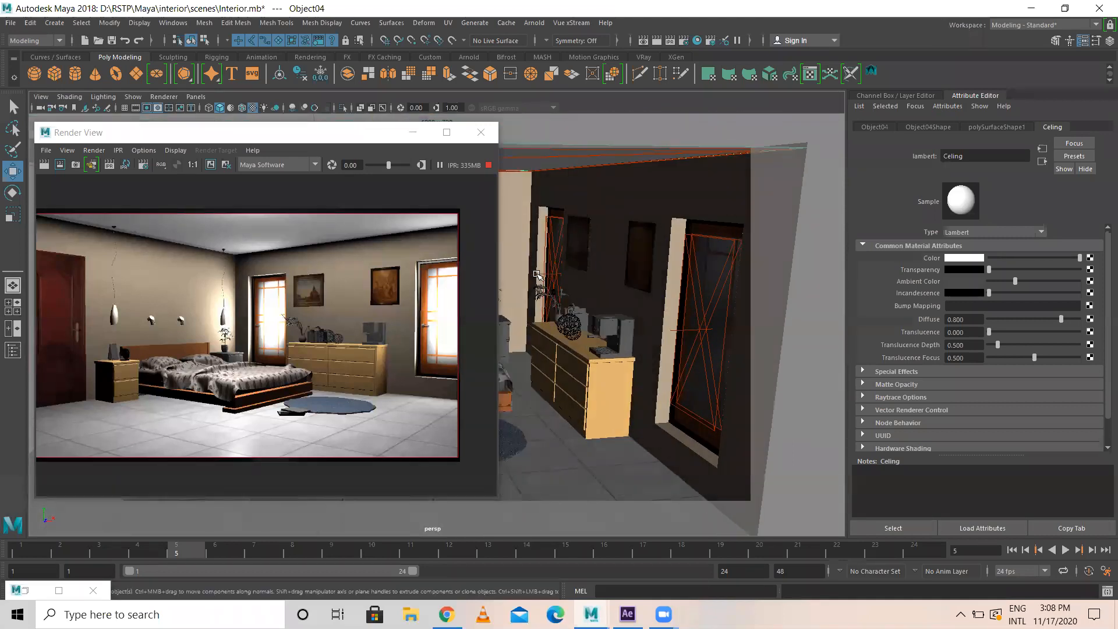
click(537, 274)
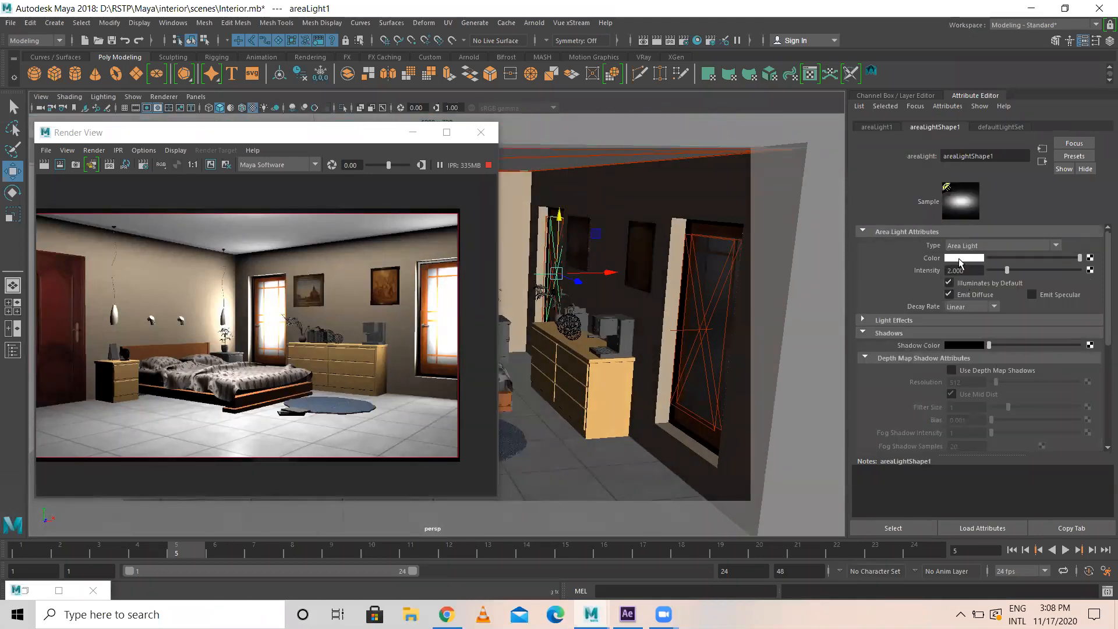
click(960, 259)
click(1069, 254)
click(1036, 286)
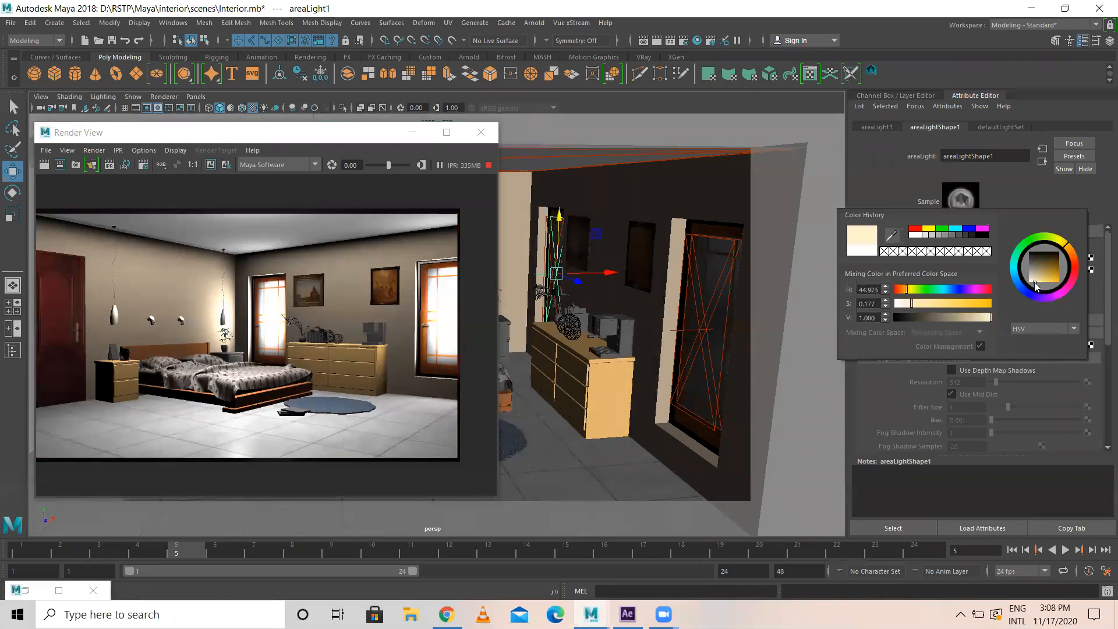
drag(1036, 286, 1041, 282)
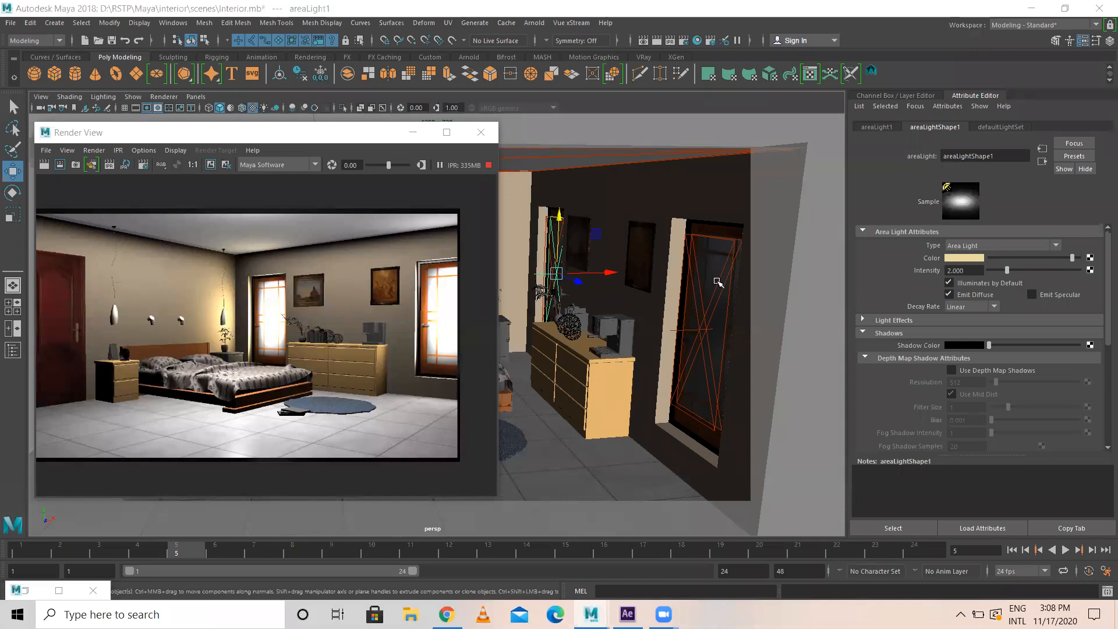
- Select areaLight2 at the near glass door and change its Color from white to a pale cream
click(701, 348)
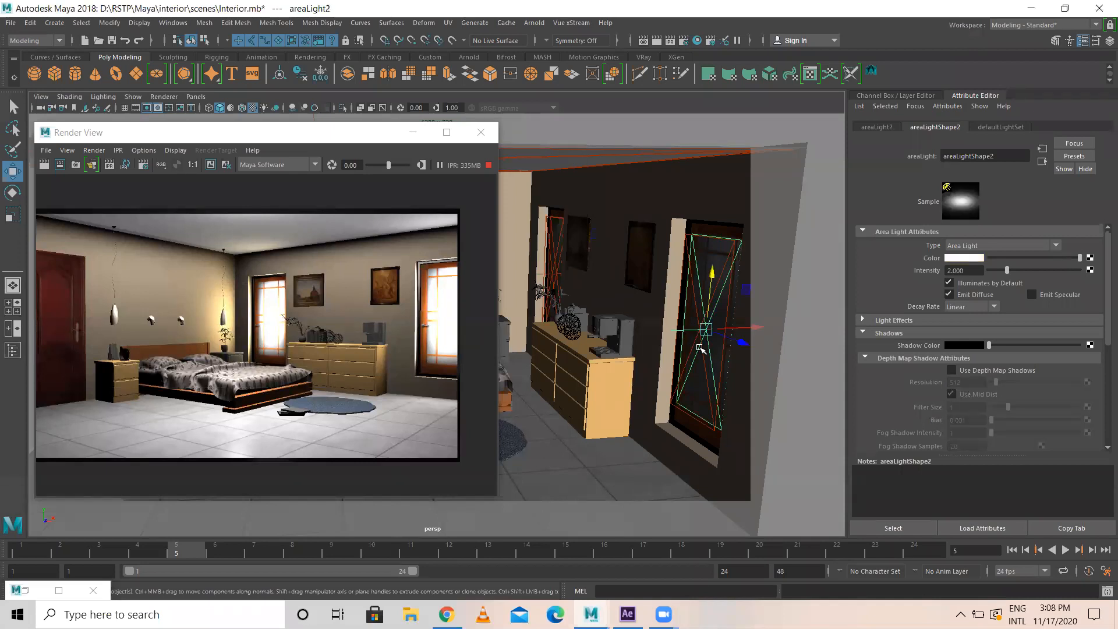
click(962, 258)
click(870, 265)
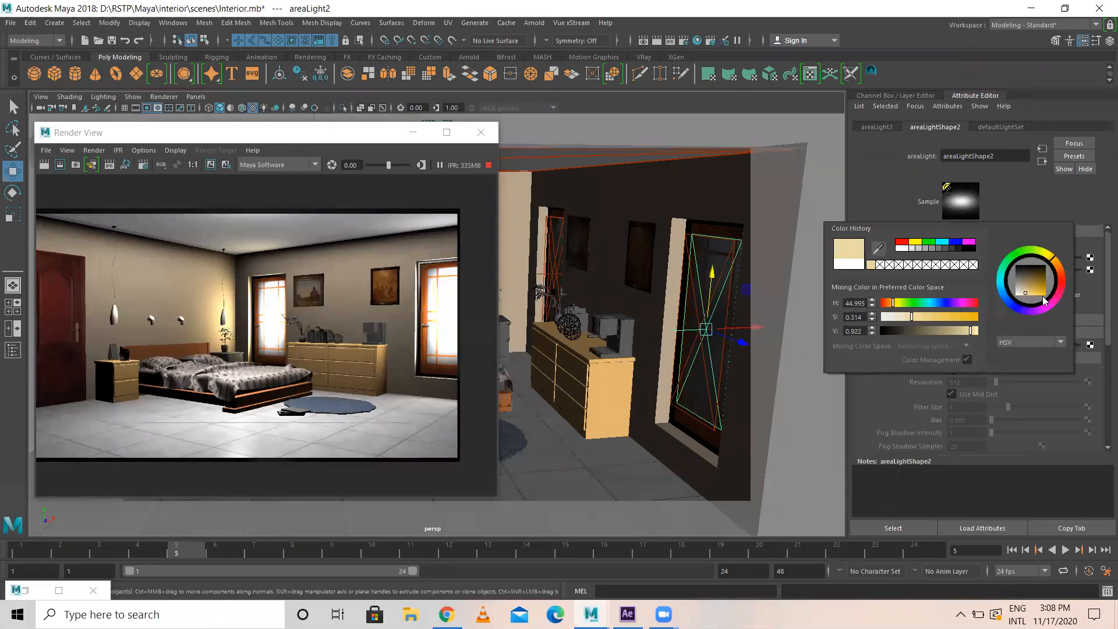
click(693, 135)
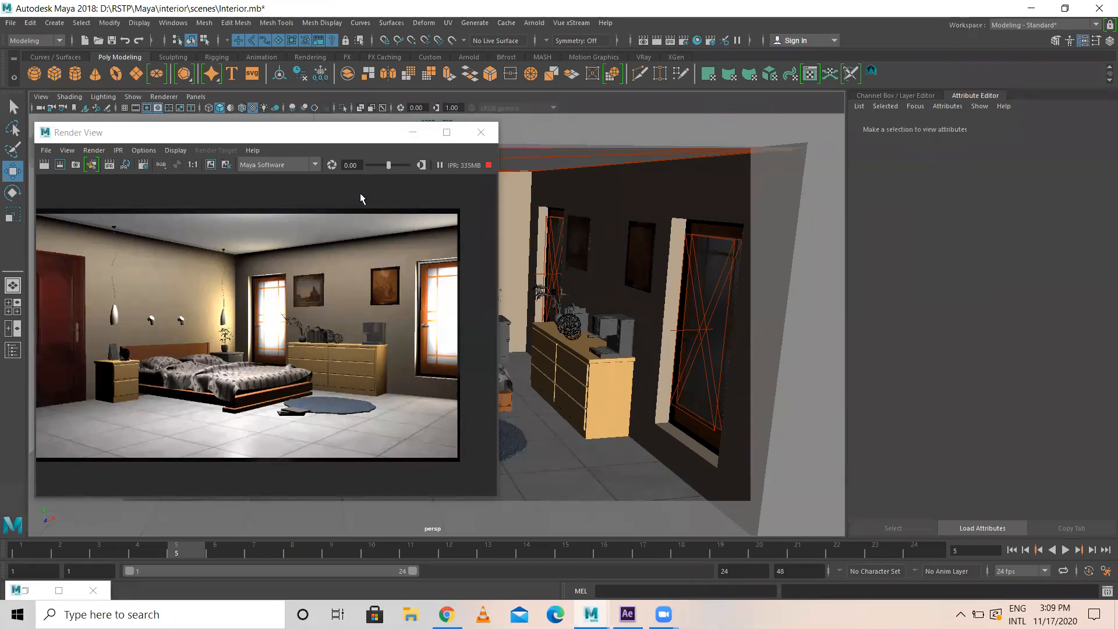
- Turn on Use Depth Map Shadows for the near-door area light and set its shadow Resolution to 1024
drag(342, 139, 294, 152)
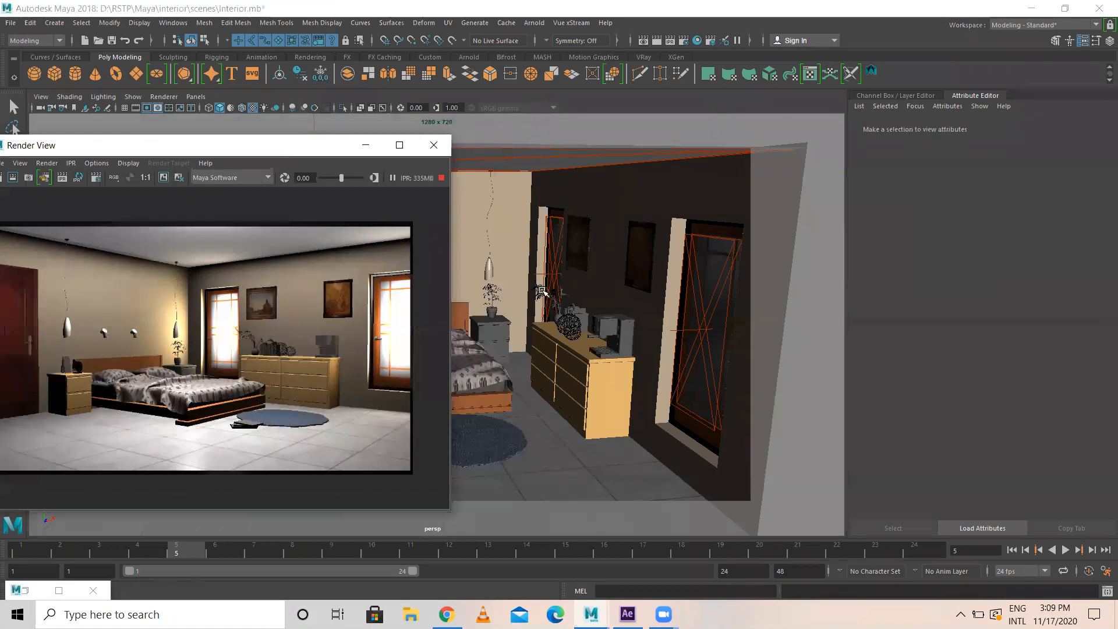
click(685, 334)
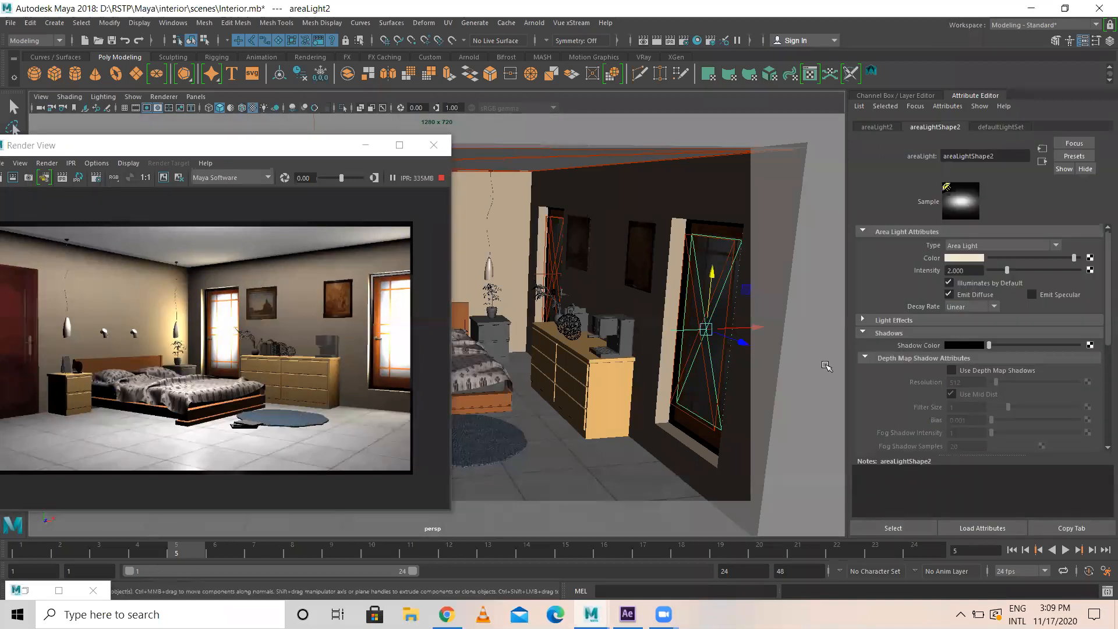
scroll(972, 420, down, 2)
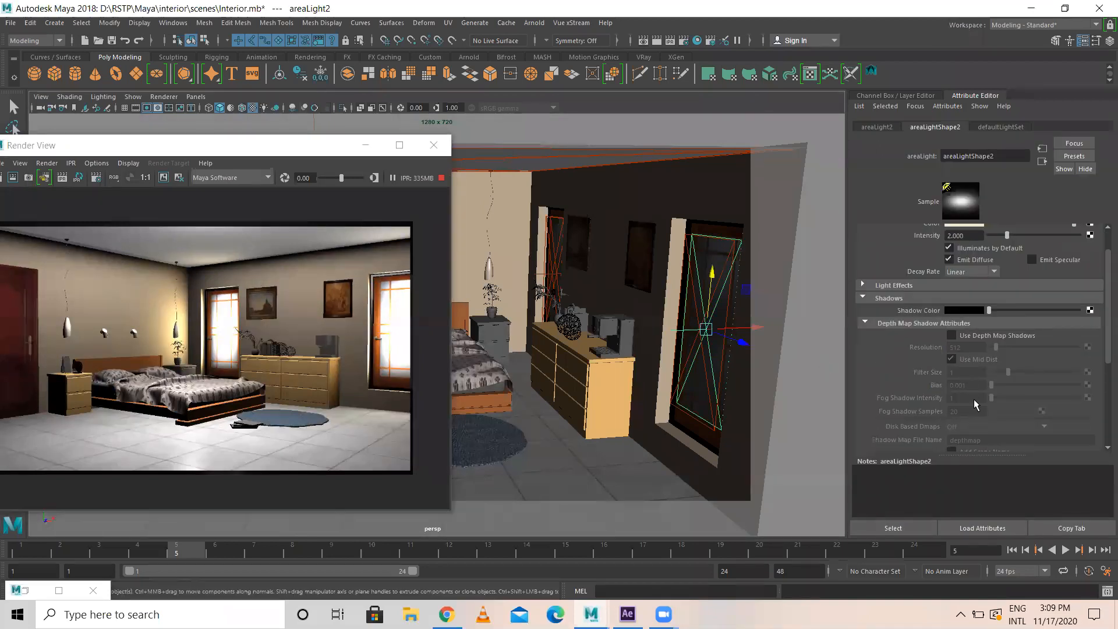
click(952, 337)
double_click(958, 347)
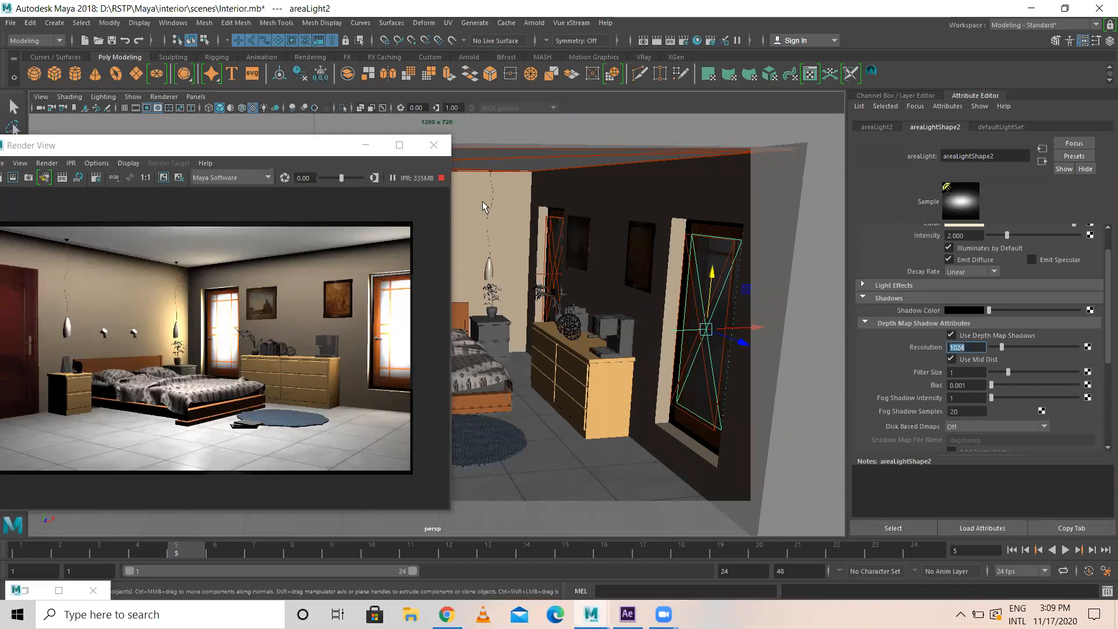
- Render the current bedroom view in Maya Software to examine the near-door light's shadows
click(433, 145)
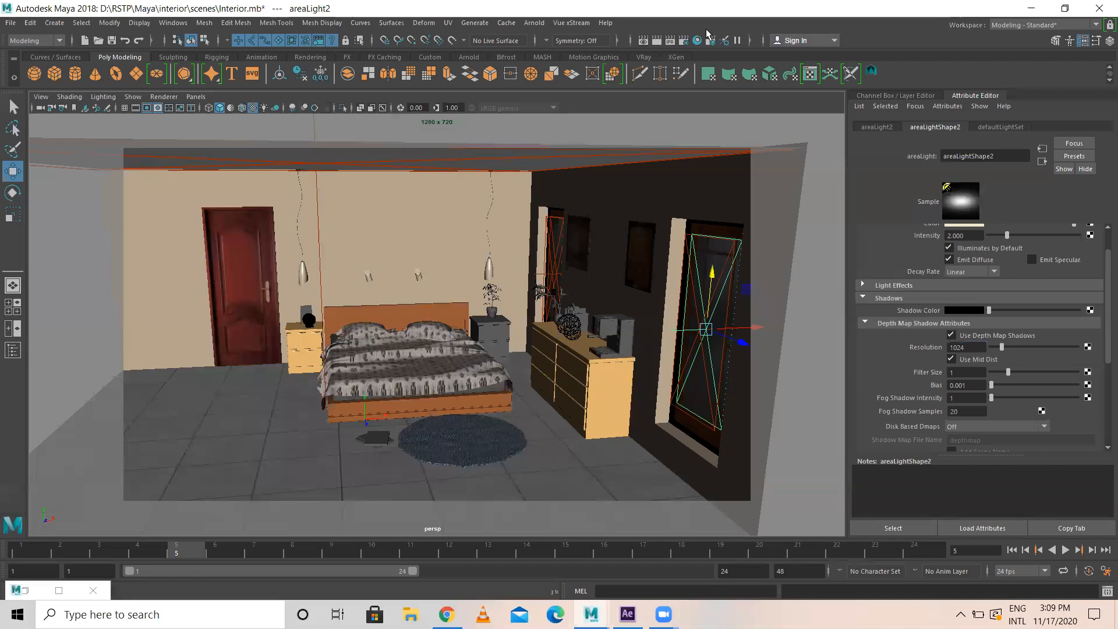
click(659, 41)
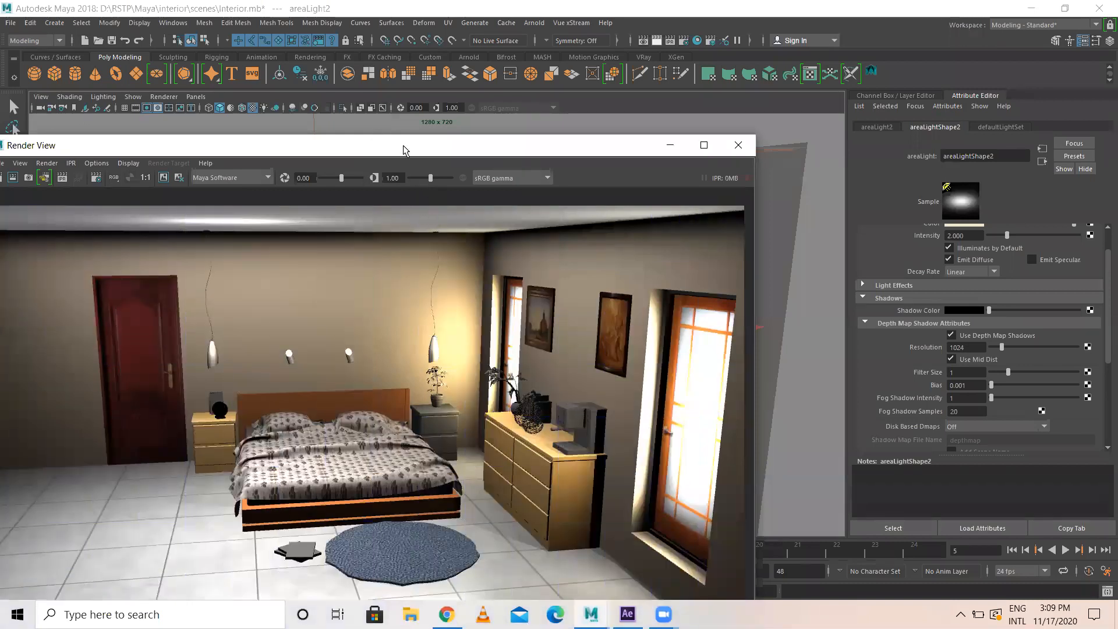
drag(406, 150, 396, 50)
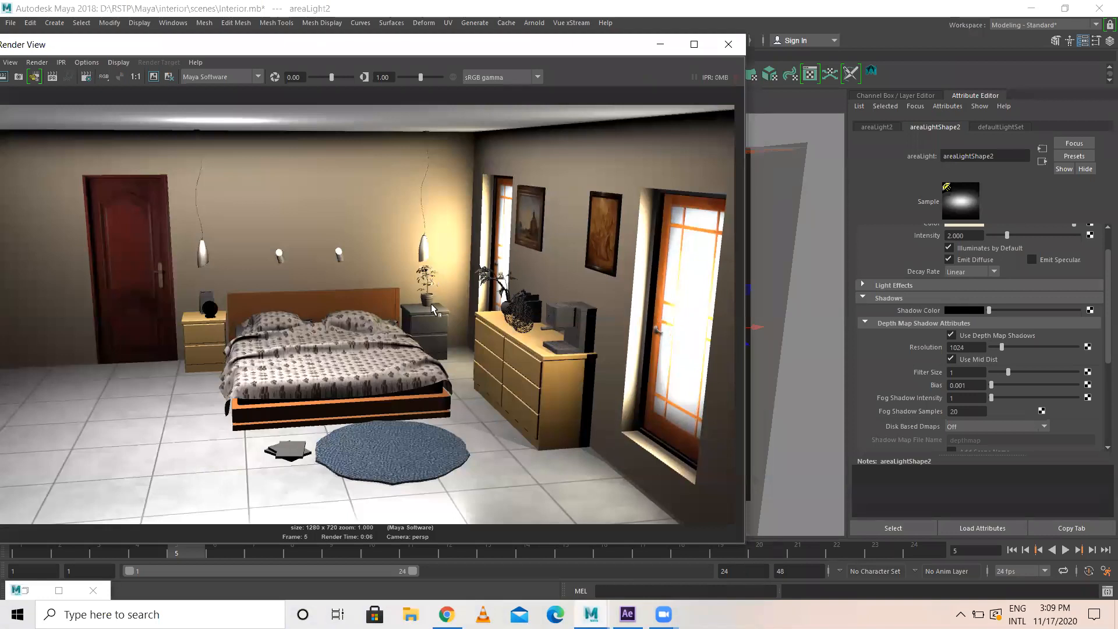
- Select areaLight1 at the far glass door and enable depth map shadows with Resolution 1024 and Filter Size 3
drag(489, 36, 431, 322)
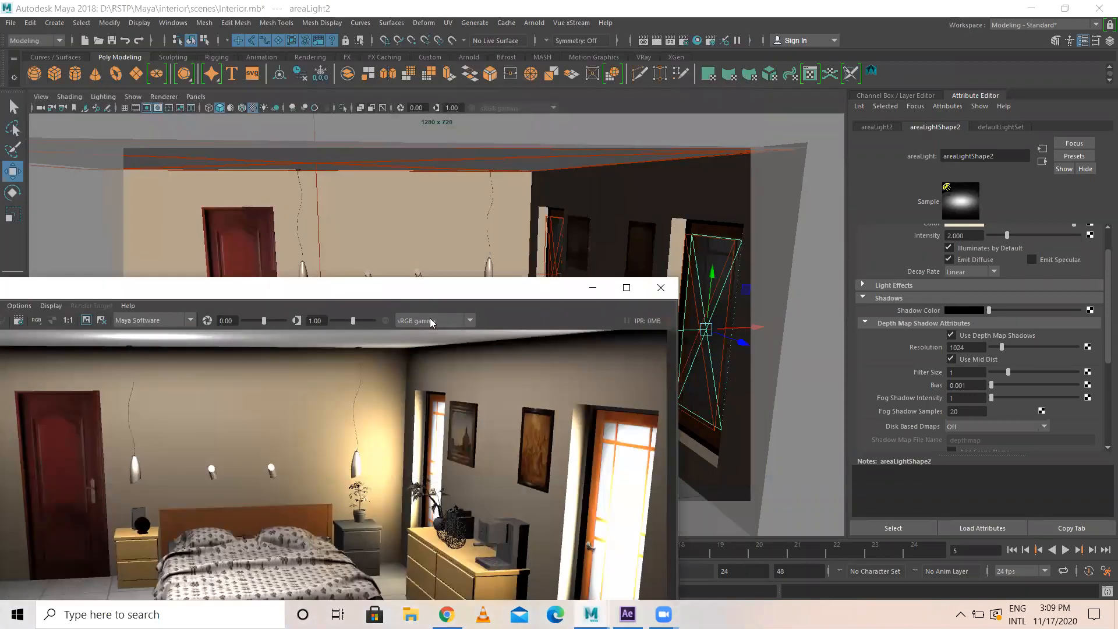
click(545, 270)
drag(503, 294, 462, 346)
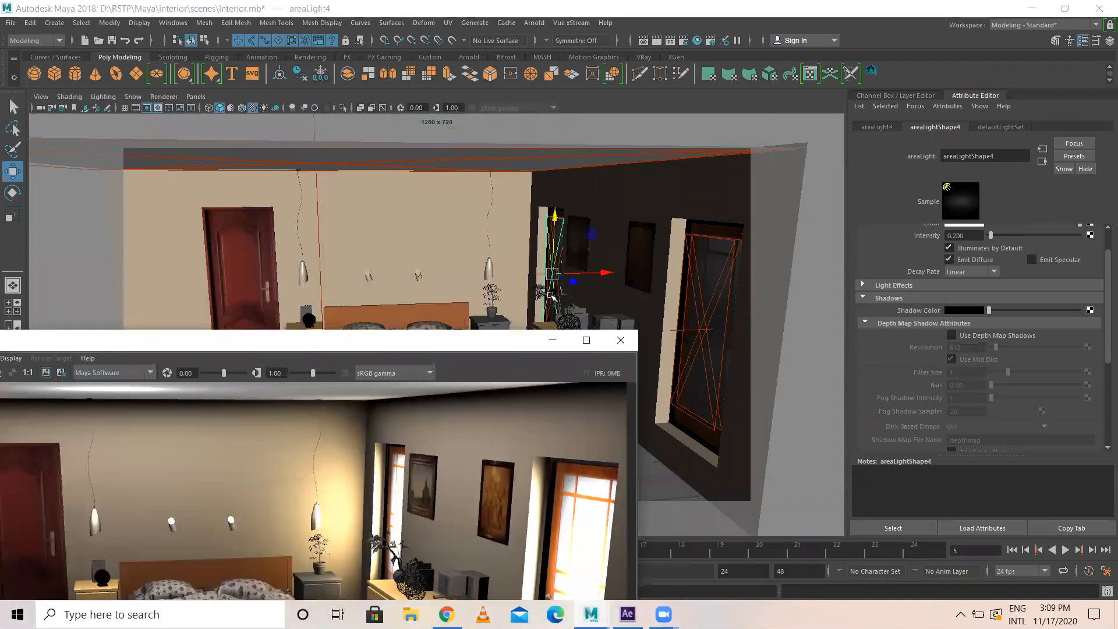
click(544, 285)
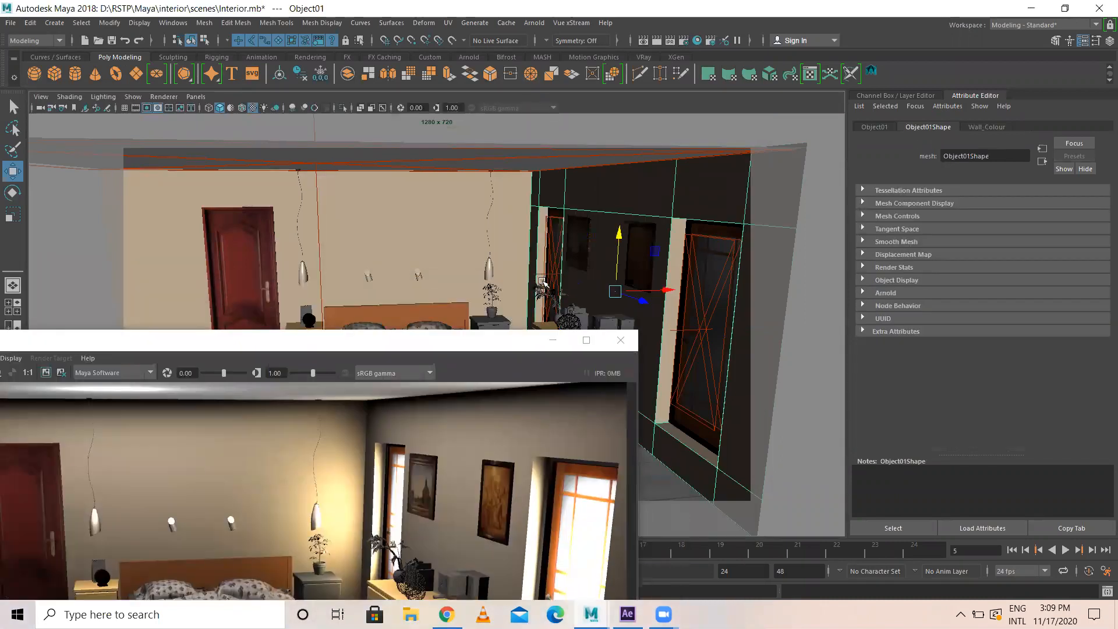
click(539, 275)
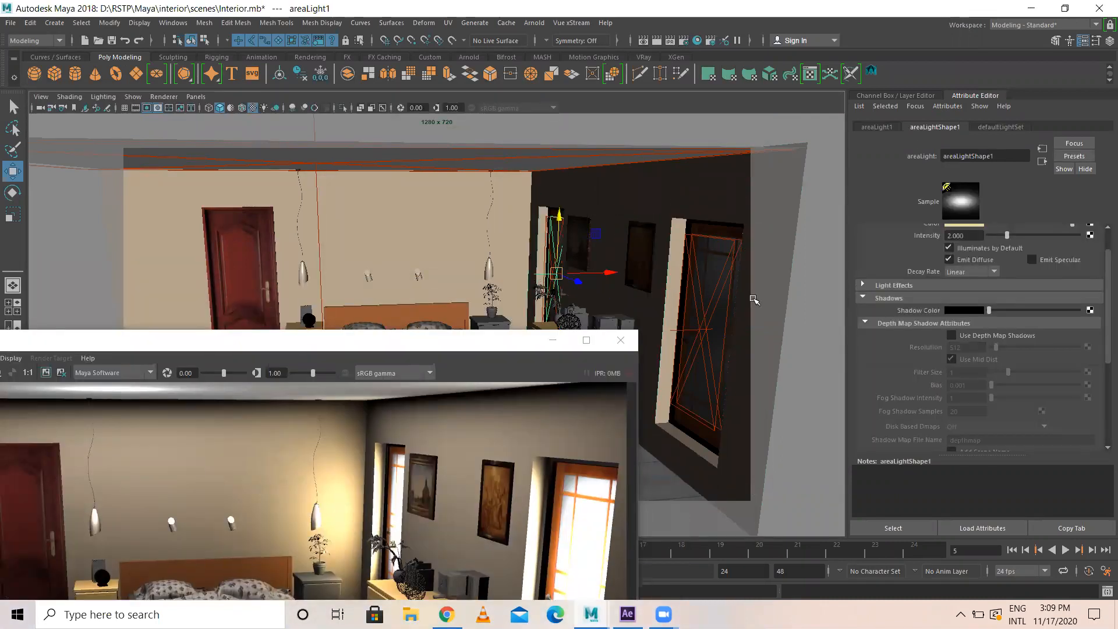
click(951, 336)
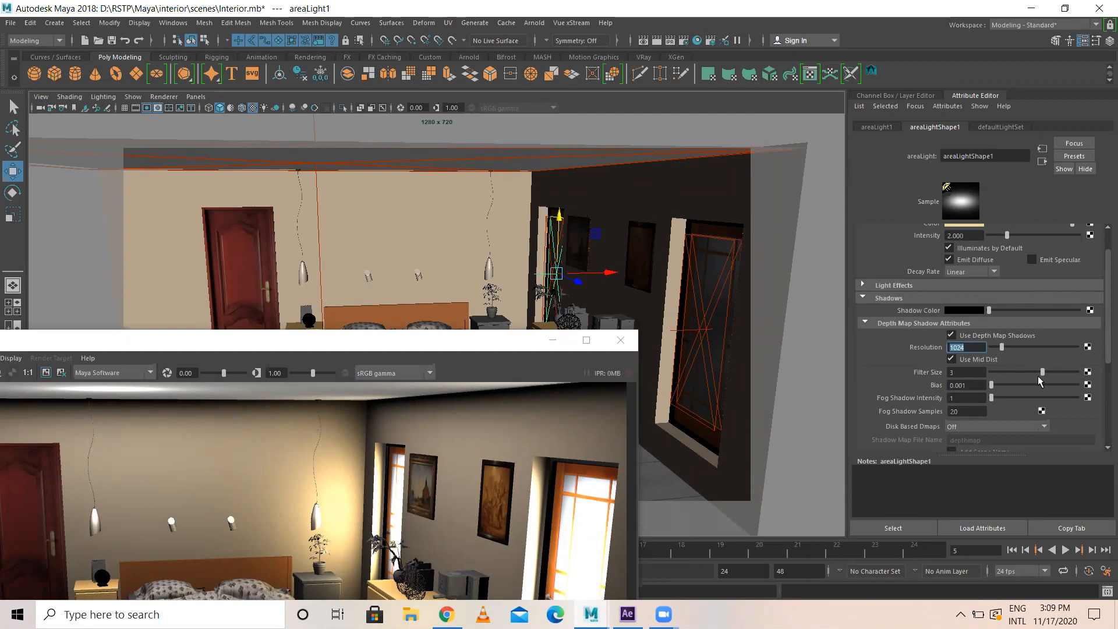
- Re-render the bedroom view and examine the pendant lamp and plant shadows on the bed wall
click(439, 347)
drag(439, 347, 574, 88)
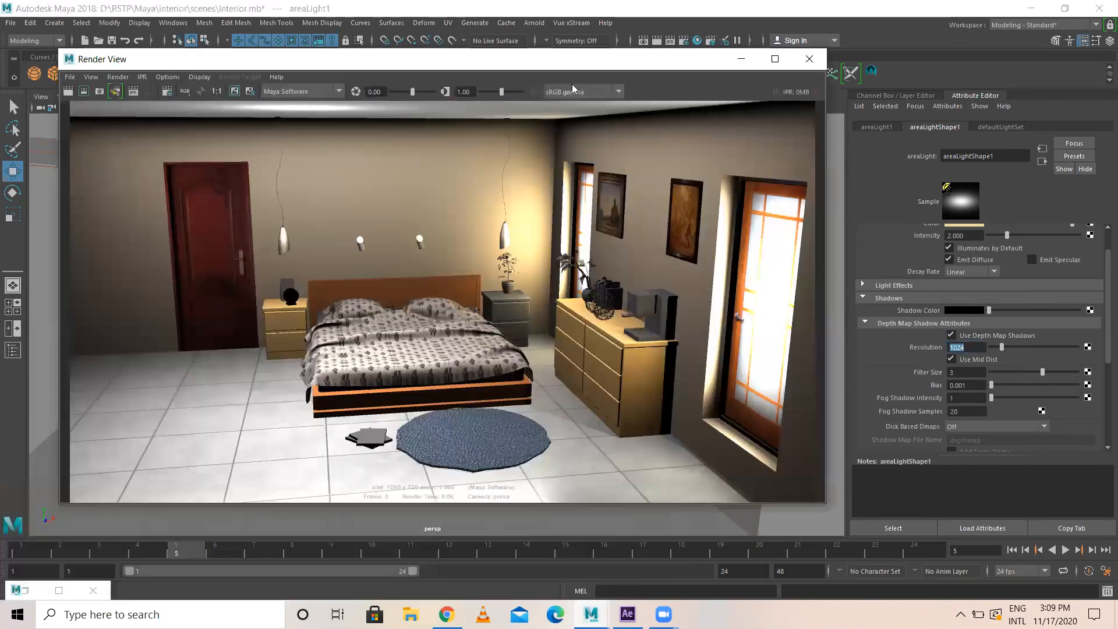
click(82, 92)
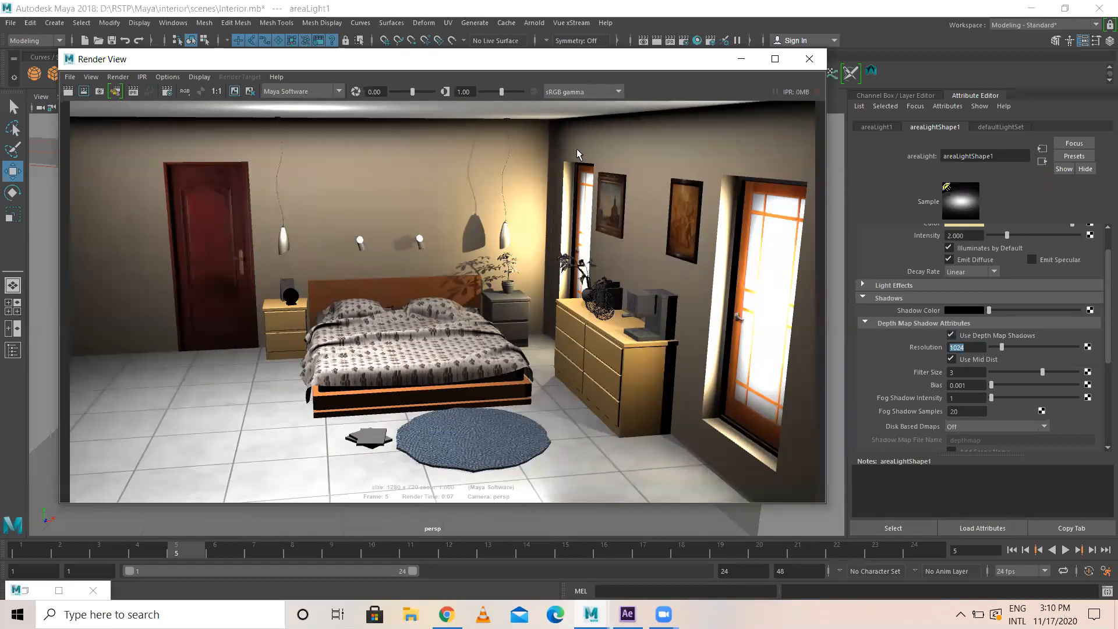
drag(535, 74, 330, 323)
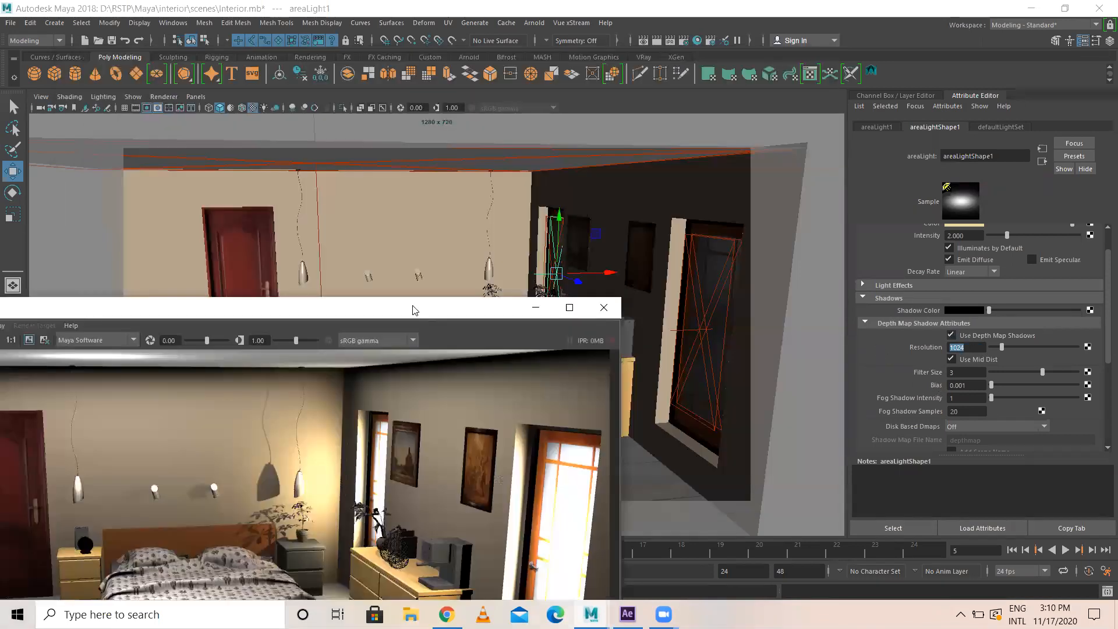
drag(411, 316, 397, 351)
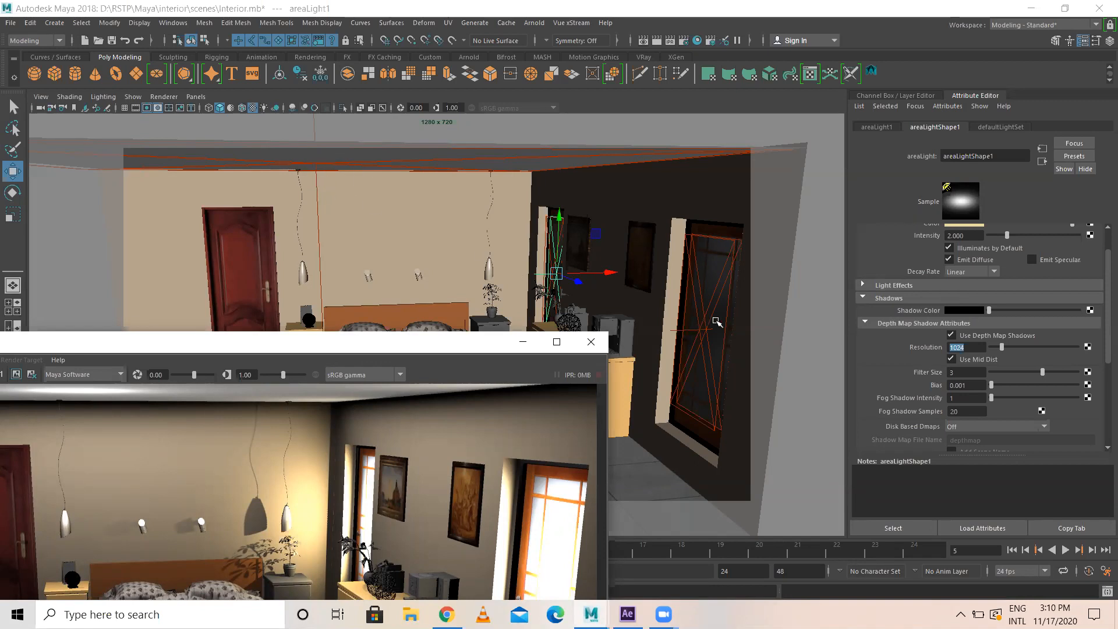
drag(433, 350, 537, 107)
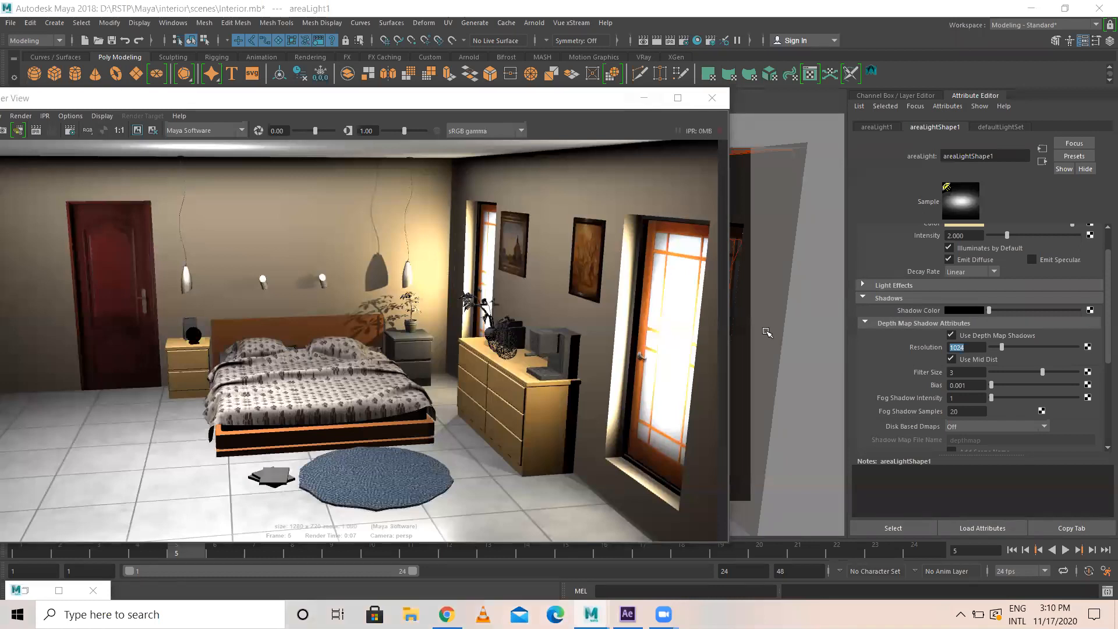
drag(489, 108, 721, 105)
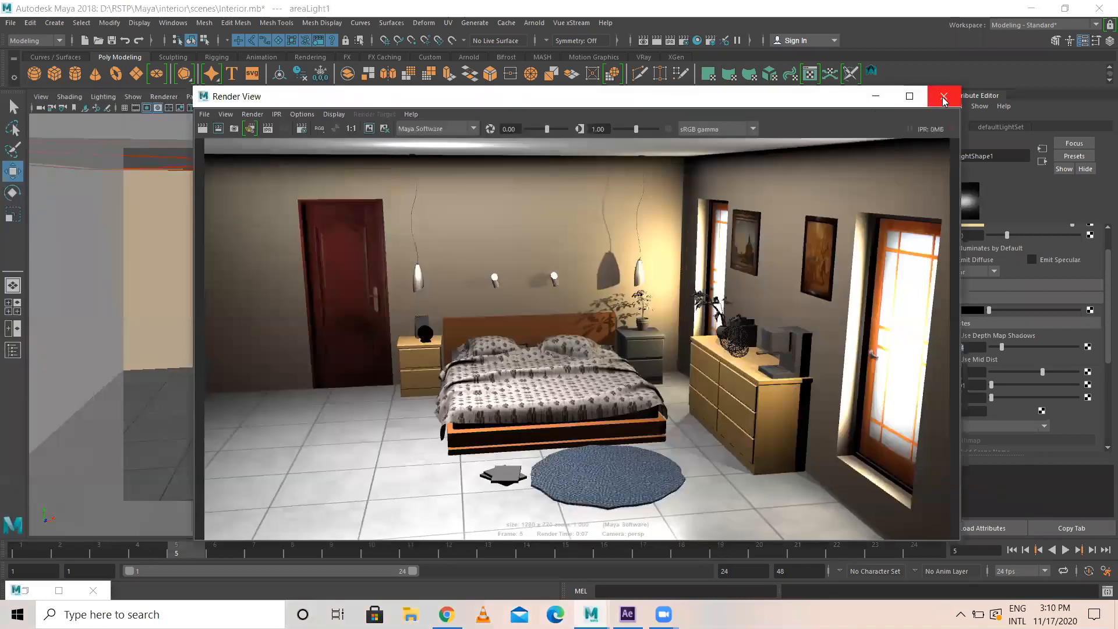
click(944, 96)
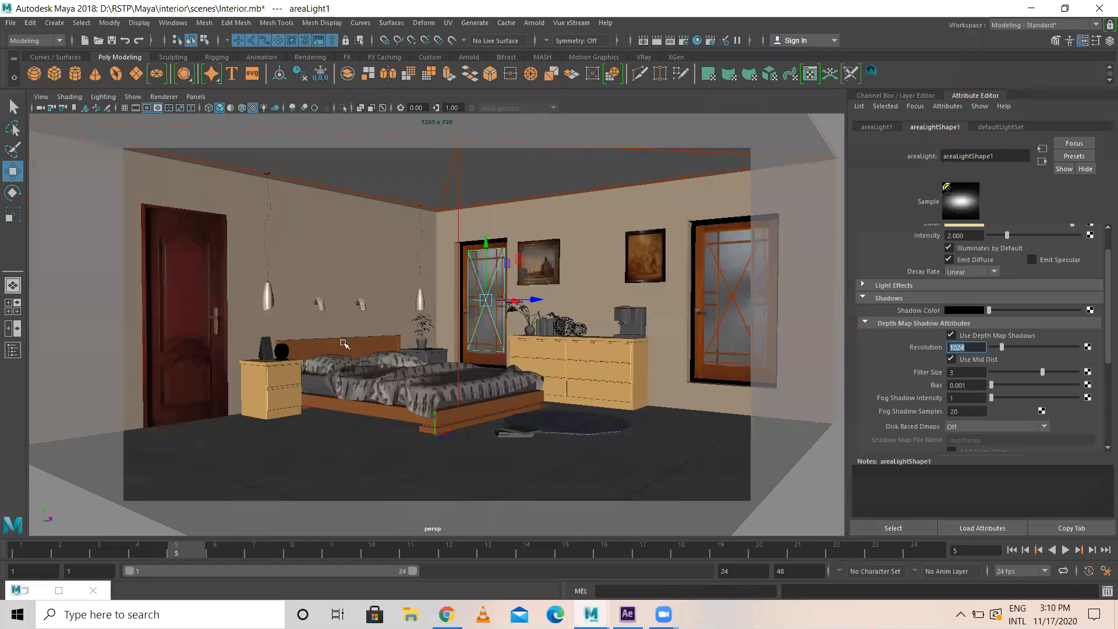
- Create a spot light and move it in front of the bed wall, beside the wall lamps above the headboard
alt+drag(305, 358, 330, 331)
alt+right_drag(330, 331, 511, 289)
alt+middle_drag(511, 289, 452, 307)
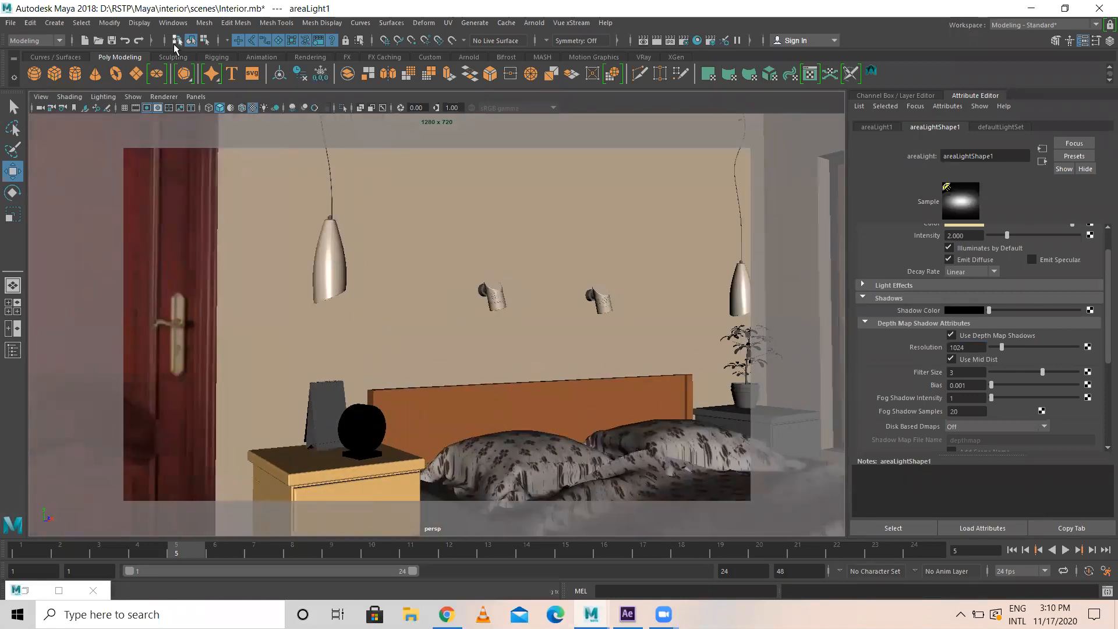
click(54, 23)
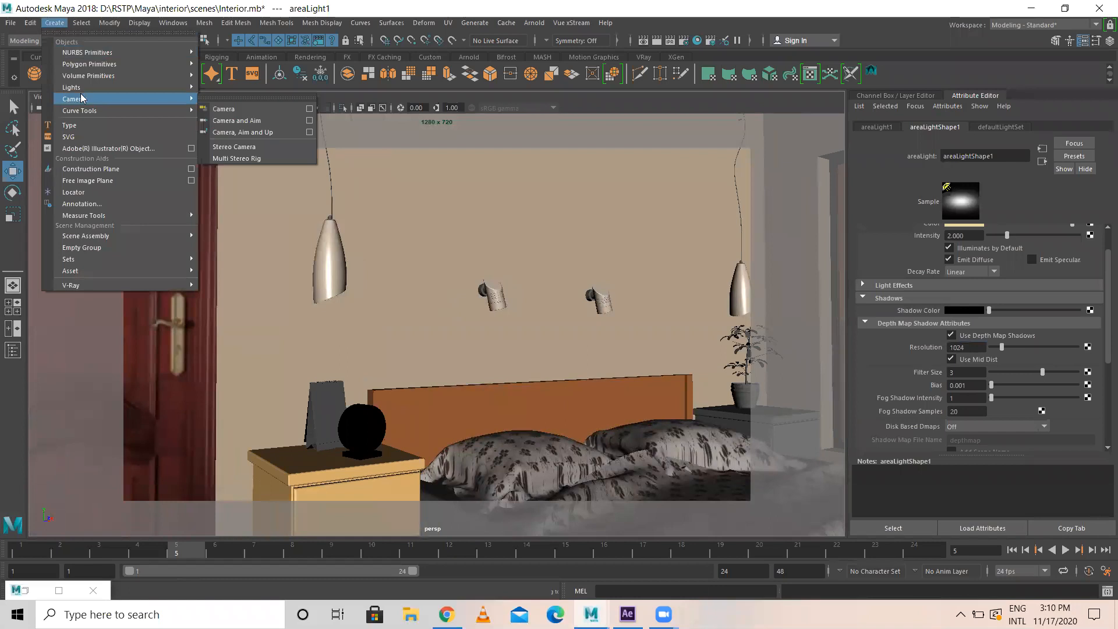
mouse_move(80, 89)
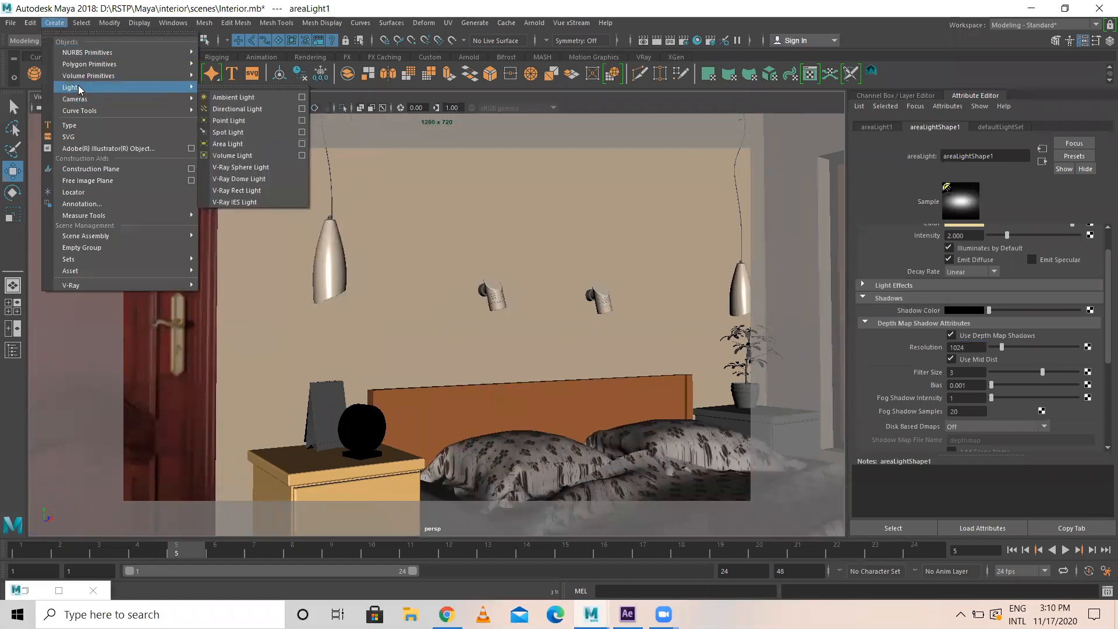
click(236, 132)
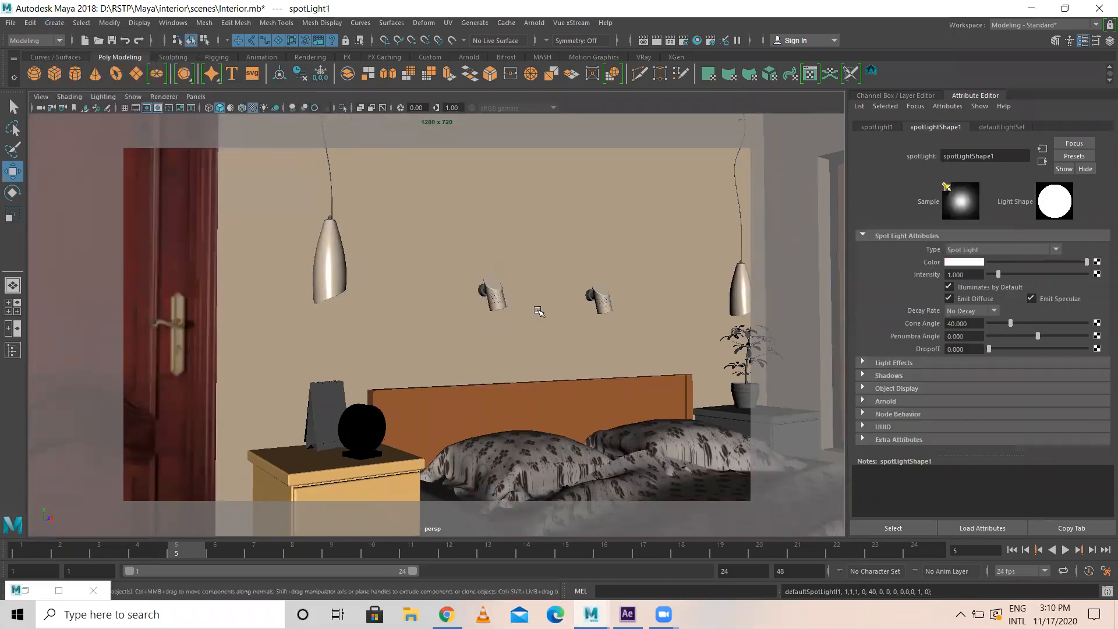
key(a)
drag(520, 411, 427, 320)
key(f)
alt+drag(349, 383, 372, 373)
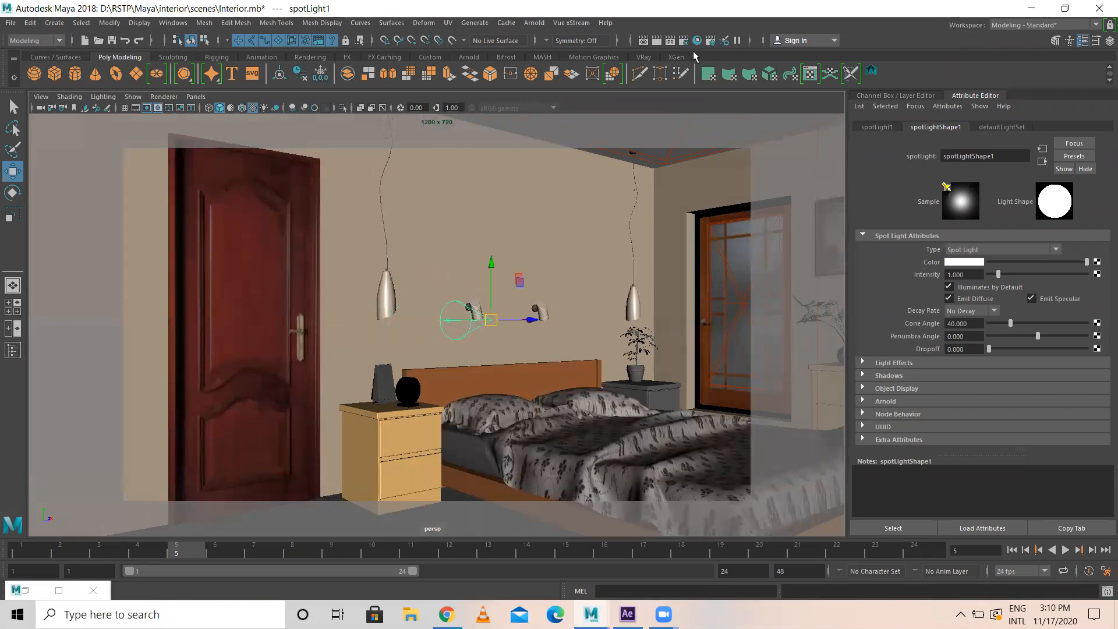
- Render the close view of the bed wall to check where the new spot light falls
click(657, 40)
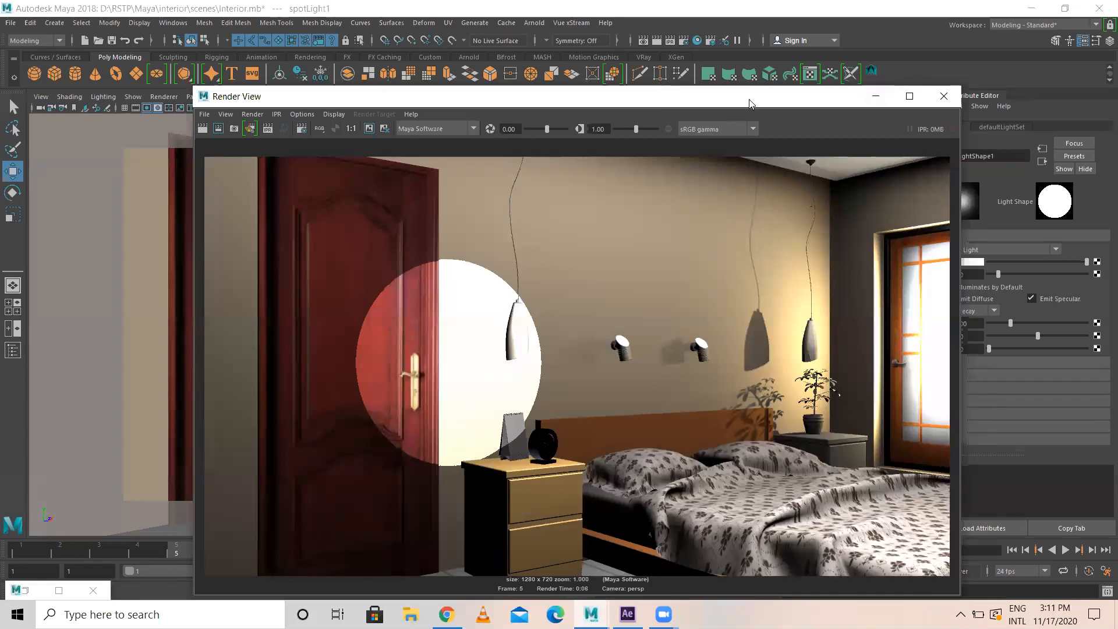
click(943, 96)
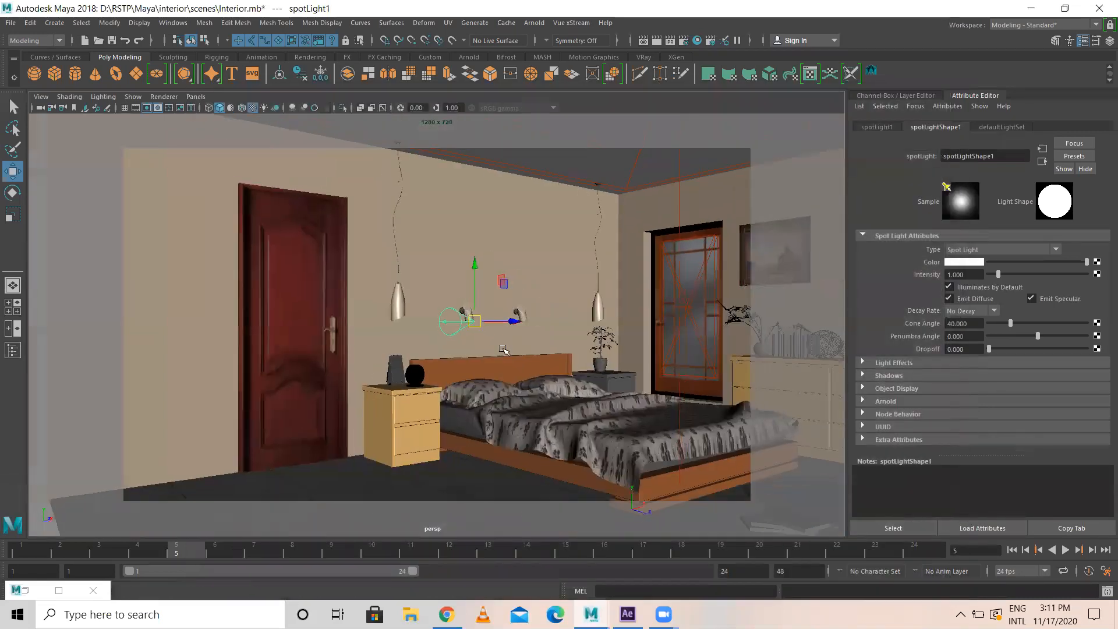
- Start an IPR render of a wider bedroom view with a tuning region over the nightstand, wall lamps and bed, and shrink the Render View window
alt+right_drag(469, 349, 540, 368)
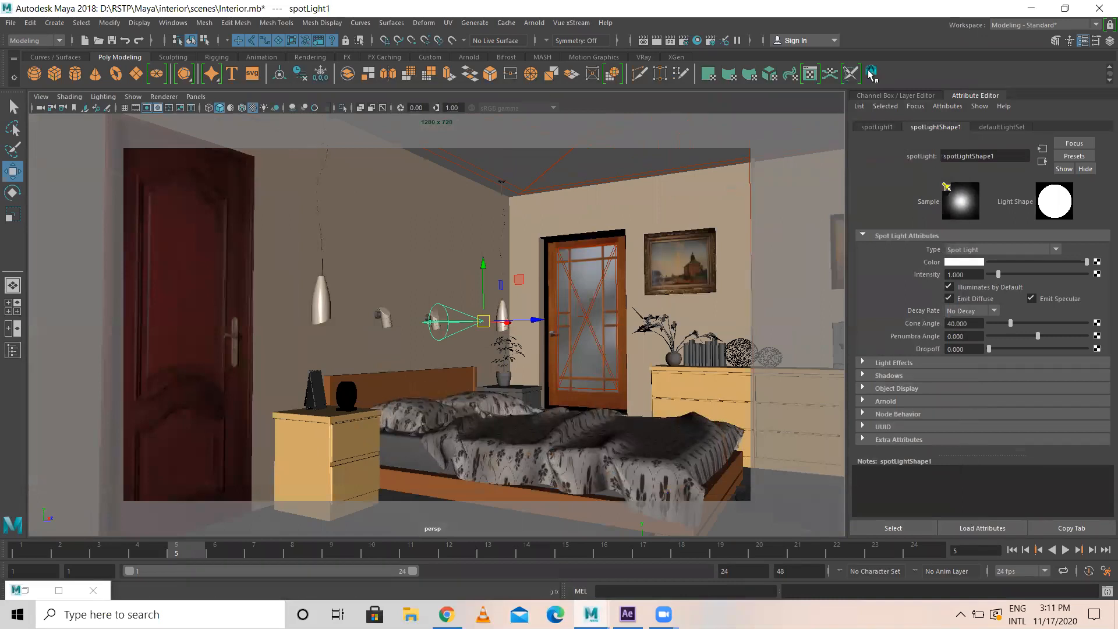
scroll(393, 290, down, 5)
scroll(338, 347, up, 3)
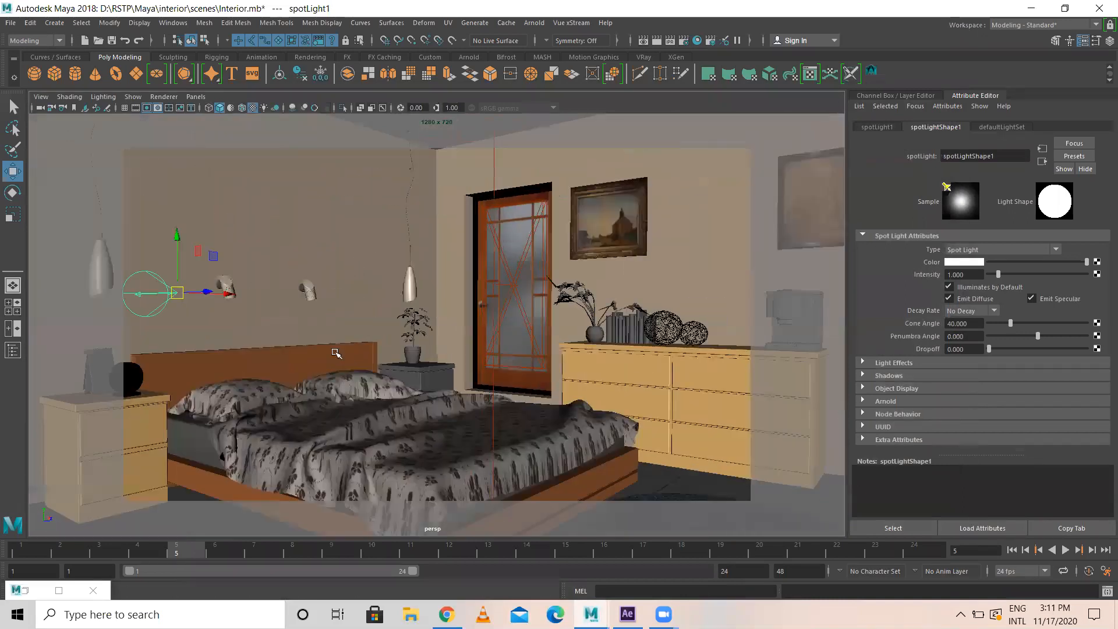
alt+middle_drag(405, 343, 408, 342)
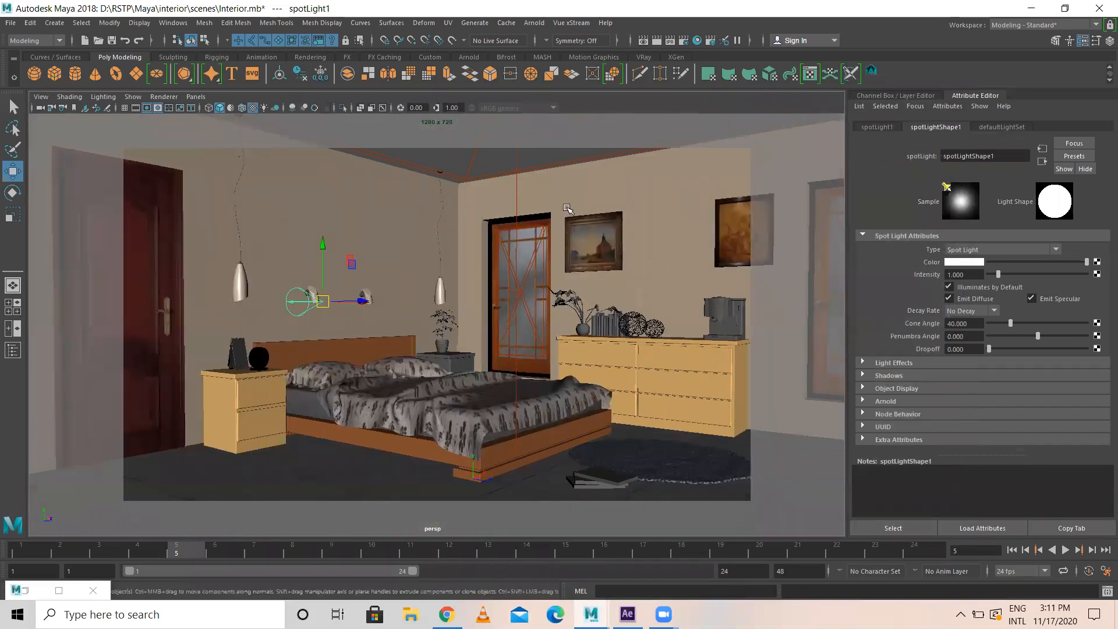
click(681, 43)
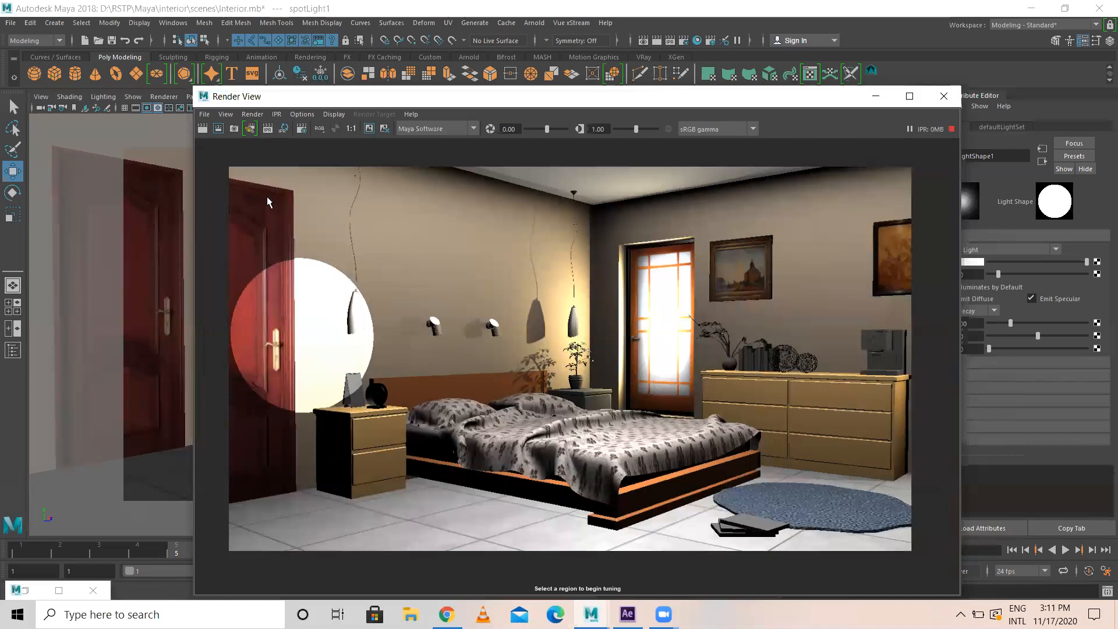
drag(289, 267, 619, 512)
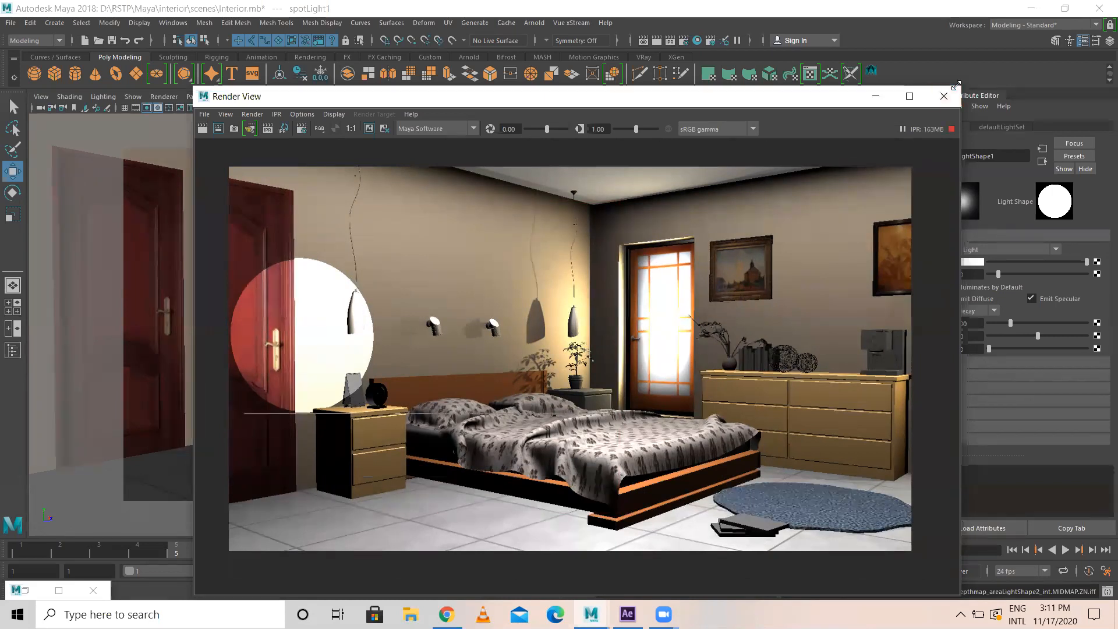
drag(957, 85, 786, 139)
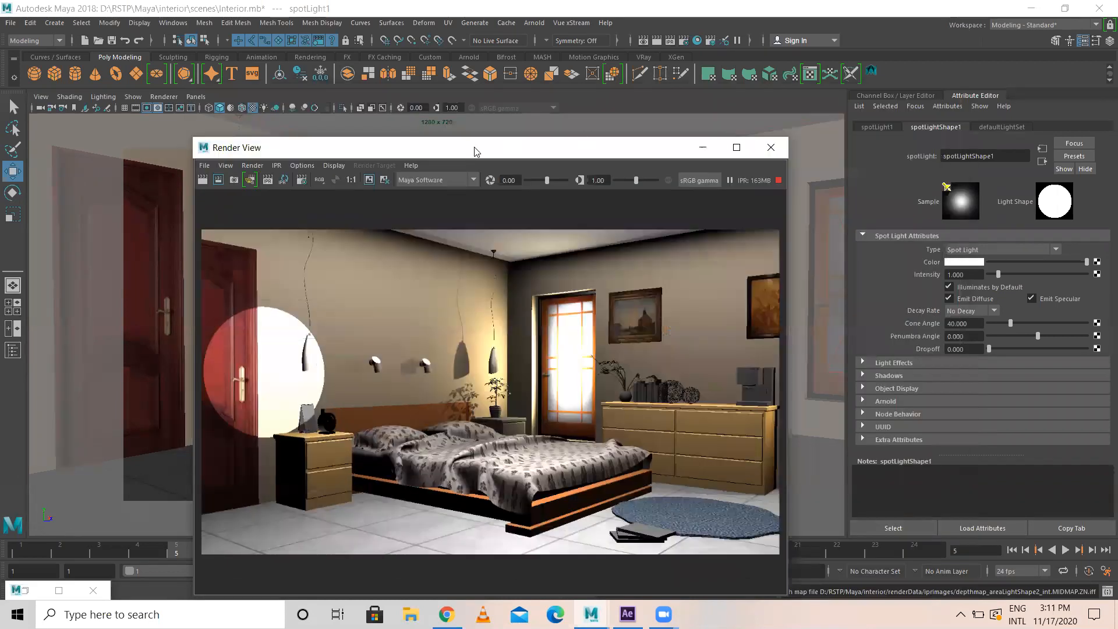
- Move the spot light along its depth axis toward the wall lamps and rotate it to shine downward
drag(434, 150, 658, 325)
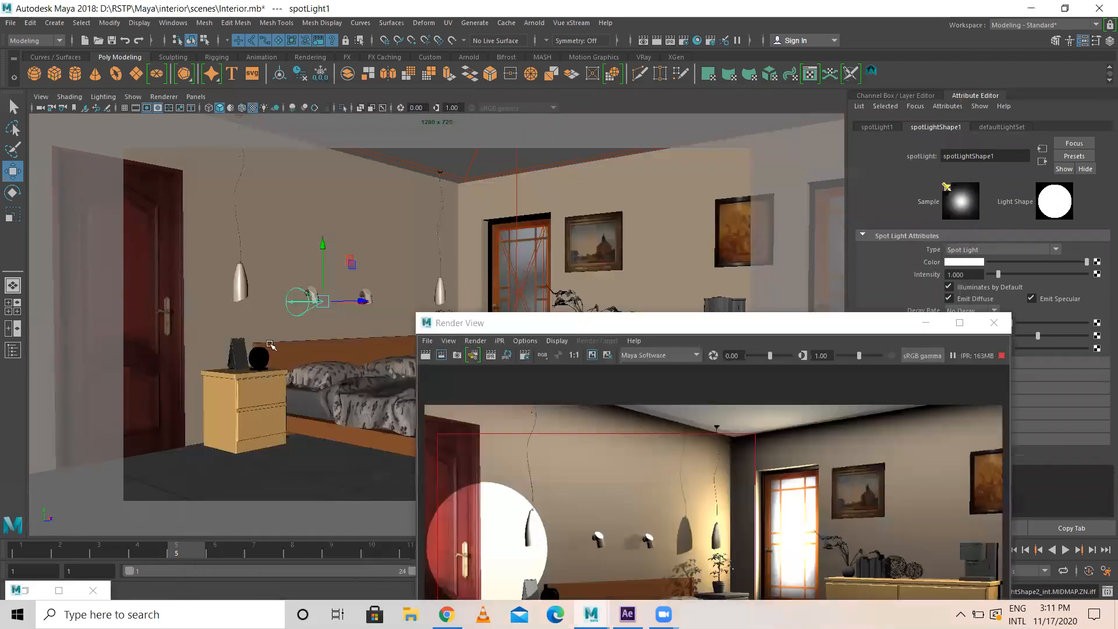
scroll(210, 323, up, 5)
alt+middle_drag(210, 323, 357, 244)
alt+drag(357, 244, 682, 293)
drag(782, 268, 476, 274)
key(e)
drag(484, 234, 402, 238)
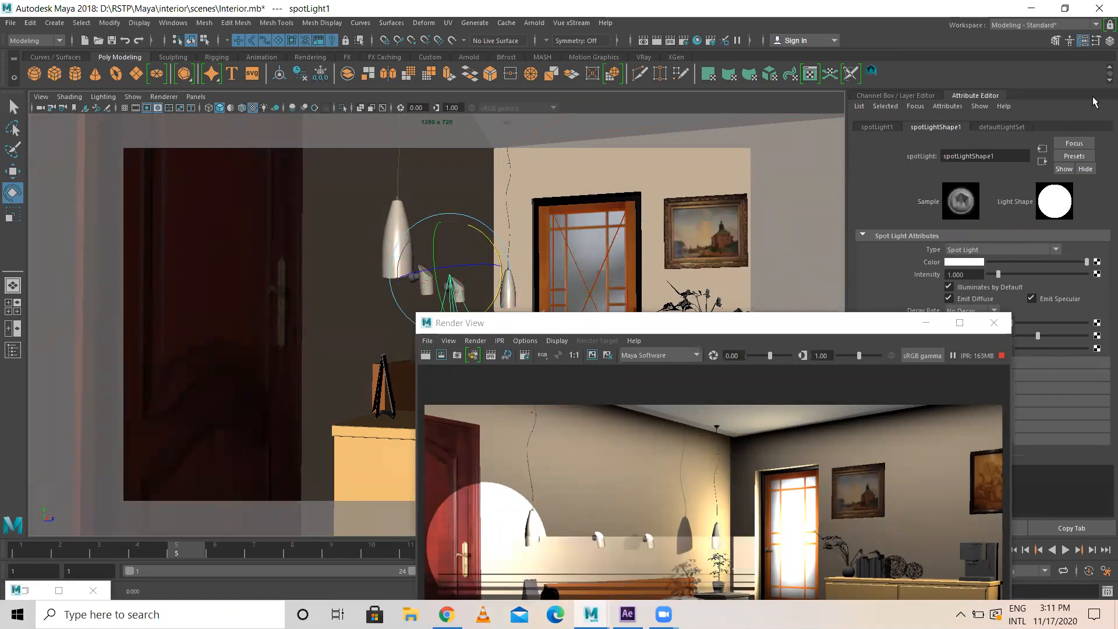
- Reset the spot light's Rotate X to 0 and set it to -90 so it points straight down
click(1110, 40)
double_click(1087, 166)
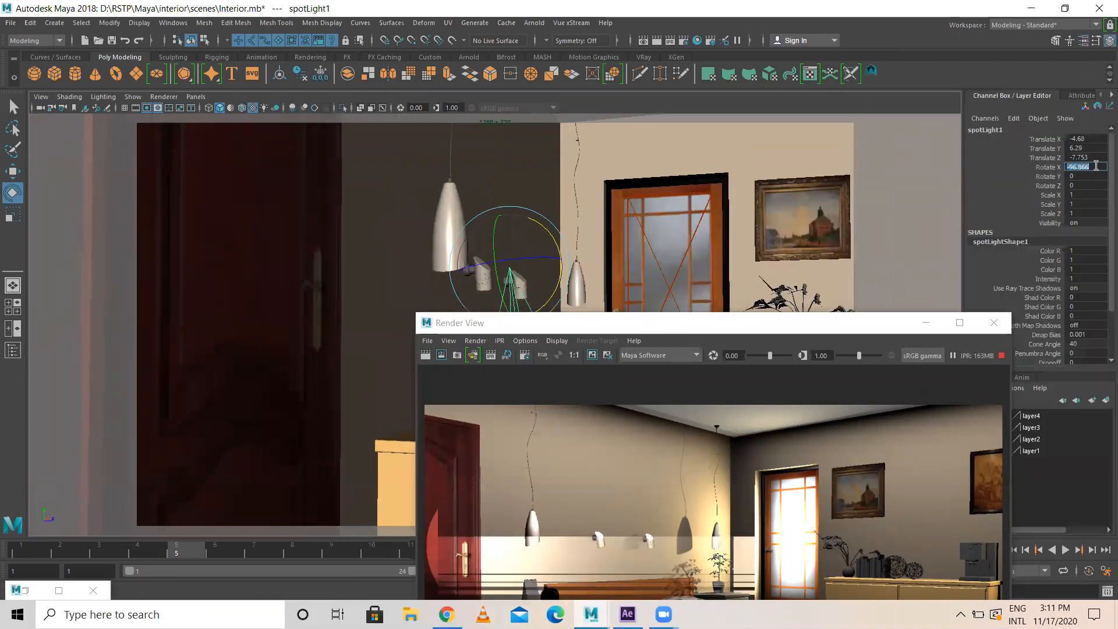
text(0)
key(Return)
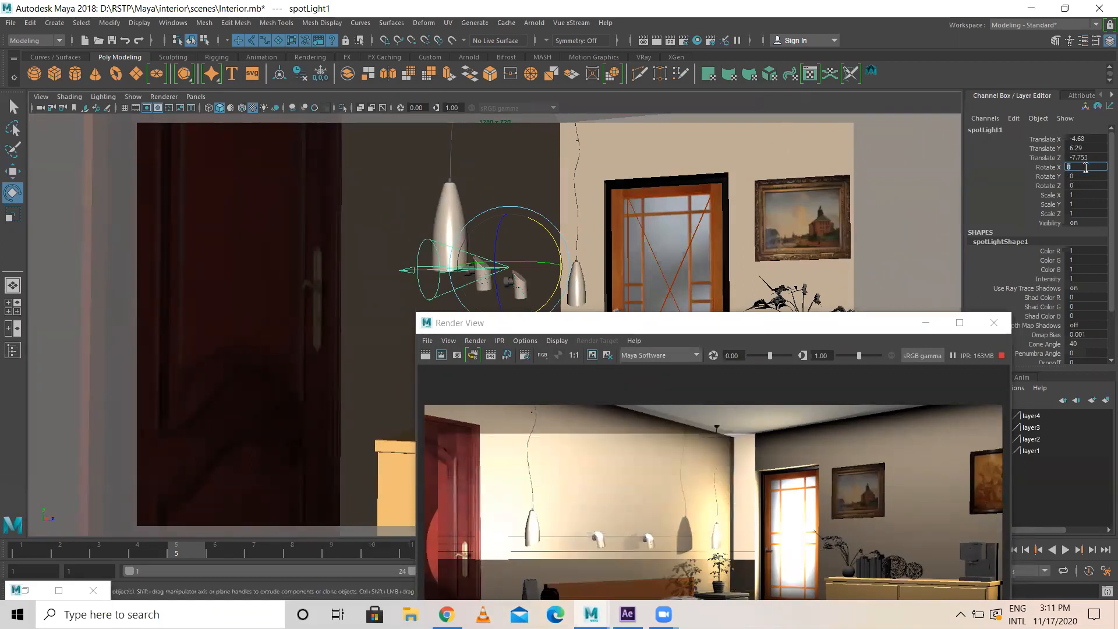
text(-9)
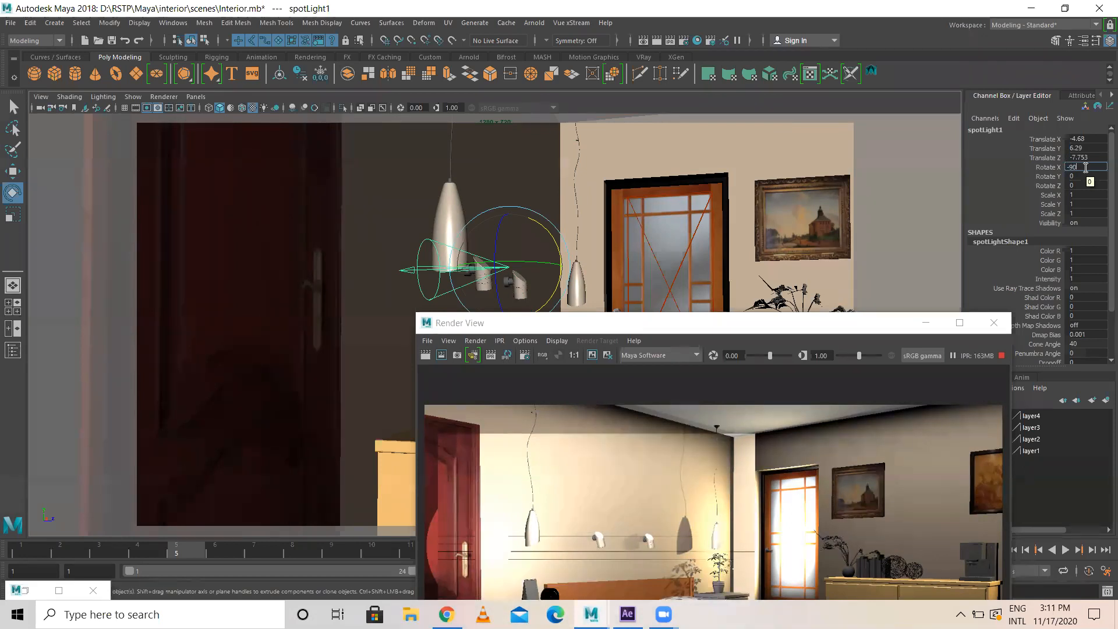
text(0)
key(Return)
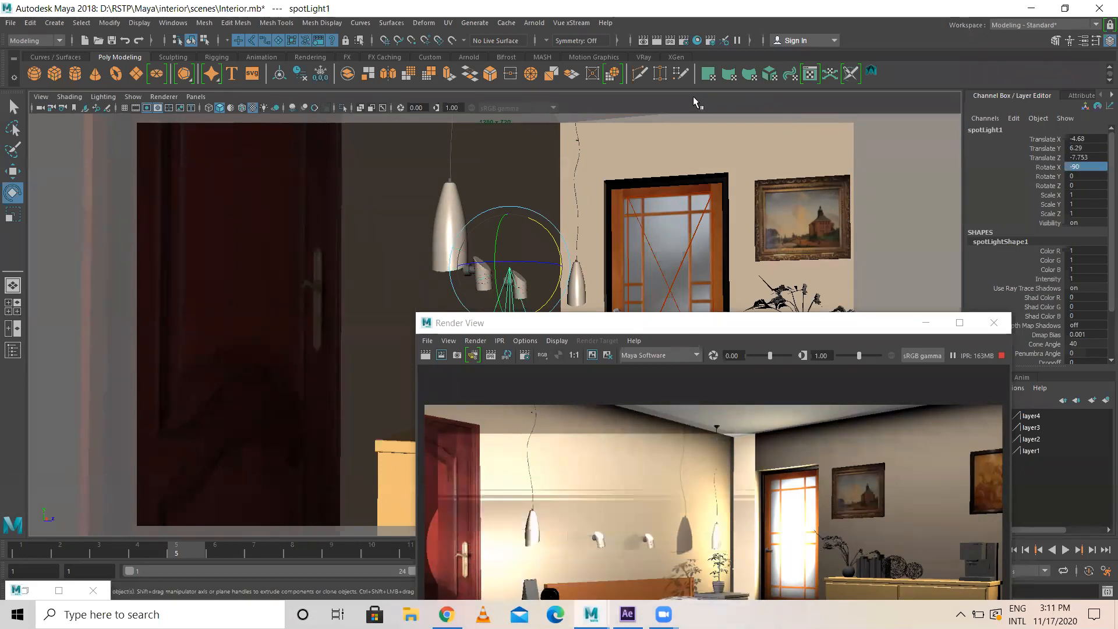
- Move the spot light closer to the bed wall, to a Translate Z of about -8.79
alt+right_drag(602, 246, 559, 243)
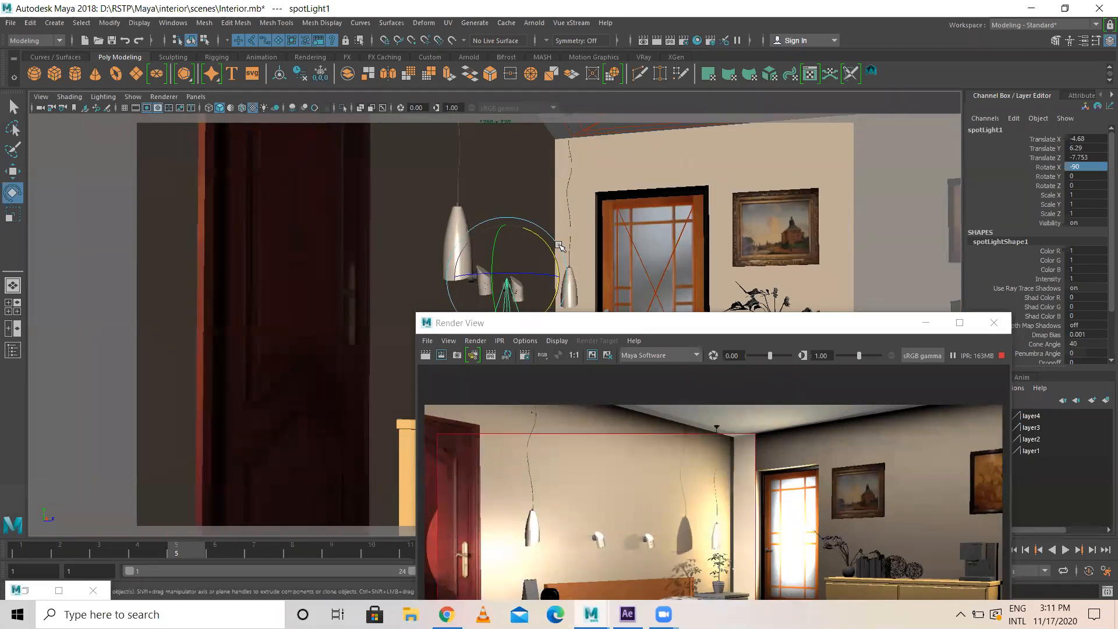
key(w)
alt+drag(558, 261, 490, 300)
alt+drag(517, 259, 473, 243)
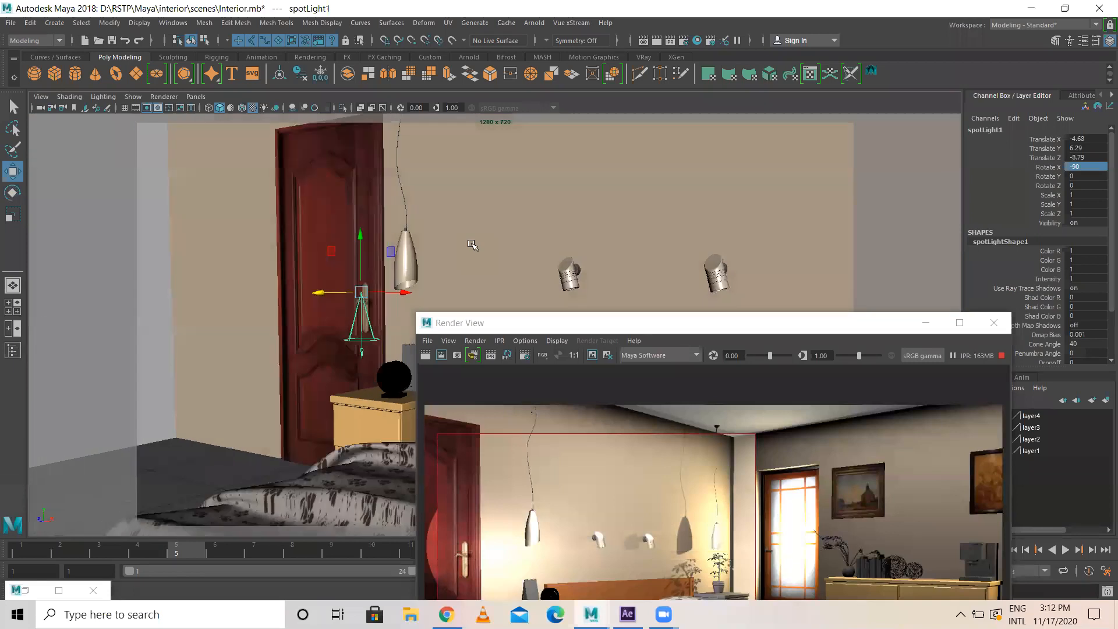
key(f)
alt+right_drag(573, 227, 576, 264)
alt+drag(577, 264, 369, 267)
click(552, 328)
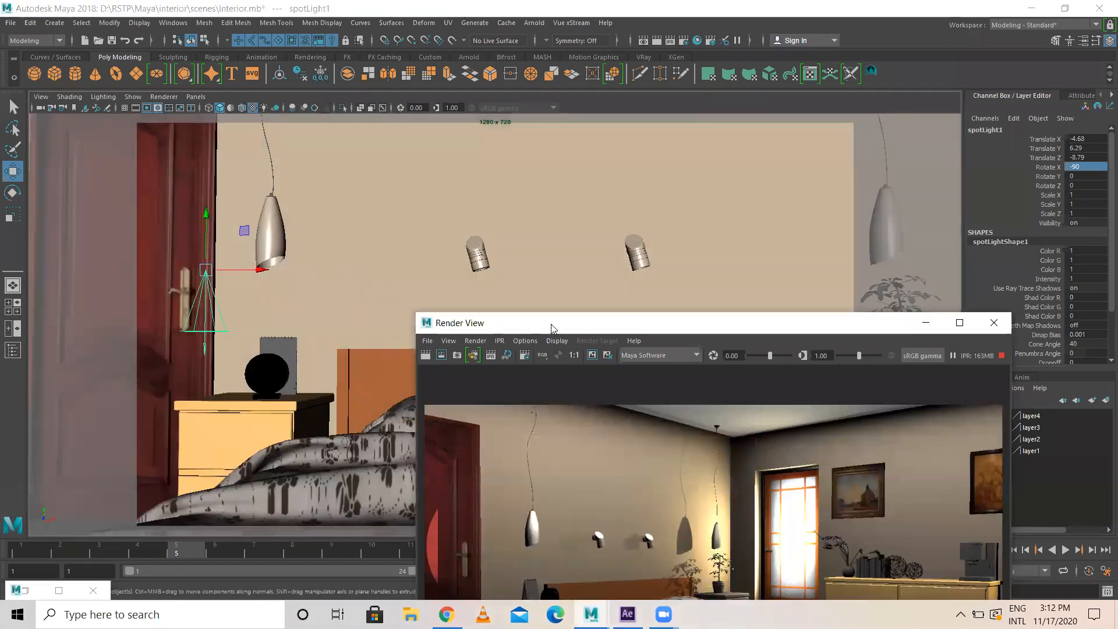
- Move the spot light into the pendant lamp above the nightstand near the door, at about X -3.418, Y 7.265, Z -9.102
drag(610, 94, 652, 95)
drag(260, 270, 314, 225)
alt+drag(297, 288, 259, 173)
alt+drag(368, 299, 410, 297)
drag(461, 204, 435, 204)
alt+drag(424, 348, 390, 327)
alt+drag(402, 266, 394, 262)
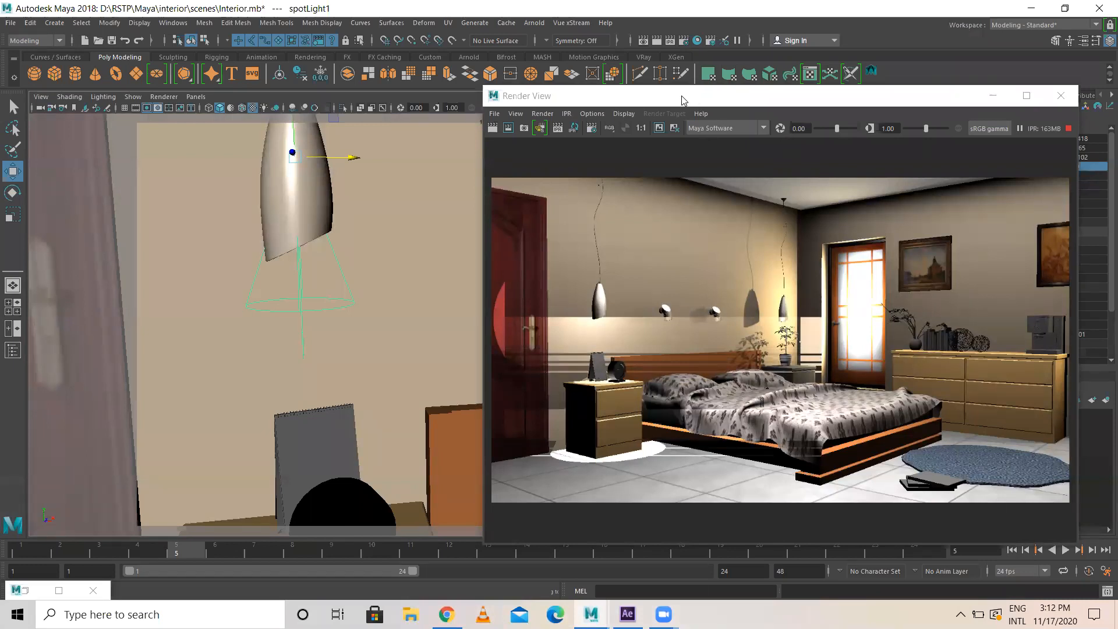
- Narrow the spot light's cone angle to 26.028 and raise the light slightly inside the pendant lamp
drag(684, 100, 434, 134)
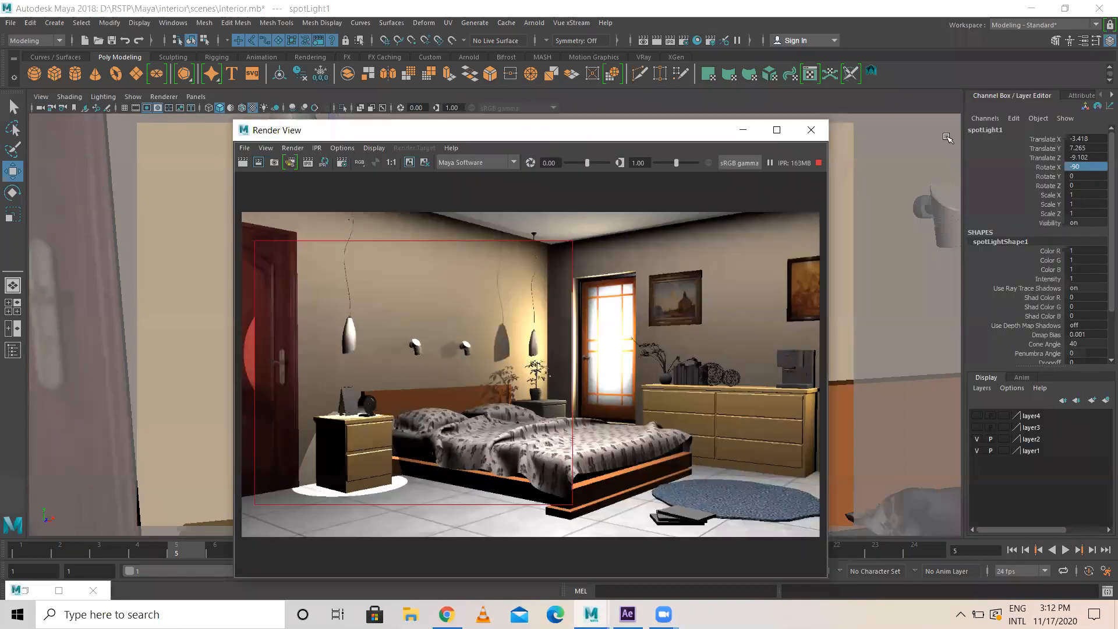
click(1083, 41)
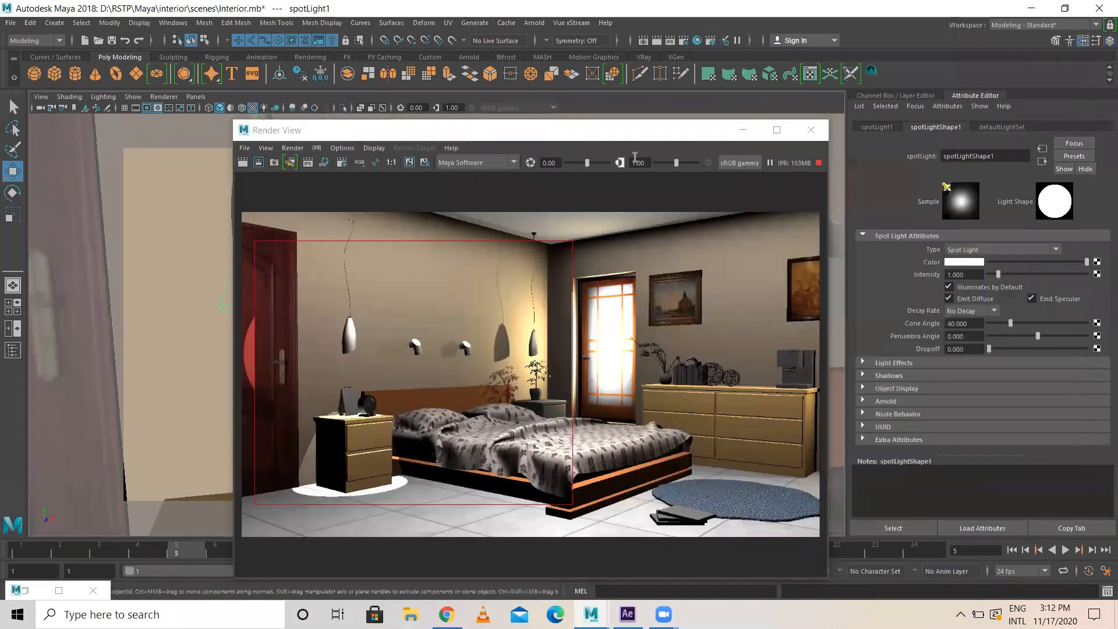
drag(576, 138, 676, 141)
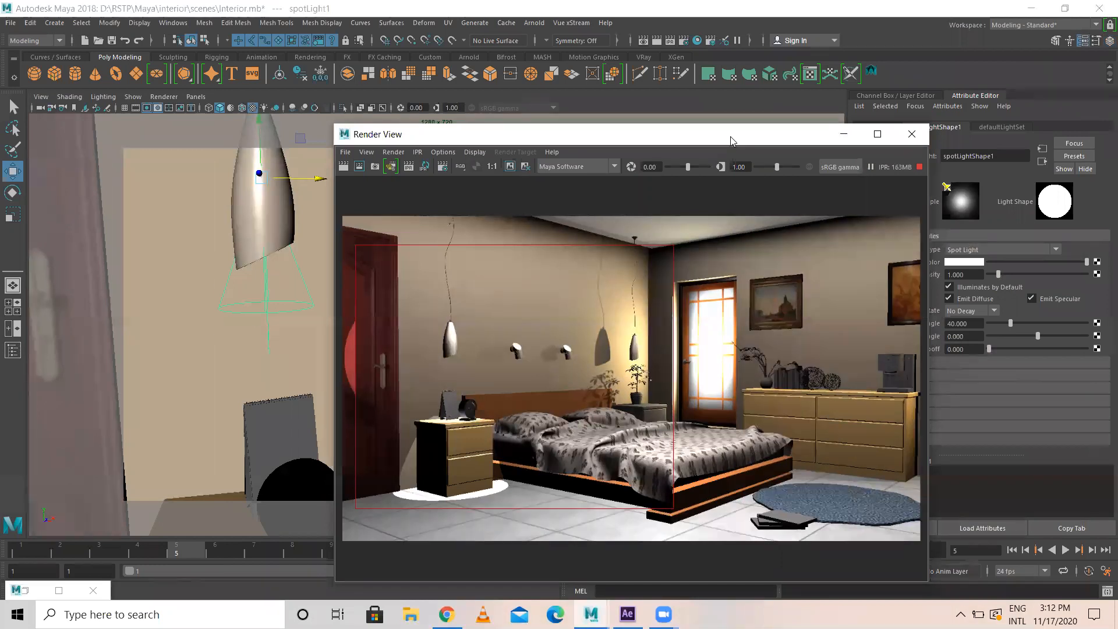
drag(747, 136, 654, 68)
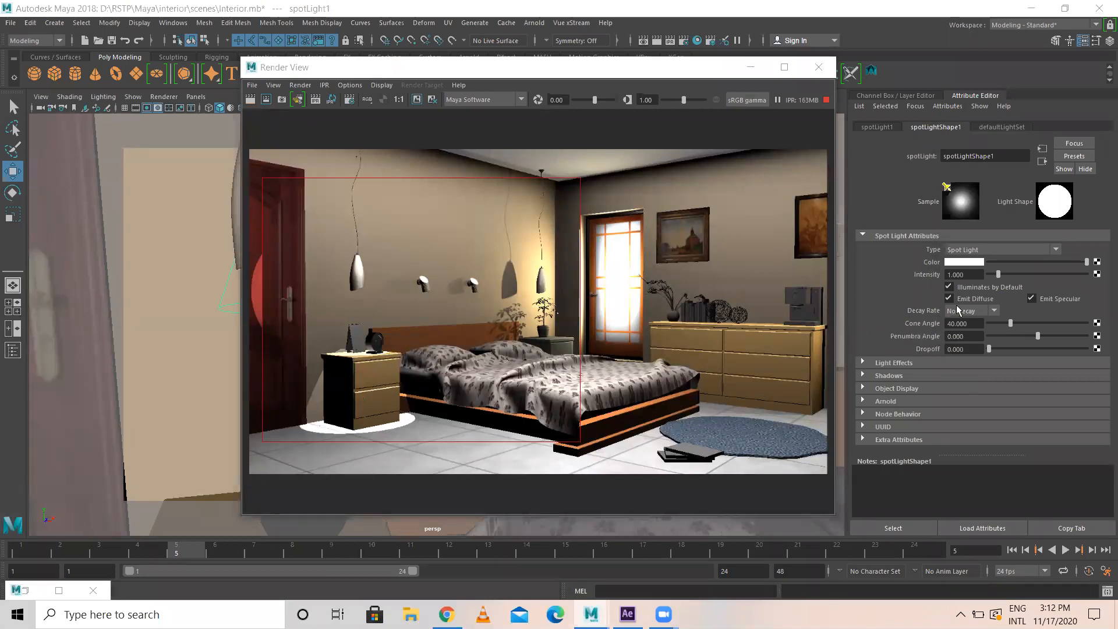
drag(503, 76, 567, 71)
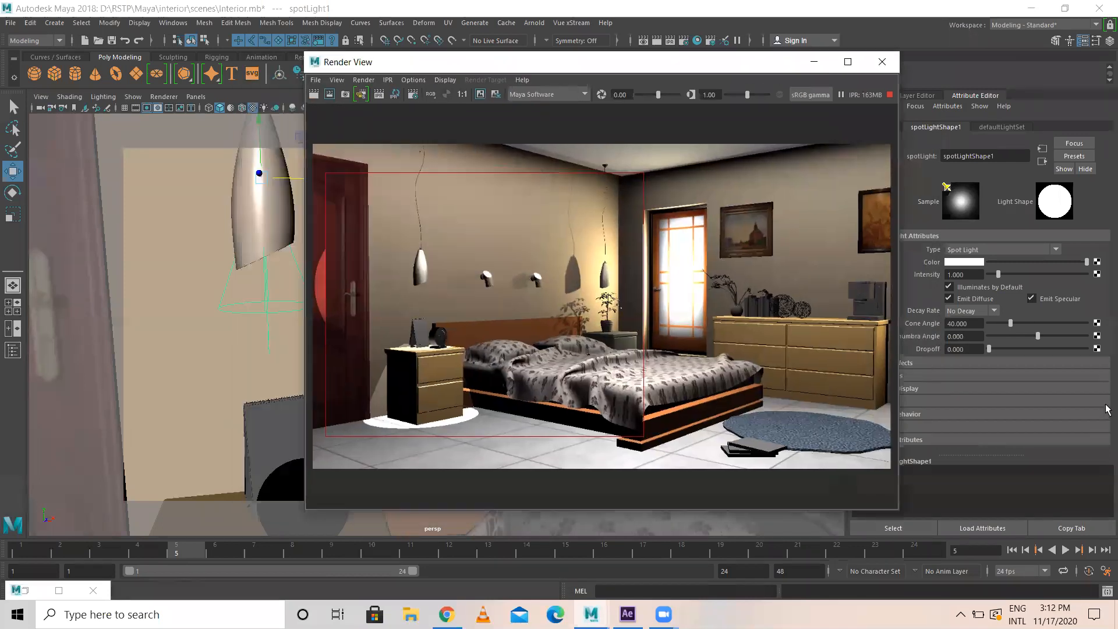
drag(1009, 324, 1003, 325)
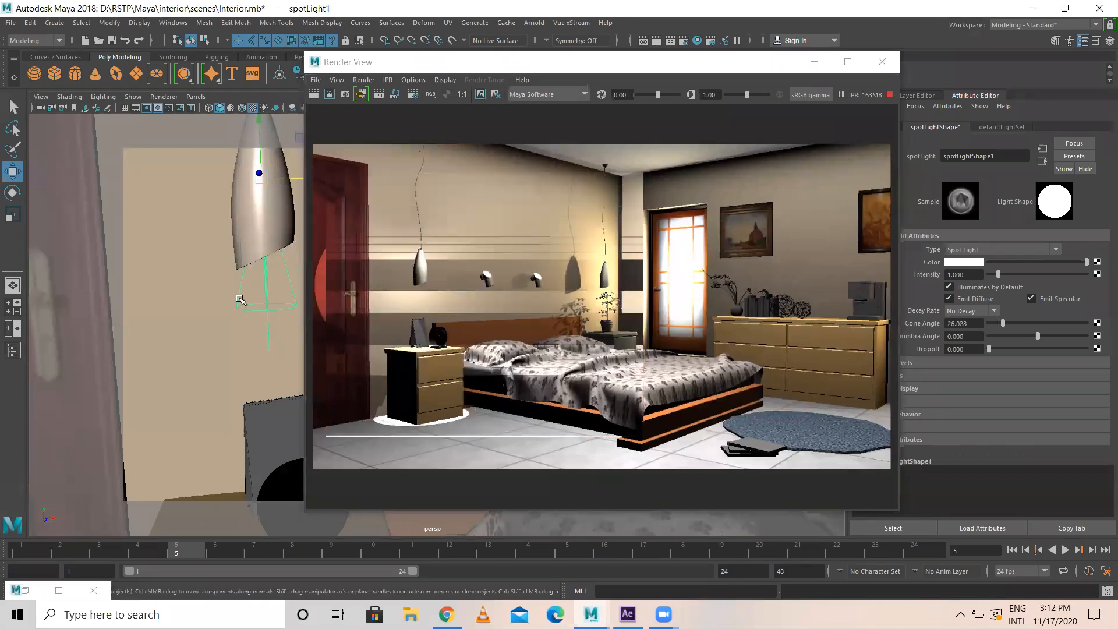
drag(260, 127, 260, 104)
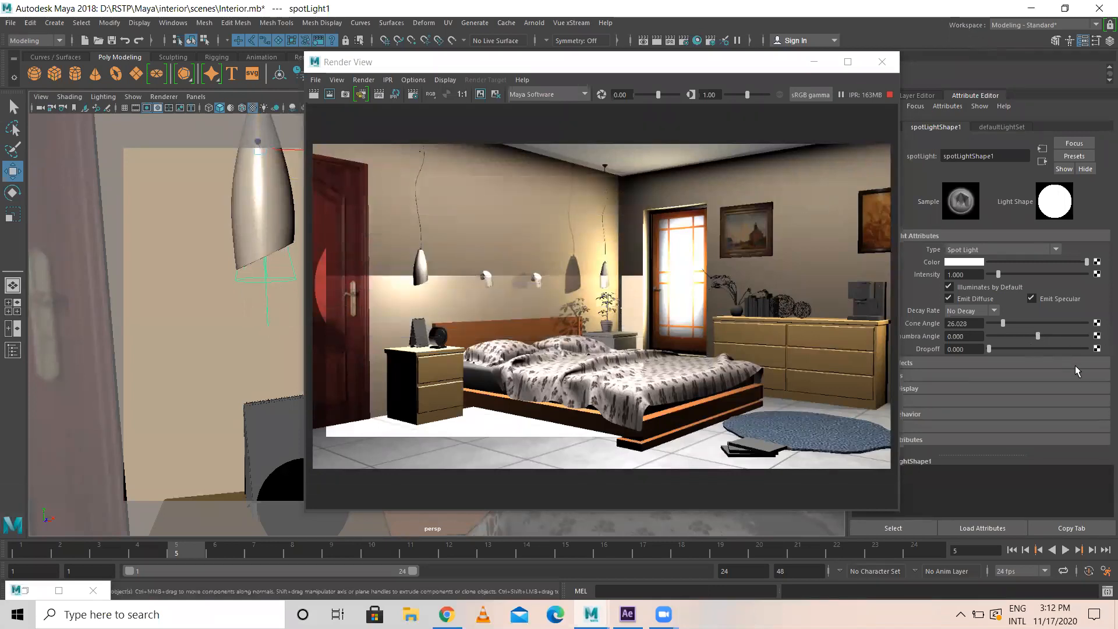
- Try several penumbra angles for the spot light and soften its edge with a value of 4.940
mouse_move(1039, 335)
mouse_down()
mouse_move(1107, 340)
mouse_move(1027, 336)
mouse_up()
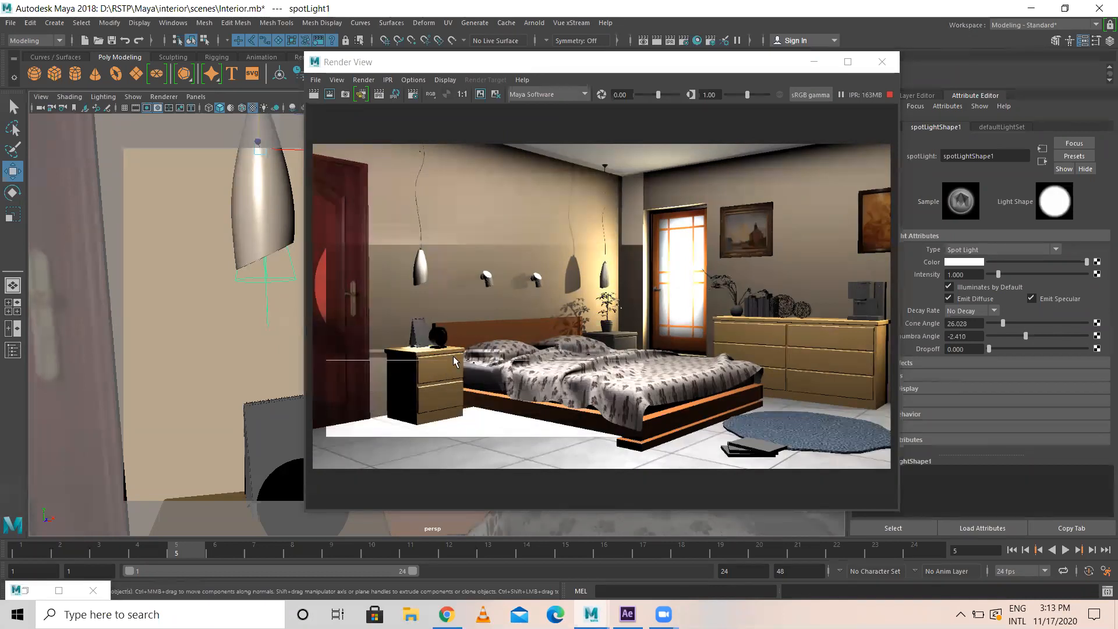
click(1055, 336)
click(1077, 337)
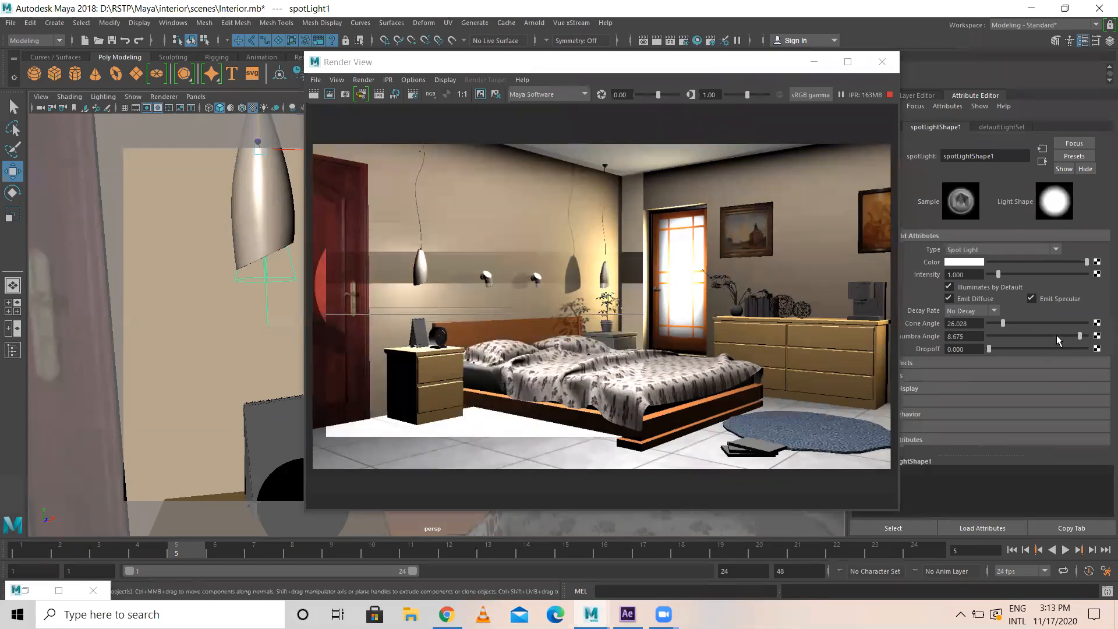
click(1061, 335)
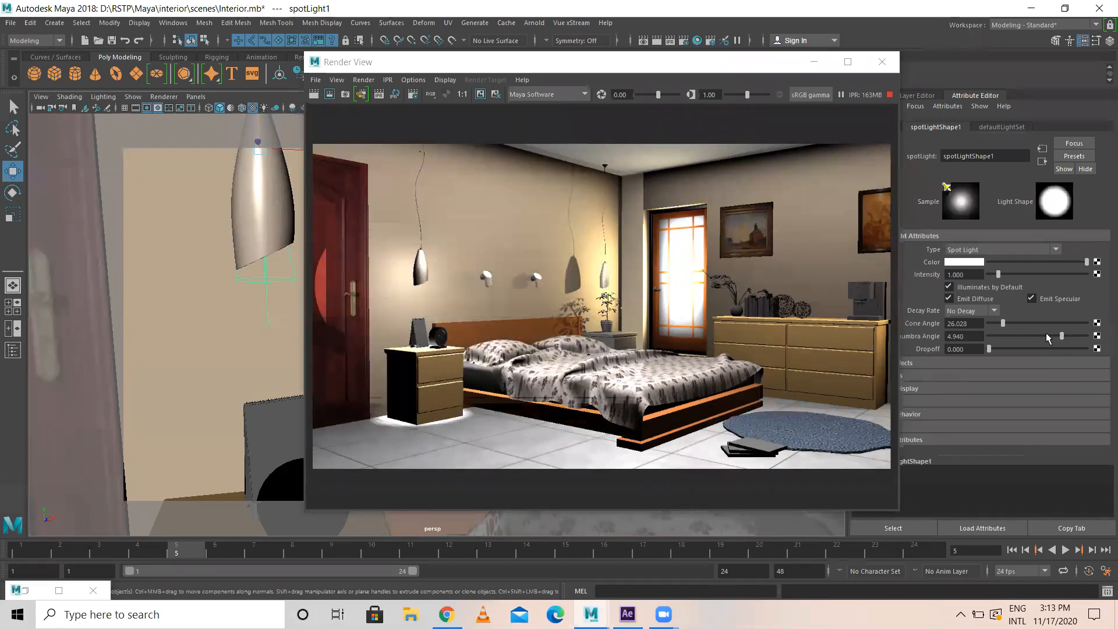
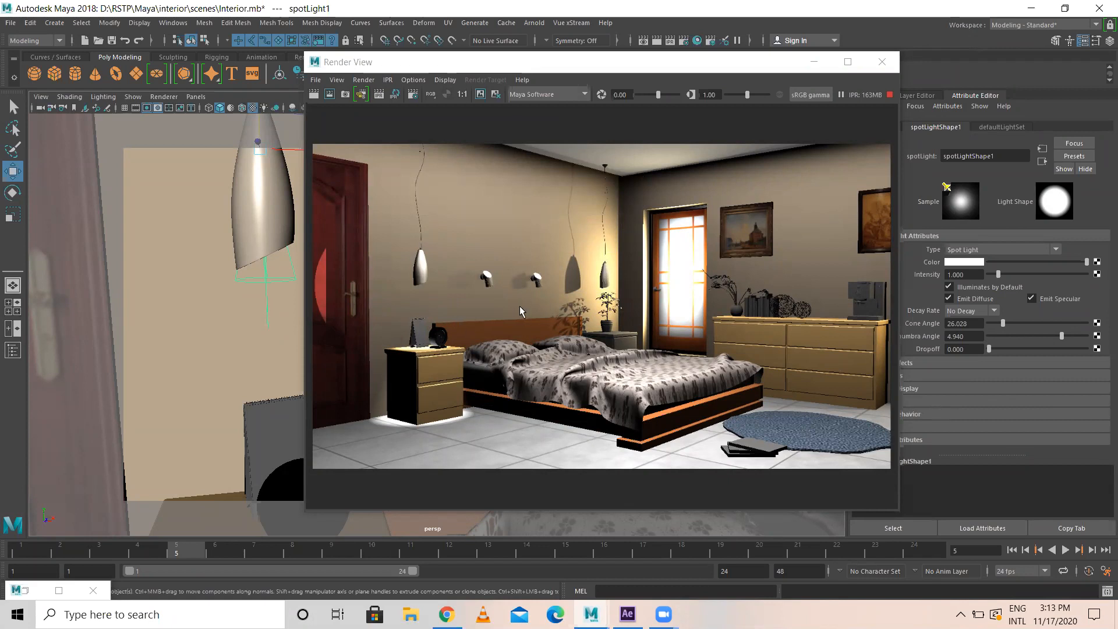
- Try red and strong orange for the spot light's color and settle on a pale warm orange
click(957, 263)
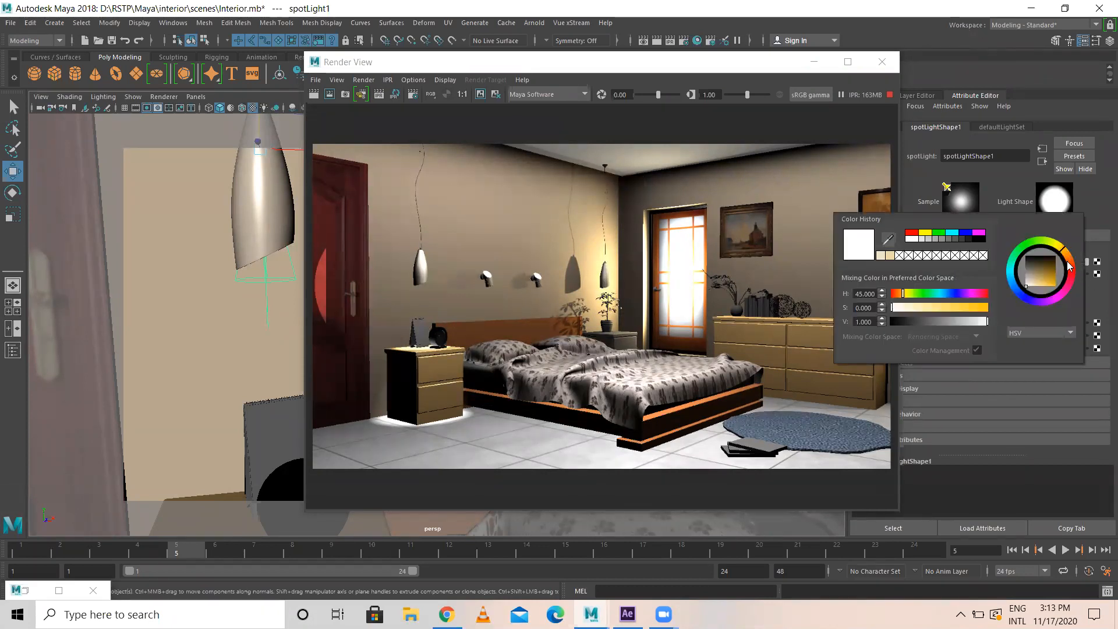
drag(1070, 264, 1062, 295)
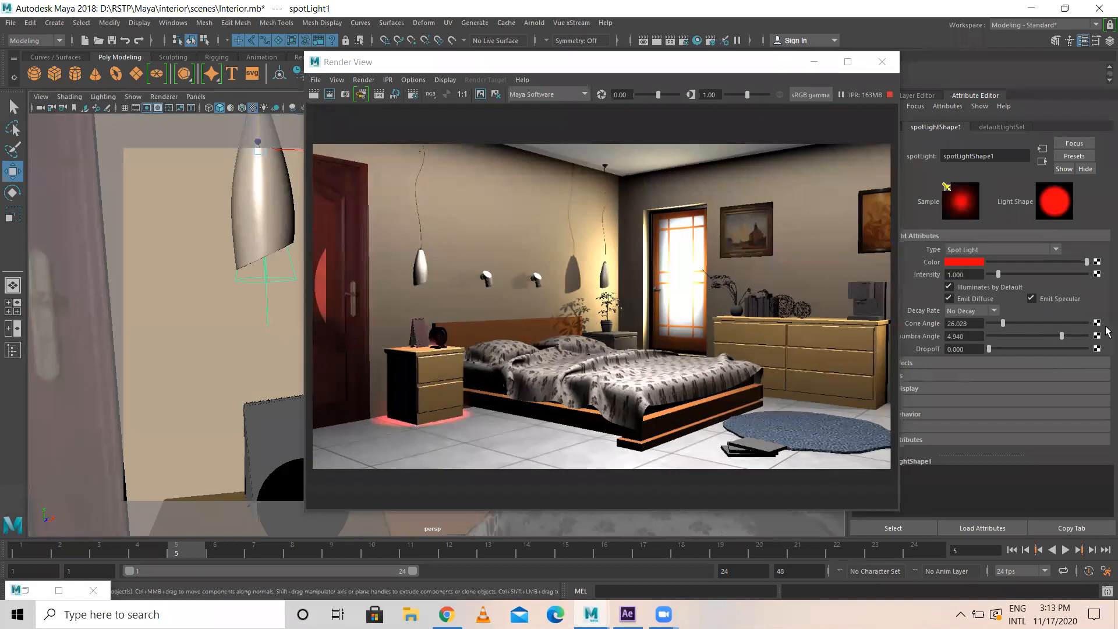
click(972, 263)
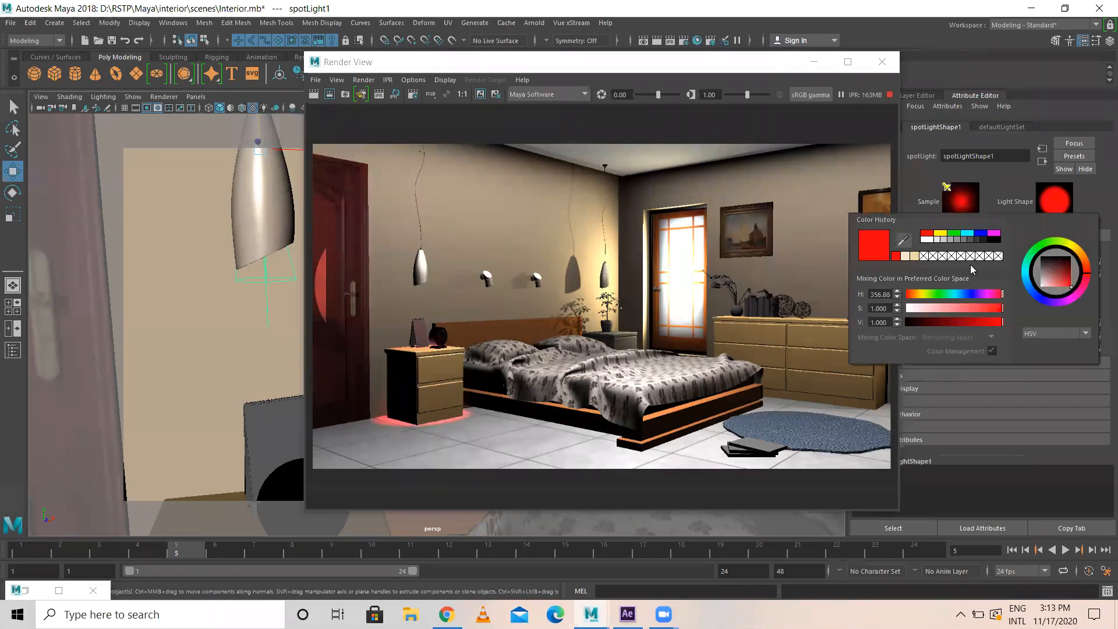
click(1083, 253)
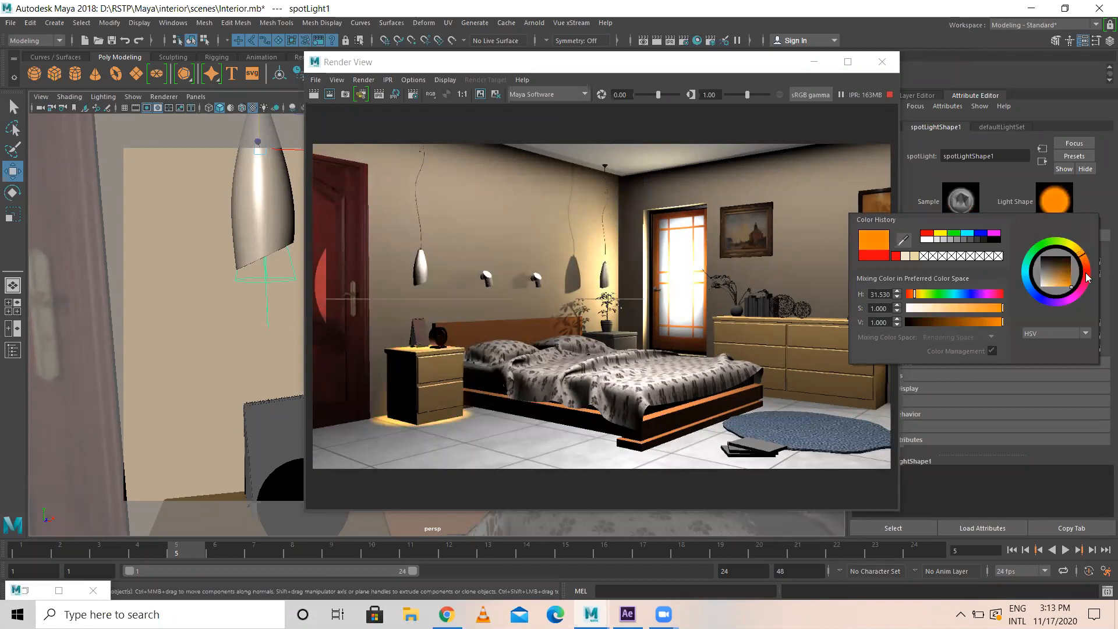
drag(1056, 283, 1053, 287)
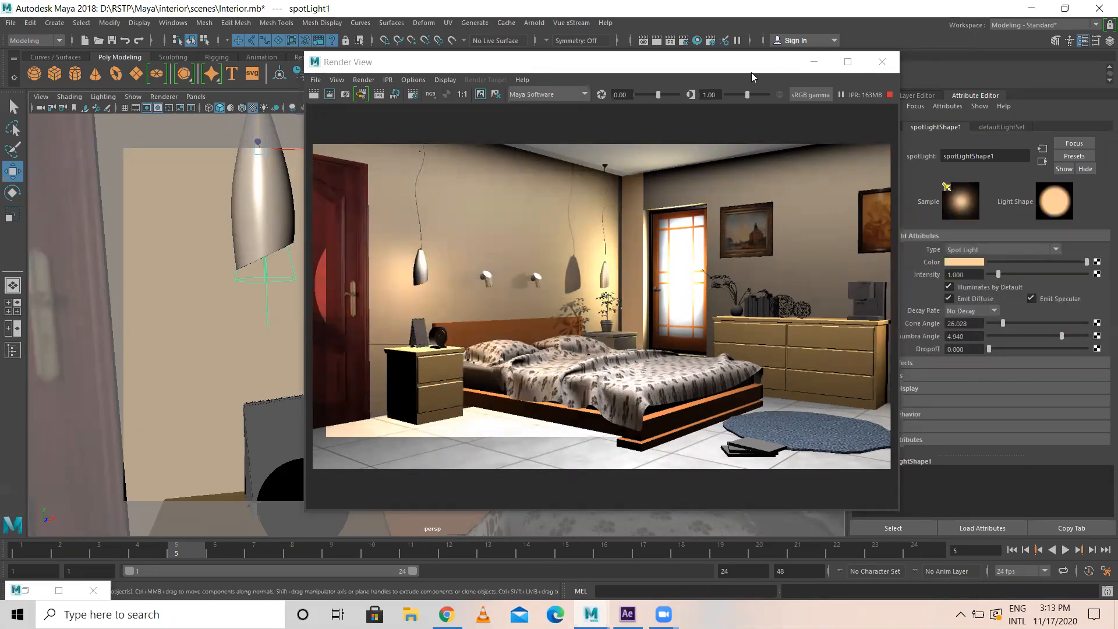
- Duplicate the pendant's spot light and place the copy inside the second pendant lamp, above the potted plant
drag(741, 68, 898, 340)
click(291, 268)
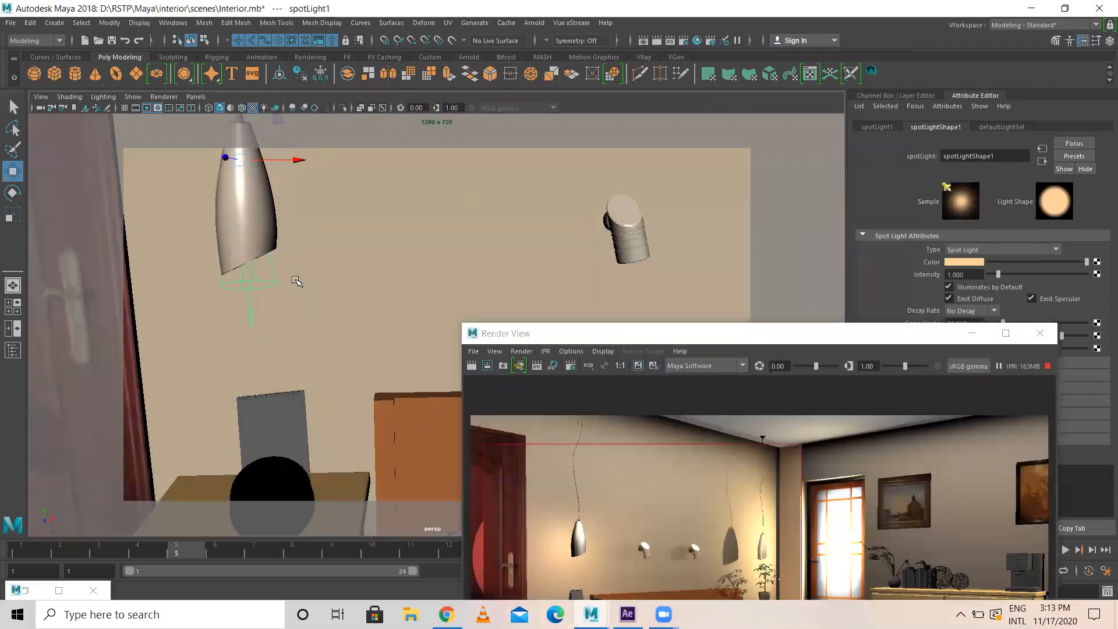
scroll(291, 268, down, 5)
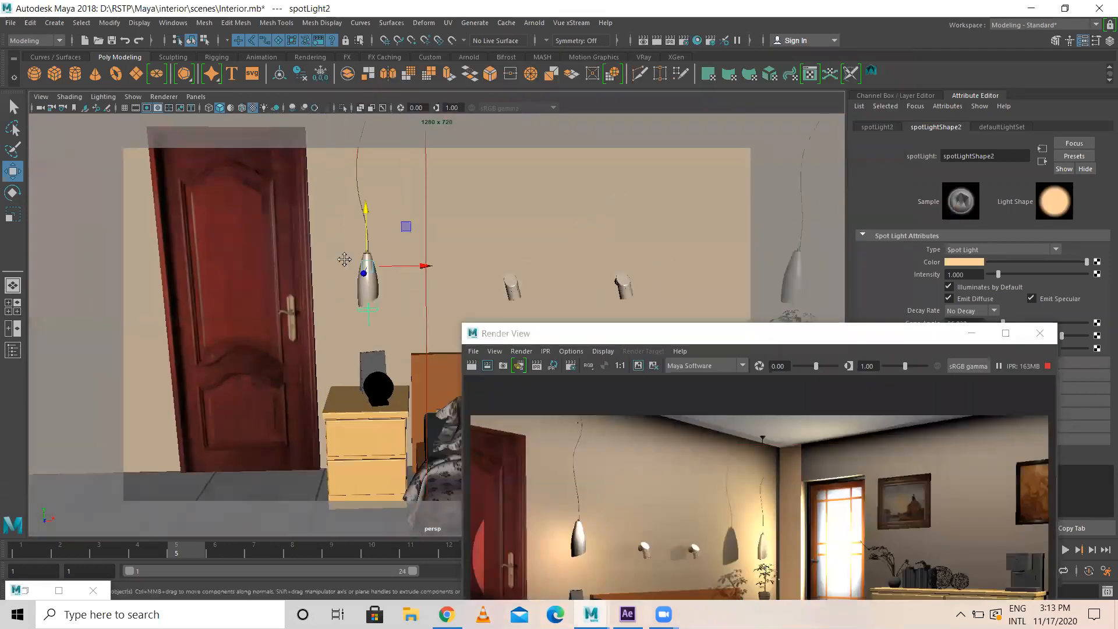
scroll(344, 259, down, 4)
drag(292, 229, 727, 257)
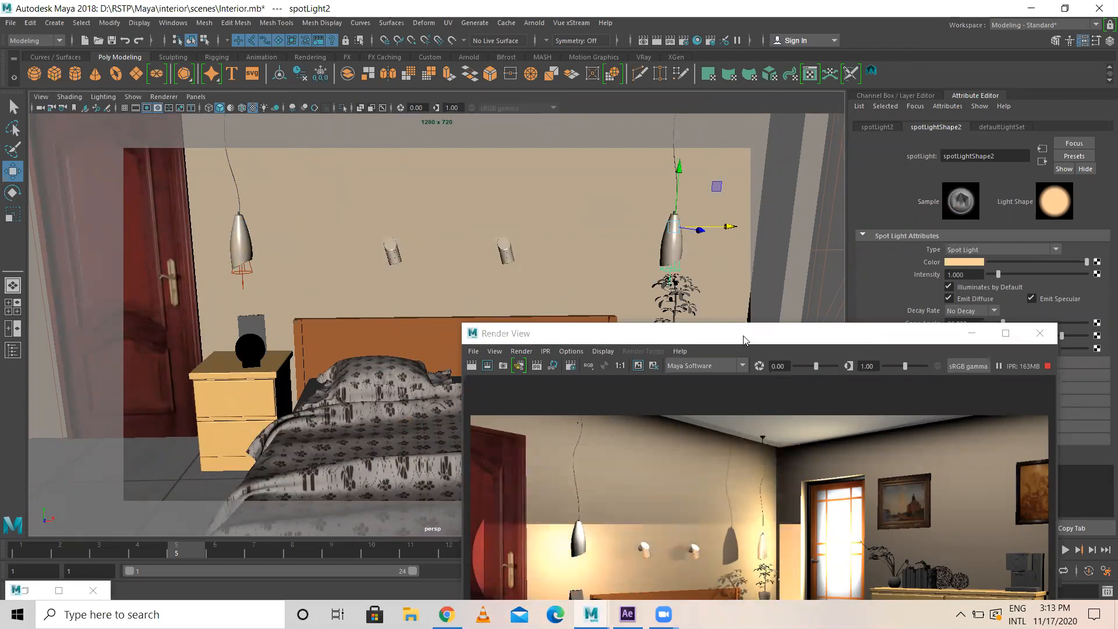
drag(743, 340, 670, 107)
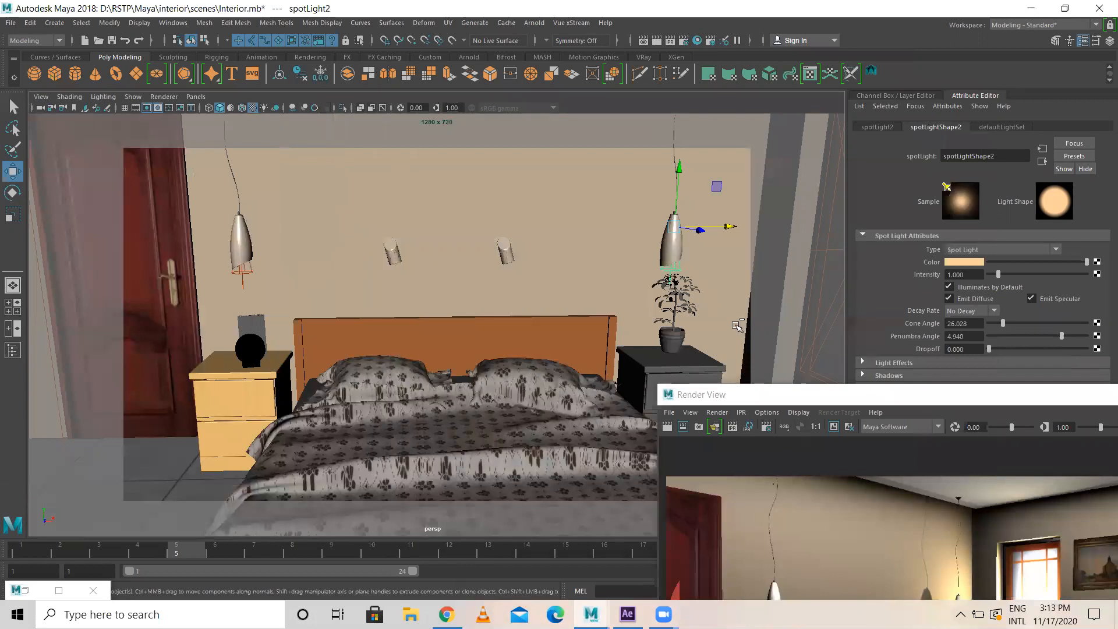
- Duplicate the second pendant's spot light, move the copy to the wall lamp nearer the plant, and tilt it about 14.5 degrees
key(ctrl+d)
drag(735, 230, 561, 270)
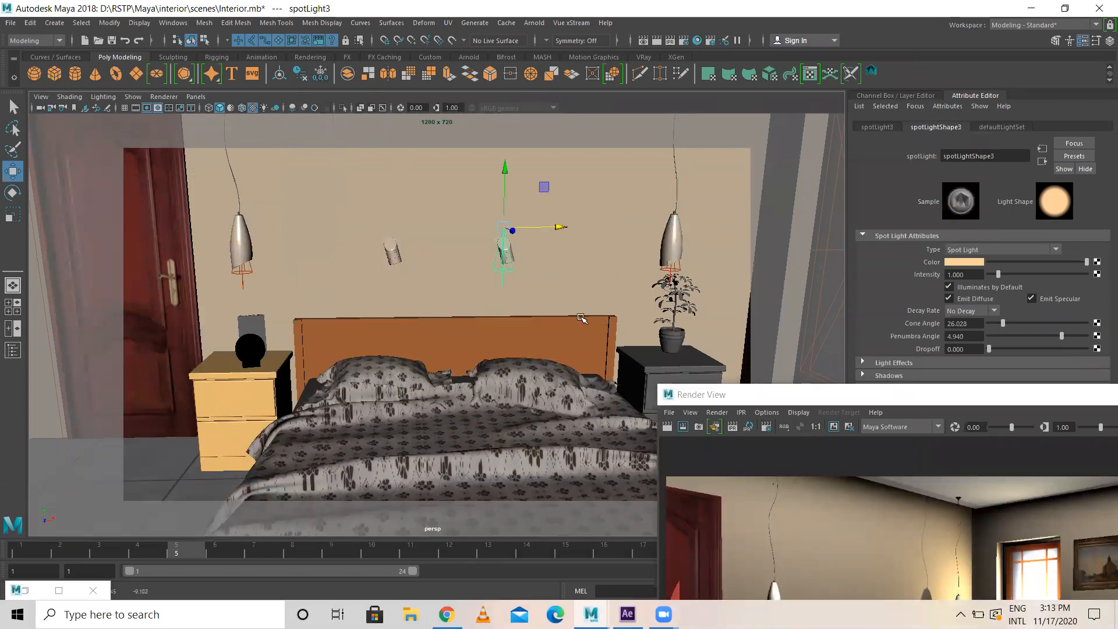
key(e)
scroll(502, 310, up, 5)
scroll(482, 267, down, 5)
alt+drag(478, 260, 452, 217)
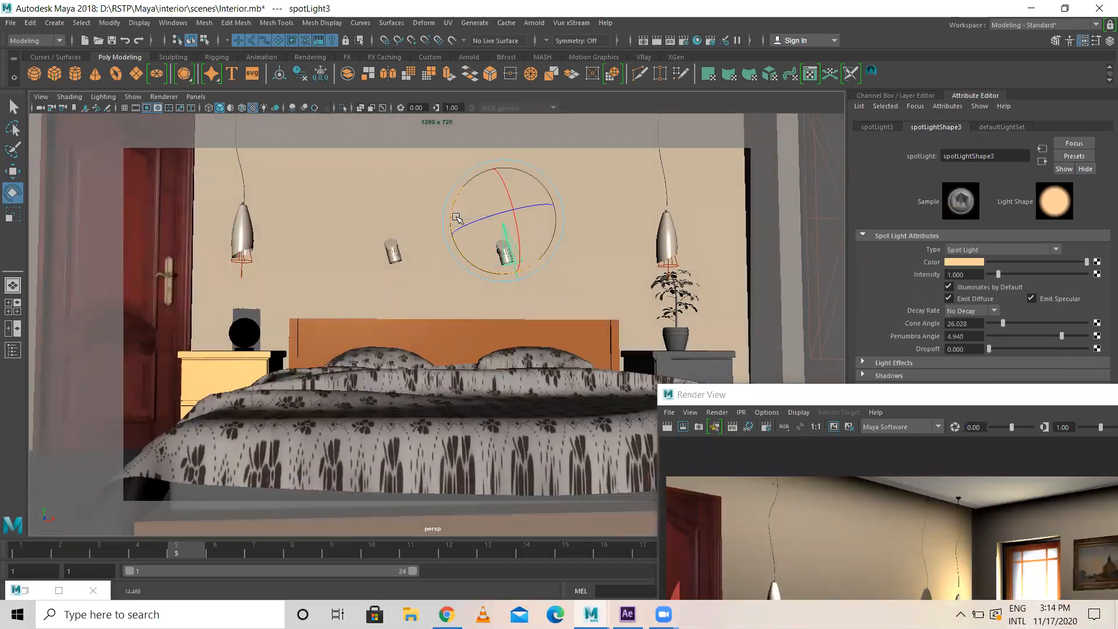
- Delete the copied spot light at the wall lamp nearer the plant
key(w)
drag(502, 165, 500, 197)
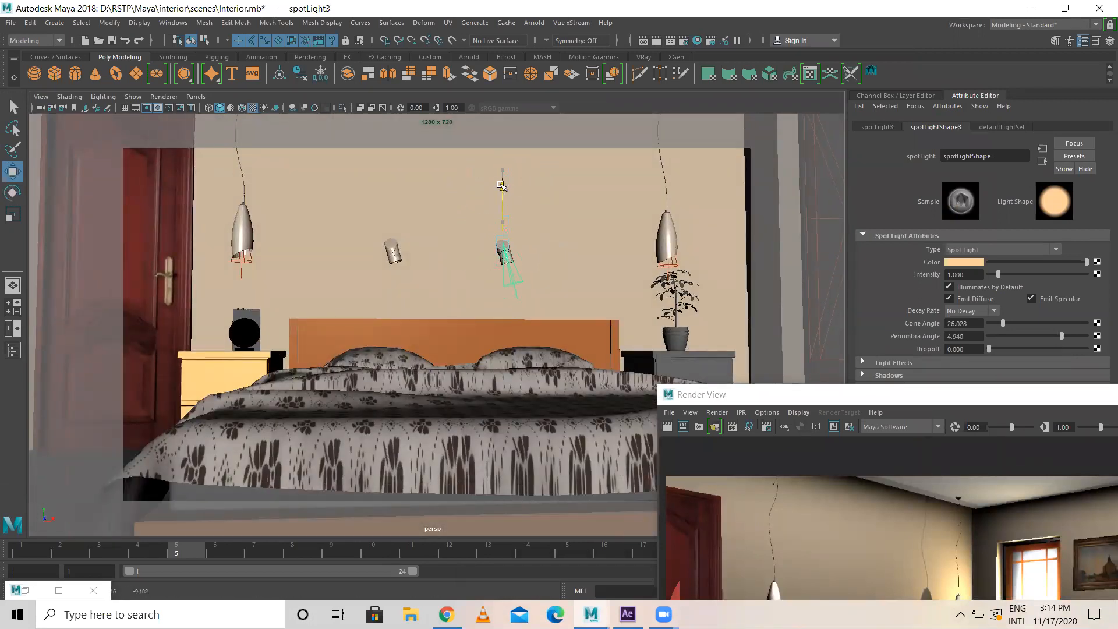
alt+drag(476, 284, 606, 302)
alt+right_drag(606, 302, 682, 310)
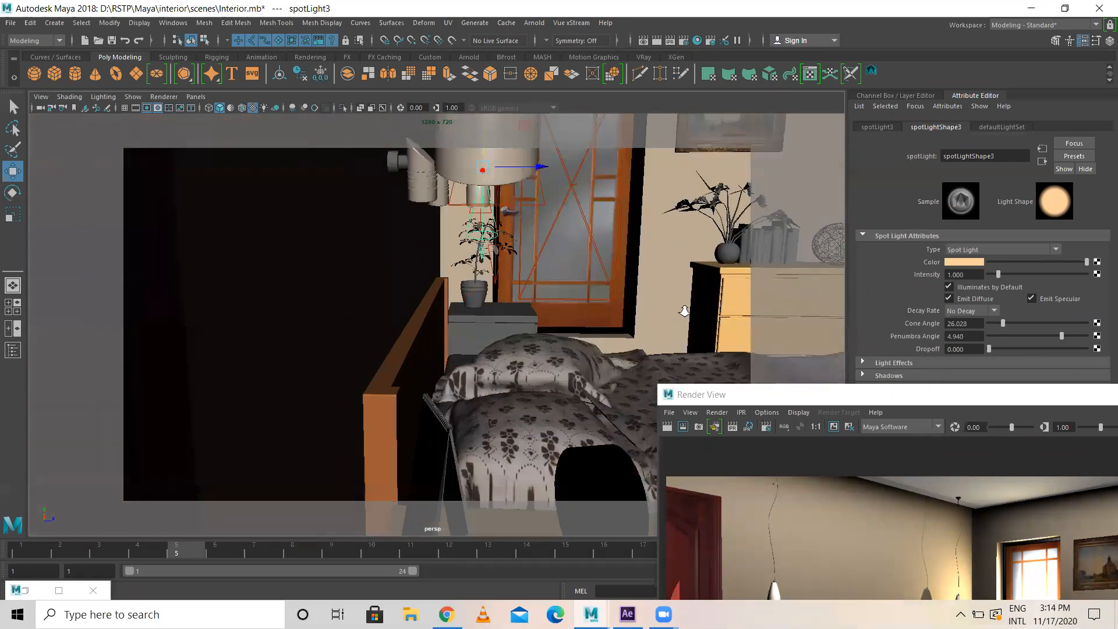
alt+drag(682, 310, 506, 277)
alt+middle_drag(573, 200, 572, 267)
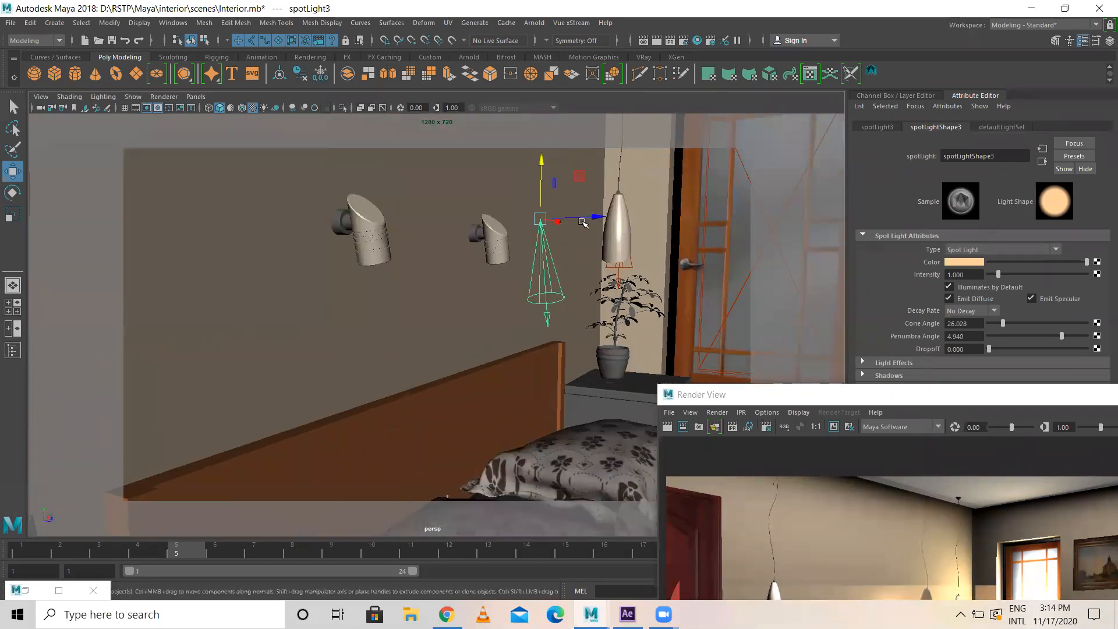
key(Delete)
- Create a point light and raise it from the floor to the height of the wall lamps above the bed
alt+drag(587, 267, 460, 319)
scroll(616, 298, down, 5)
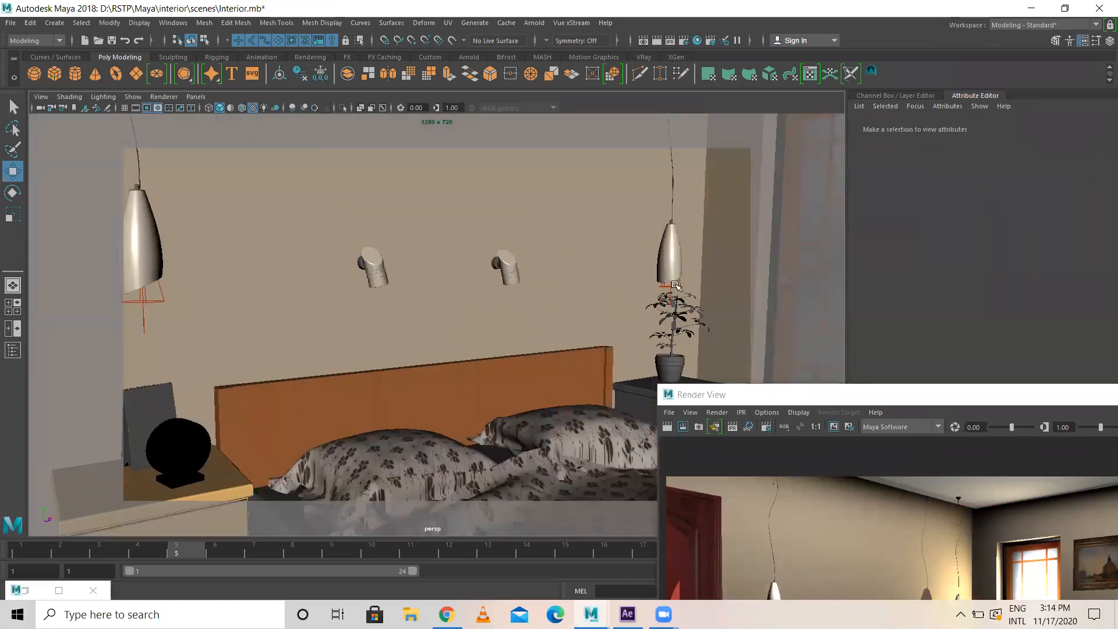
click(675, 285)
click(152, 299)
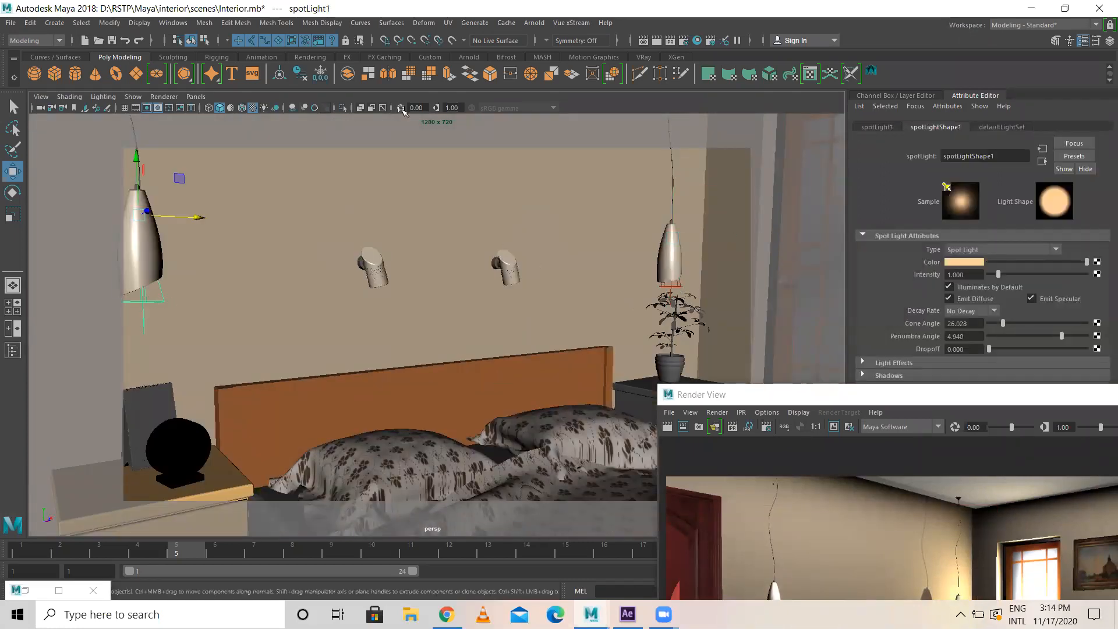
click(54, 23)
mouse_move(107, 91)
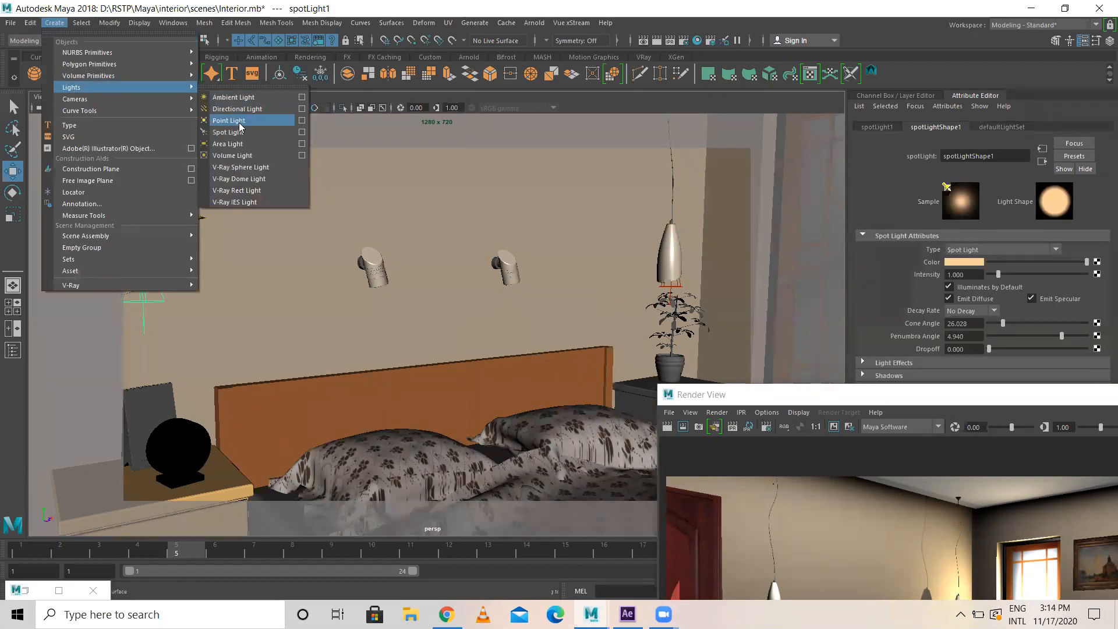
click(229, 121)
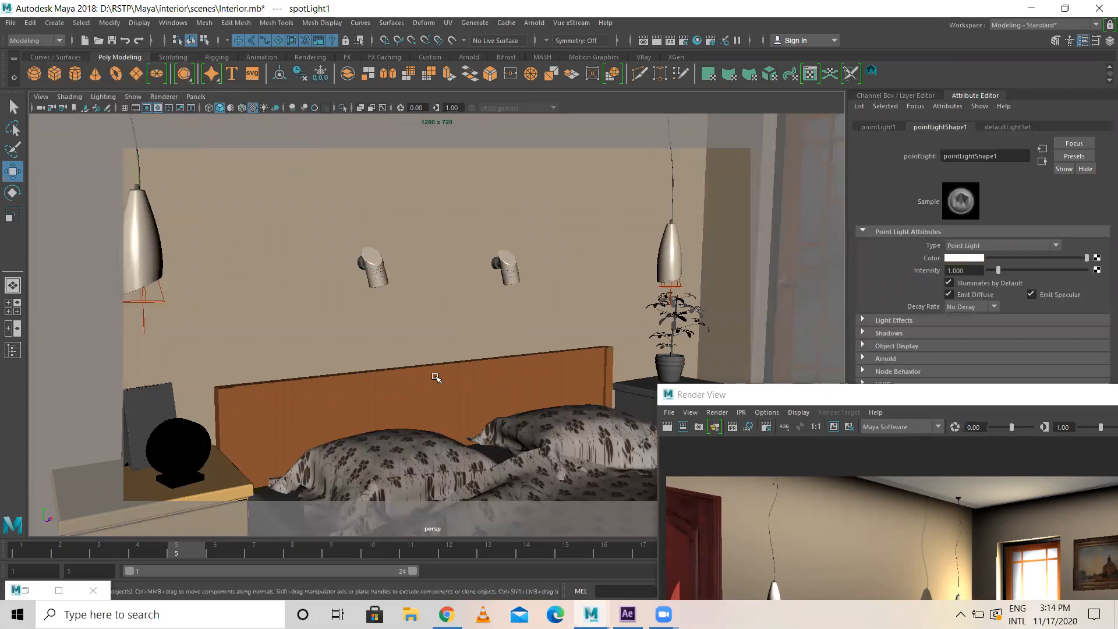
scroll(600, 449, down, 5)
scroll(577, 459, down, 2)
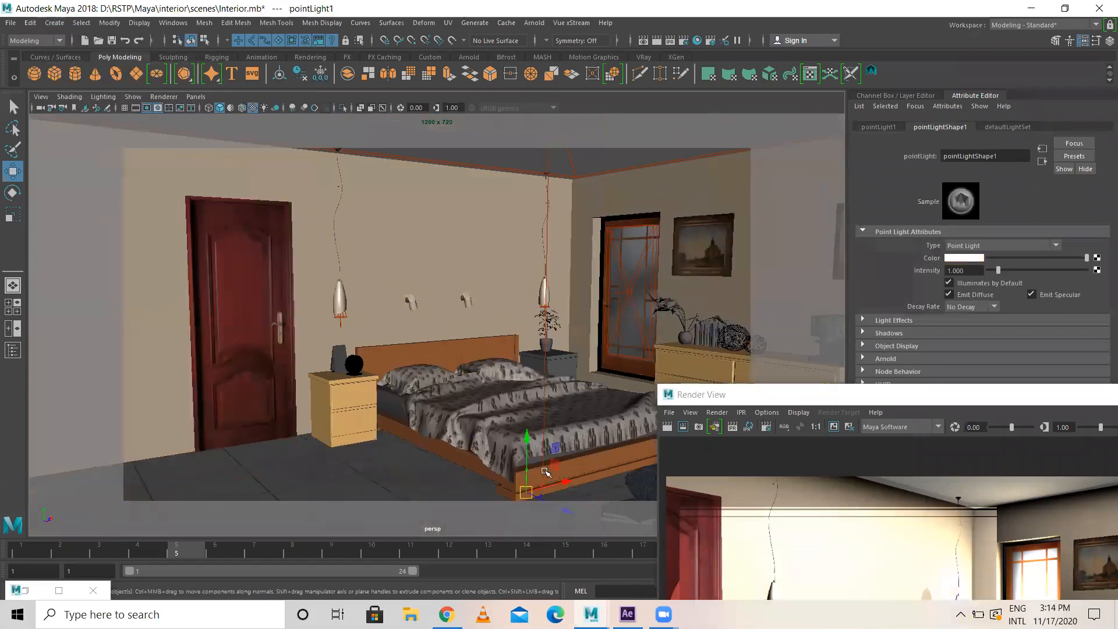
drag(527, 488, 425, 308)
key(f)
alt+drag(382, 348, 759, 353)
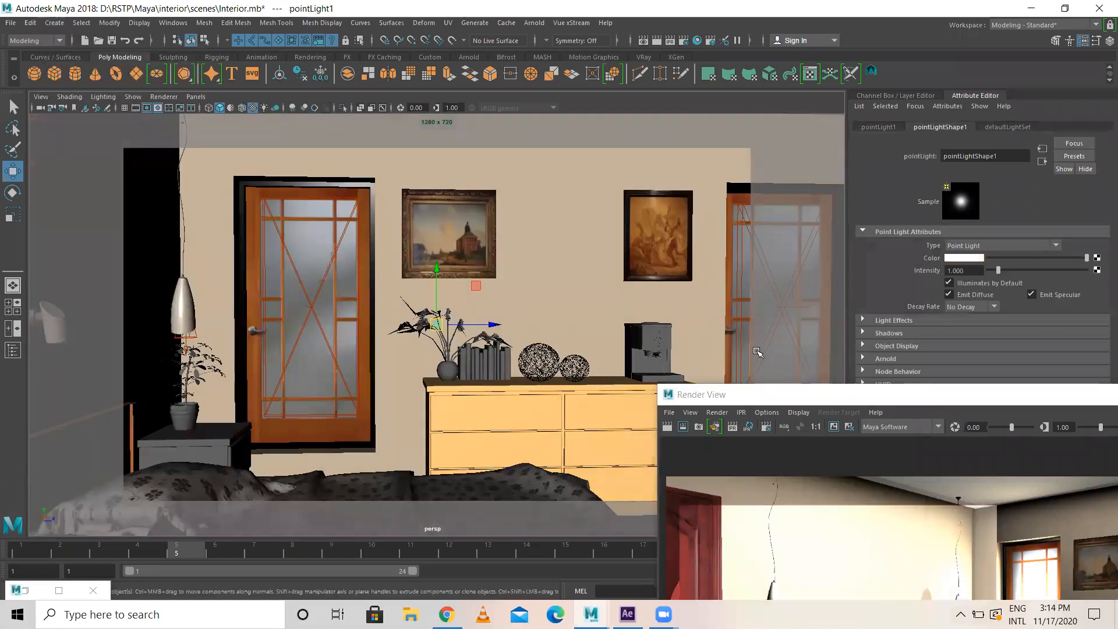
- Move the point light back toward the headboard wall, close to the plane of the wall lamps
drag(798, 387, 736, 62)
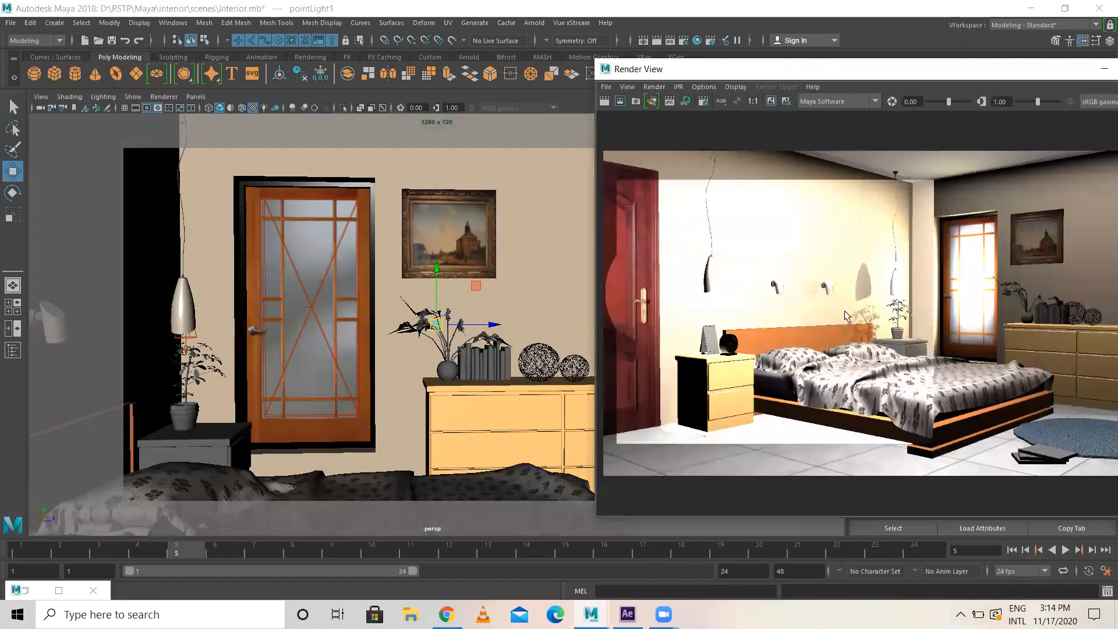
drag(494, 325, 156, 325)
alt+middle_drag(134, 284, 498, 238)
drag(520, 277, 192, 278)
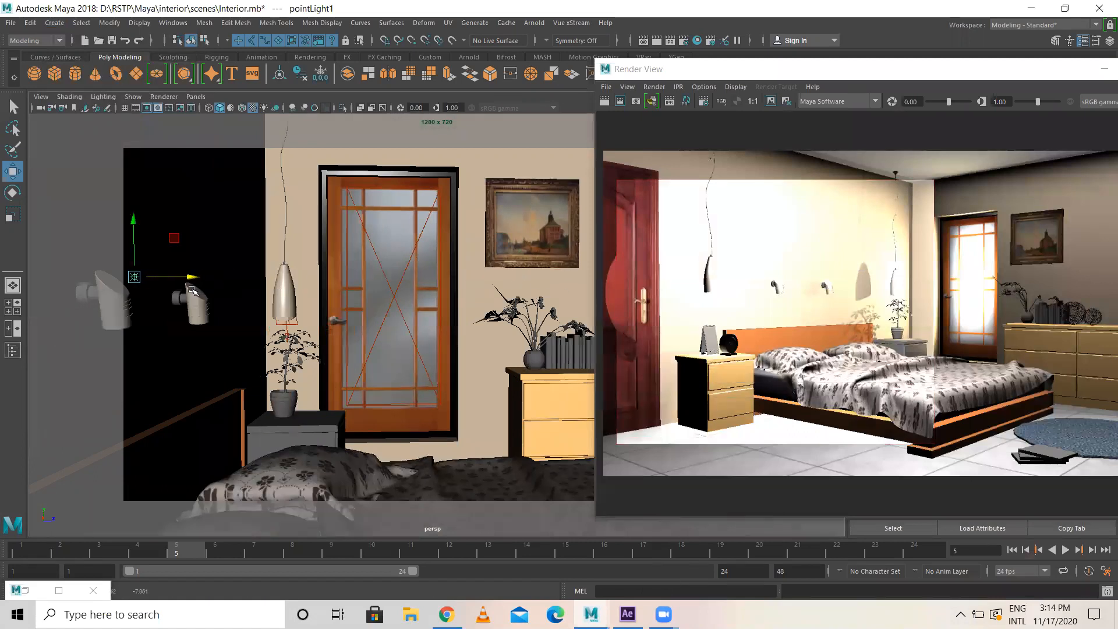
- Position the point light at the lower opening of the wall lamp nearer the door
alt+drag(258, 314, 160, 344)
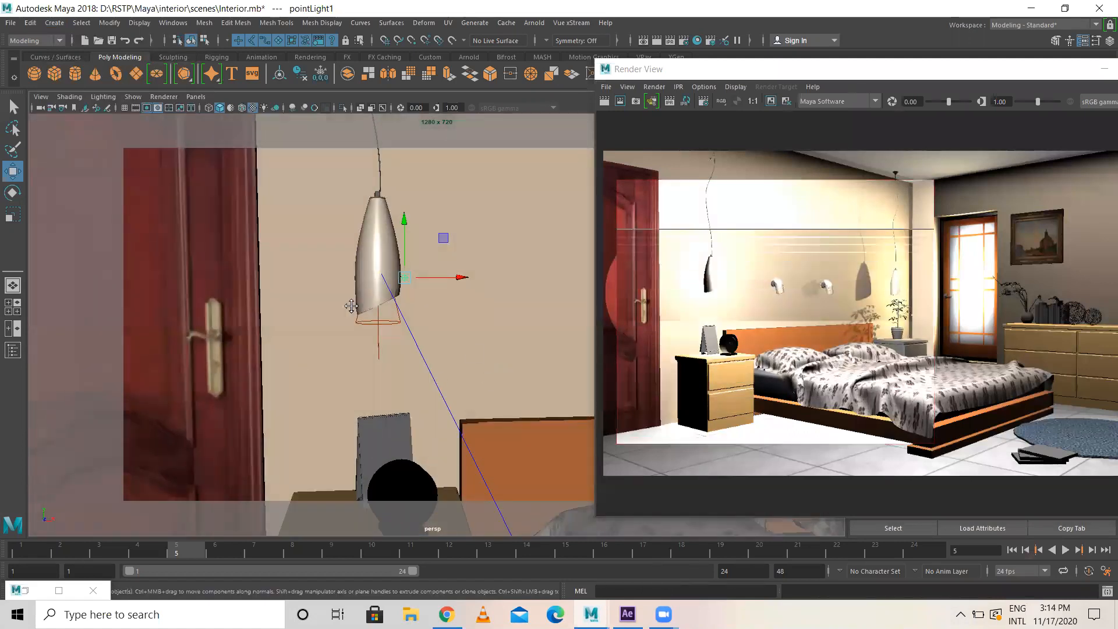
alt+middle_drag(352, 305, 160, 222)
drag(162, 180, 320, 325)
alt+drag(282, 377, 364, 382)
drag(474, 331, 454, 314)
drag(502, 370, 510, 370)
drag(458, 318, 459, 317)
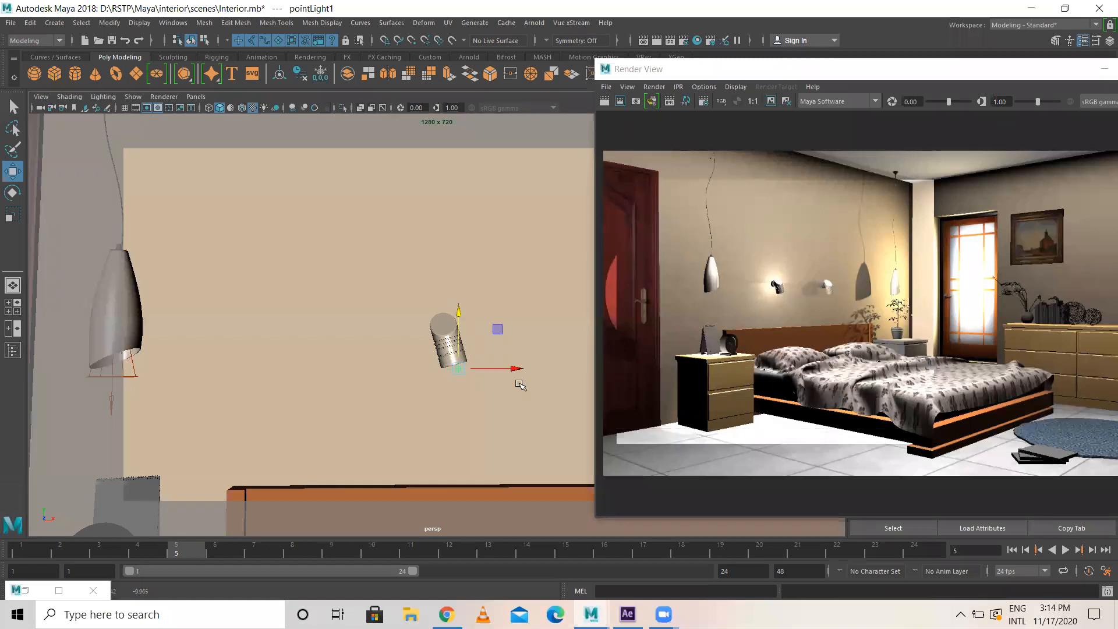
click(508, 370)
key(f)
alt+drag(449, 367, 512, 375)
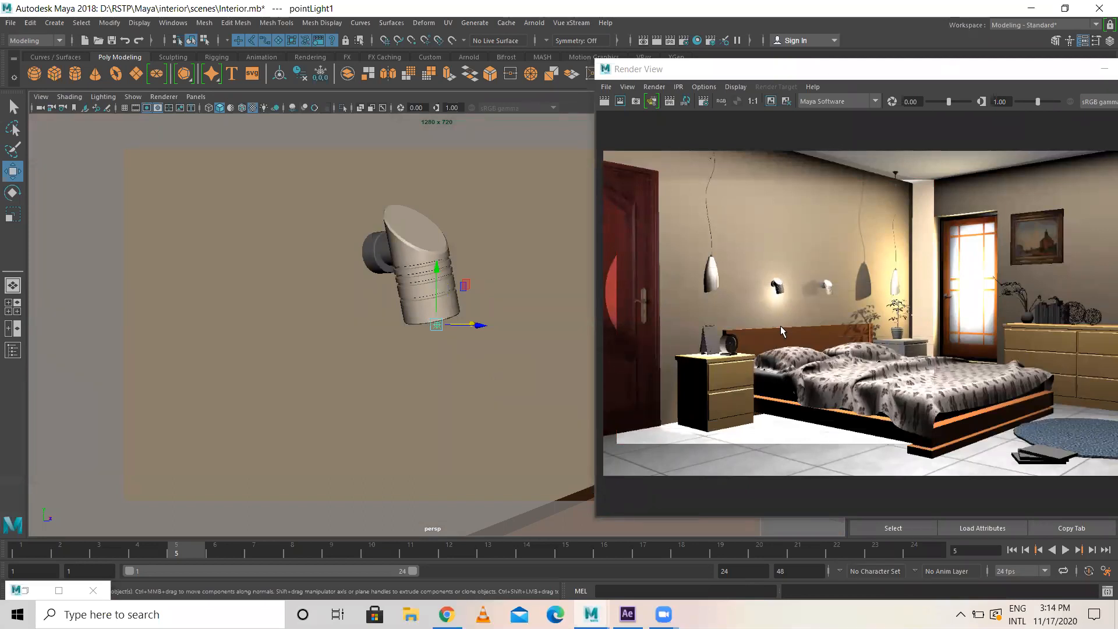
- Set the point light's decay rate to Linear and check its glow in the IPR render
drag(784, 70, 469, 487)
click(990, 307)
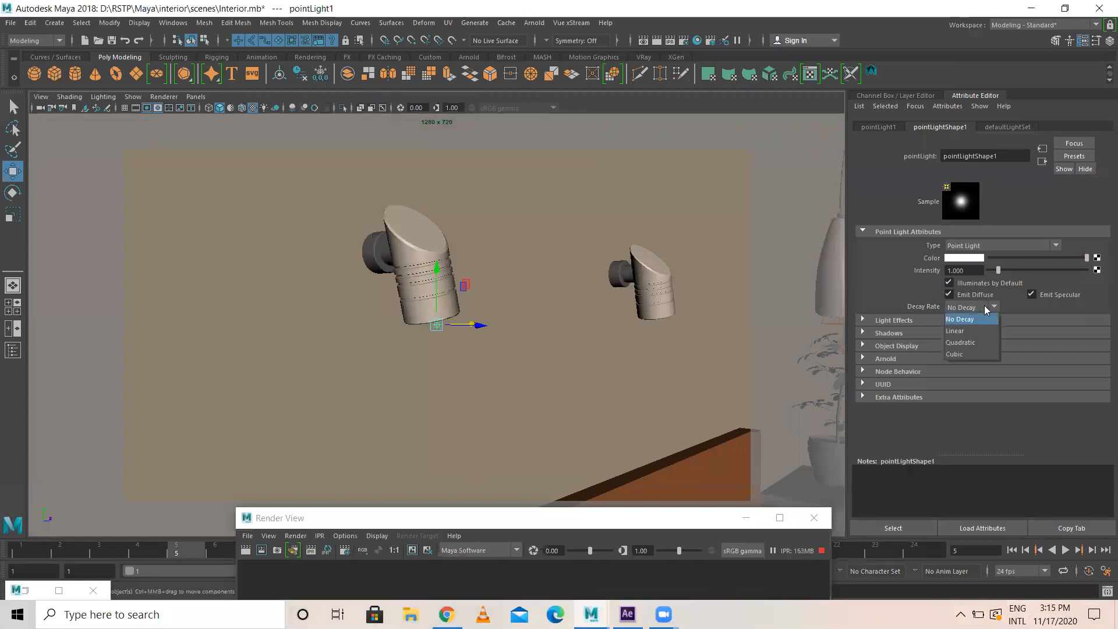
click(976, 330)
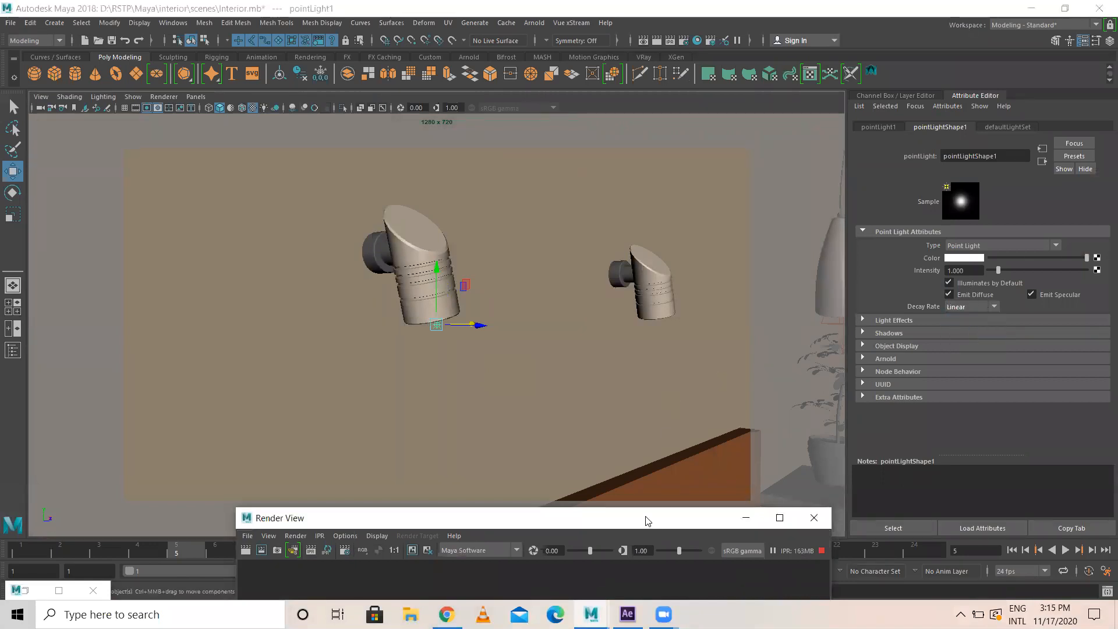
drag(645, 520, 626, 85)
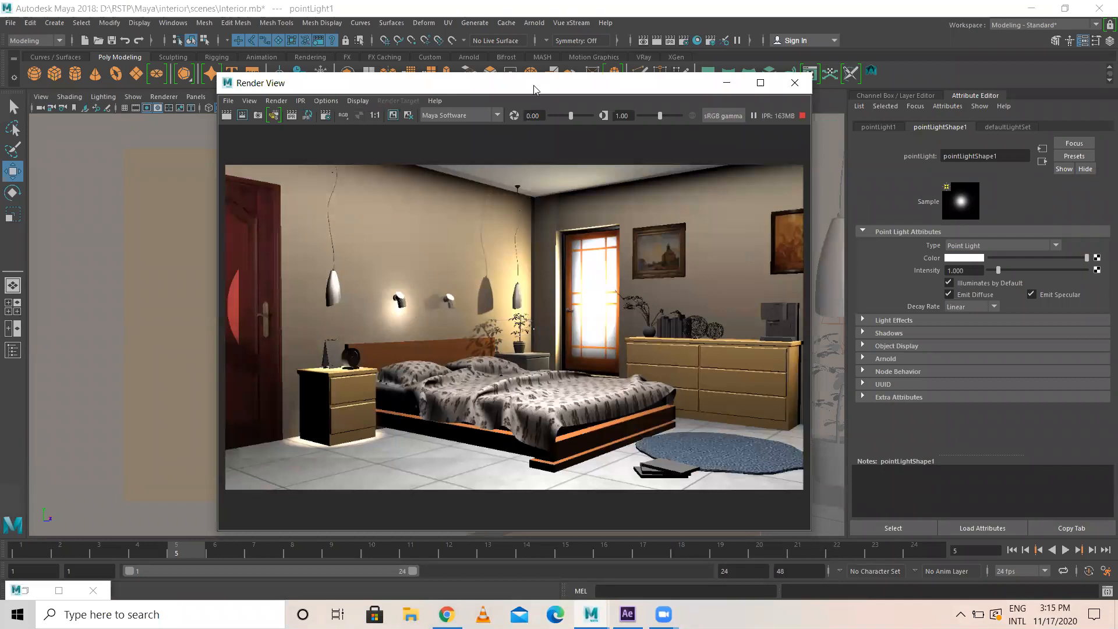
- Reduce the point light's intensity to 0.5 and check the IPR render
drag(535, 89, 521, 463)
double_click(976, 270)
text(0.5)
key(Return)
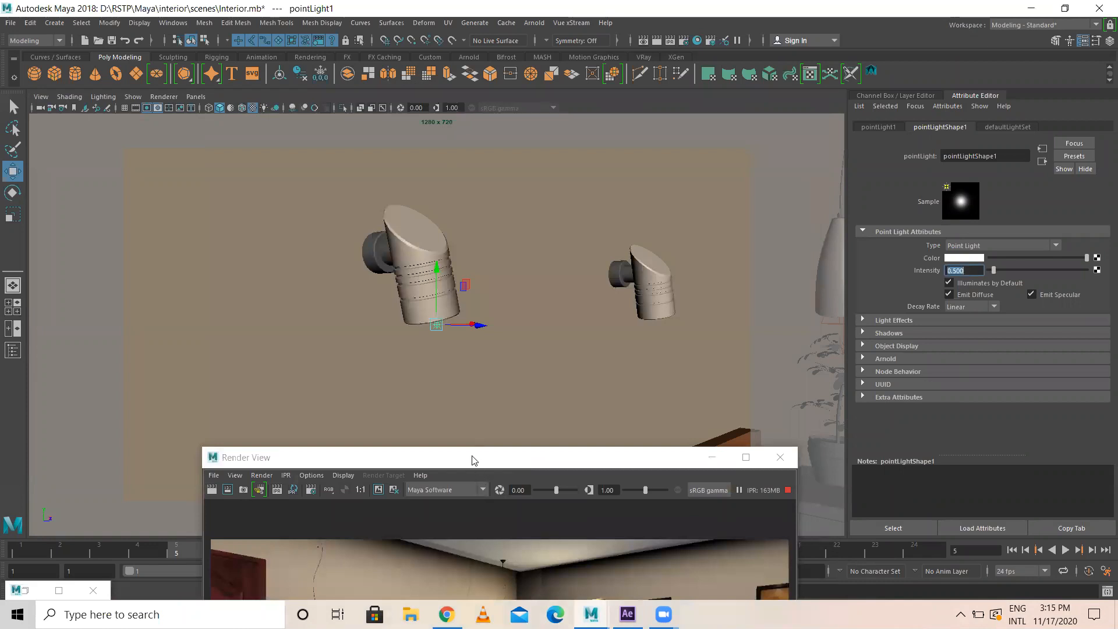
drag(473, 460, 512, 133)
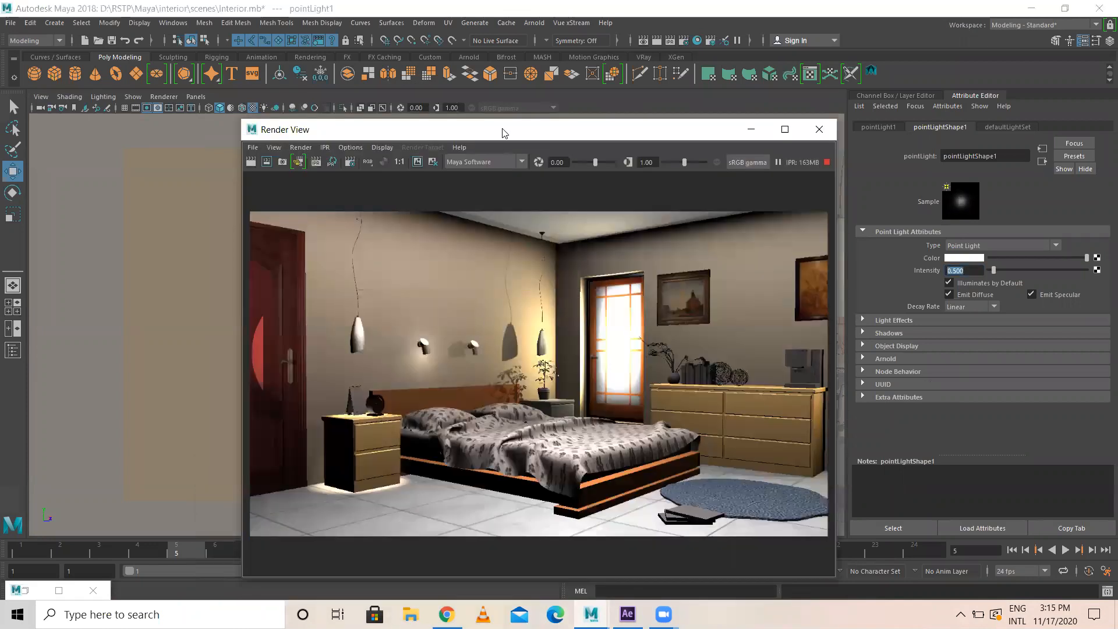
- Change the point light's color to a saturated yellow-orange and check the IPR render
drag(499, 139, 478, 334)
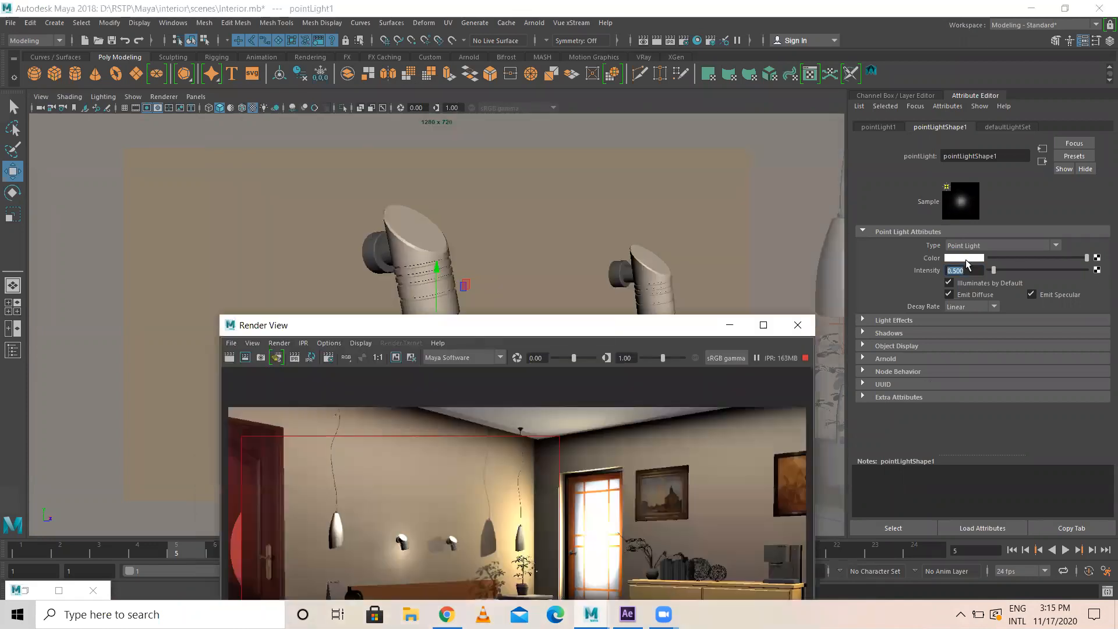
click(964, 258)
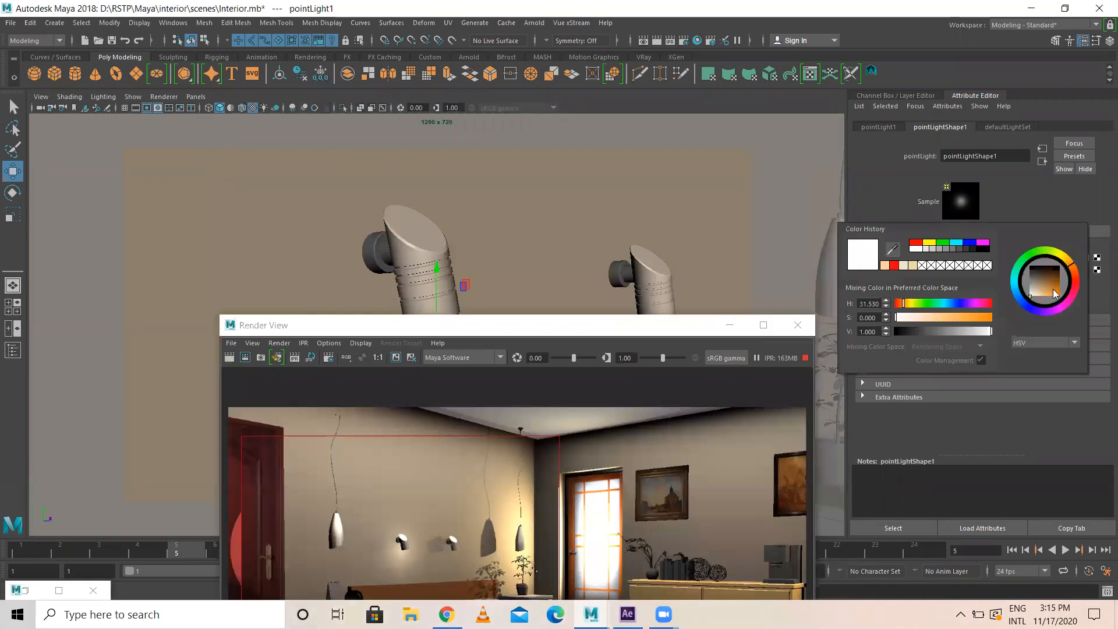
drag(1055, 263, 1064, 261)
click(1058, 309)
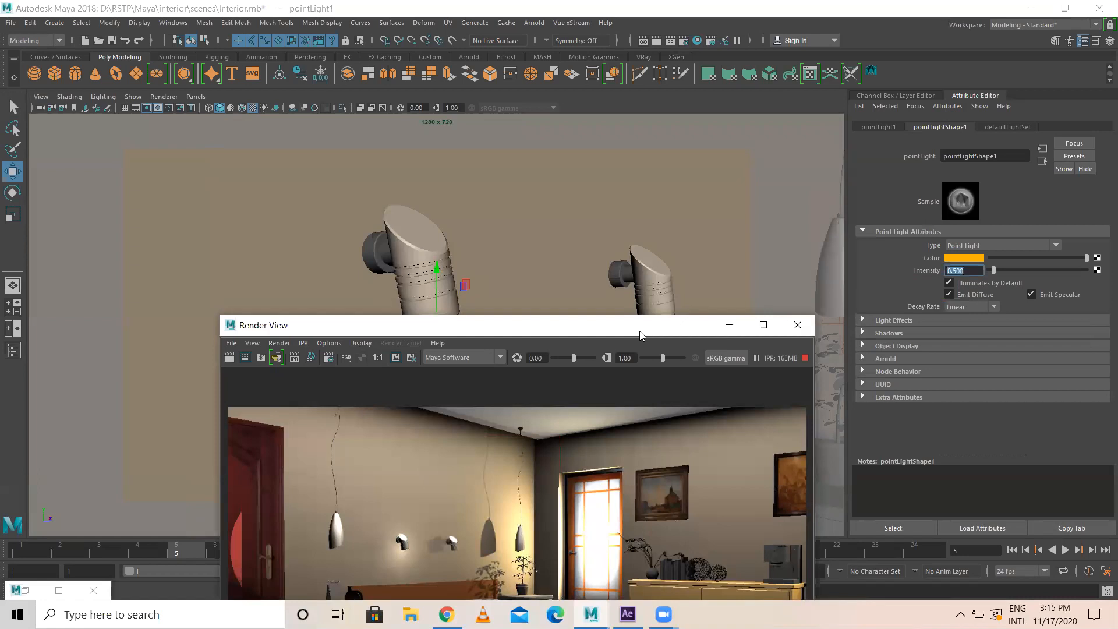
drag(640, 335, 778, 157)
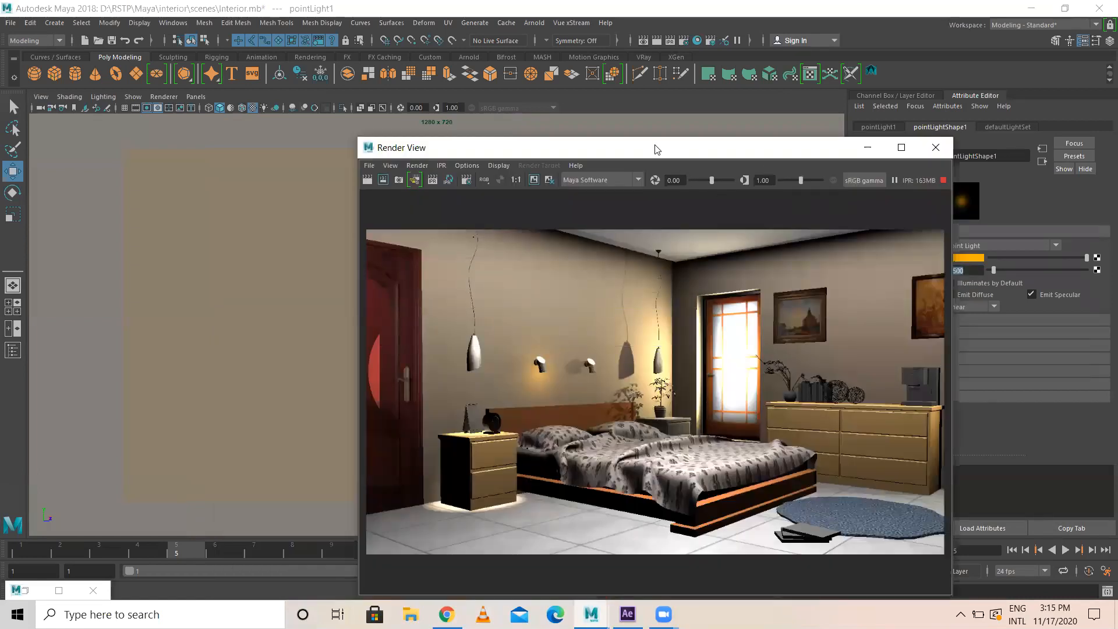
- Duplicate the orange point light to the lower opening of the wall lamp nearer the plant and inspect the full-screen render
drag(655, 149, 637, 454)
click(483, 328)
key(ctrl+d)
alt+drag(597, 357, 525, 363)
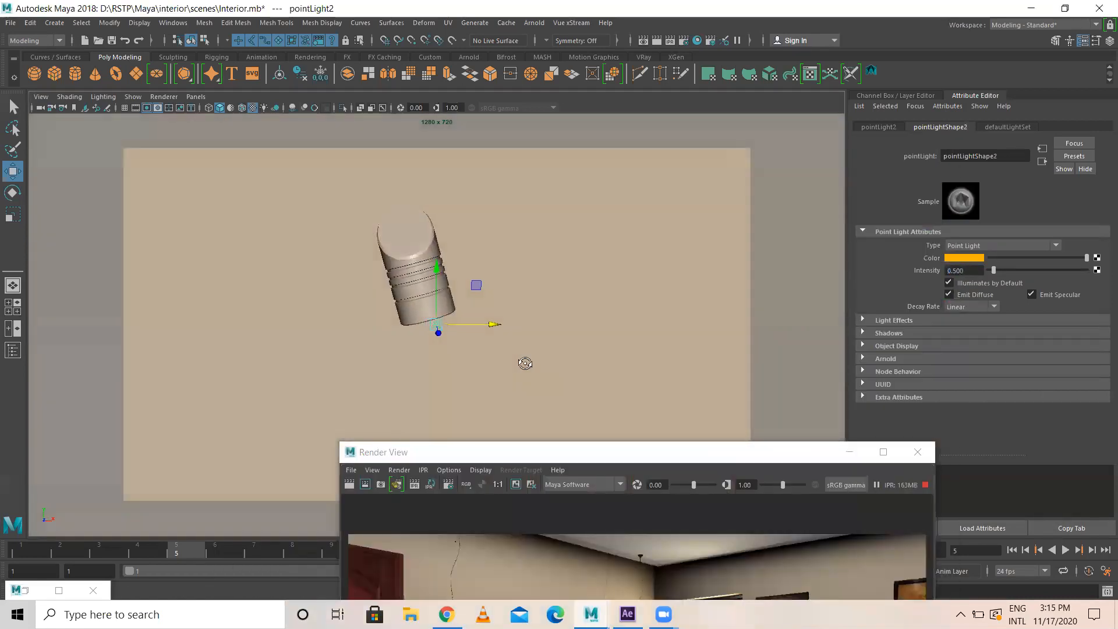
drag(494, 326, 882, 341)
scroll(548, 297, down, 3)
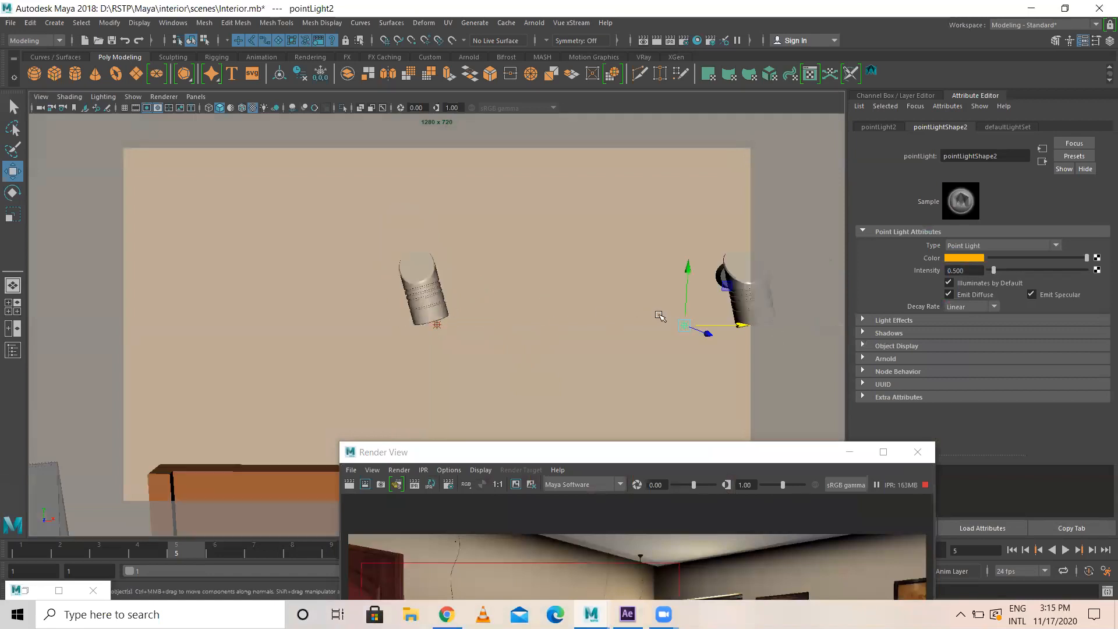
alt+middle_drag(660, 316, 406, 284)
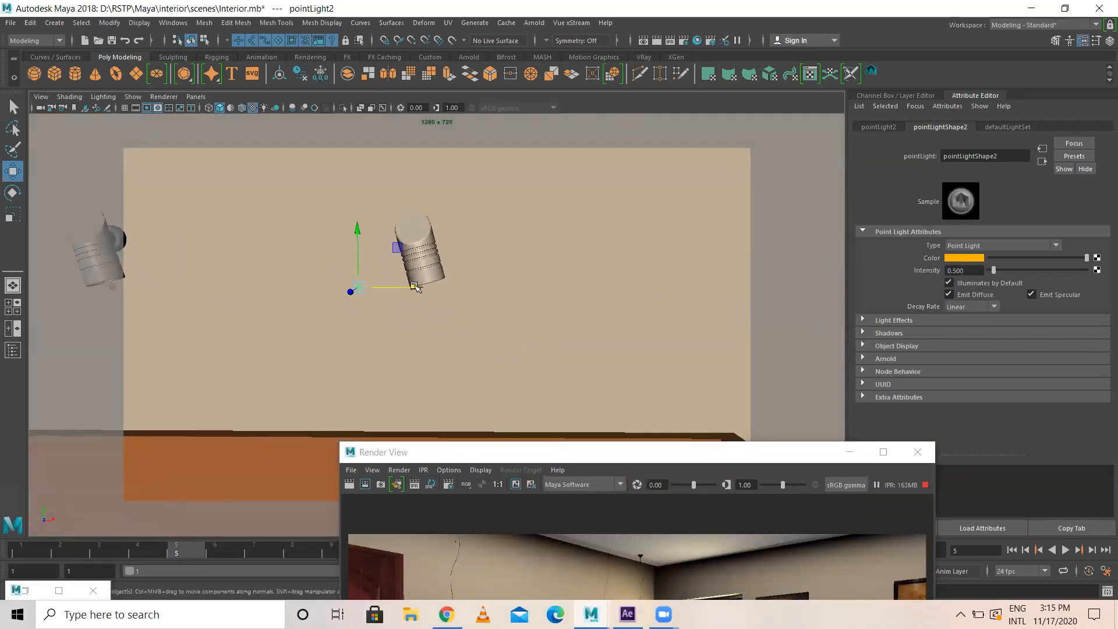
drag(415, 287, 448, 289)
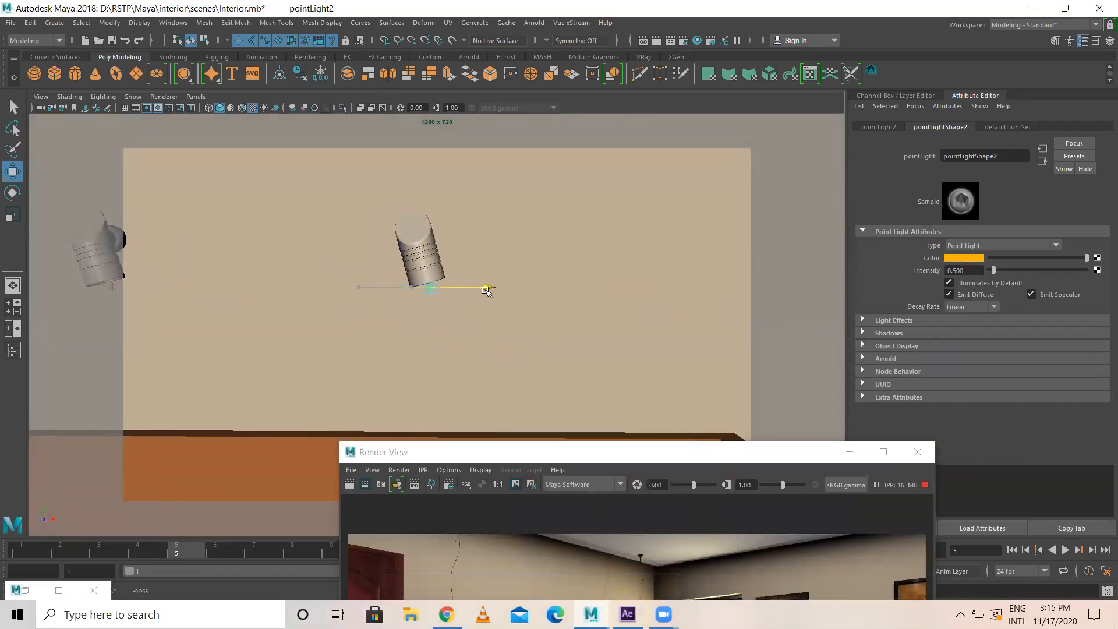
click(574, 458)
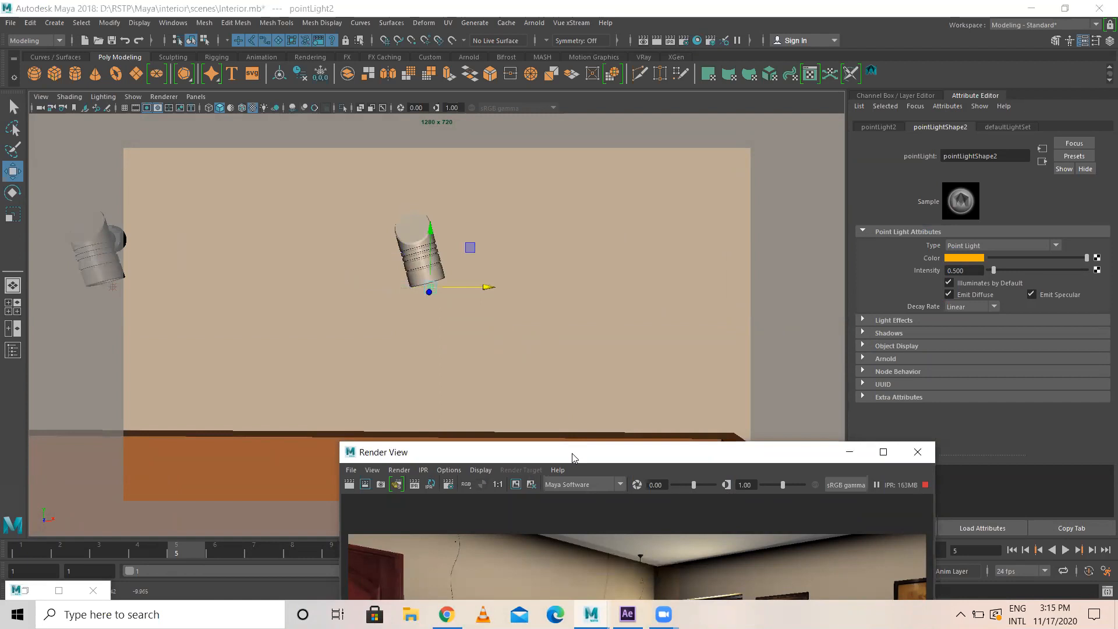
double_click(574, 458)
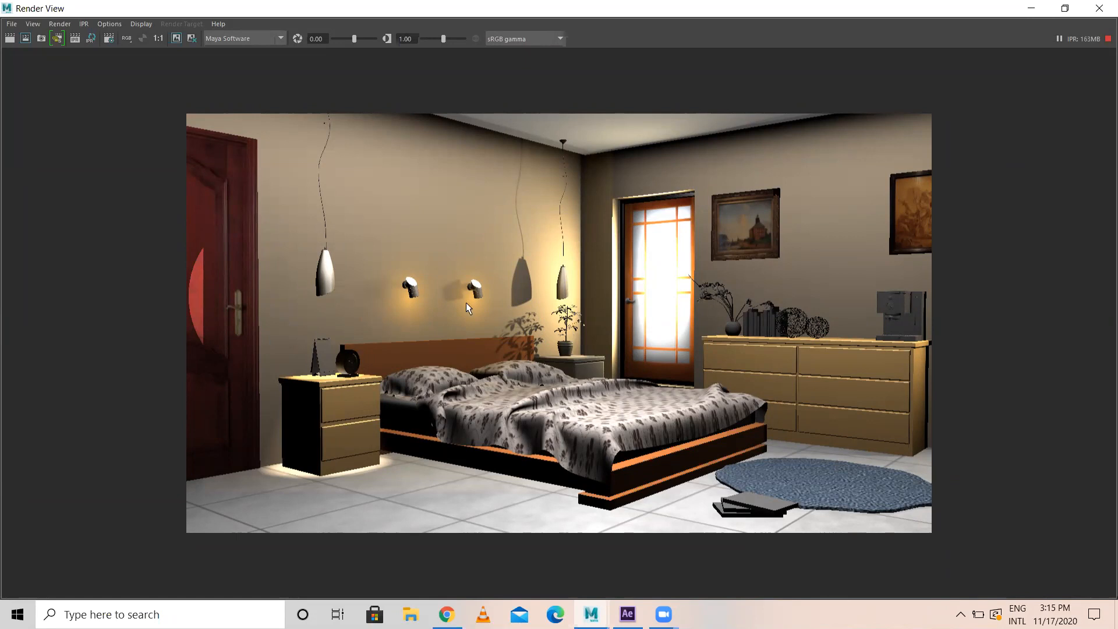
click(1031, 9)
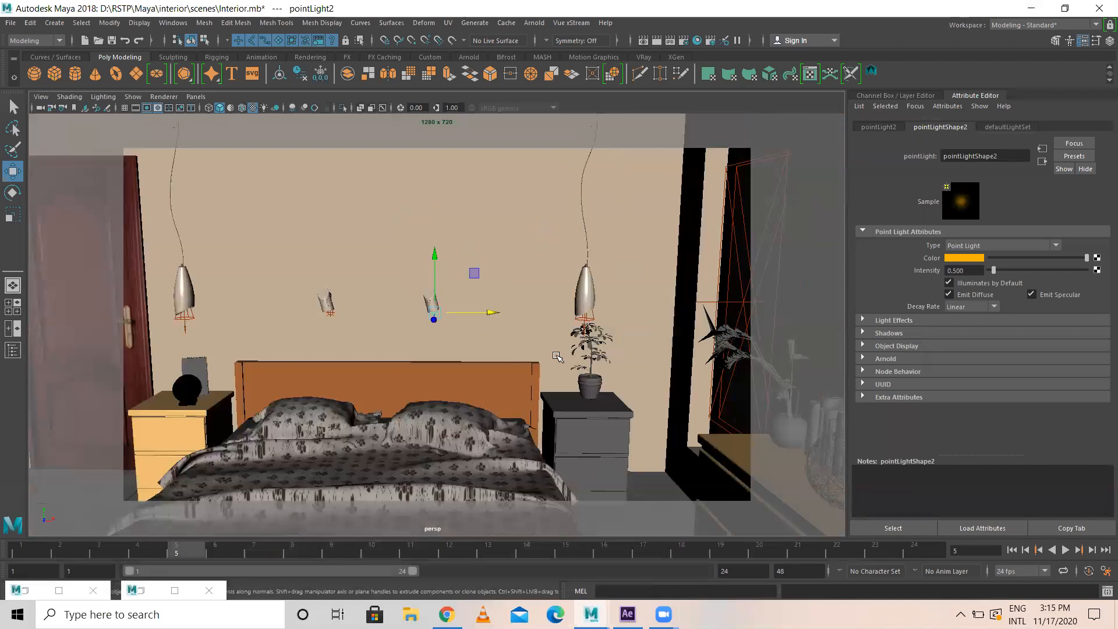
- Create a polygon cylinder and raise it from the floor into the upper part of the room
scroll(207, 316, down, 5)
alt+drag(270, 340, 377, 332)
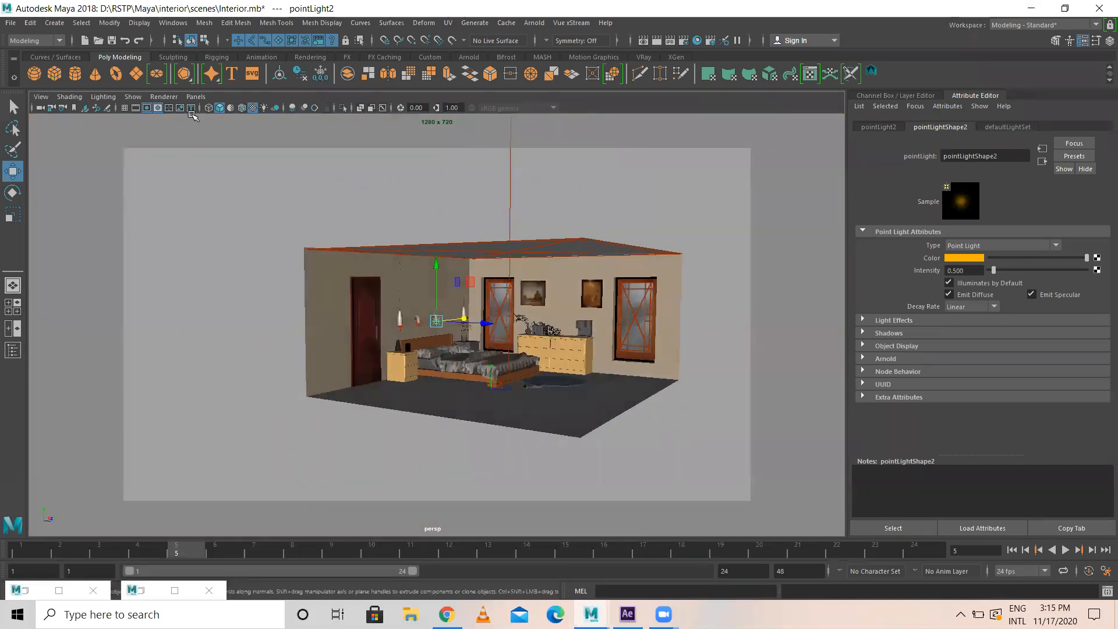
click(75, 73)
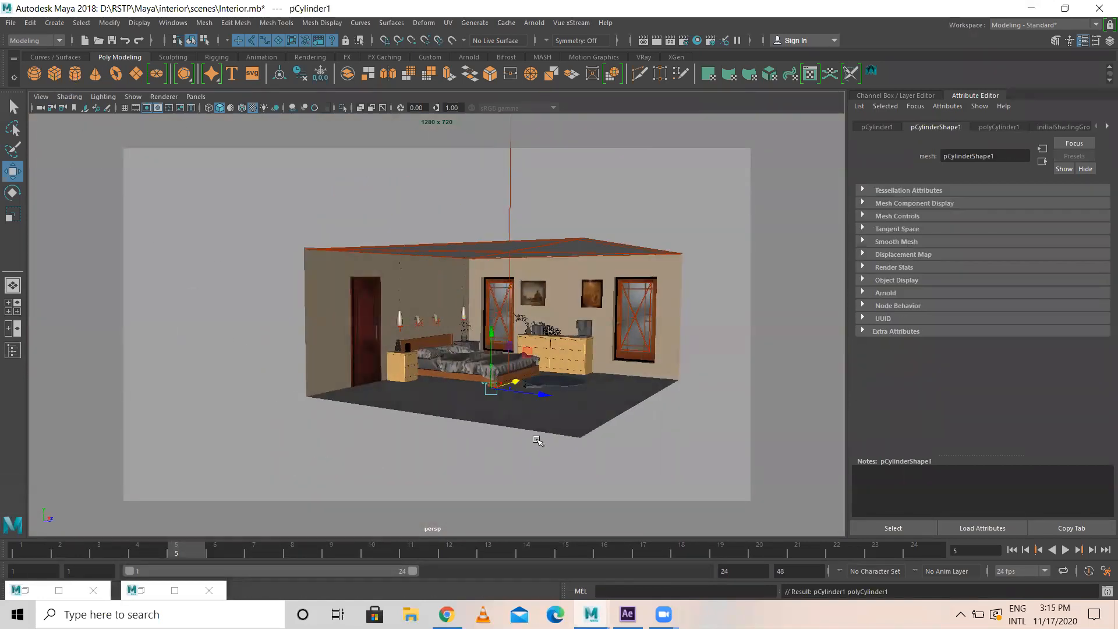
drag(489, 336, 438, 324)
key(f)
- Scale the cylinder into a small, thin round disc for a ceiling lamp and inspect its shape from below
key(r)
scroll(382, 345, down, 5)
alt+drag(381, 344, 435, 333)
alt+drag(527, 379, 431, 327)
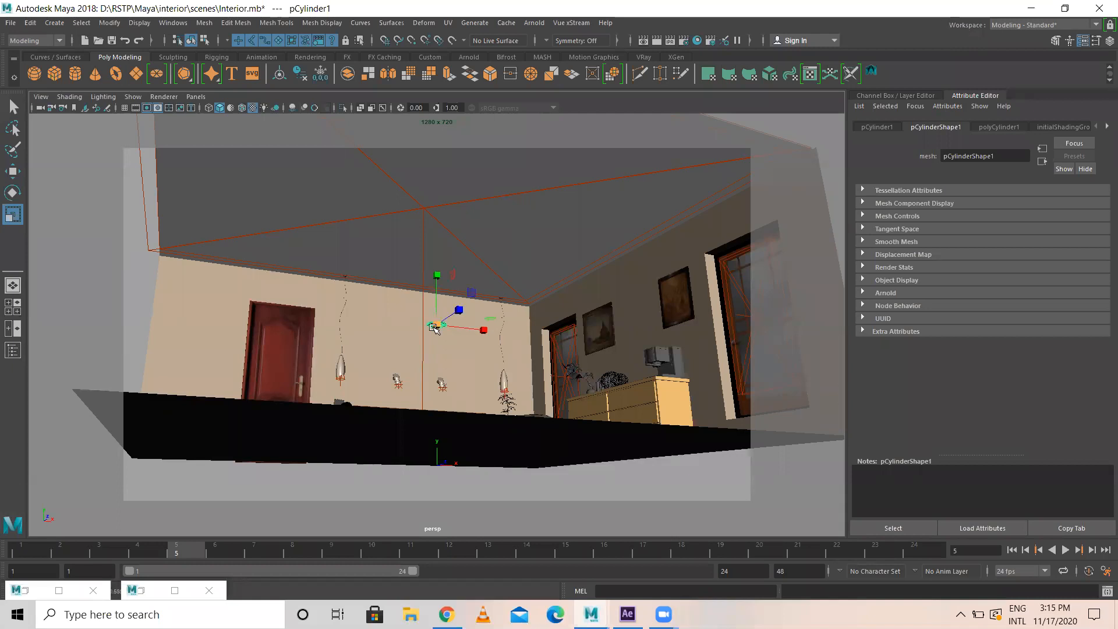
key(w)
scroll(461, 335, up, 3)
alt+drag(466, 352, 515, 357)
alt+right_drag(516, 356, 846, 397)
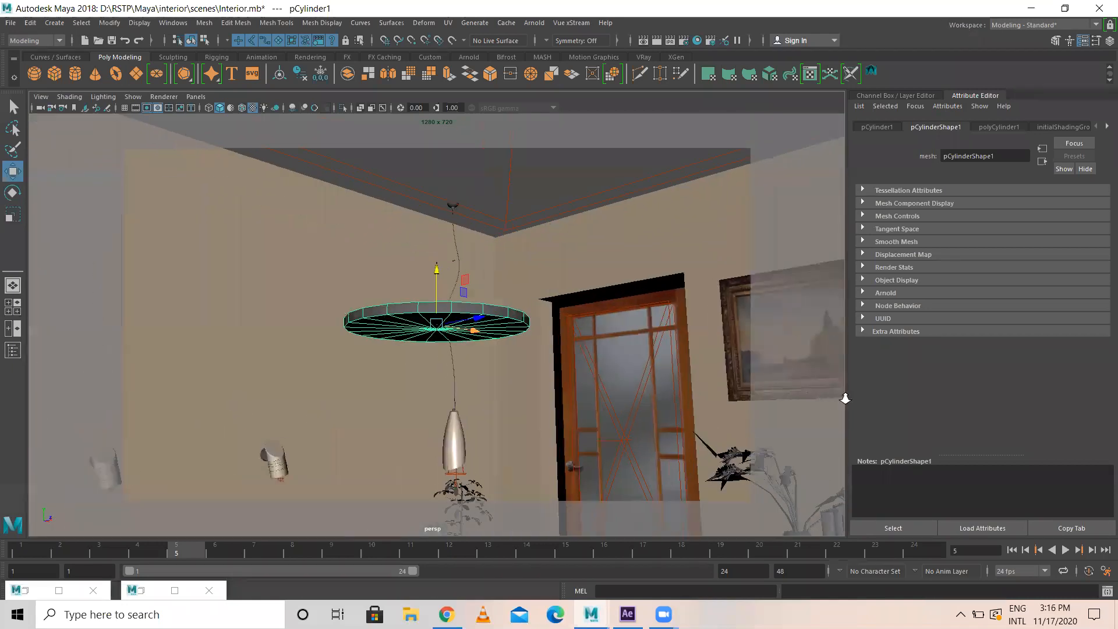
scroll(428, 331, up, 4)
alt+drag(425, 320, 403, 277)
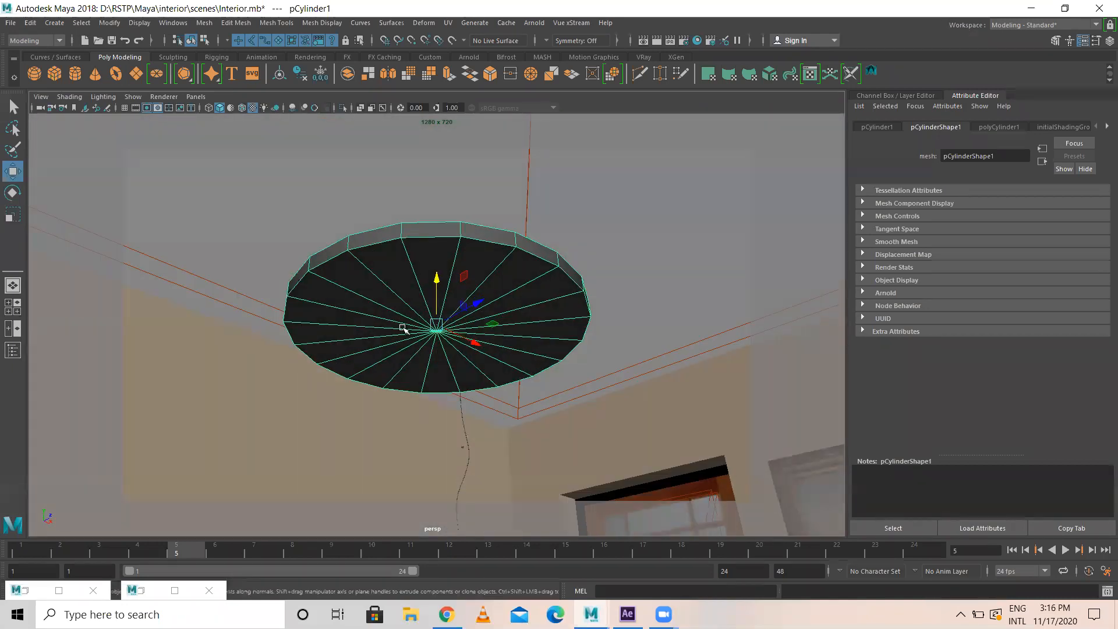
- Assign a new Lambert material to the disc and set its color and incandescence to full white
right_drag(403, 396, 404, 576)
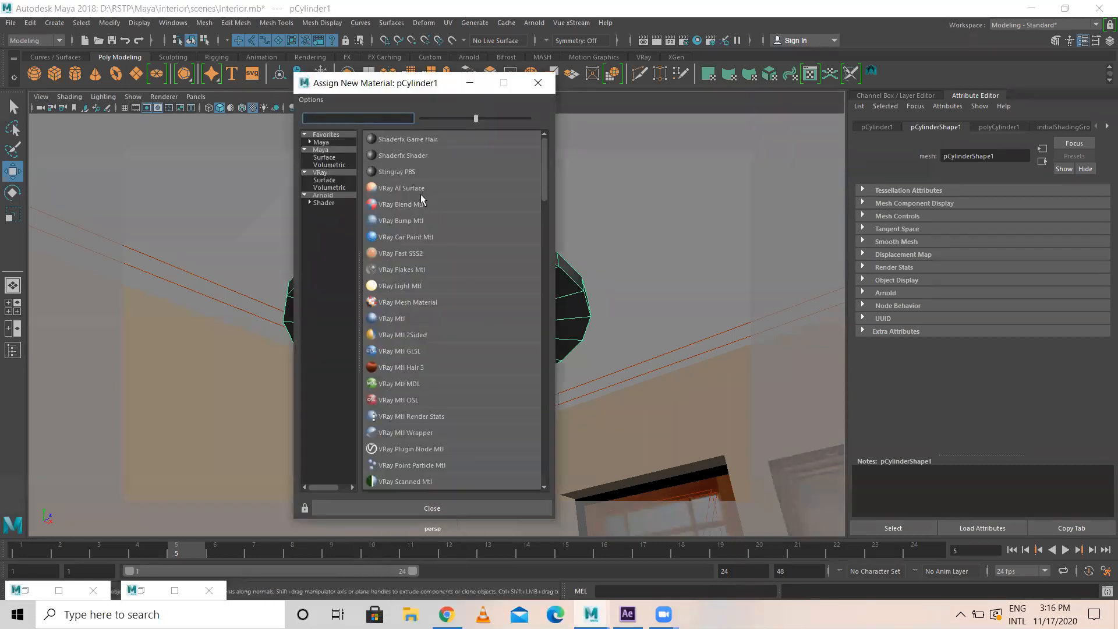
click(326, 165)
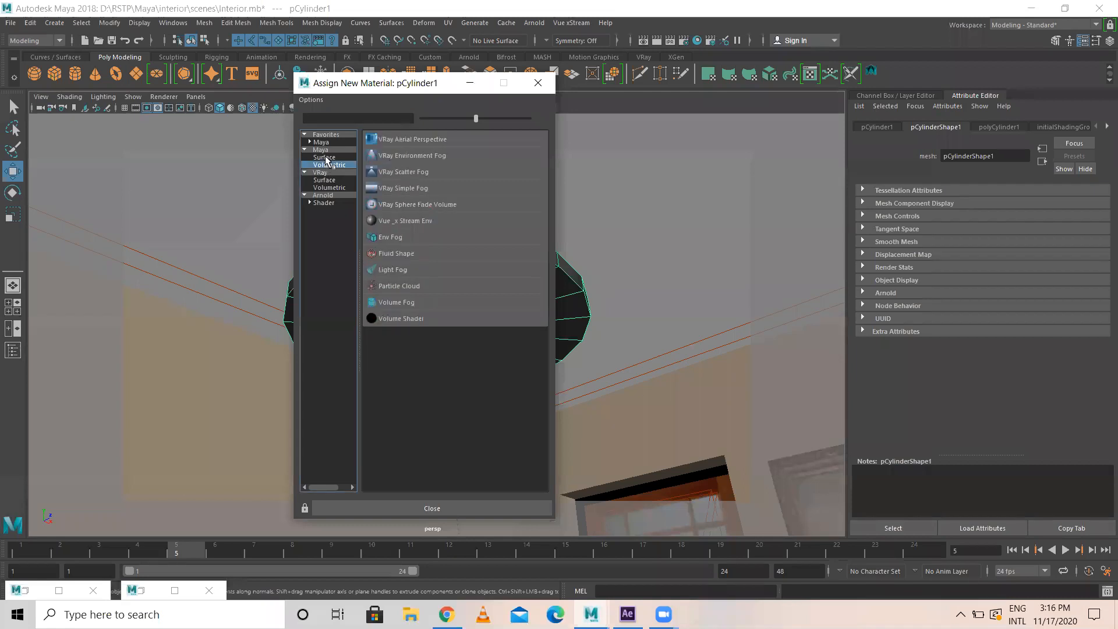
click(325, 157)
scroll(413, 373, down, 2)
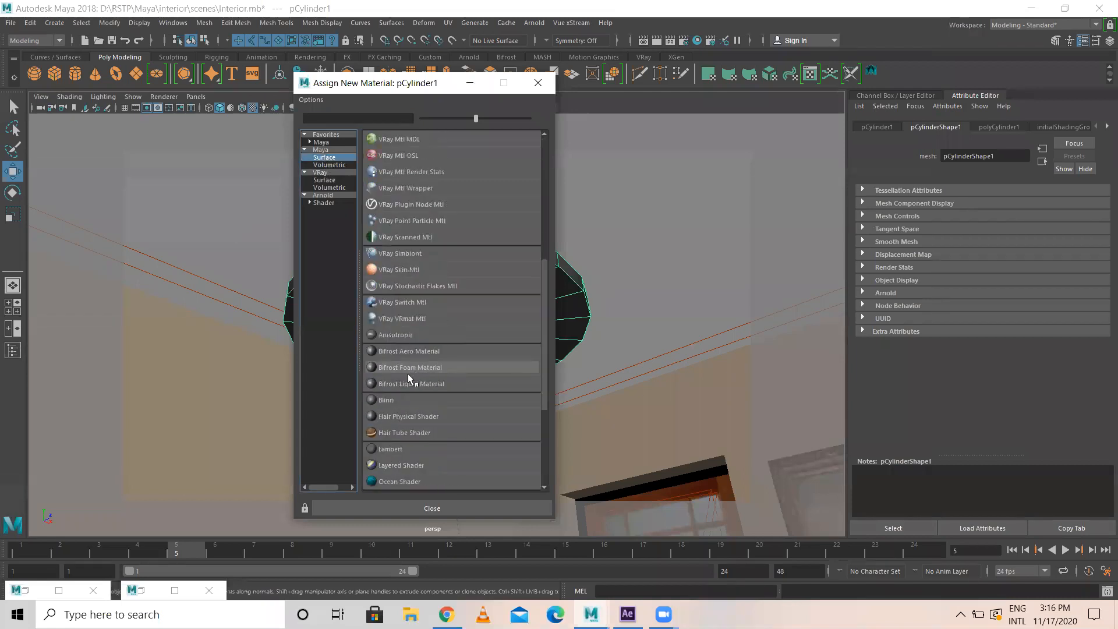
click(400, 450)
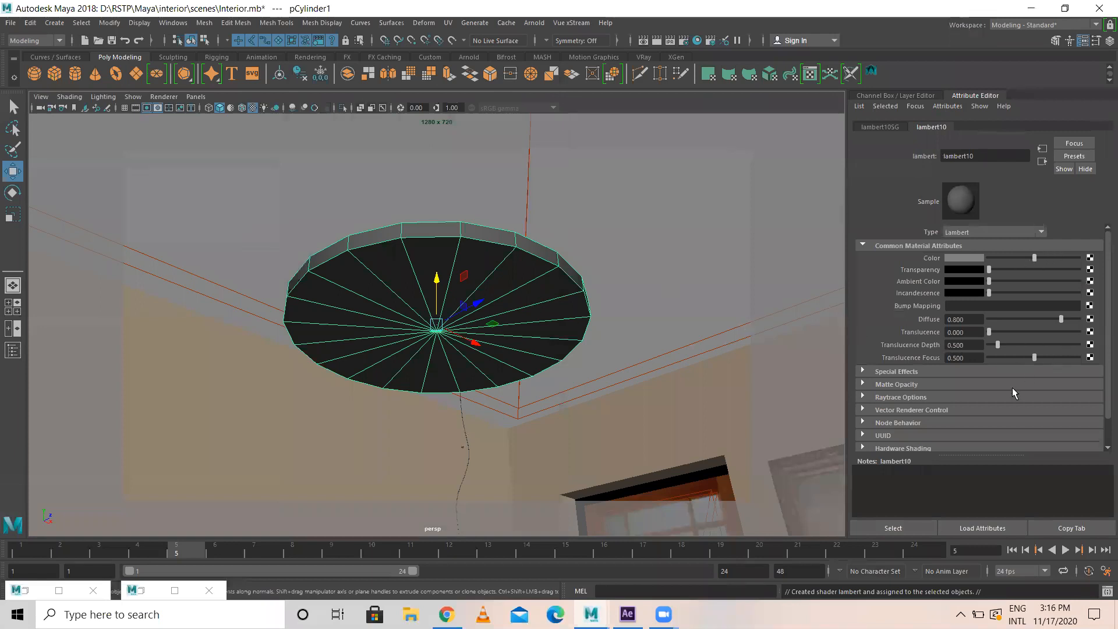
drag(1034, 257, 1101, 261)
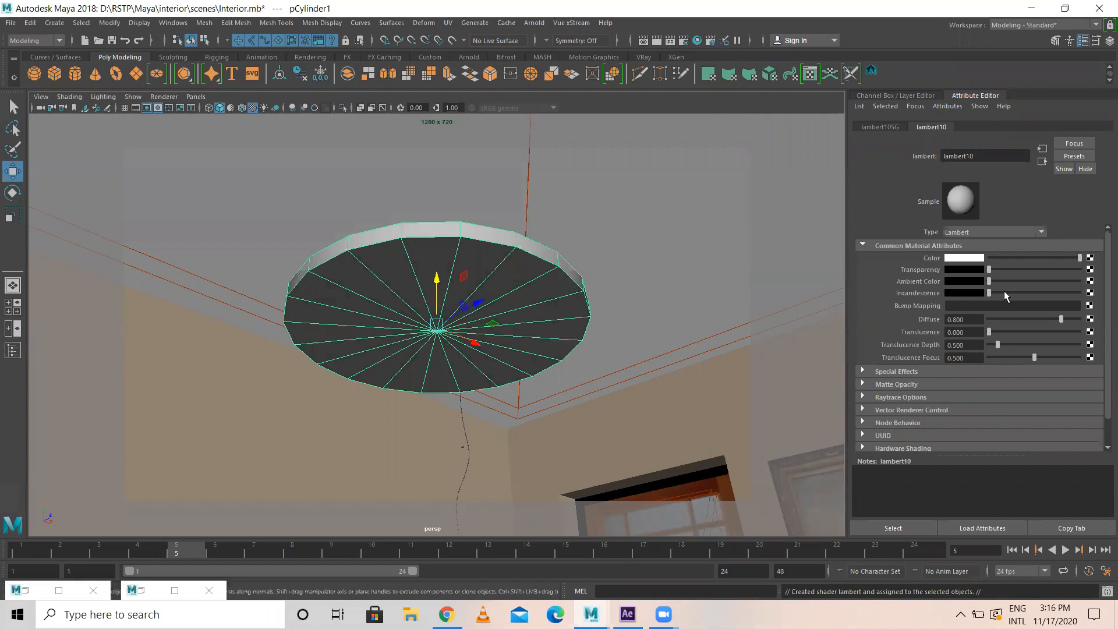
drag(1004, 293, 1106, 307)
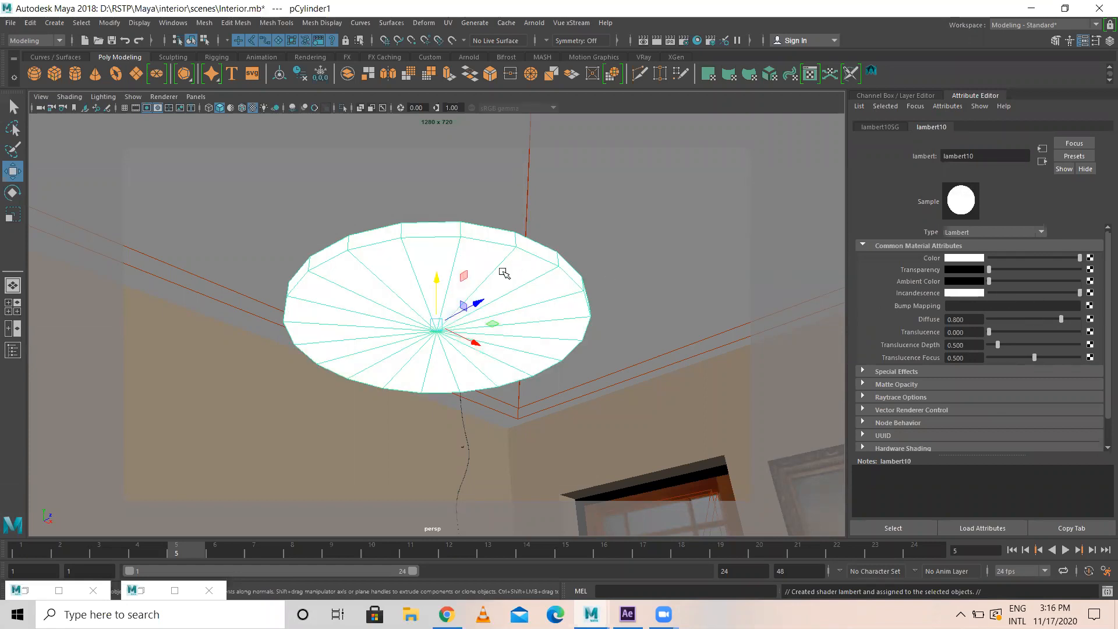
- Raise the glowing disc until it sits against the room's ceiling
alt+right_drag(616, 213, 157, 319)
alt+drag(349, 326, 391, 389)
drag(439, 274, 438, 198)
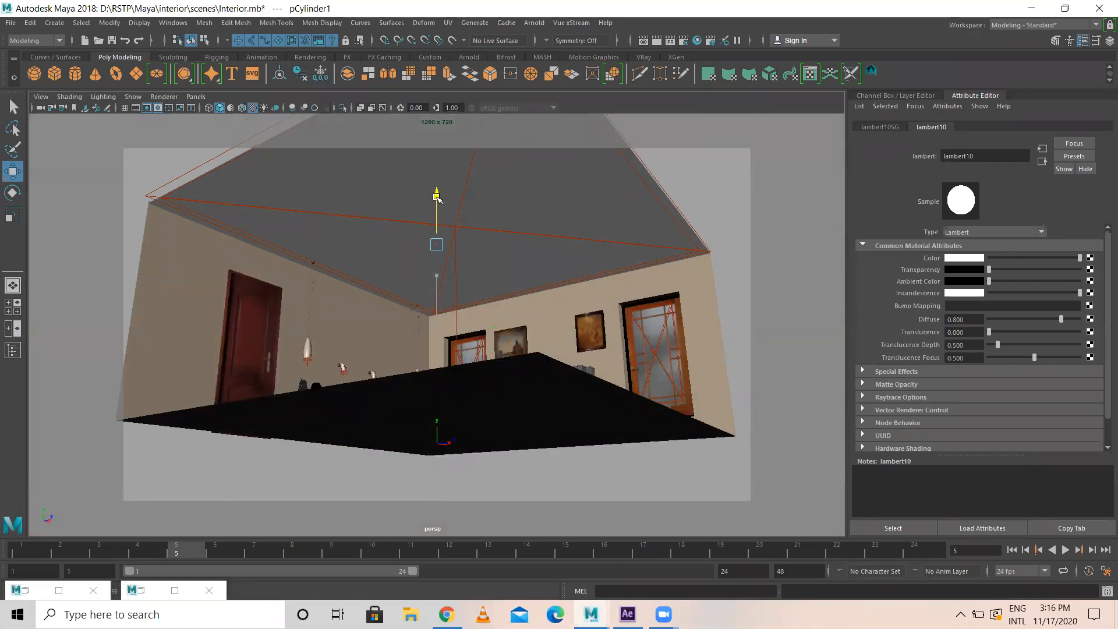
key(f)
alt+drag(479, 317, 413, 314)
mouse_move(436, 267)
mouse_down()
mouse_move(436, 243)
mouse_move(436, 254)
mouse_up()
scroll(587, 397, down, 10)
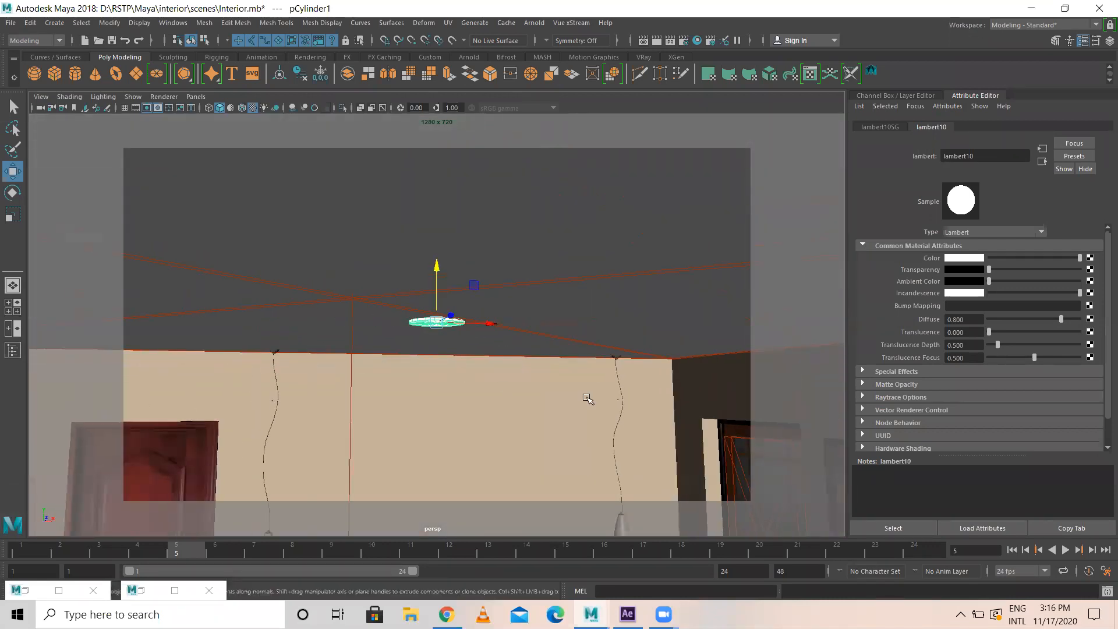
- Move the disc near the ceiling edge above the bed wall and duplicate it into an evenly spaced row of three lamps
alt+right_drag(505, 285, 268, 287)
alt+drag(420, 320, 485, 407)
drag(368, 324, 431, 389)
key(ctrl+d)
key(shift+d)
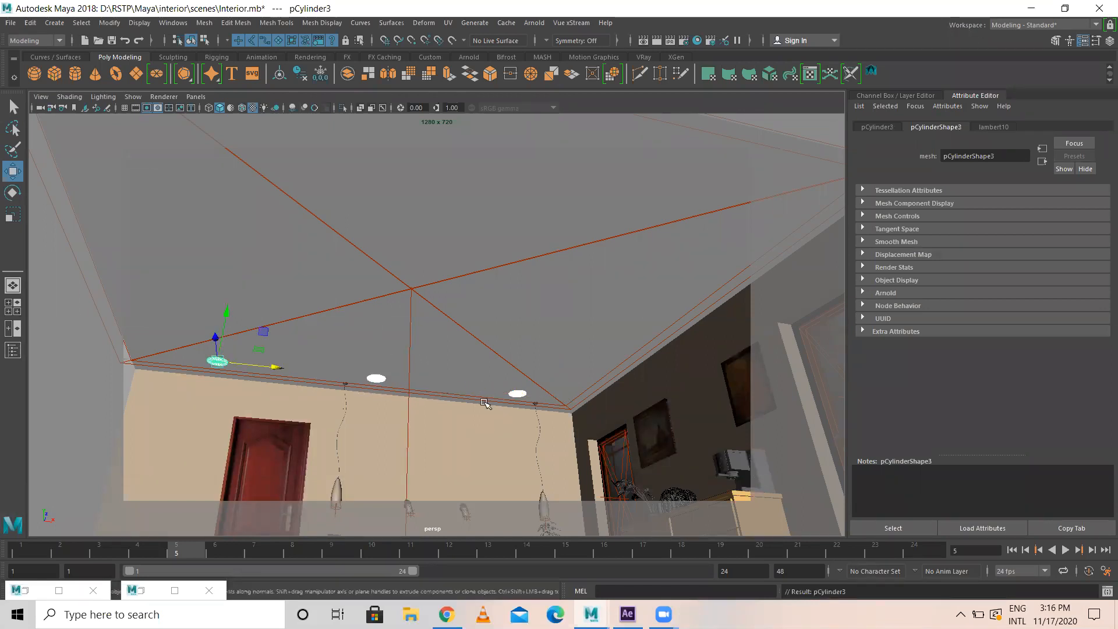
- Duplicate the row of three ceiling lamps across the ceiling at equal spacing to make five rows
click(374, 379)
click(519, 395)
key(a)
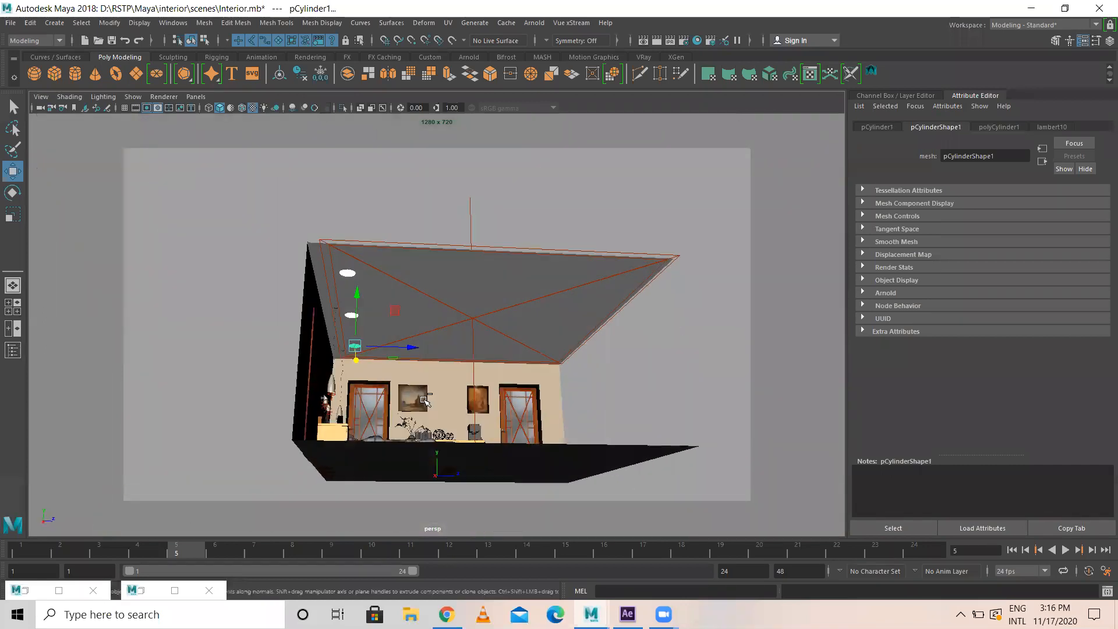
shift+drag(410, 348, 458, 358)
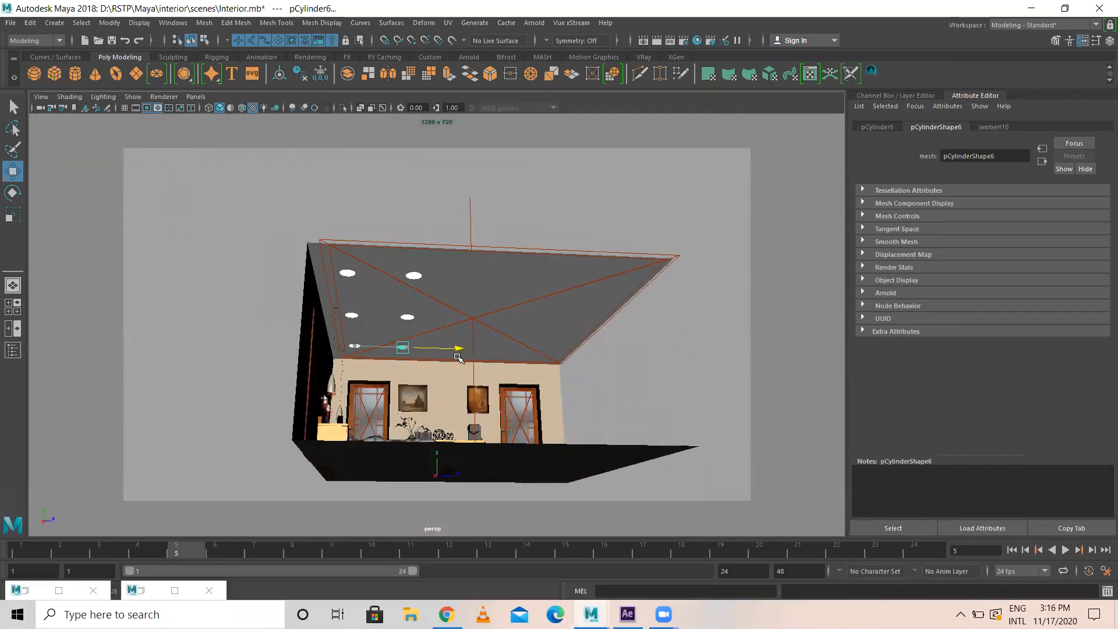
key(shift+d)
key(shift+d)
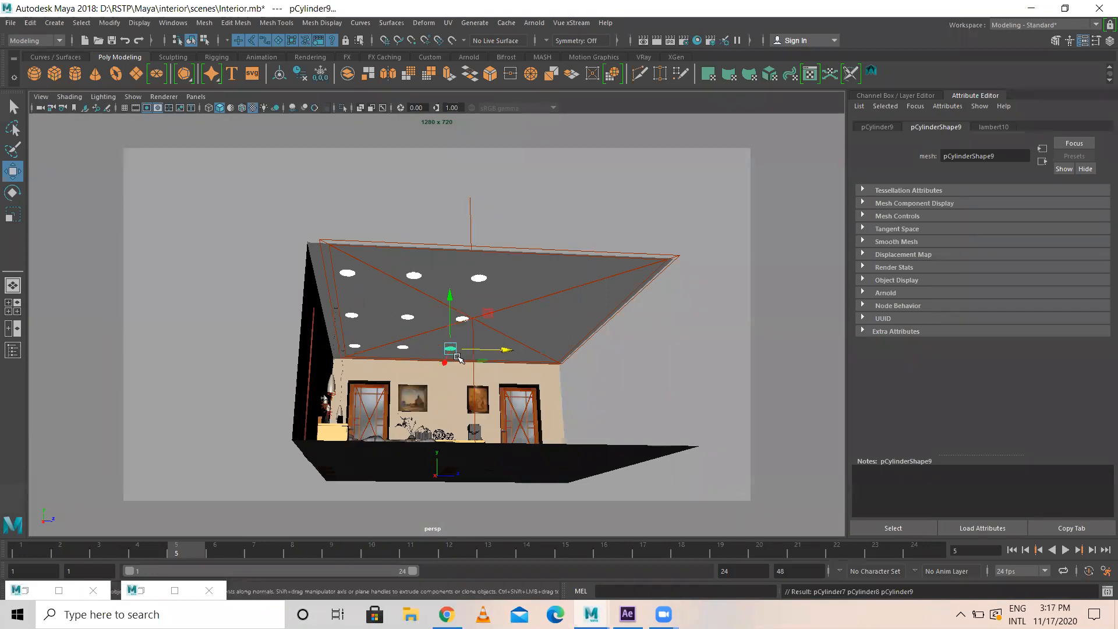
key(shift+d)
alt+drag(607, 325, 508, 290)
click(579, 200)
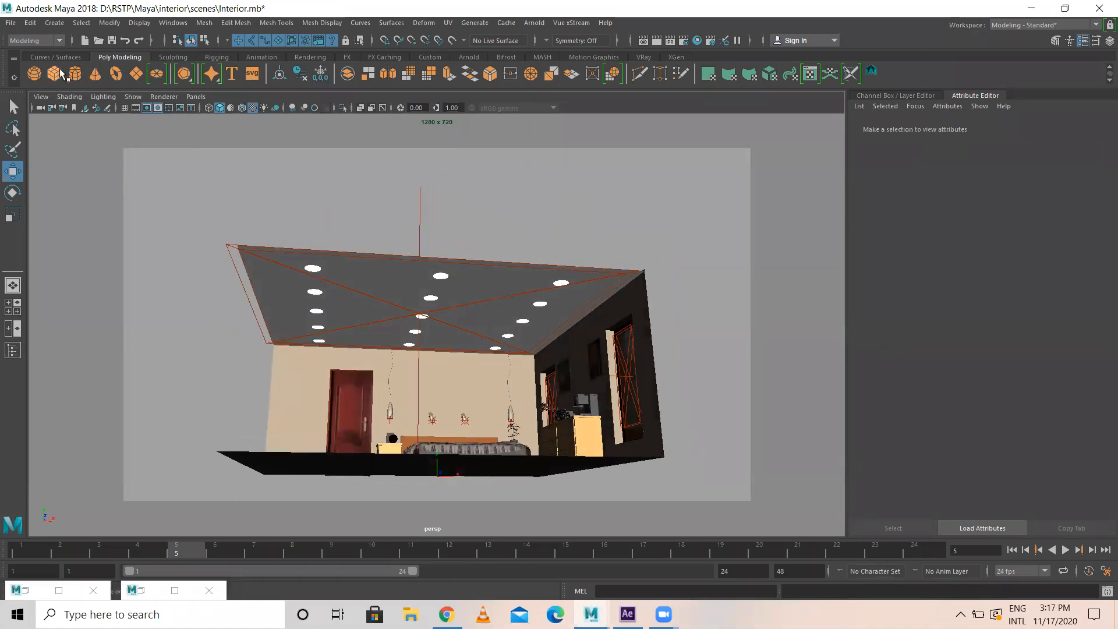
- Create a polygon cube, raise it to the ceiling and scale it into a larger slab
click(332, 257)
alt+drag(332, 257, 346, 296)
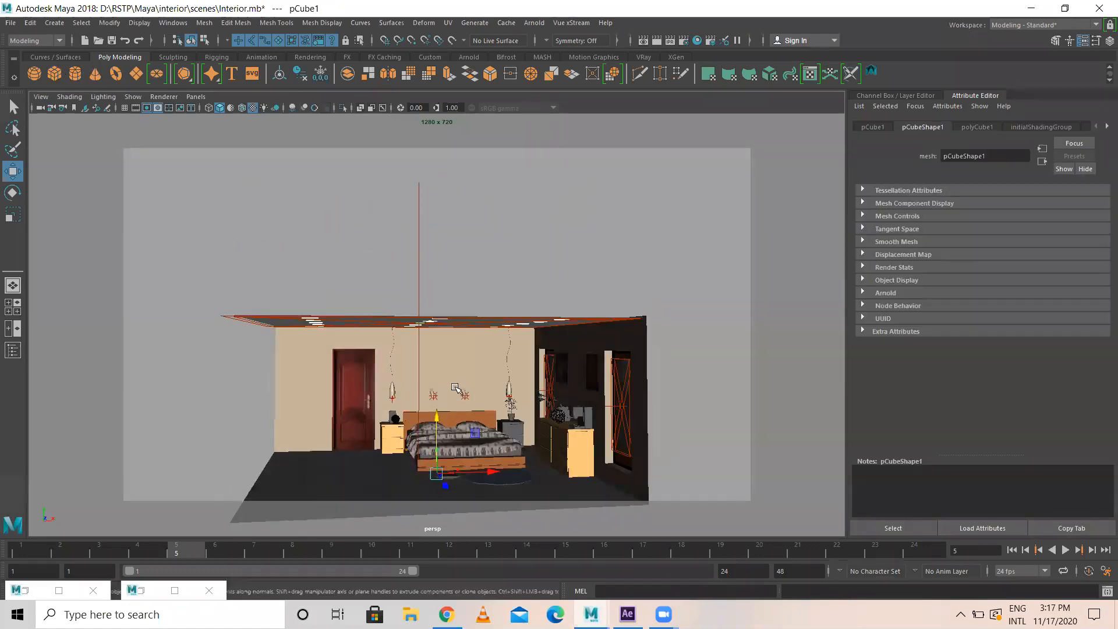
drag(438, 424, 437, 282)
alt+drag(413, 356, 763, 328)
key(r)
key(w)
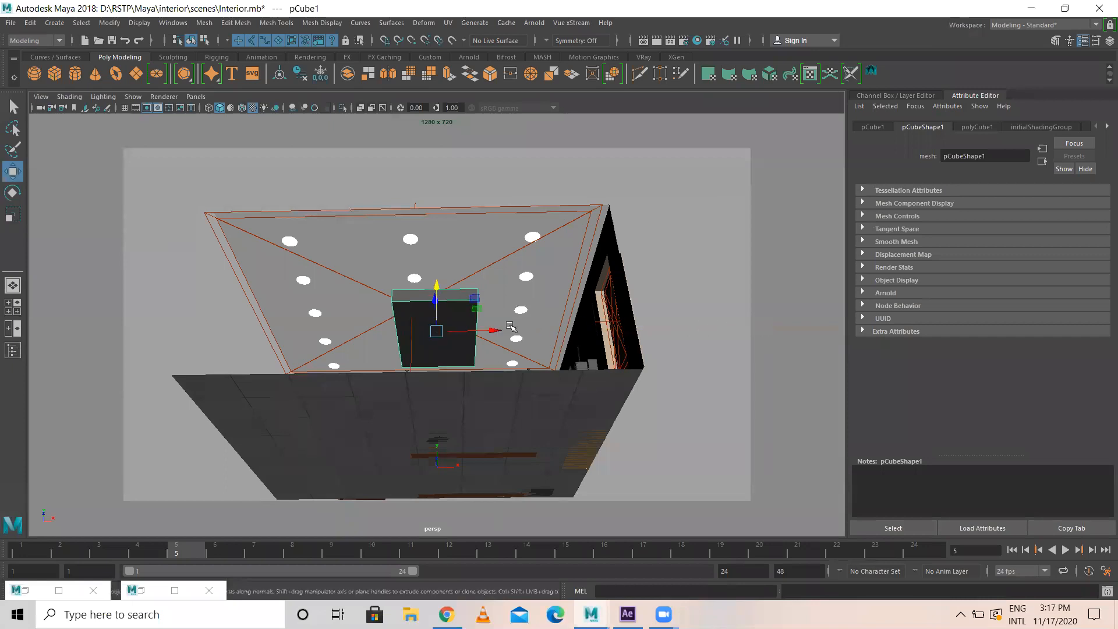
- Shift the slab between two lines of ceiling lamps and scale it into a long, narrow beam
drag(491, 331, 524, 330)
alt+drag(366, 321, 396, 322)
key(r)
drag(522, 327, 554, 341)
drag(455, 288, 432, 302)
key(w)
- Assign a new Lambert material to the beam with white color and slightly raised ambient color and incandescence
right_drag(399, 335, 413, 579)
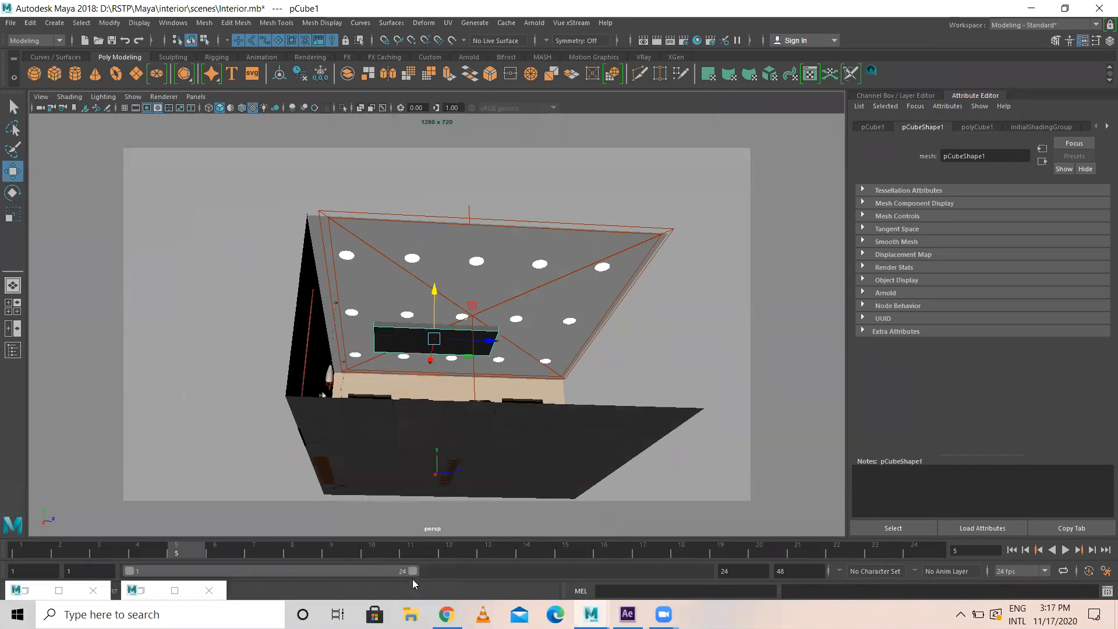
click(324, 181)
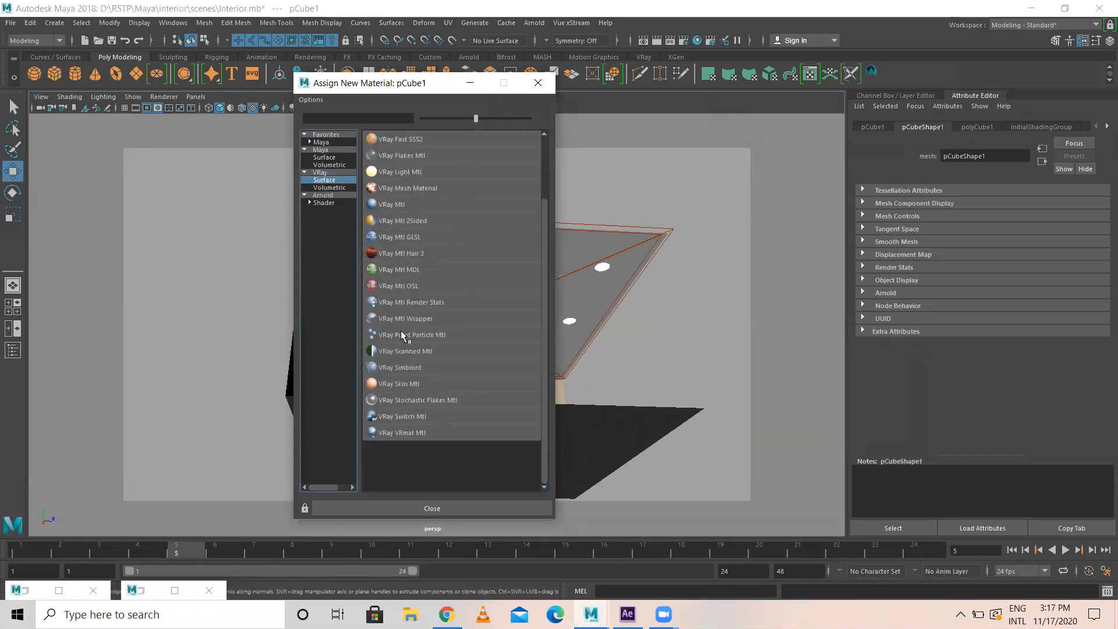
click(322, 159)
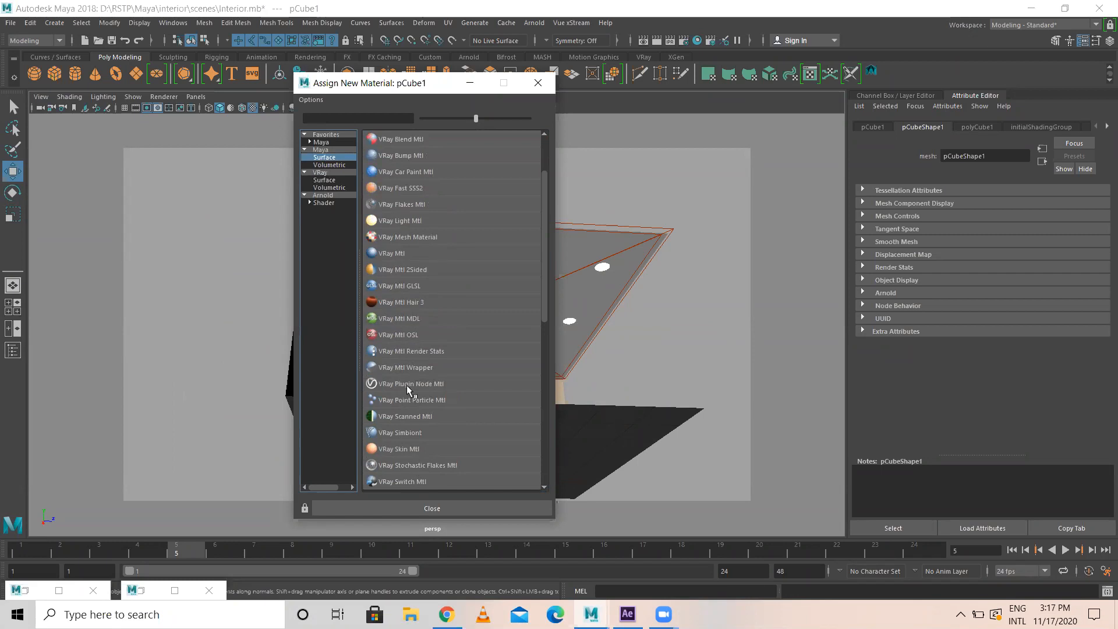
scroll(407, 402, down, 4)
click(399, 433)
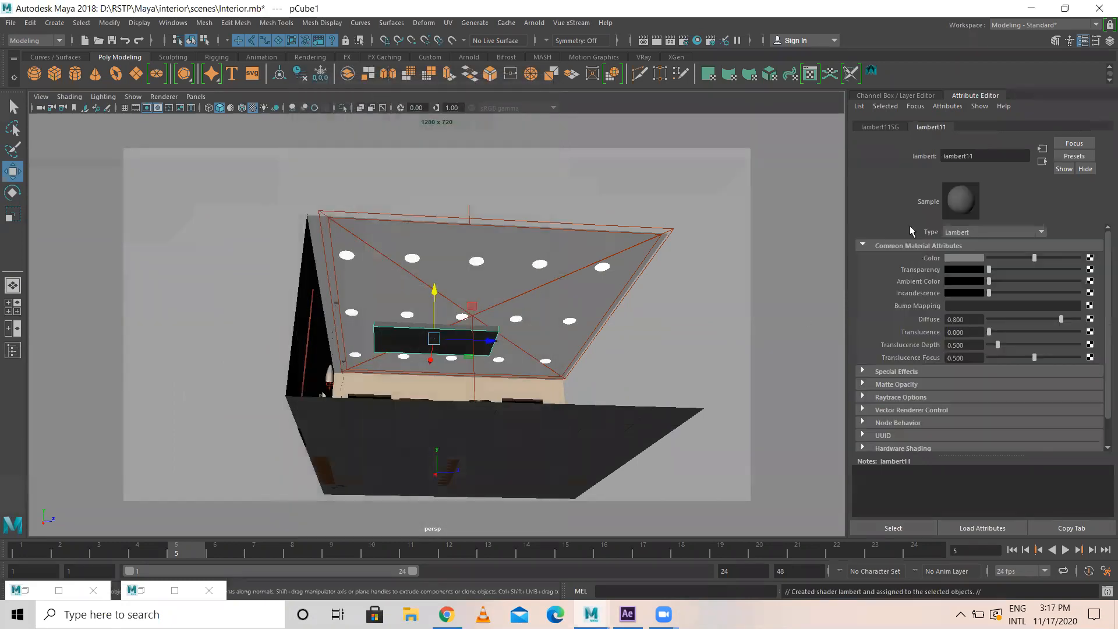
drag(1040, 255, 1084, 258)
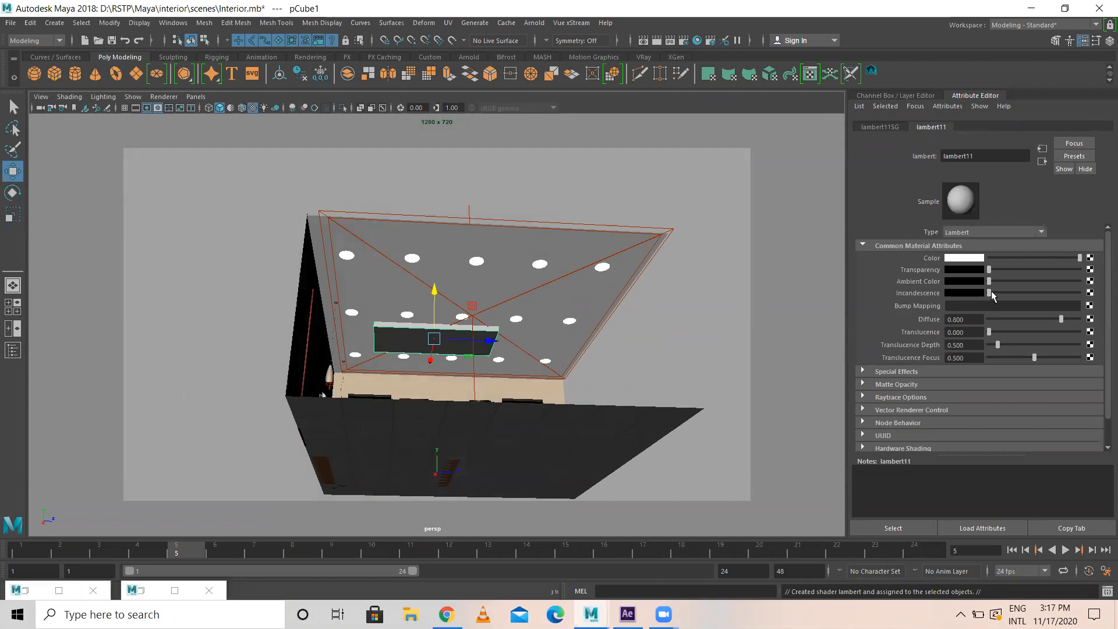
drag(990, 282, 1003, 296)
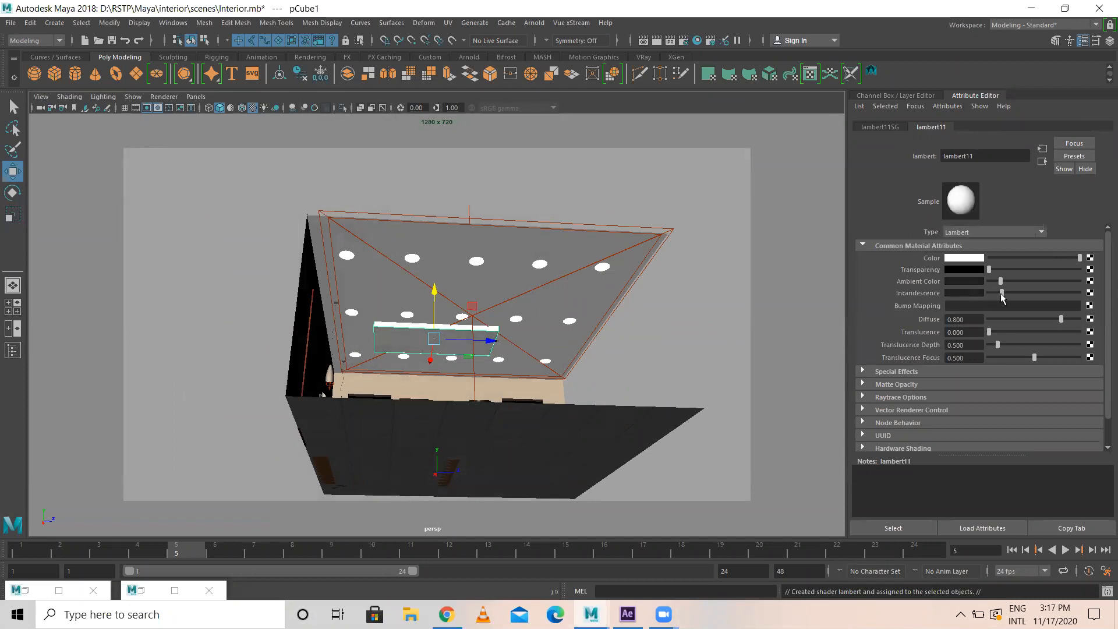
alt+drag(559, 294, 580, 296)
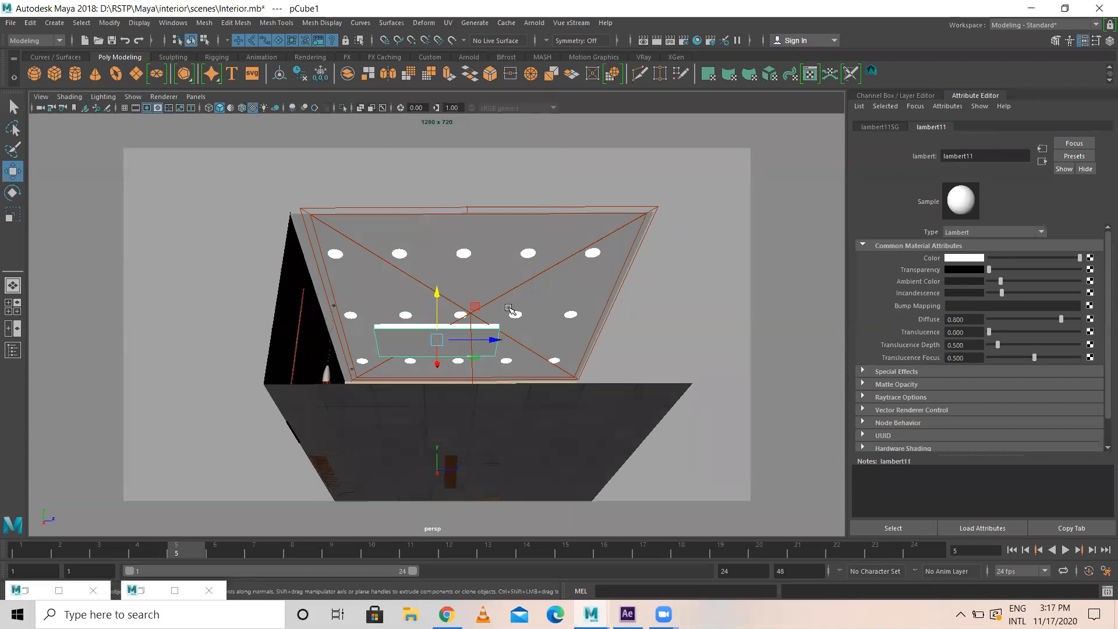
- Change the beam material's color to a very dark brown with hue 27.43, saturation 0.824 and value 0.118
key(r)
click(974, 259)
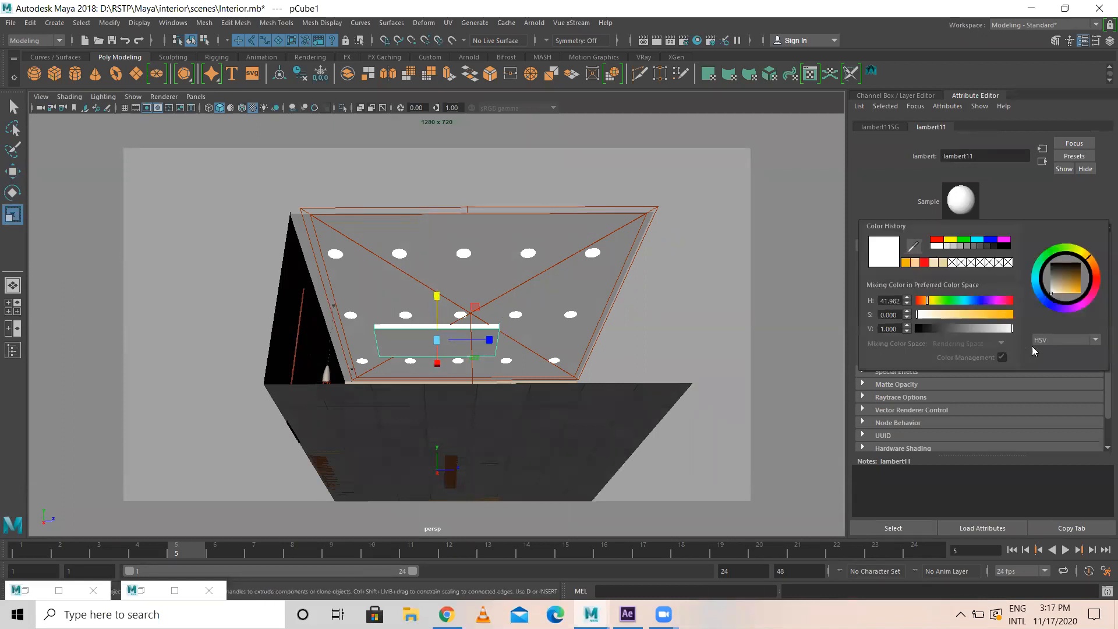
drag(1092, 268, 1051, 272)
click(1097, 268)
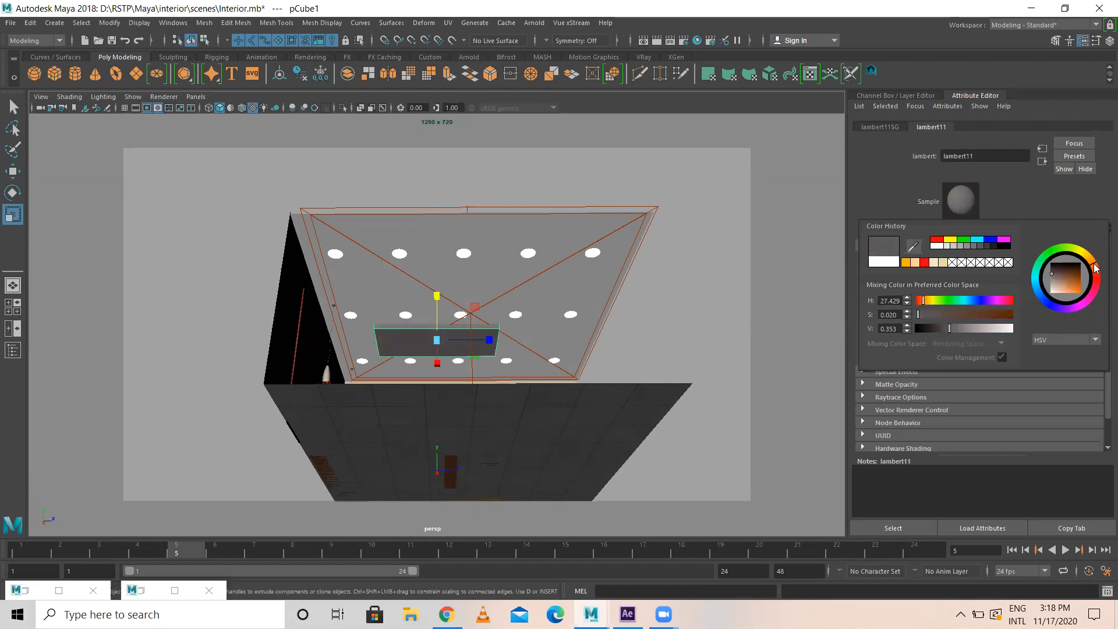
mouse_move(1065, 285)
mouse_down()
mouse_move(1097, 289)
mouse_move(1078, 271)
mouse_up()
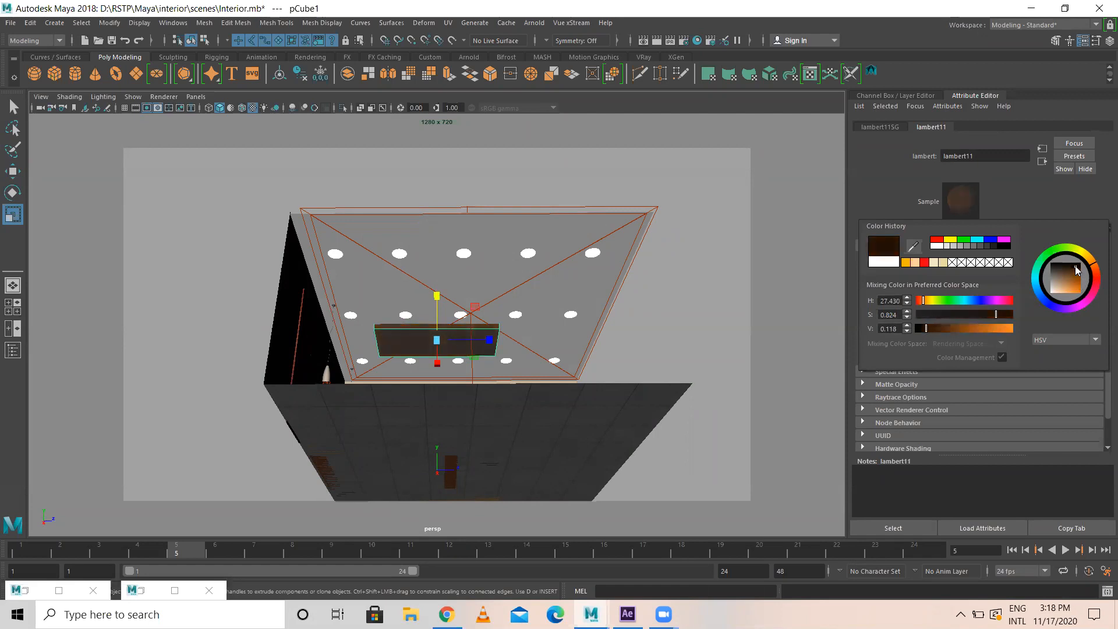
- Lengthen the beam and move its end vertices outward so it spans the ceiling along the lamp rows
drag(490, 340, 518, 338)
right_drag(515, 281, 456, 282)
drag(508, 287, 547, 456)
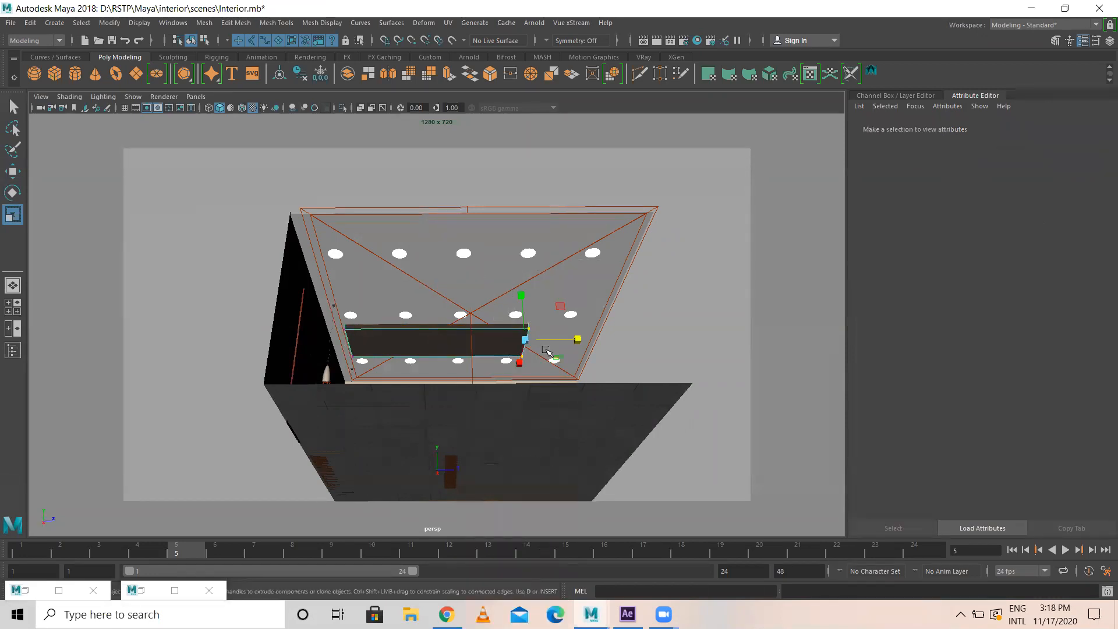
key(w)
drag(581, 342, 631, 343)
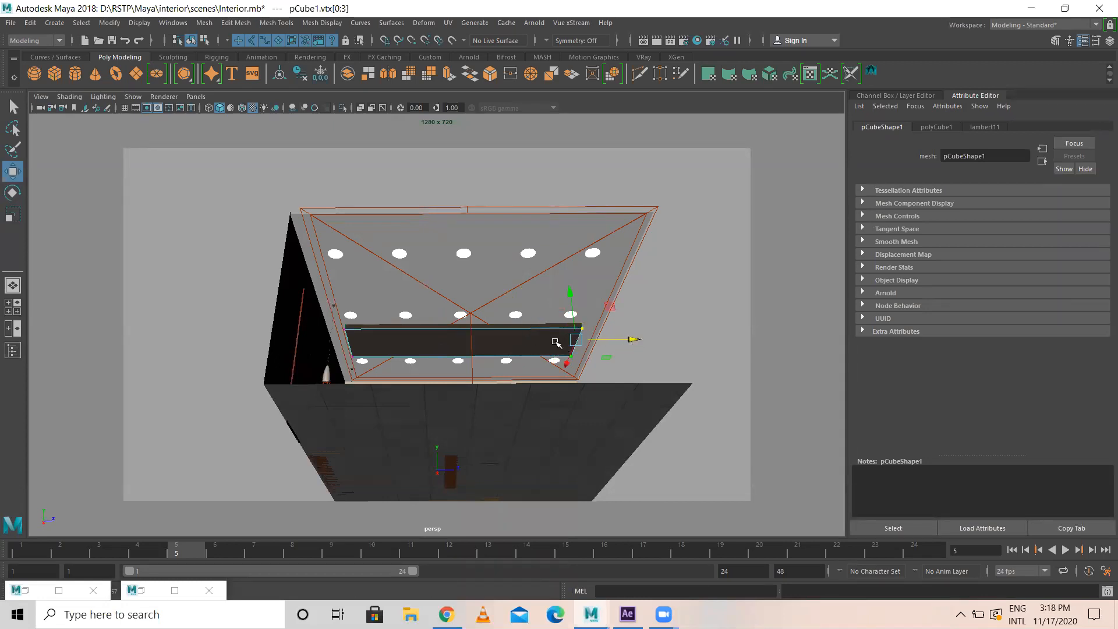
right_drag(519, 279, 582, 262)
- Duplicate the dark beam and move the copy between the other two lines of ceiling lamps
alt+drag(525, 302, 472, 302)
key(r)
key(w)
key(ctrl+d)
drag(522, 330, 420, 322)
- Frame the bedroom with its ceiling beams and lamps, and check a Maya Software render of the view
click(519, 215)
alt+drag(466, 352, 538, 355)
alt+right_drag(539, 355, 531, 463)
alt+drag(469, 468, 470, 507)
alt+middle_drag(468, 361, 466, 190)
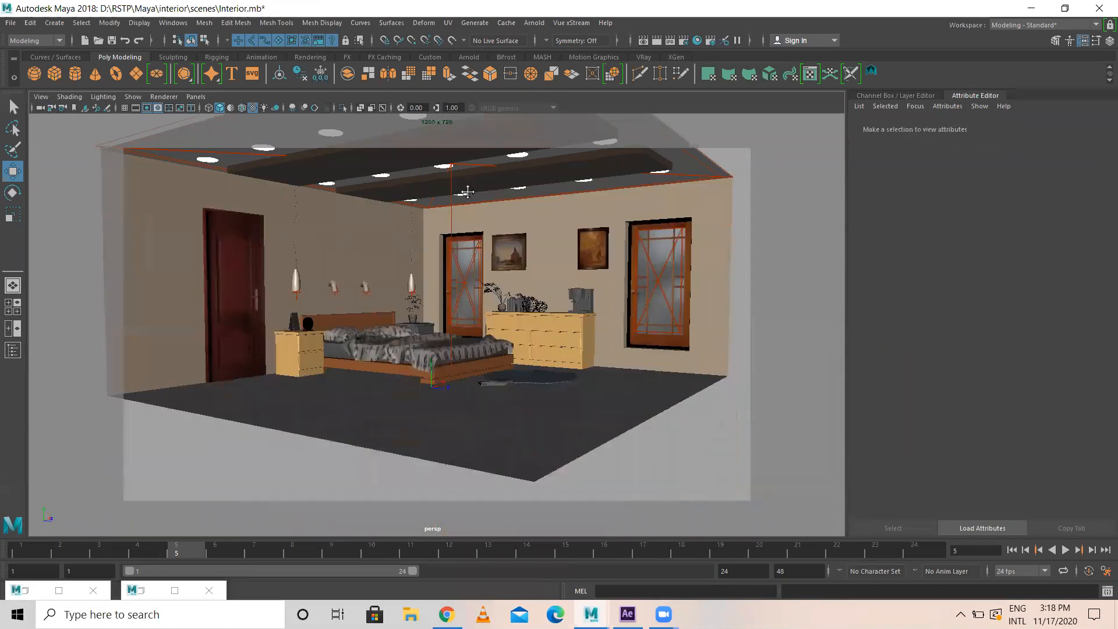
alt+middle_drag(473, 311, 474, 269)
alt+right_drag(474, 270, 499, 272)
alt+middle_drag(500, 273, 501, 364)
alt+right_drag(501, 365, 434, 324)
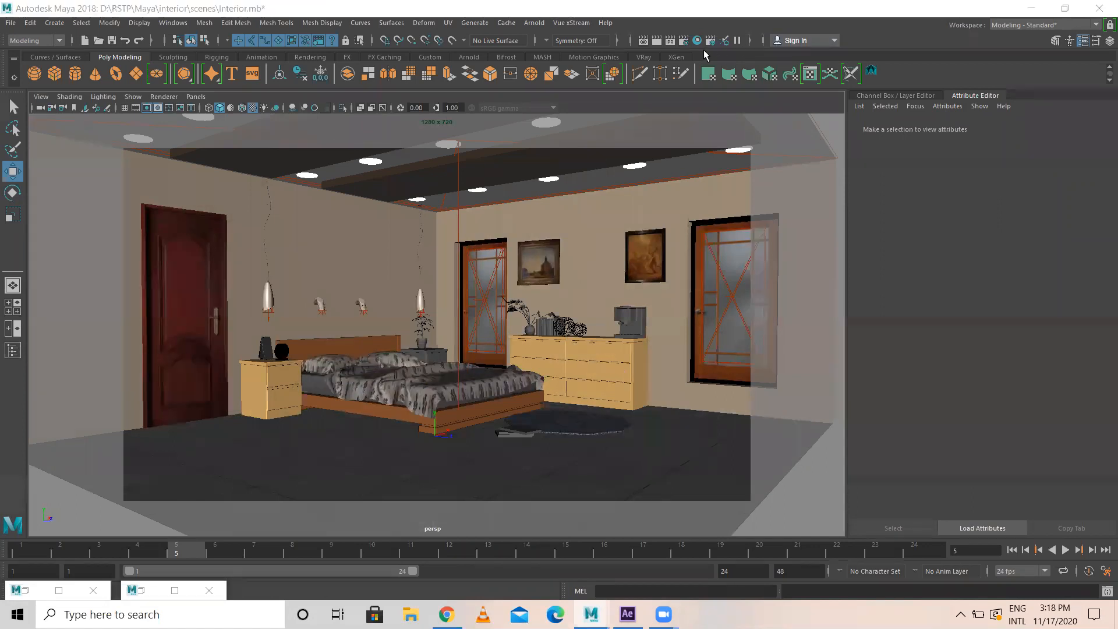
click(657, 40)
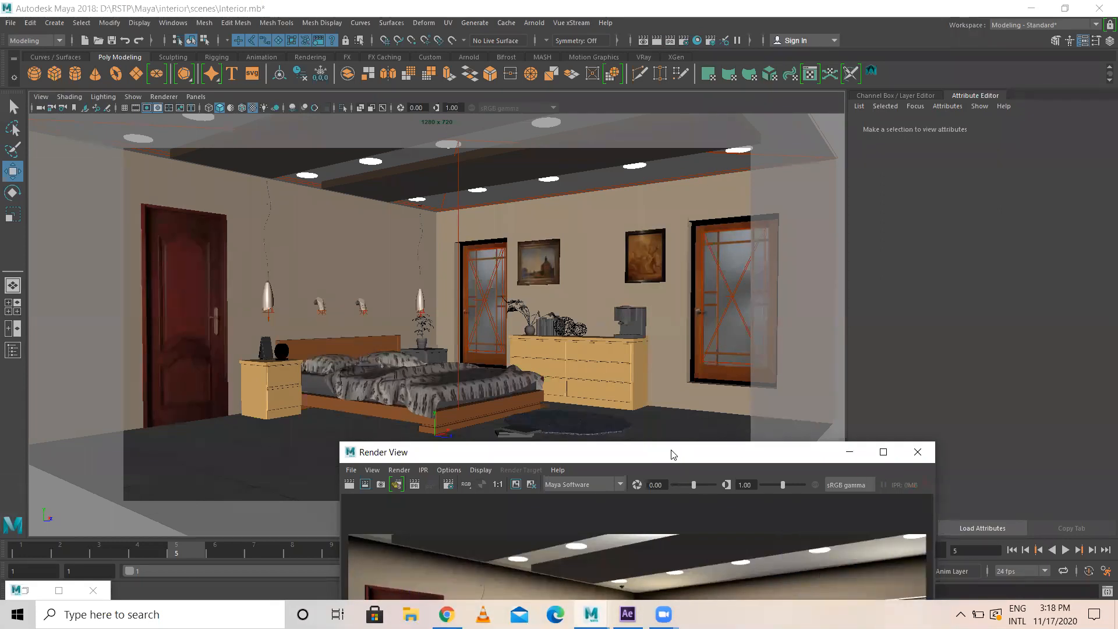
drag(673, 454, 475, 114)
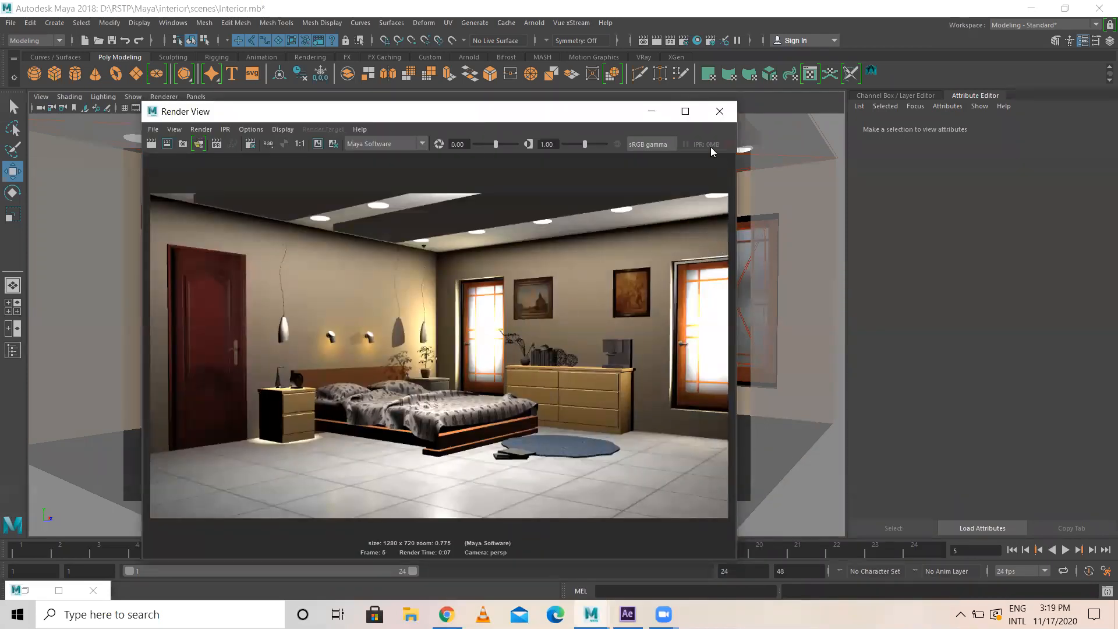
click(652, 112)
- Change the ceiling beam's material type to Blinn and its color to pale peach with hue 27.435, saturation 0.255 and value 1.000
click(568, 181)
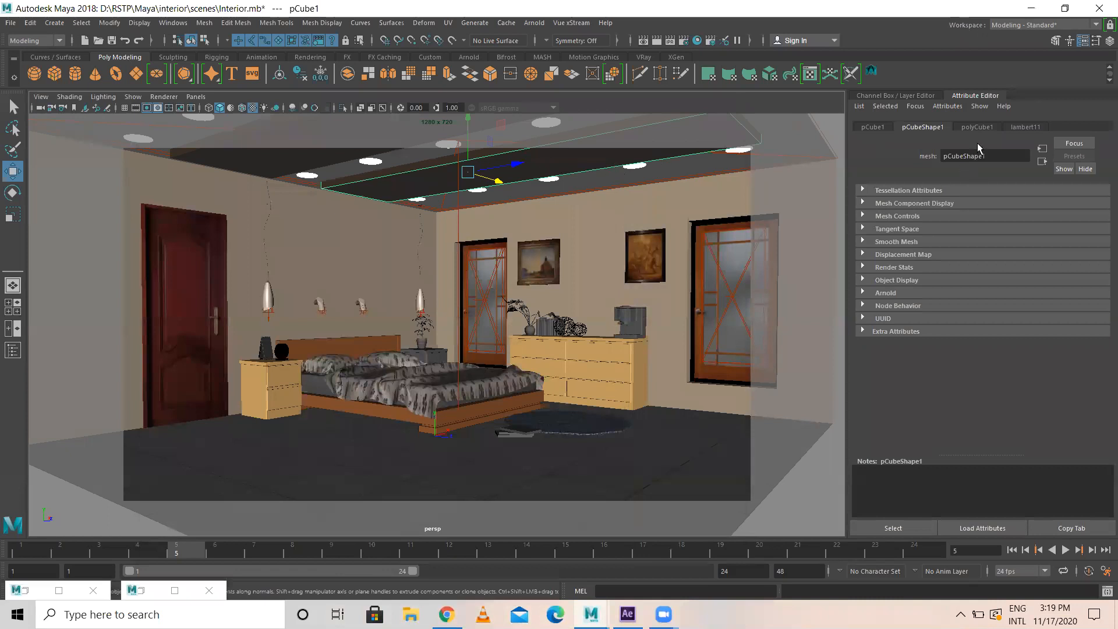
click(1026, 127)
click(985, 233)
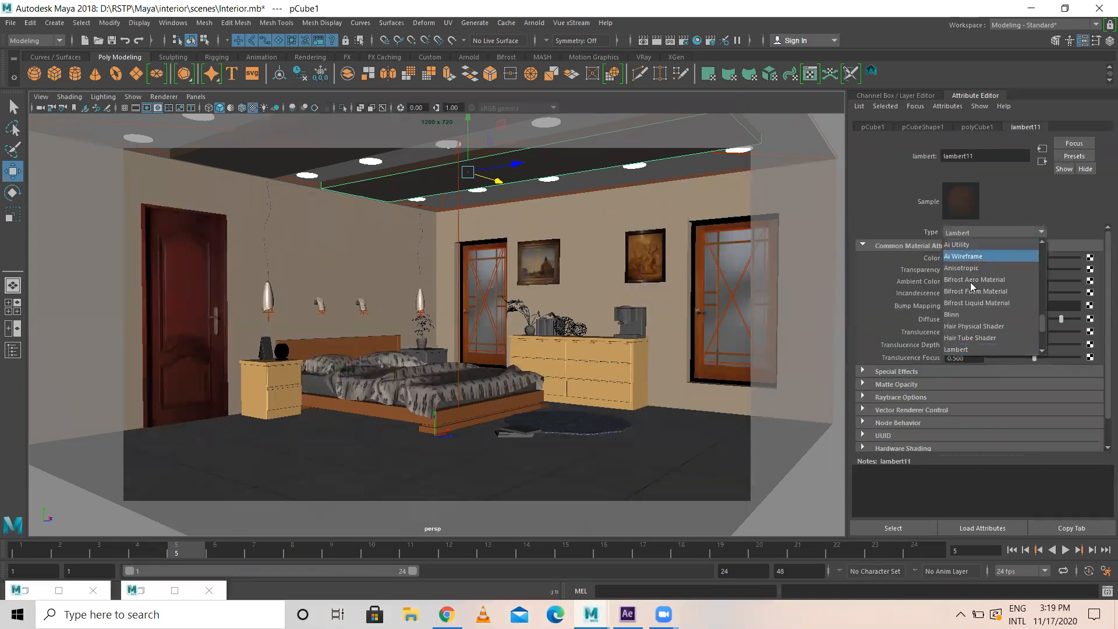
click(970, 316)
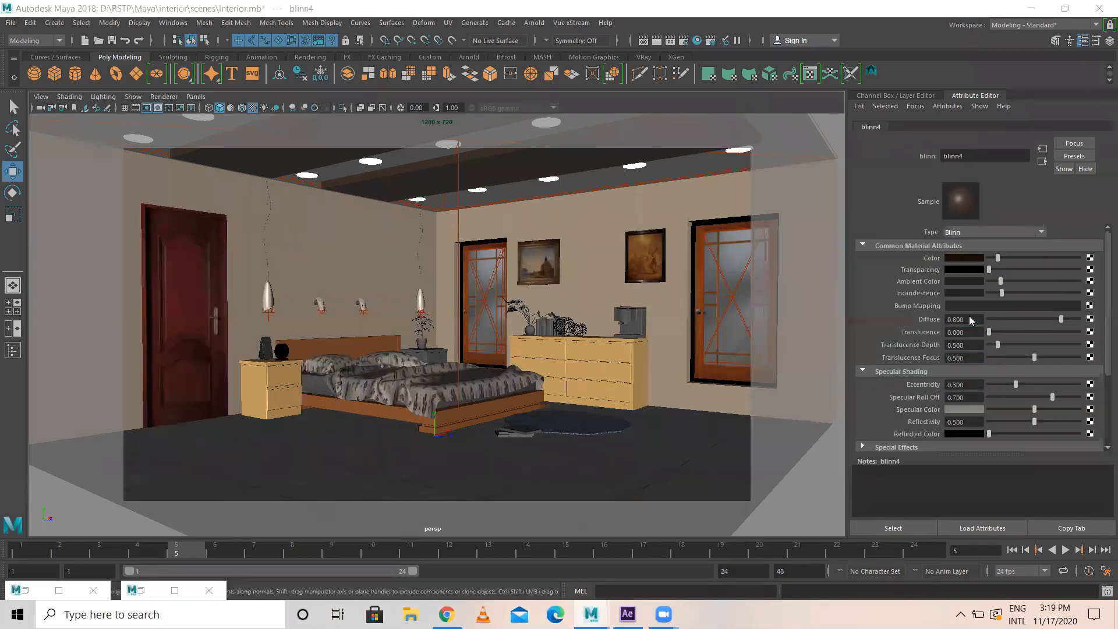
click(966, 257)
drag(1066, 282, 1054, 289)
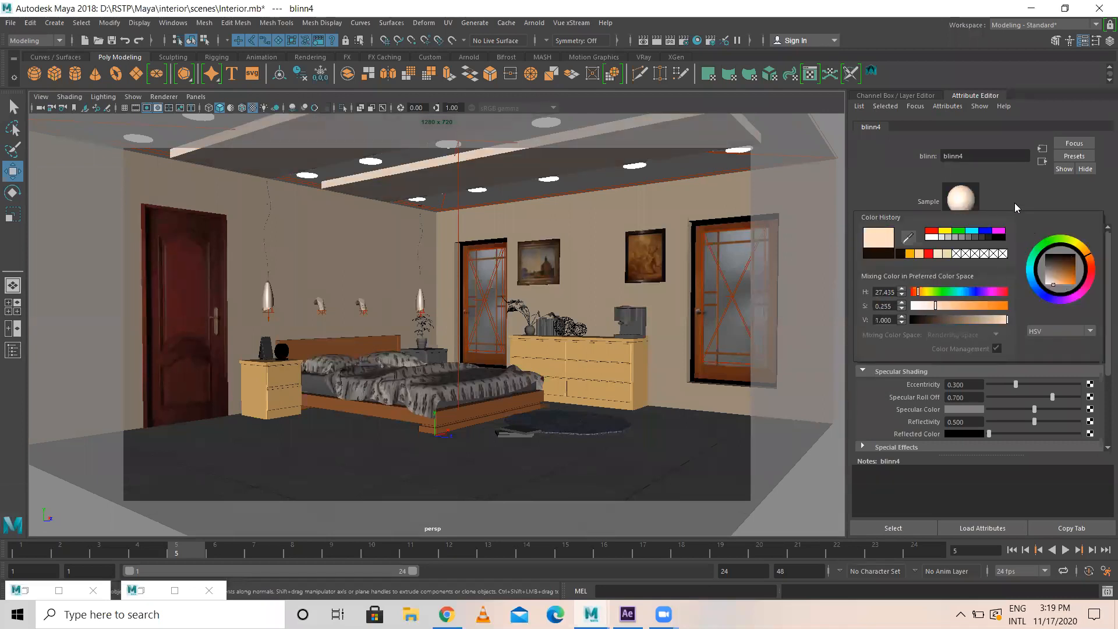
- Adjust the beam material's specular shading: eccentricity 0.123, specular roll off 0.929, reflectivity 0.273, and a slightly brighter specular color
click(1001, 385)
drag(1059, 410, 1079, 410)
click(1040, 410)
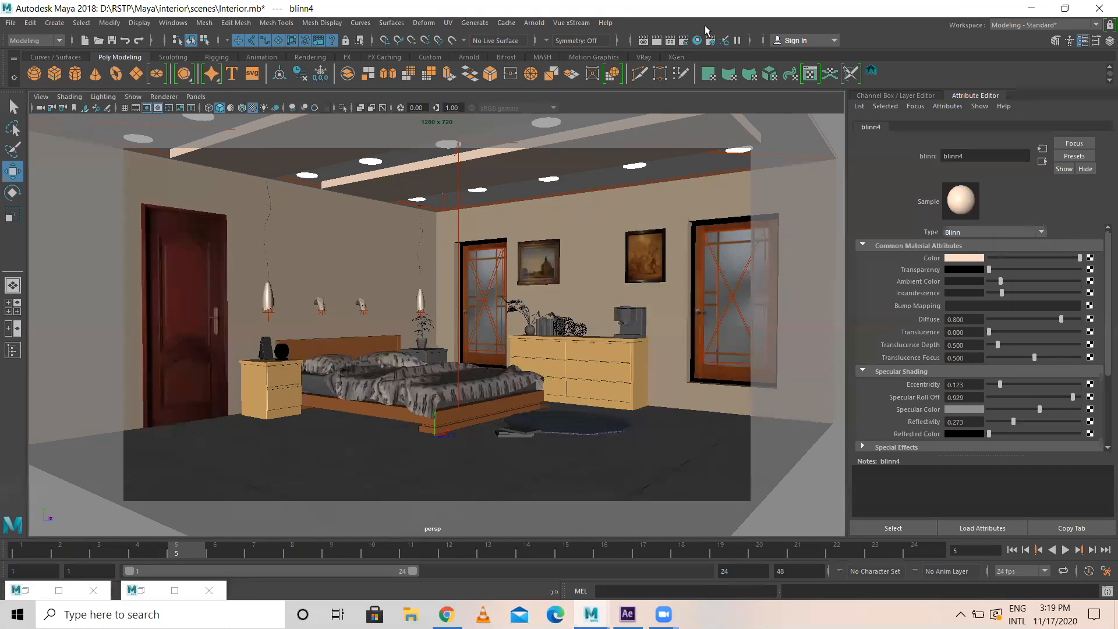
- Set the Maya Software anti-aliasing to Production quality and enable raytracing
click(683, 40)
click(276, 116)
click(279, 116)
click(313, 154)
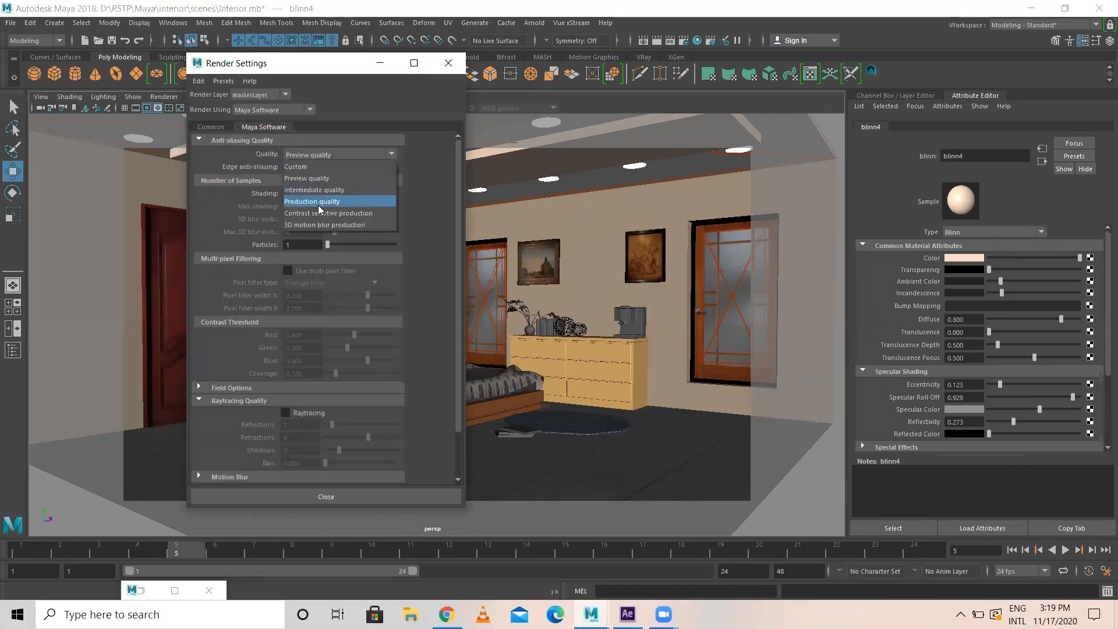
click(317, 203)
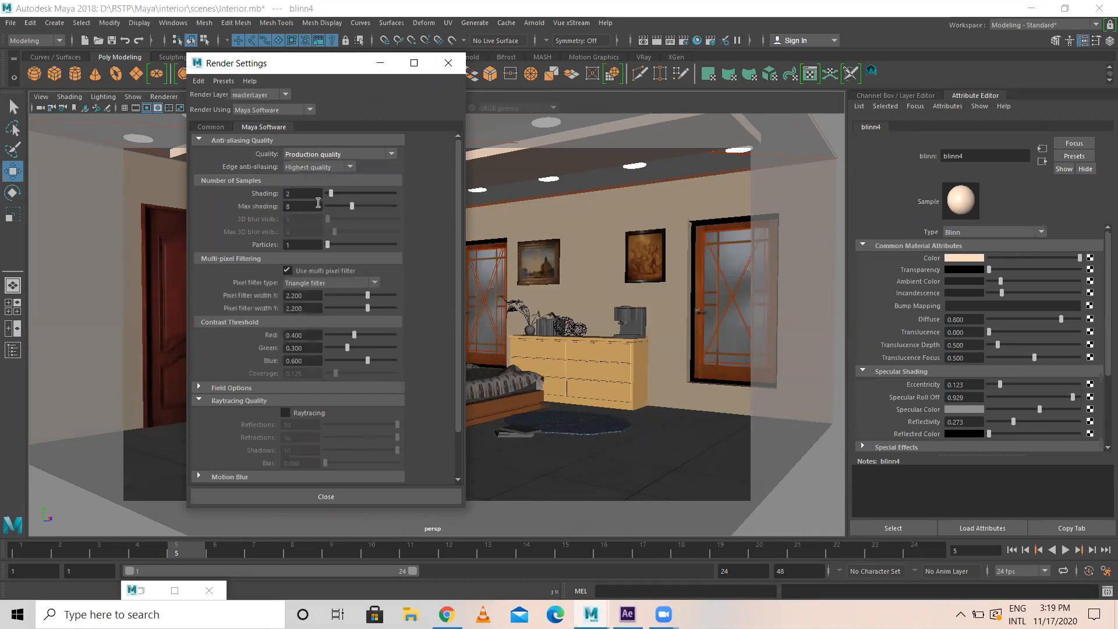
click(294, 412)
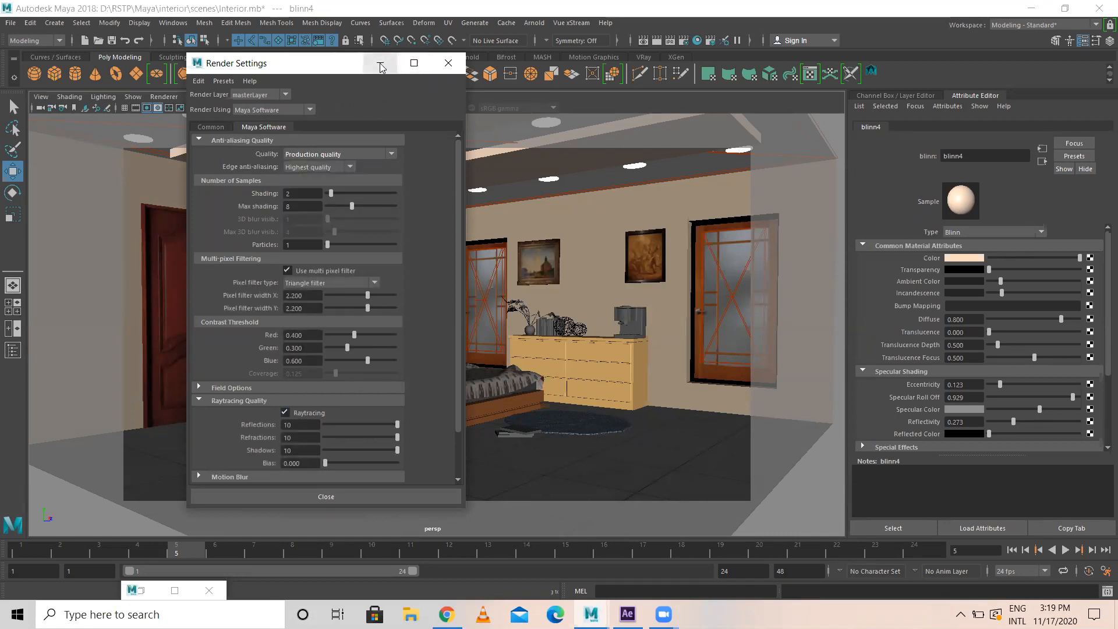
click(448, 63)
- Render the bedroom view and examine its noise, reflections and shadows
click(659, 41)
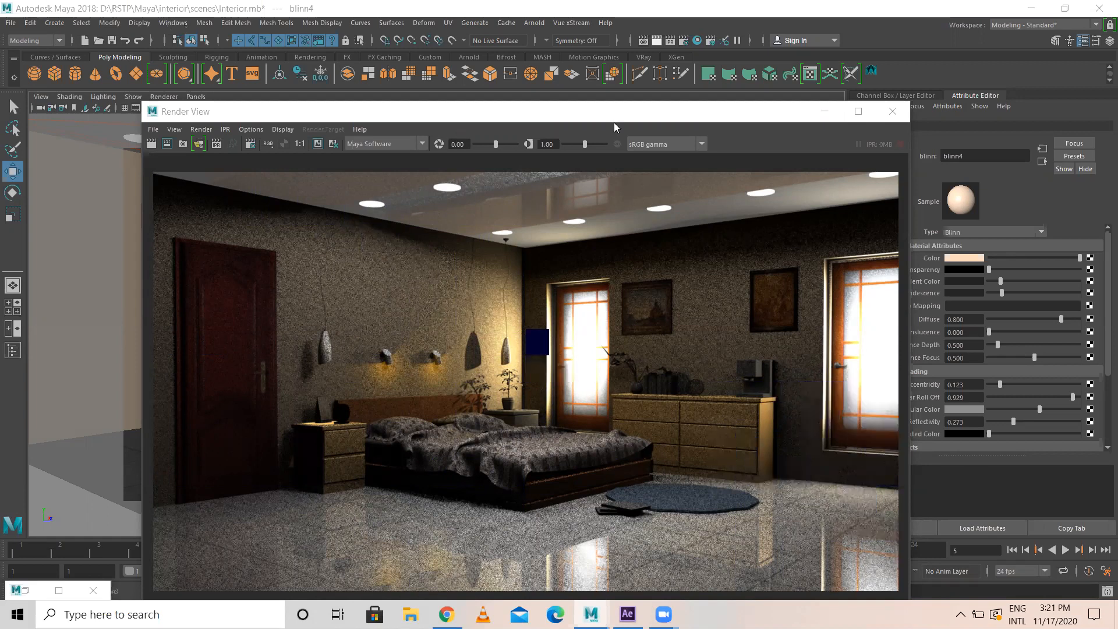
drag(700, 119, 687, 66)
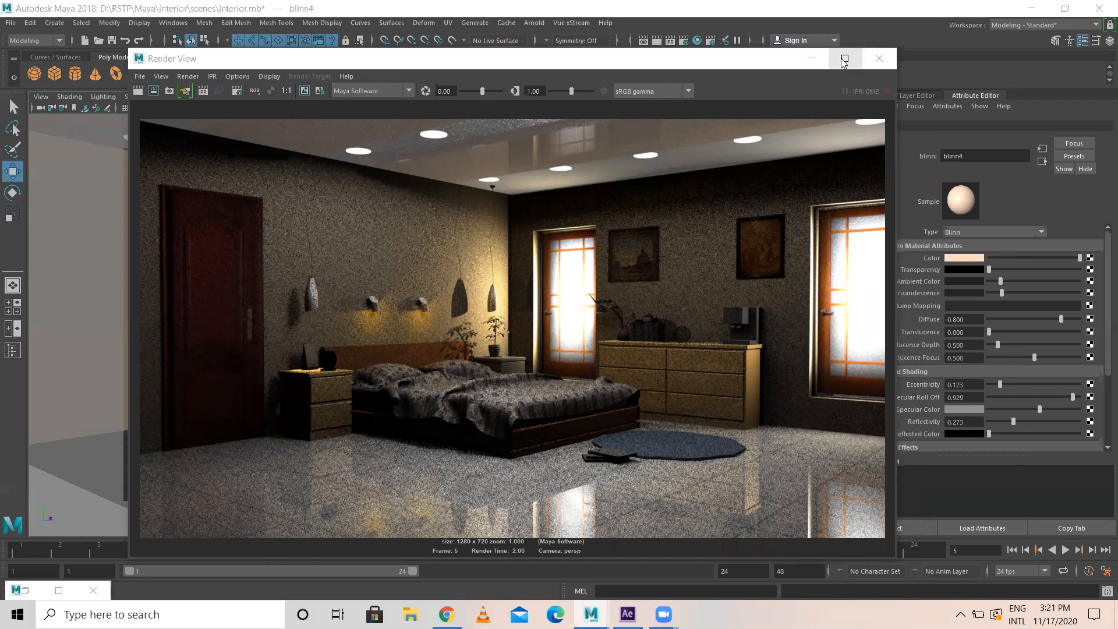
scroll(489, 348, up, 1)
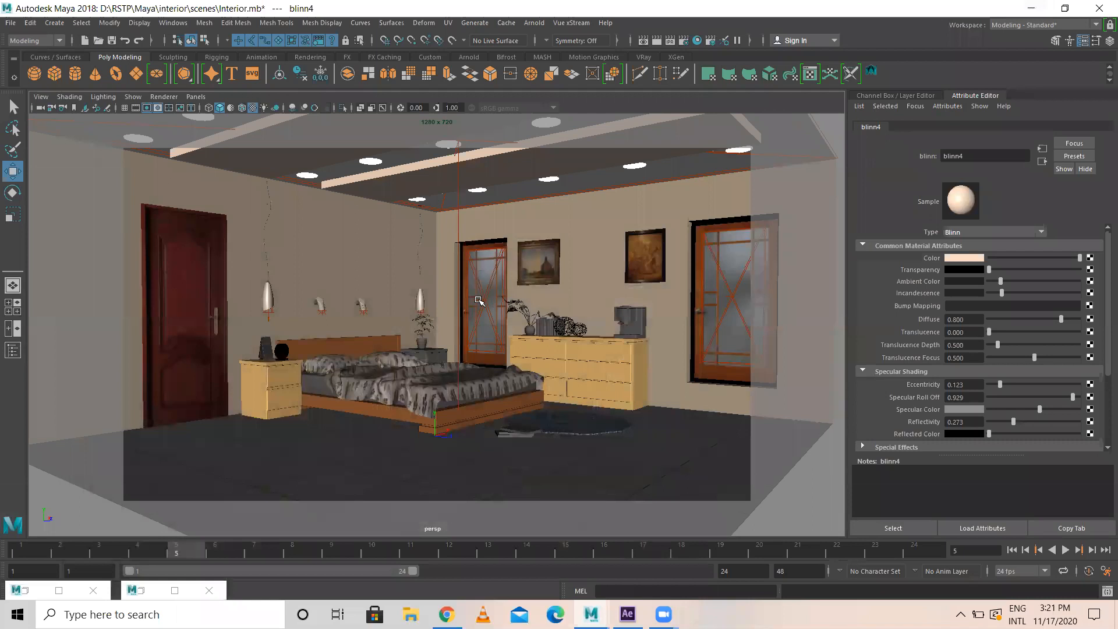
- Switch both window area lights from depth map shadows to ray trace shadows, and start a test render of the bedroom
click(478, 301)
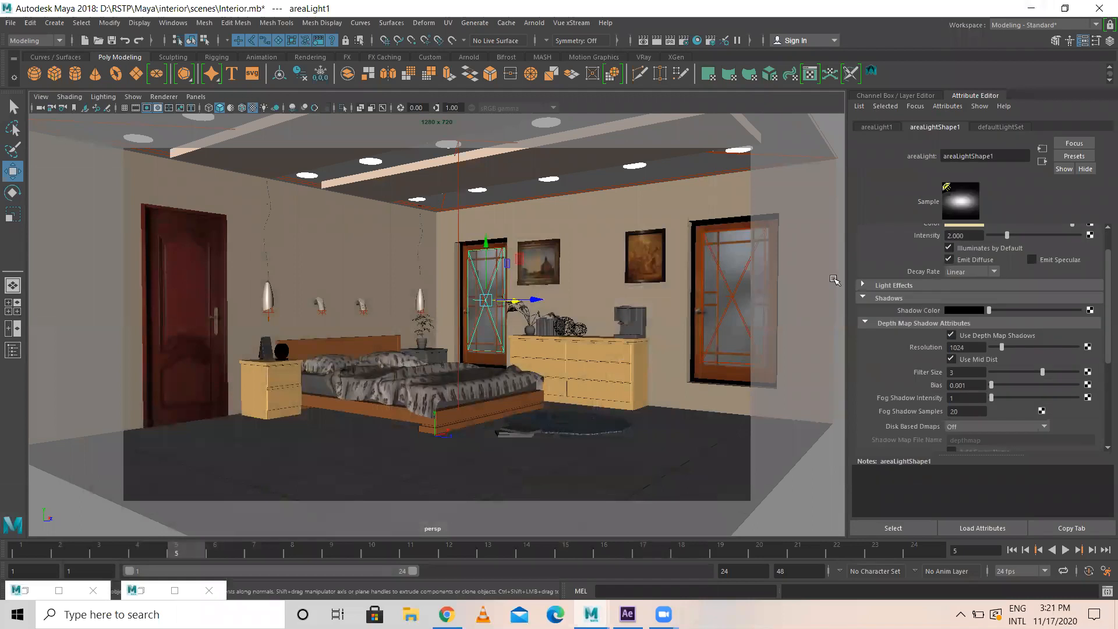
click(952, 335)
scroll(965, 351, down, 3)
scroll(965, 351, down, 2)
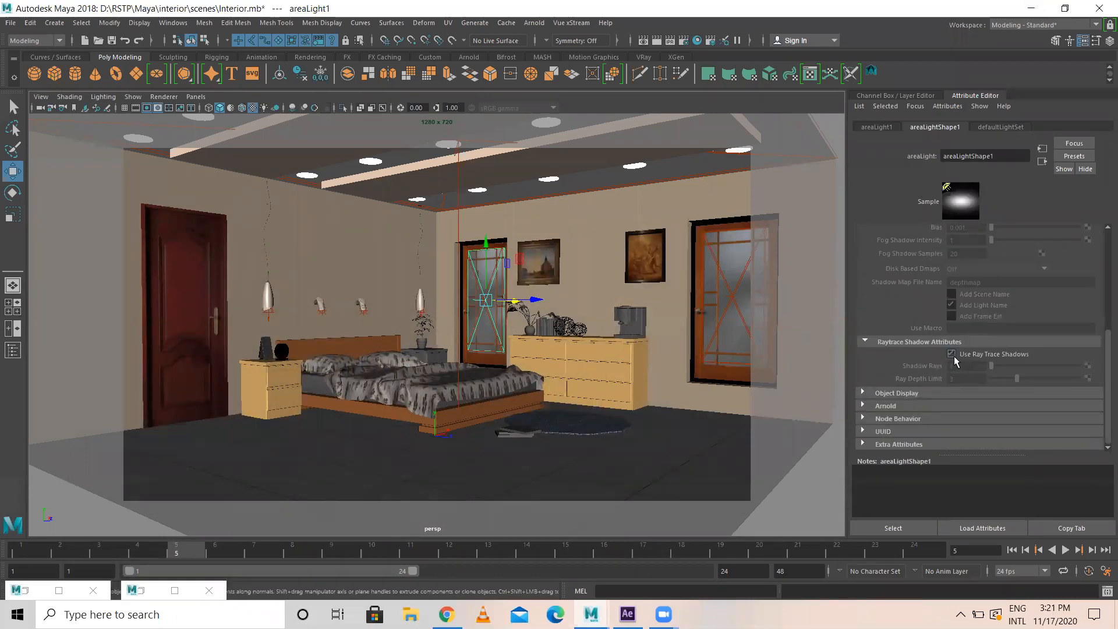
click(952, 354)
click(724, 300)
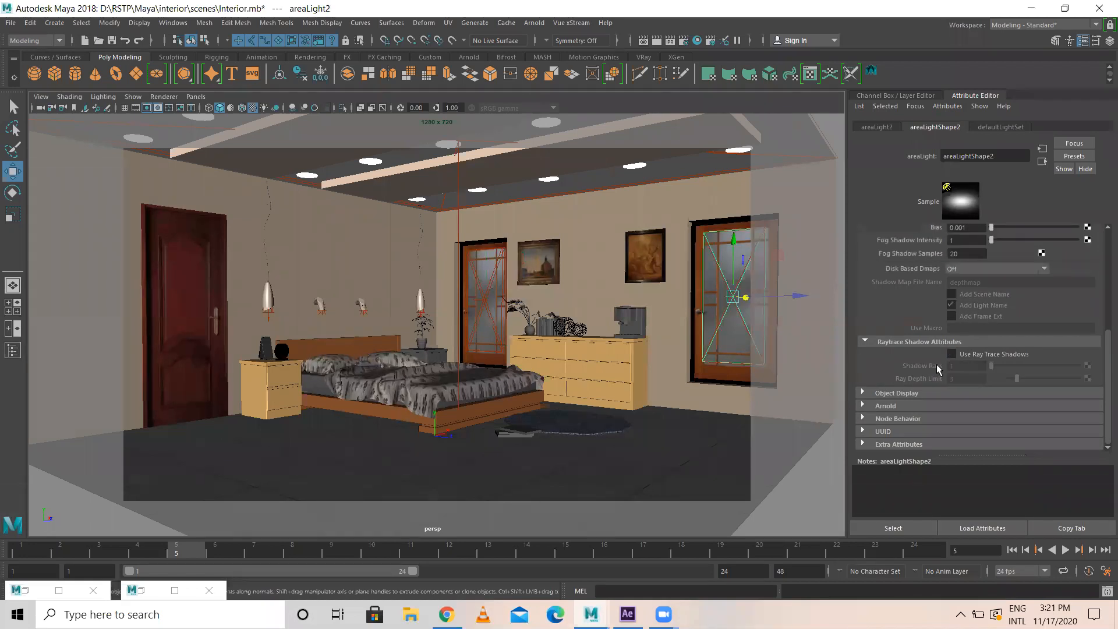
click(951, 354)
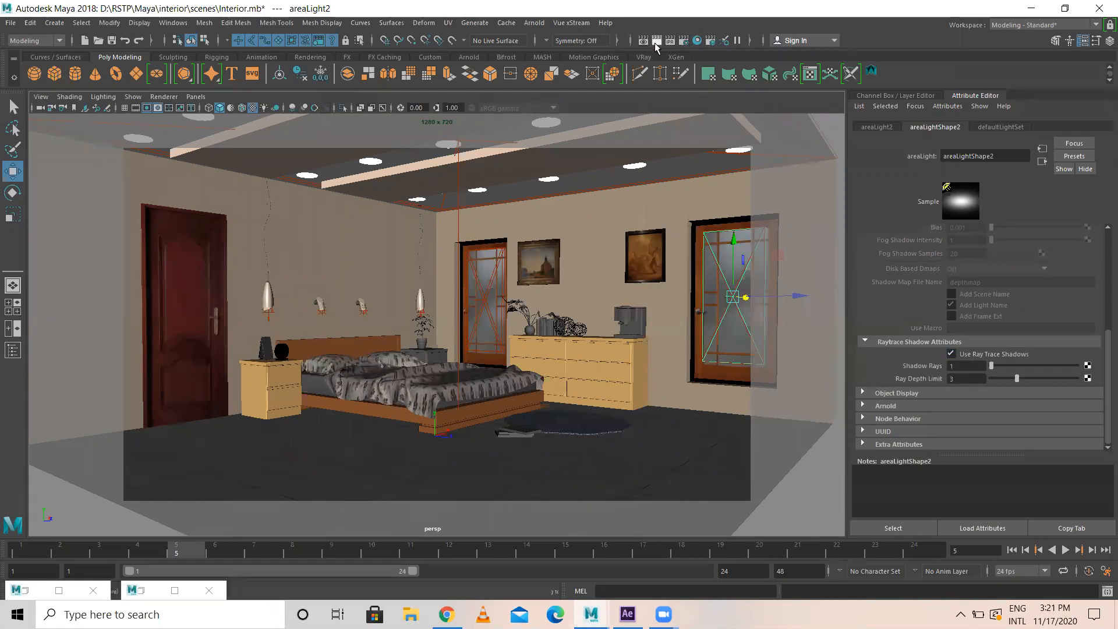
click(655, 42)
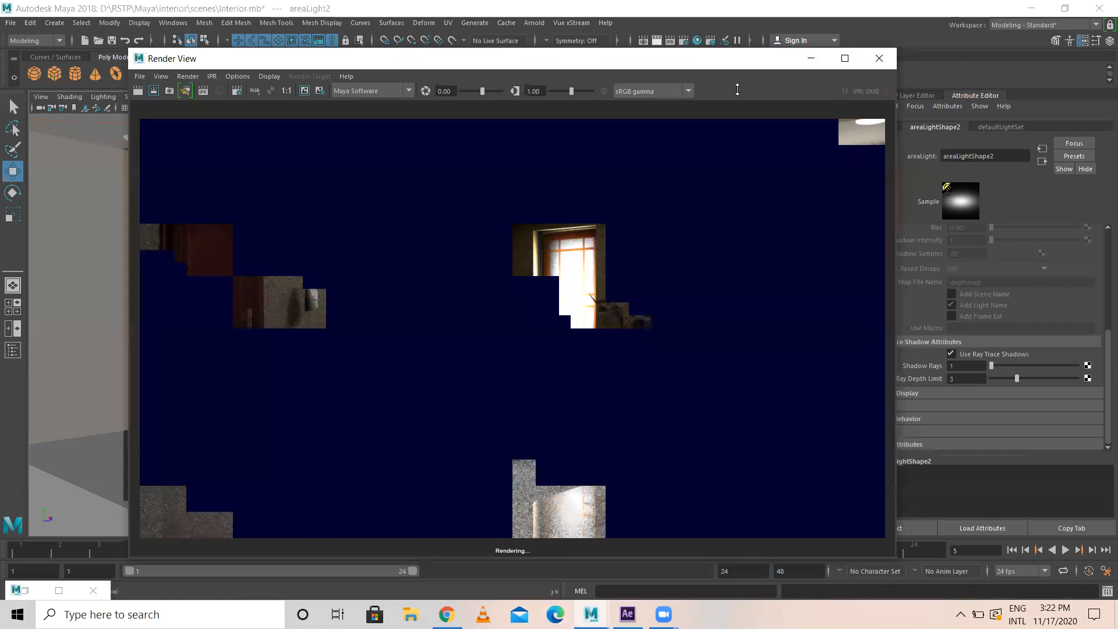
click(879, 57)
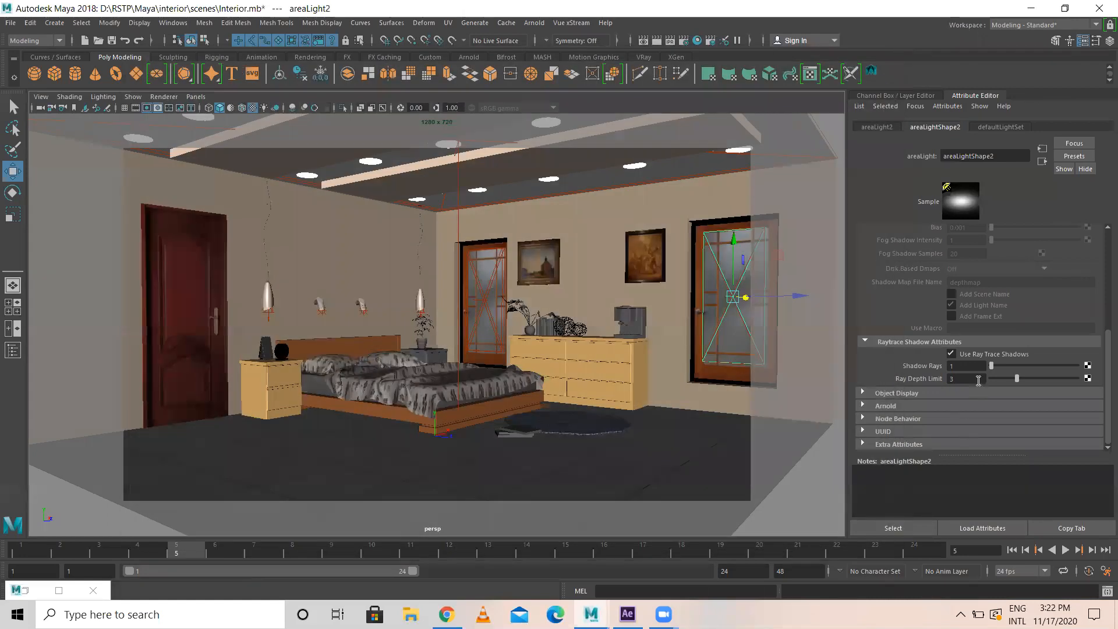
- Raise the ray trace shadow rays of the area light at the window beyond the dresser, and start another test render
drag(990, 367, 1035, 378)
scroll(991, 403, up, 5)
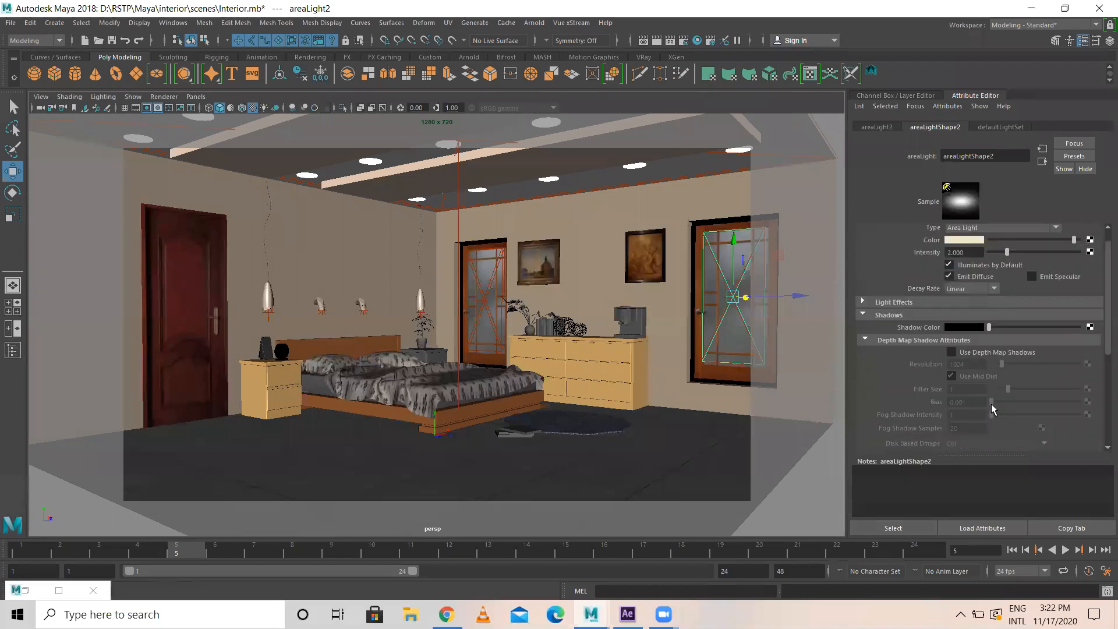
scroll(992, 404, up, 1)
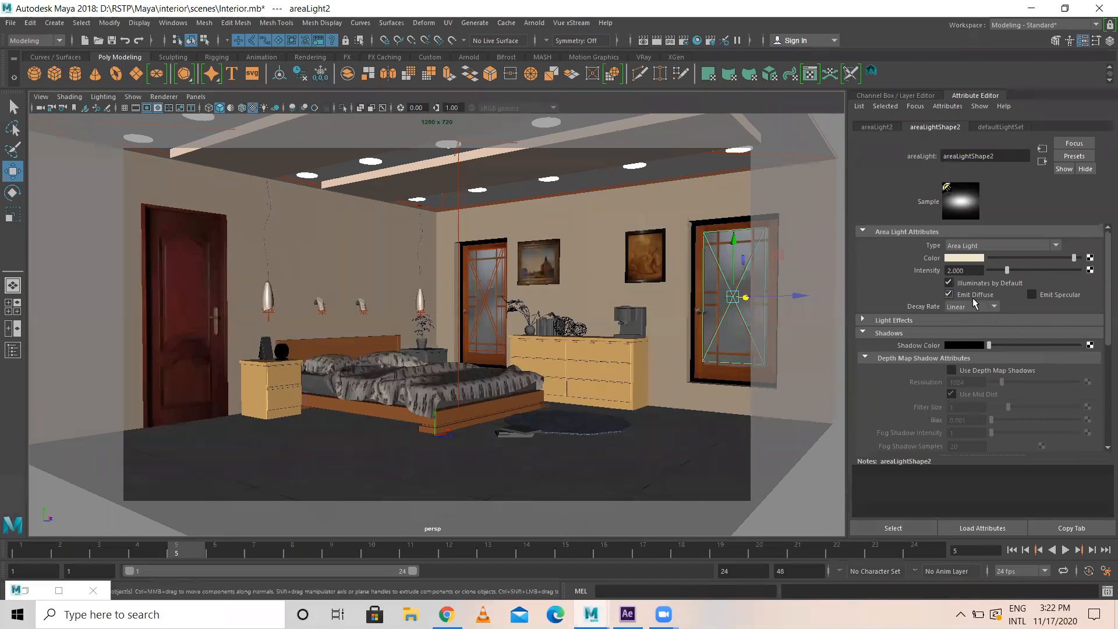
click(657, 40)
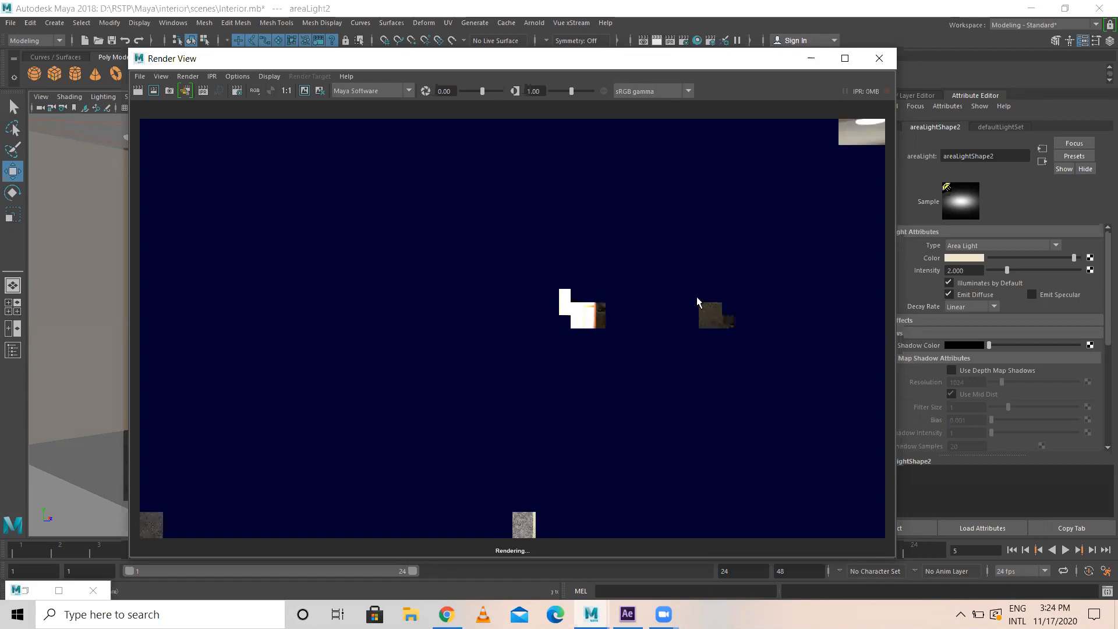
click(707, 309)
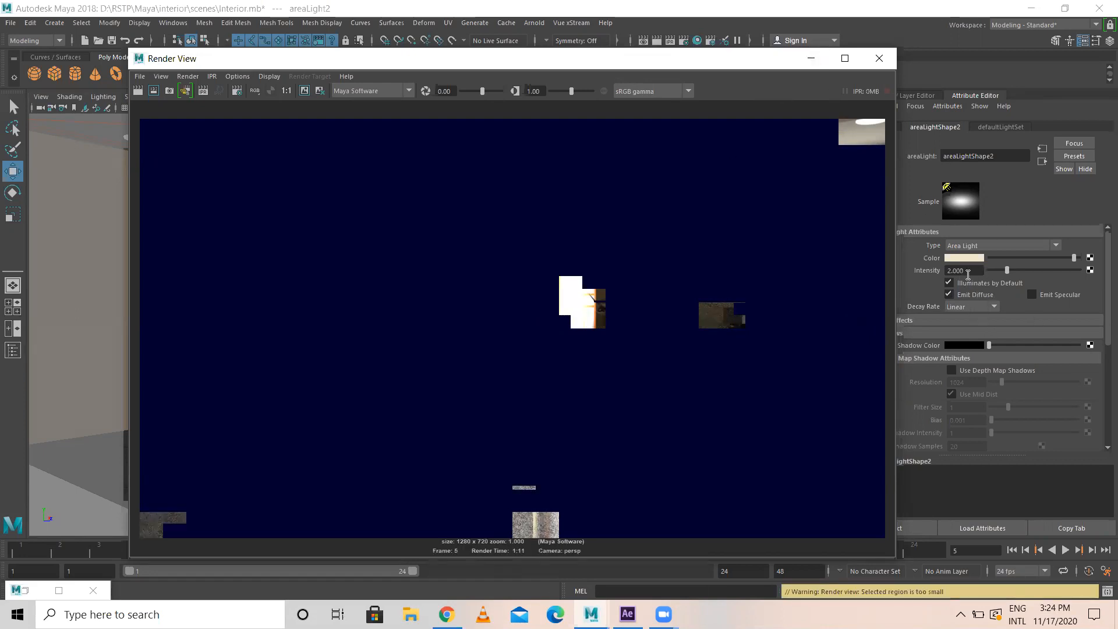
click(810, 60)
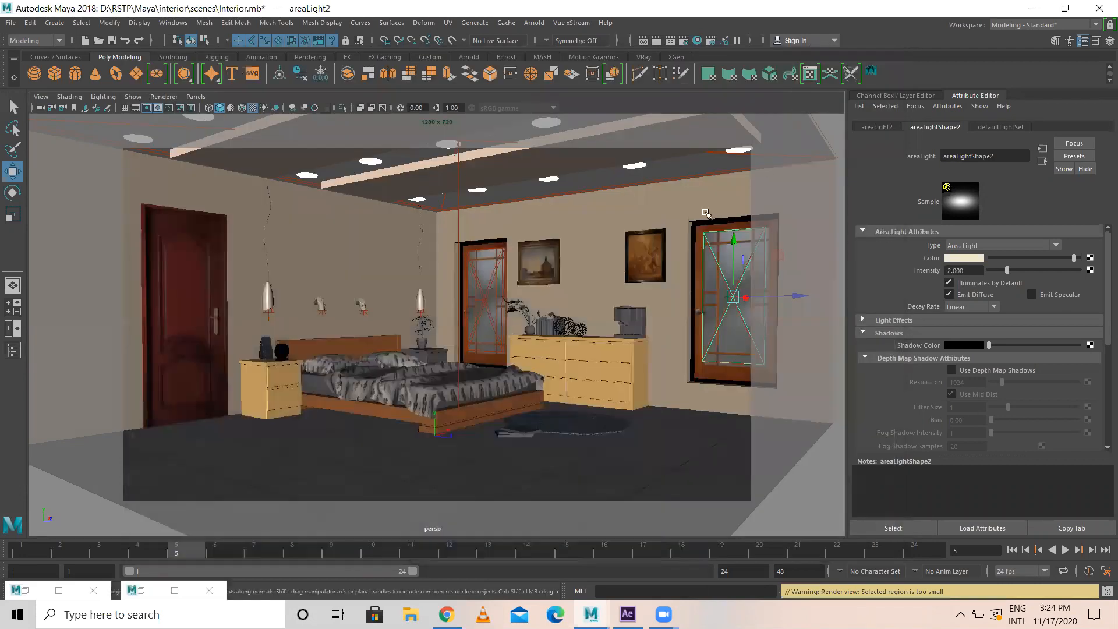
- Set the render quality back to Preview quality and disable raytracing
click(685, 39)
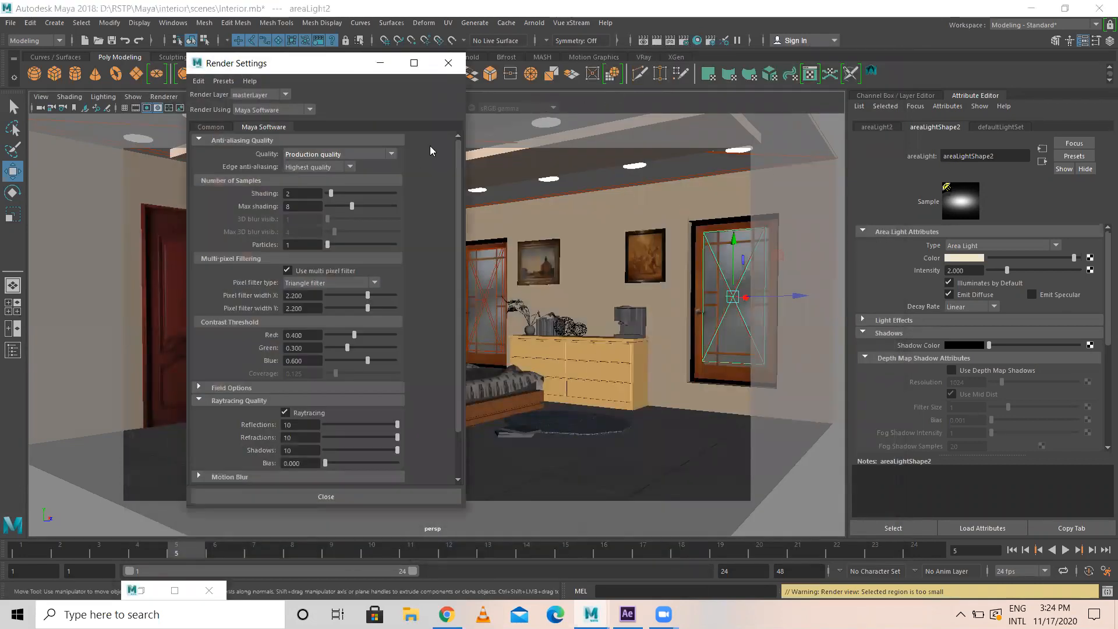
click(297, 152)
click(304, 177)
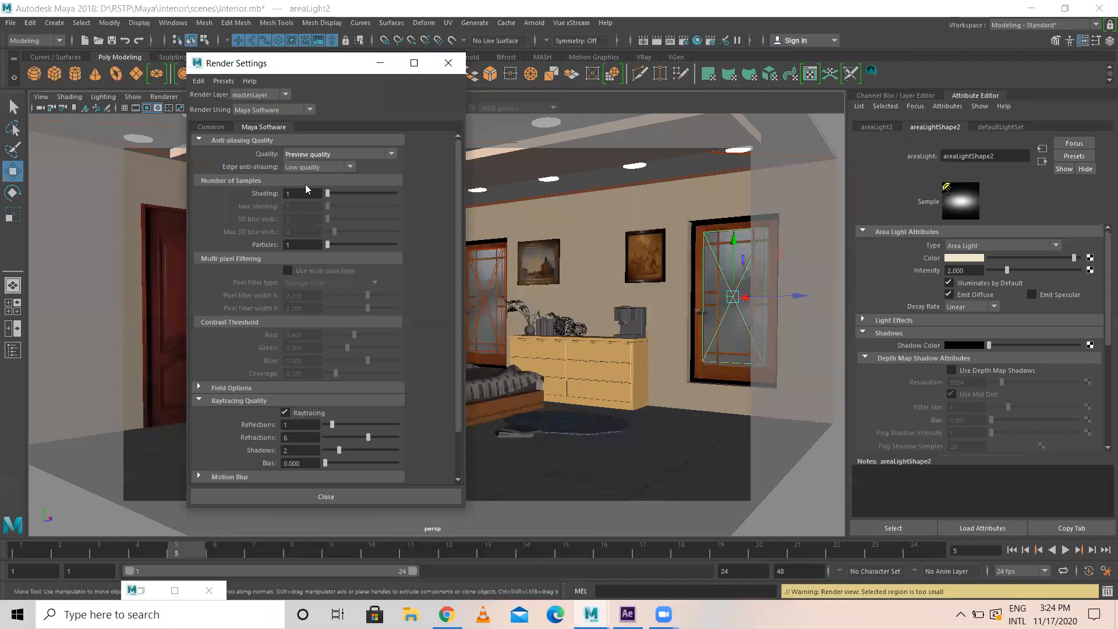
click(285, 412)
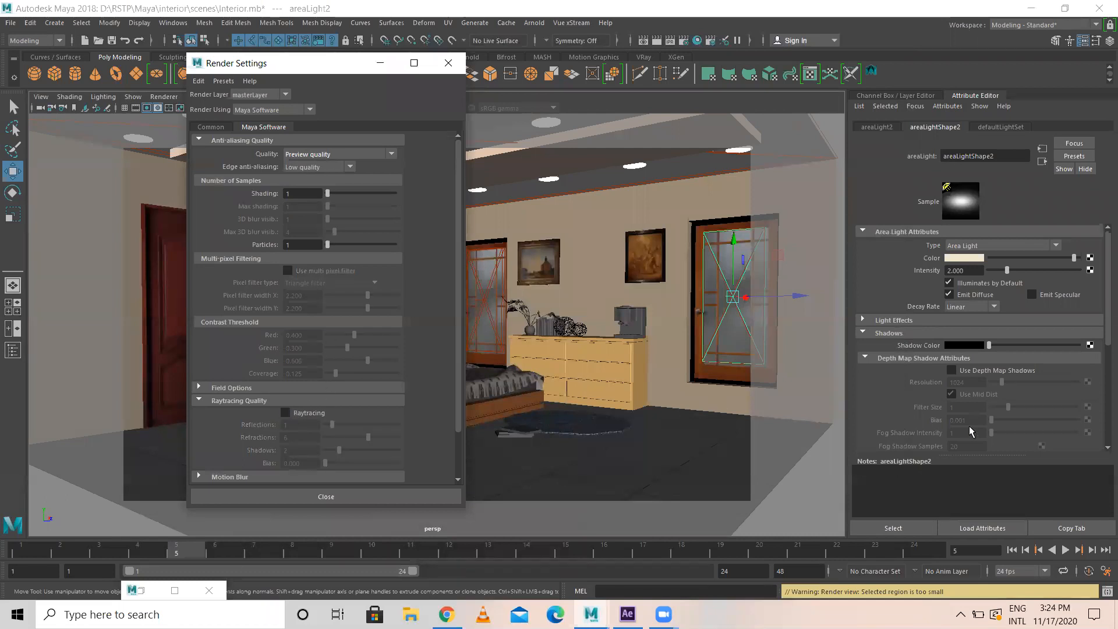
- Turn depth map shadows back on for both window area lights and check their ray trace shadow options
click(951, 371)
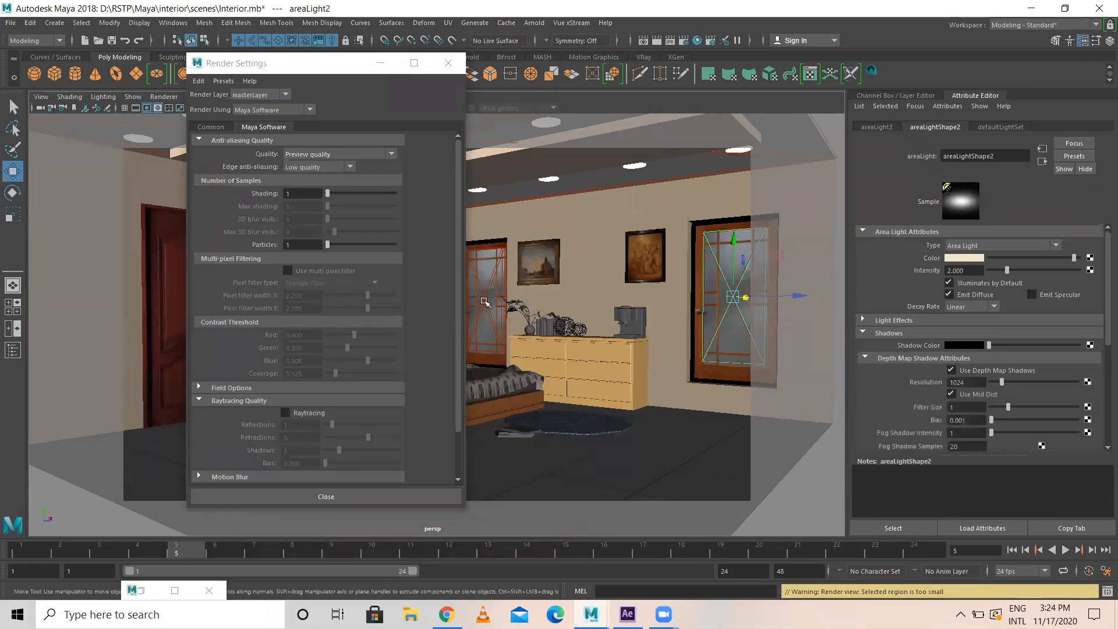
click(480, 299)
click(952, 370)
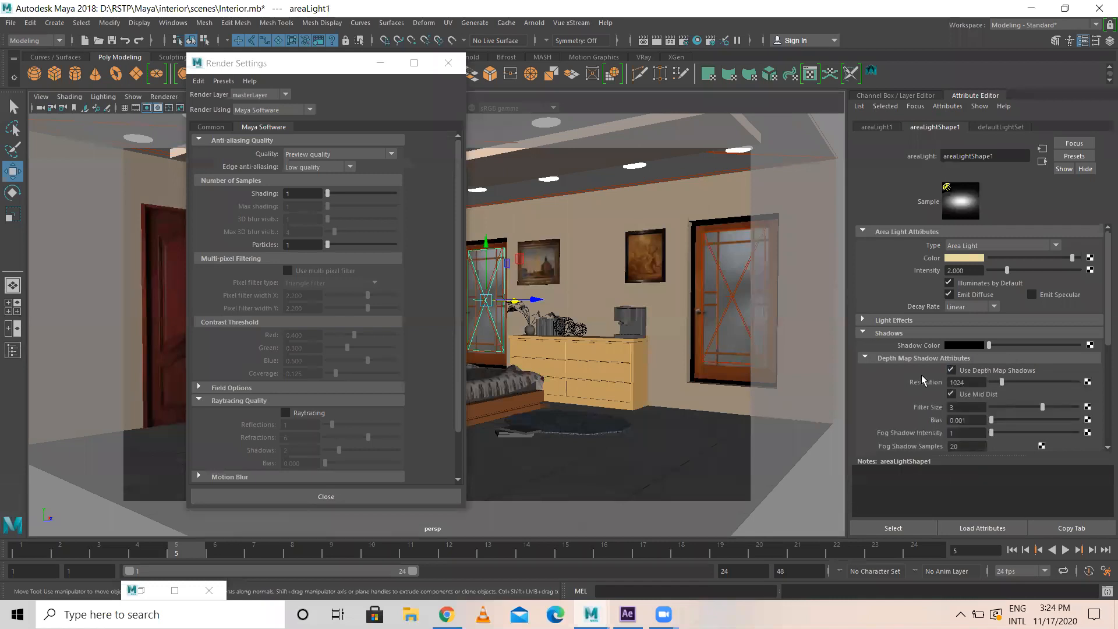
scroll(992, 402, down, 5)
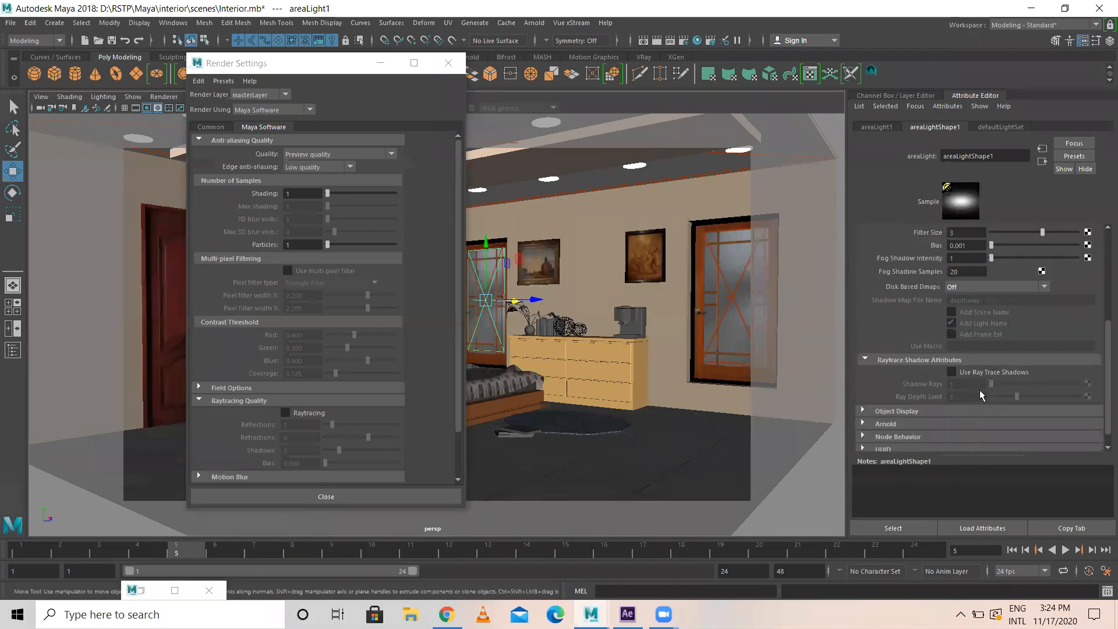
scroll(978, 372, up, 3)
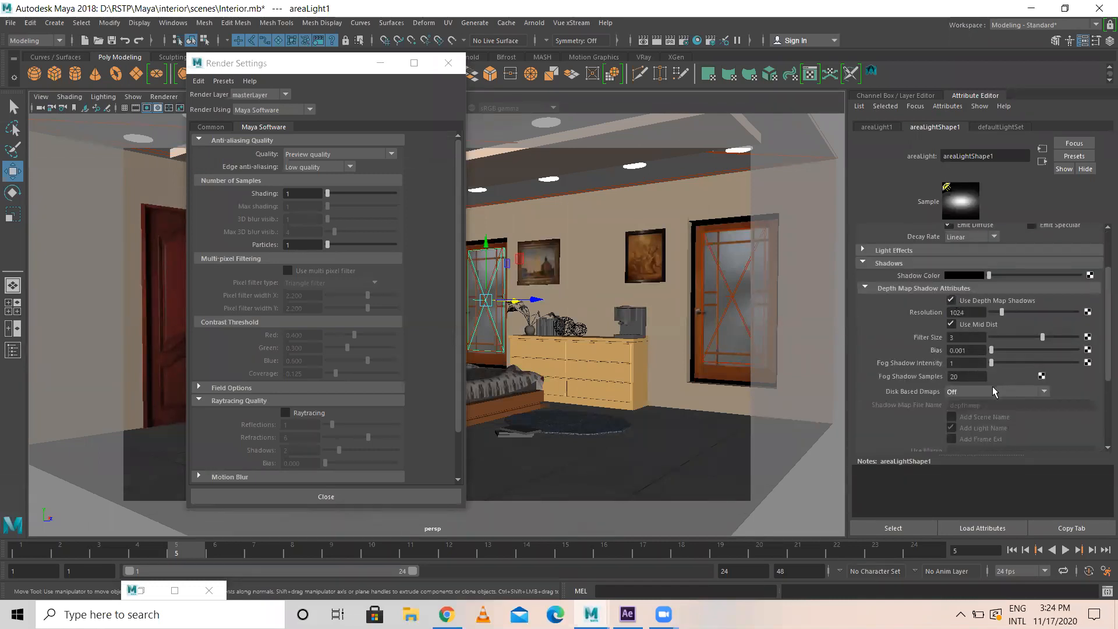
scroll(967, 349, down, 4)
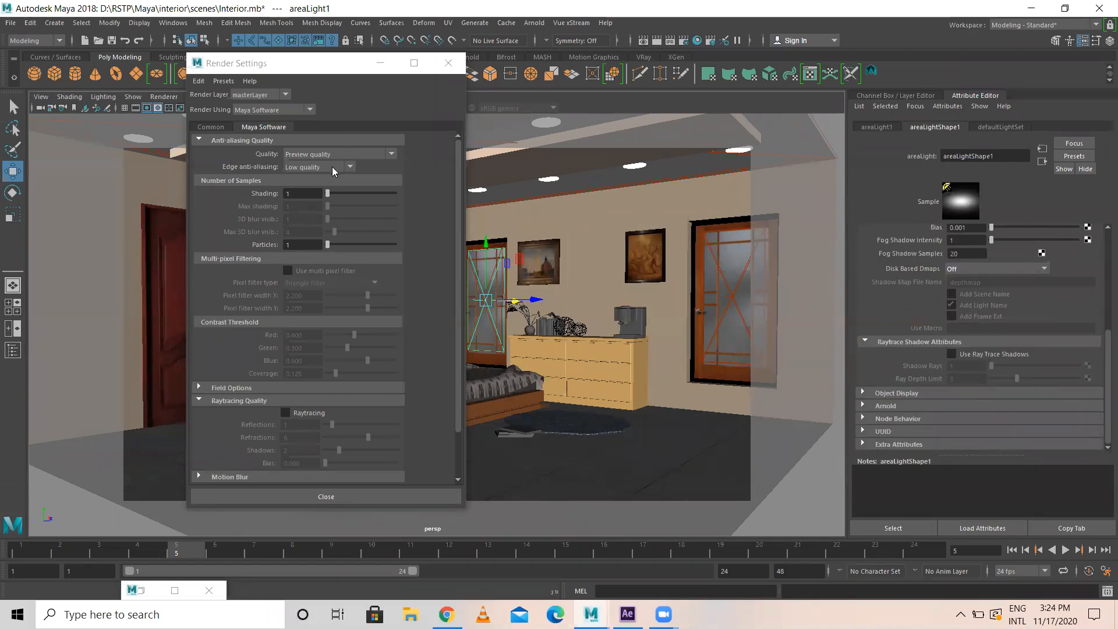
- Set the anti-aliasing to Production quality with raytracing off, and render the bedroom view
click(331, 152)
click(335, 193)
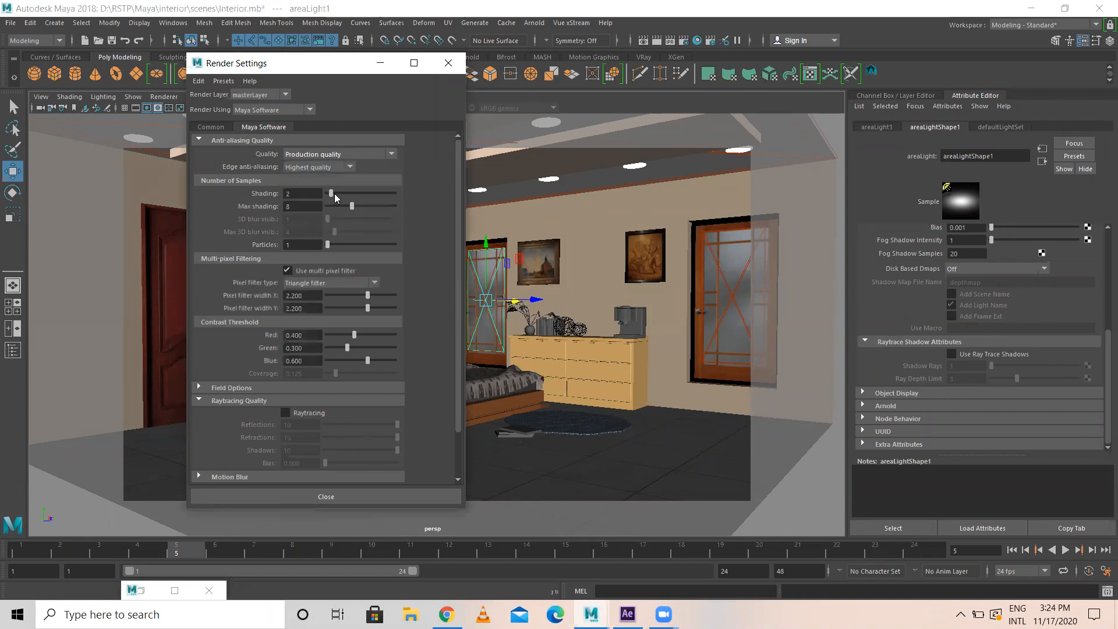
click(388, 71)
click(657, 40)
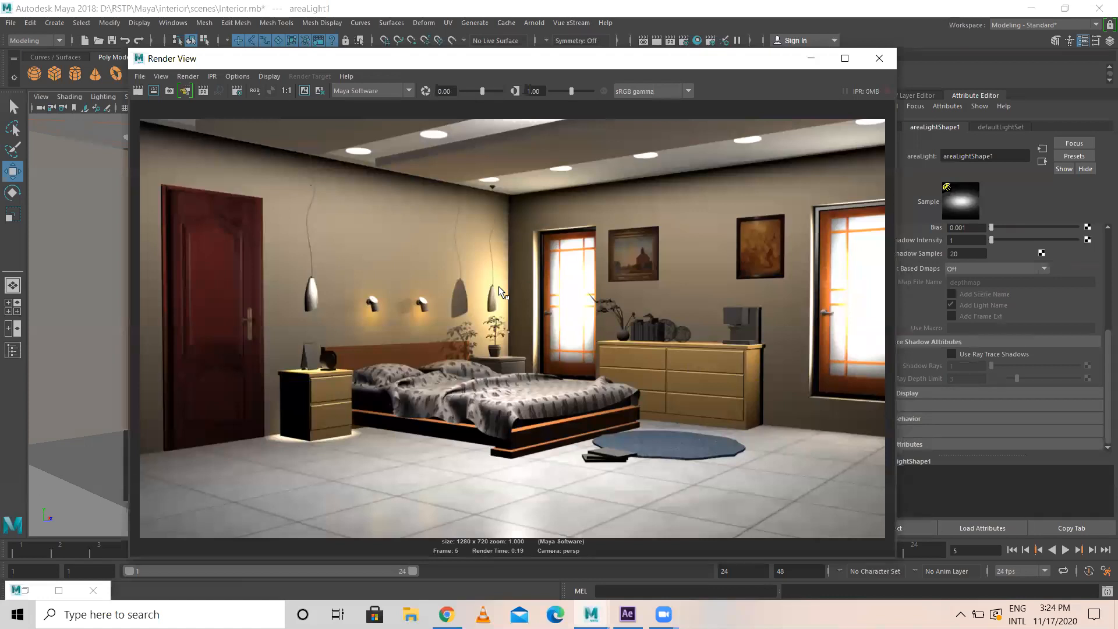
- Save the finished render as a JPEG named 02 in the project's images folder
key(alt+Tab)
drag(478, 64, 449, 56)
click(112, 70)
click(129, 101)
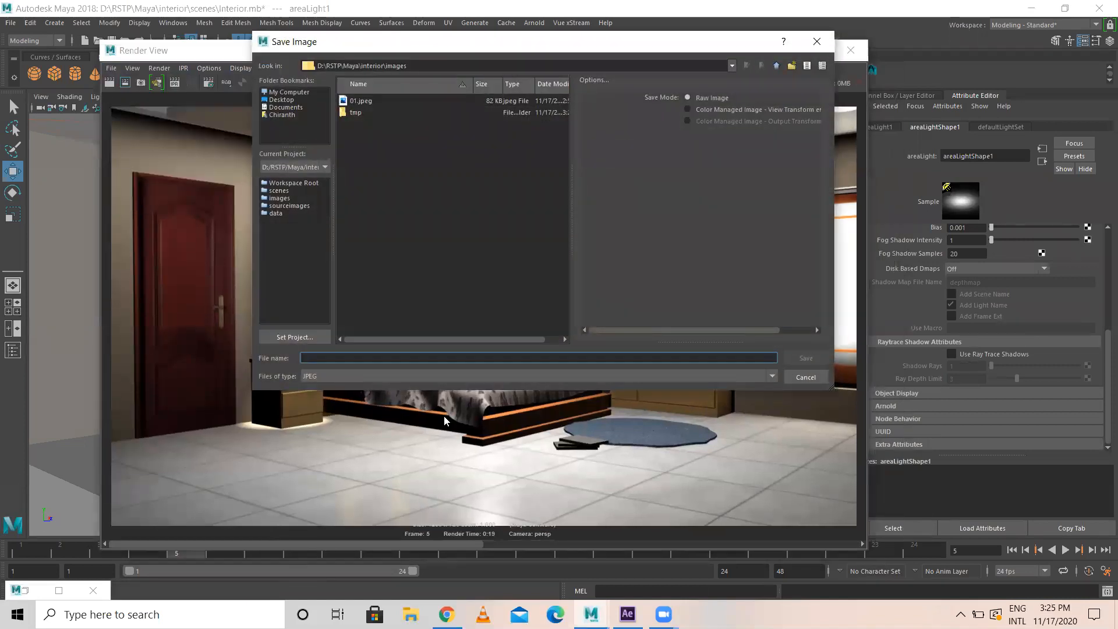
text(02)
key(Return)
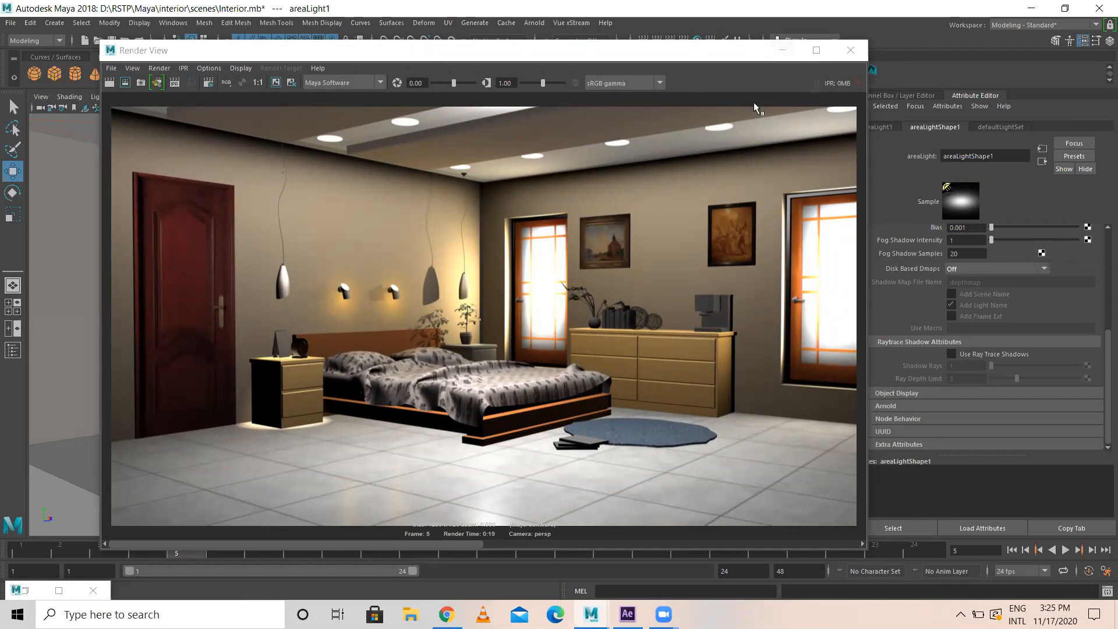
drag(731, 52, 718, 44)
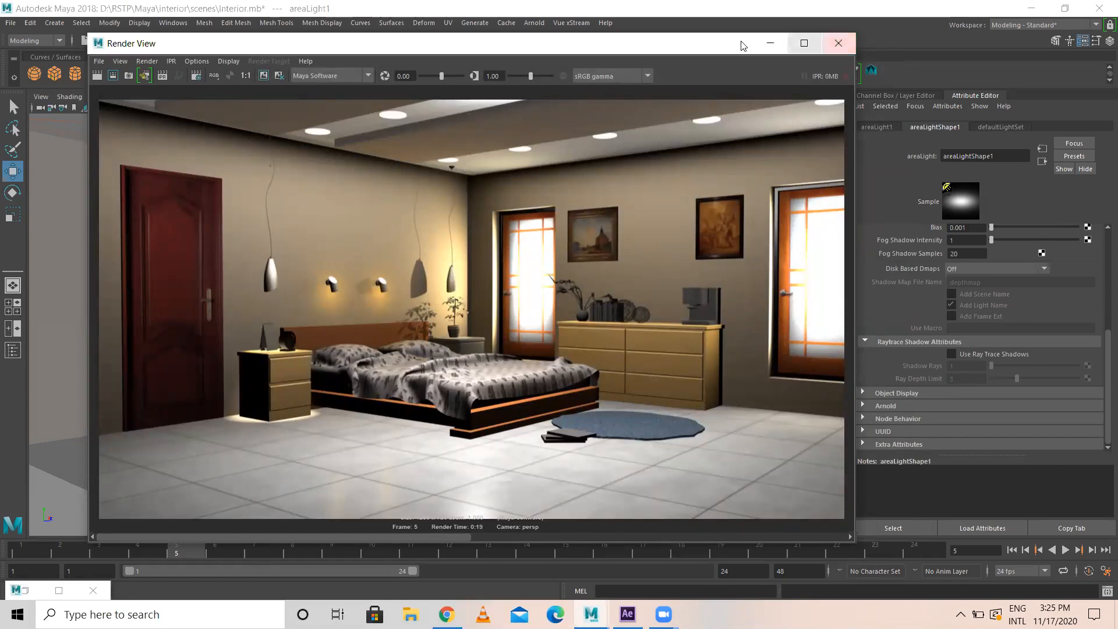
- Set the floor's Floor_Tile Blinn material to an eccentricity of 0.1 and a white specular color
click(760, 46)
click(647, 456)
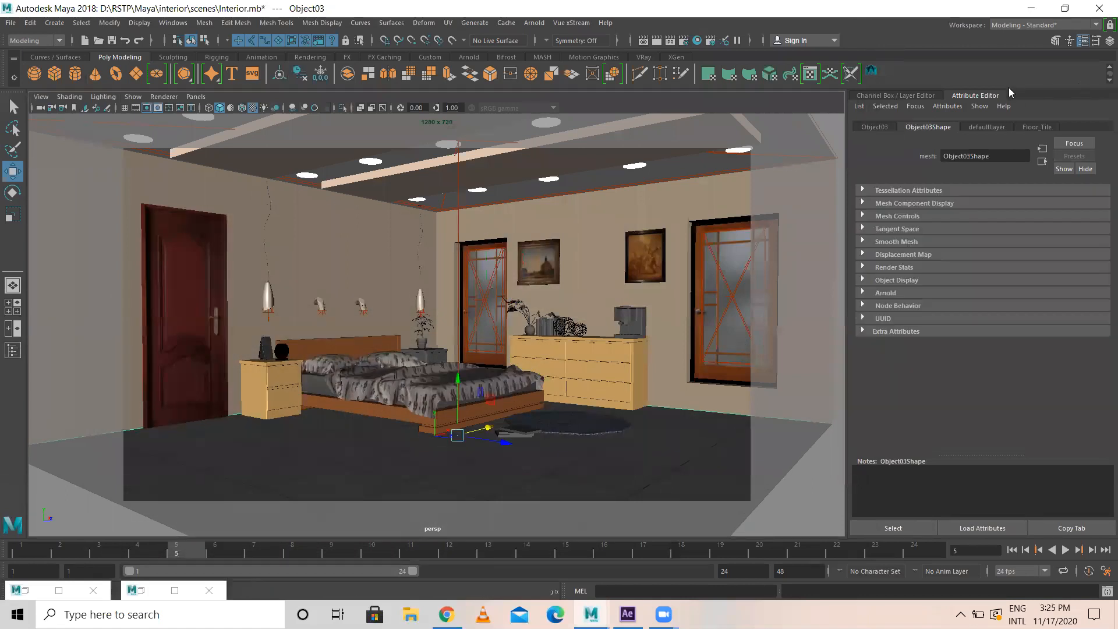
click(1040, 128)
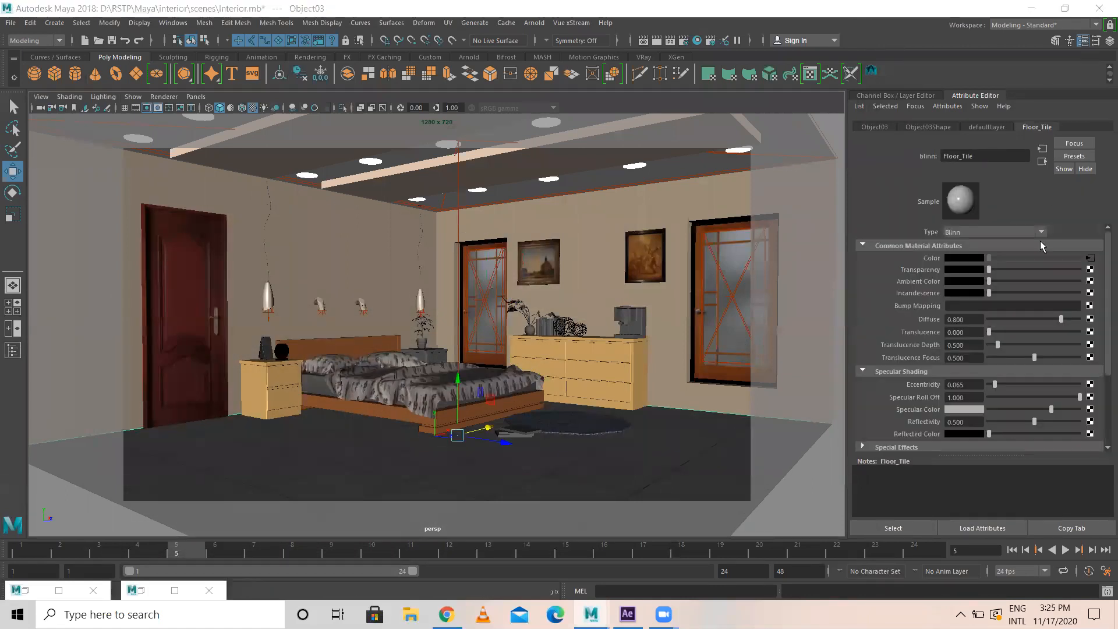
double_click(964, 384)
text(.1)
key(Return)
drag(1053, 410, 1105, 417)
- Expand the floor material's raytrace options and render the bedroom view again, minimizing the finished render
scroll(1018, 425, down, 2)
click(920, 438)
scroll(921, 442, down, 2)
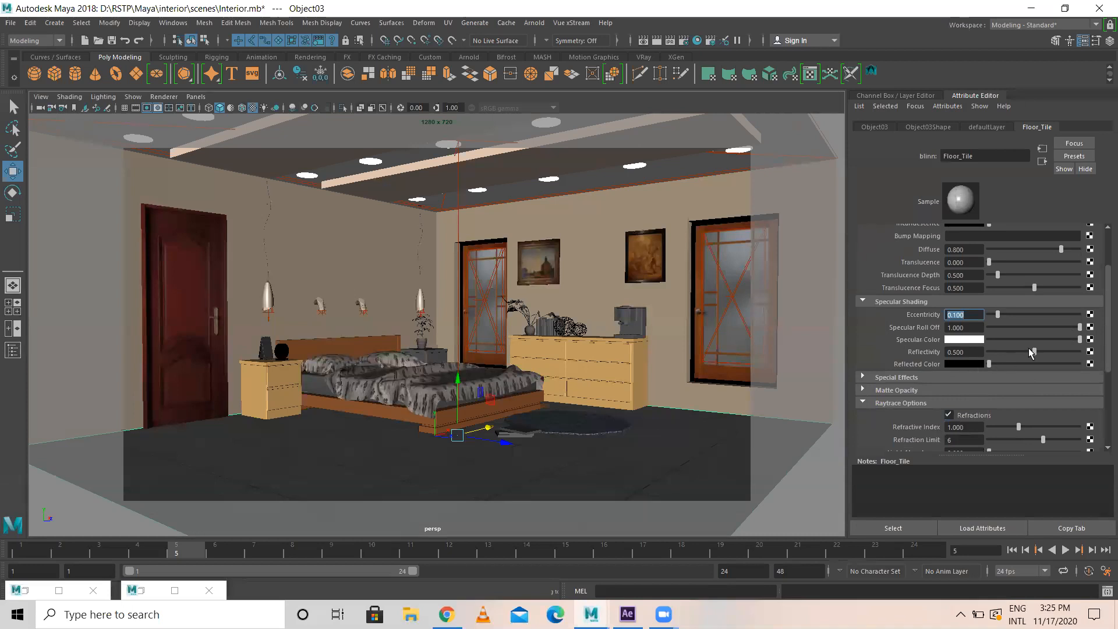
click(670, 42)
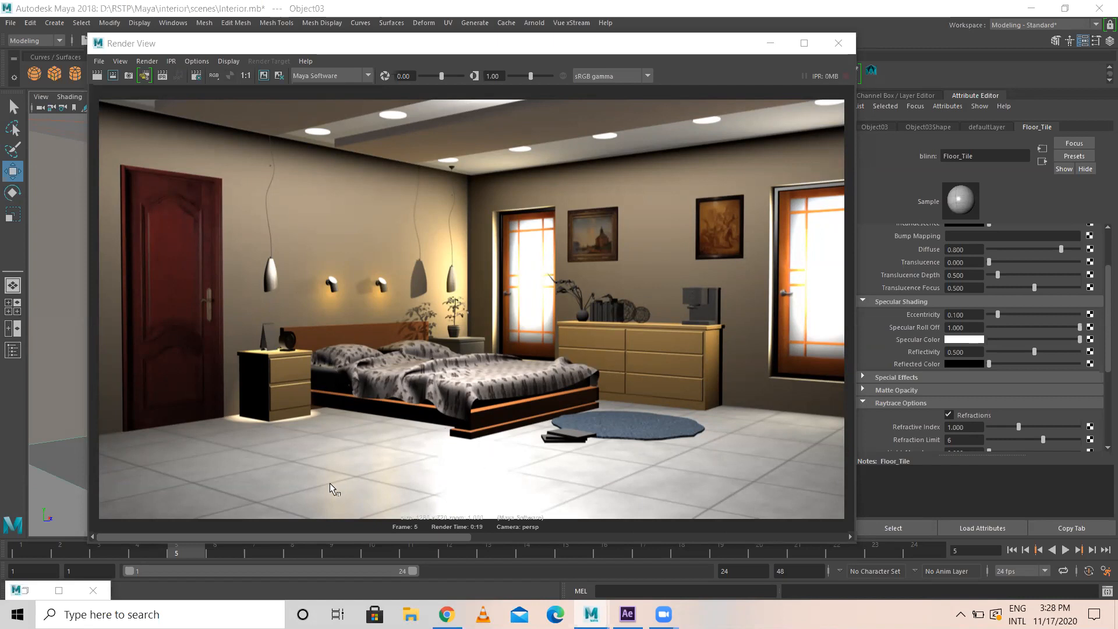
click(771, 43)
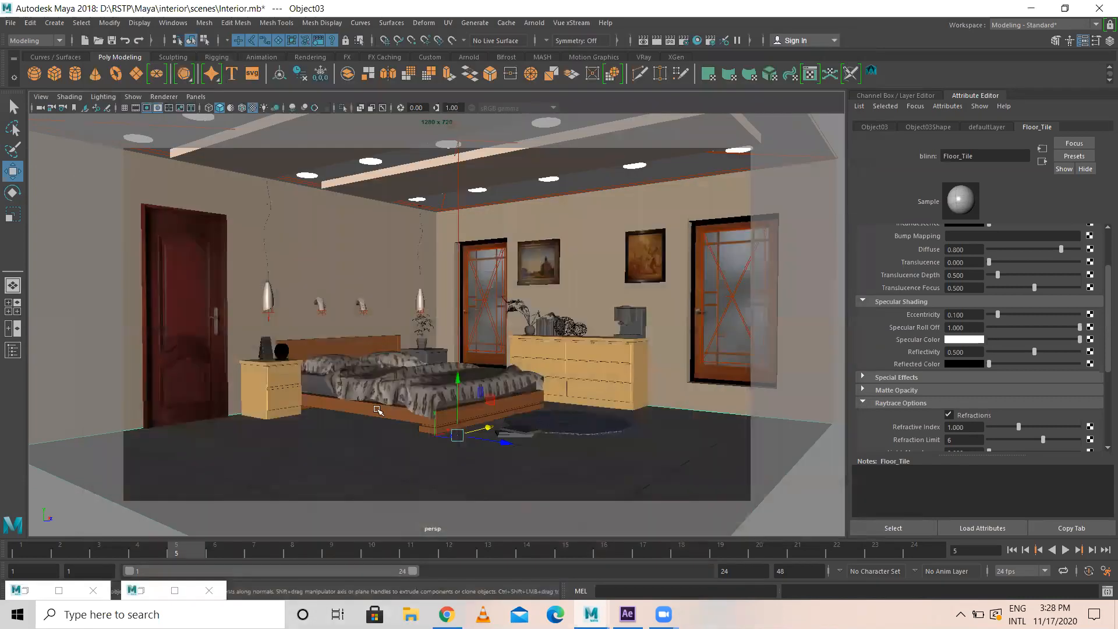
- Check the door, bed, dresser and wall objects in the bedroom and open the Hypershade to review the scene's materials
click(284, 265)
click(183, 319)
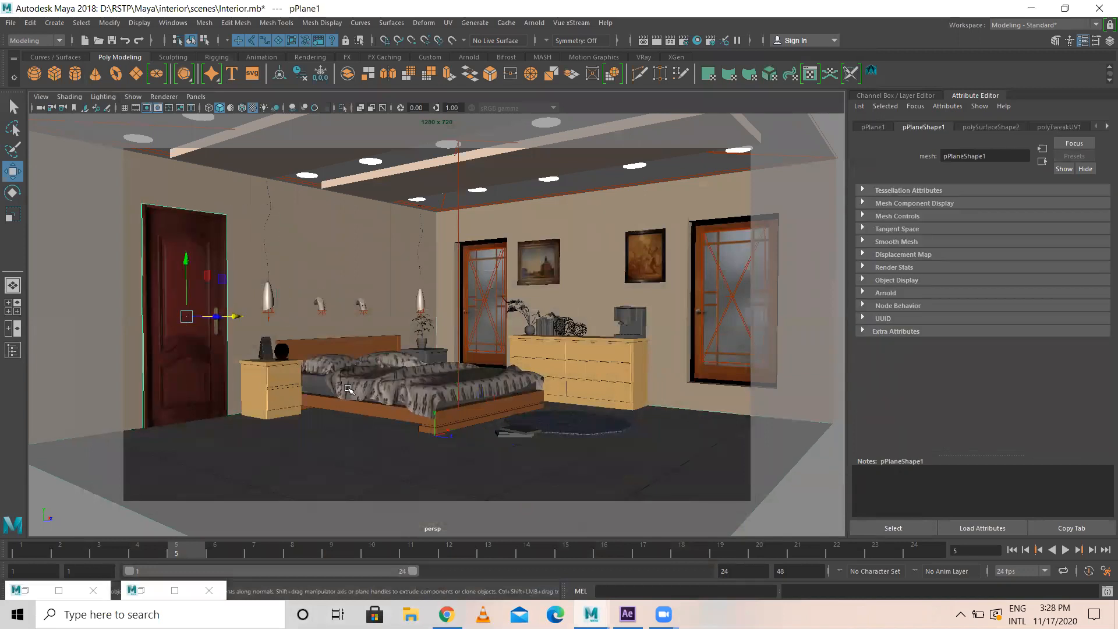
click(356, 389)
click(522, 357)
click(694, 286)
click(633, 220)
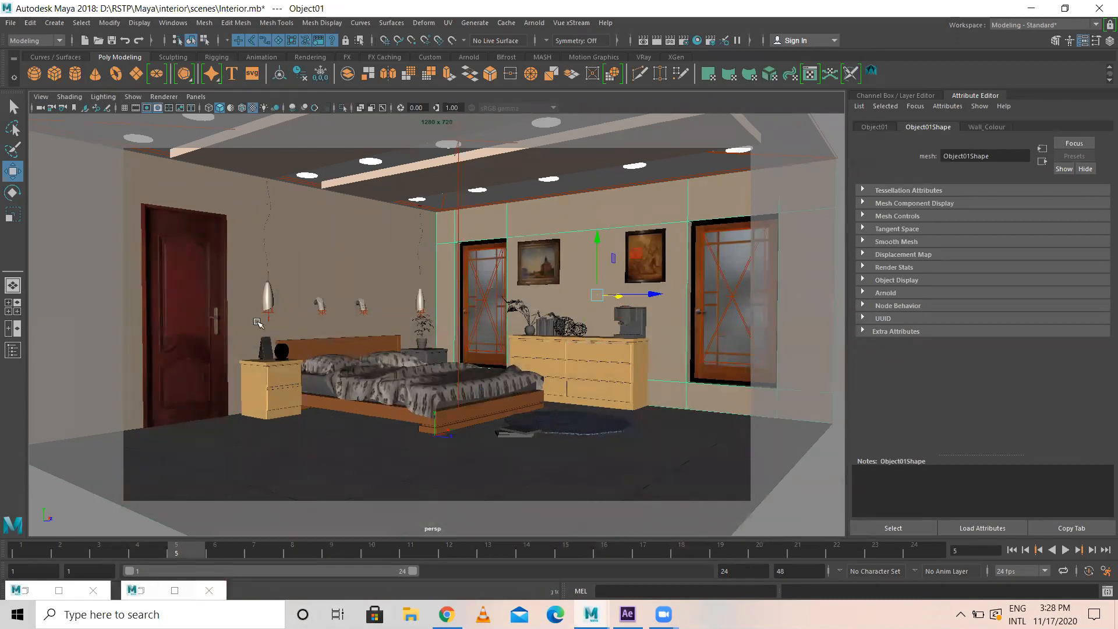
click(173, 22)
mouse_move(201, 89)
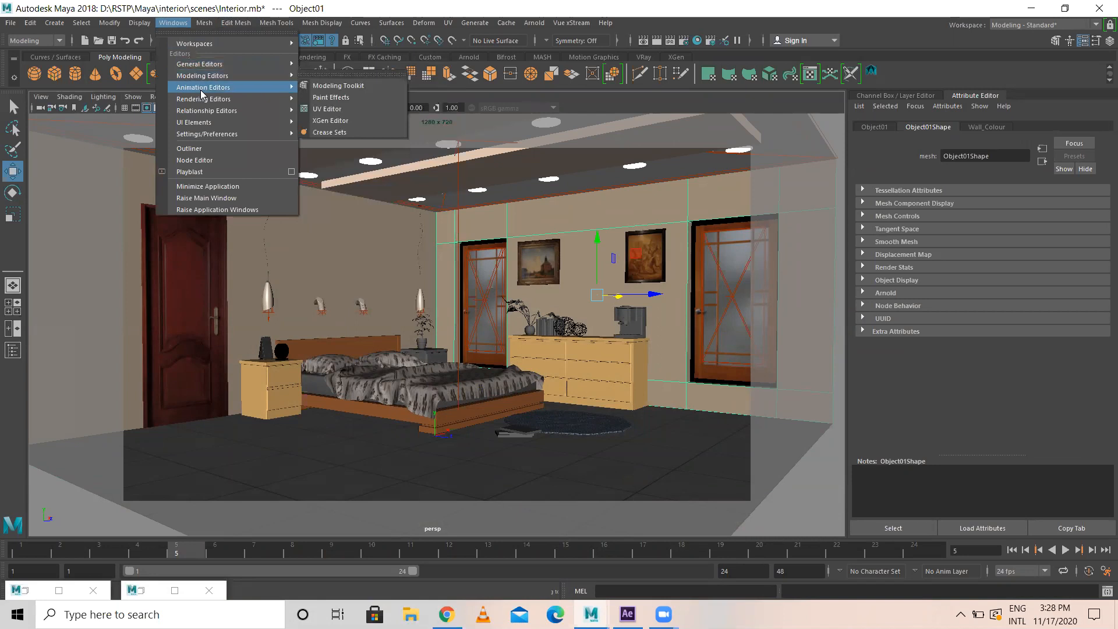
click(344, 134)
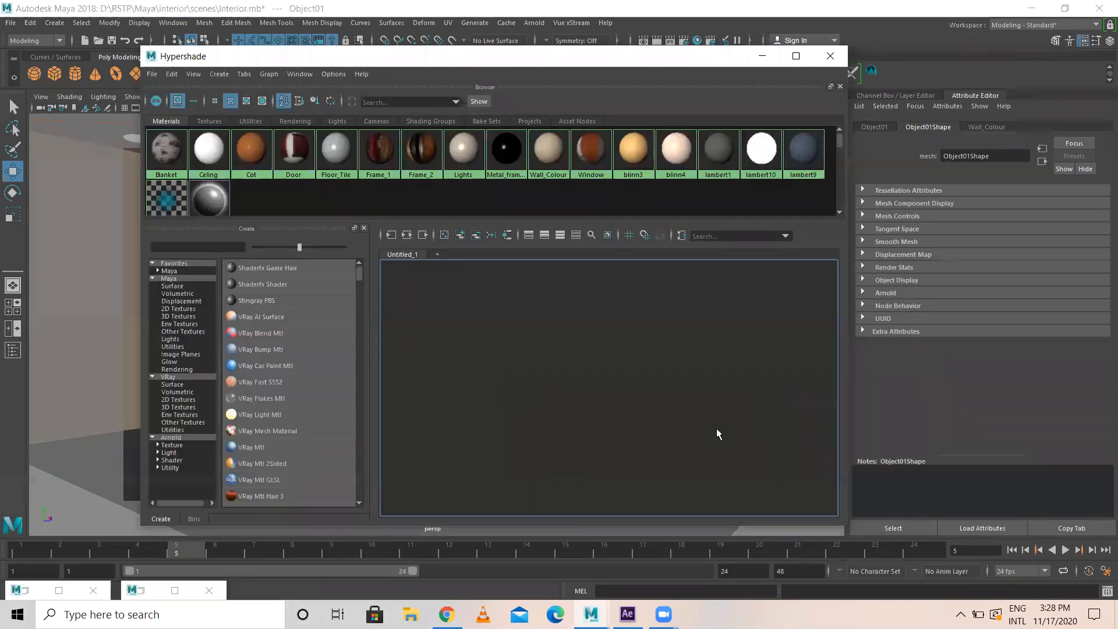
key(space)
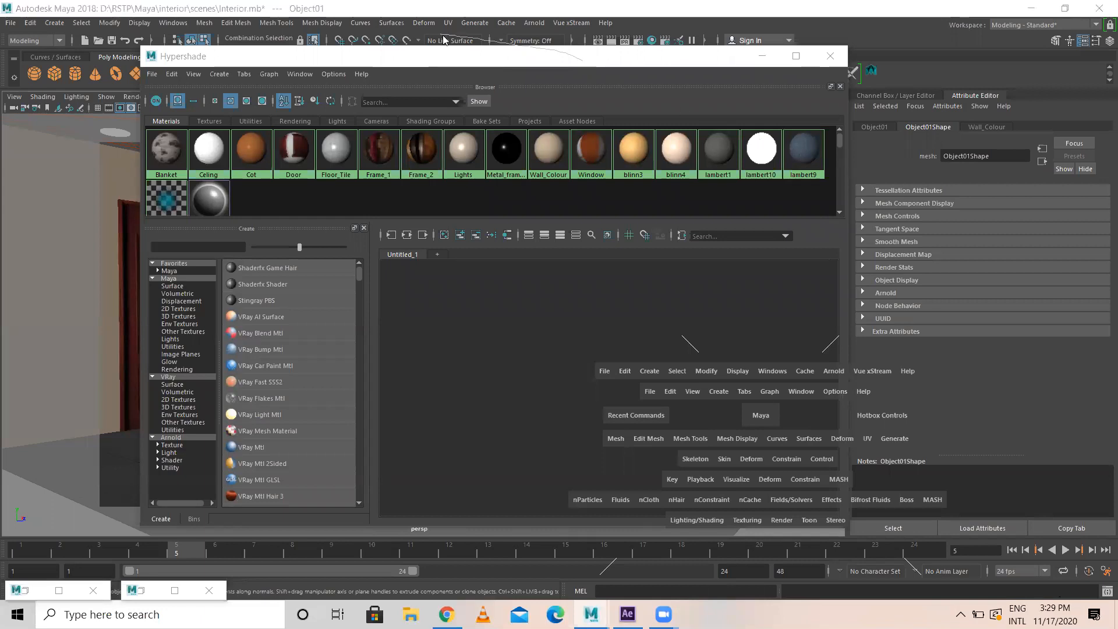
drag(443, 36, 565, 54)
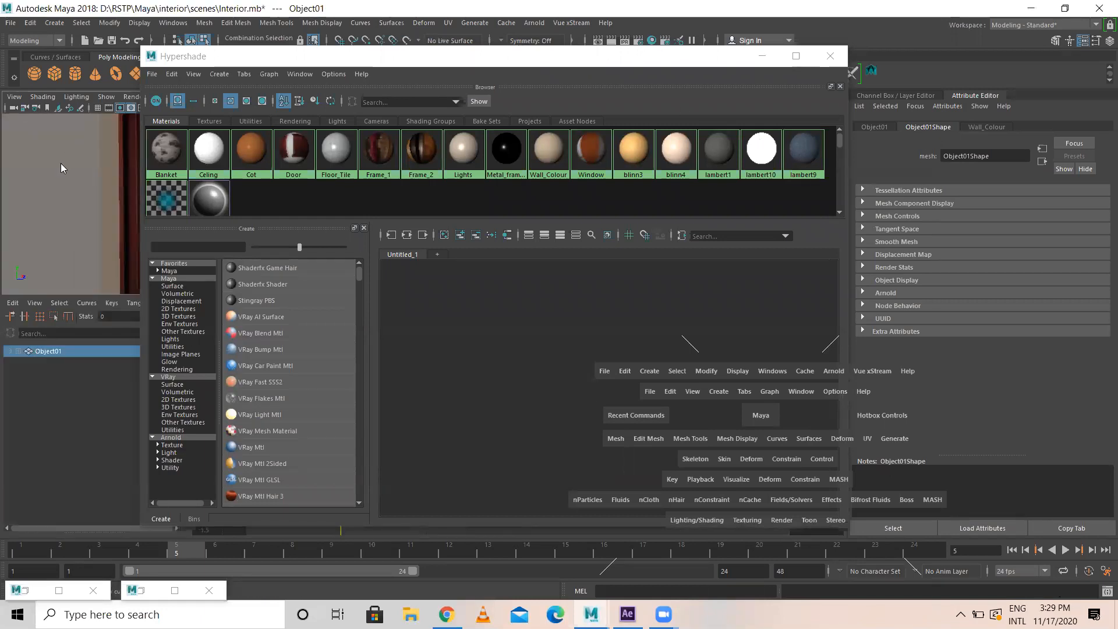
click(62, 164)
key(space)
drag(61, 164, 97, 192)
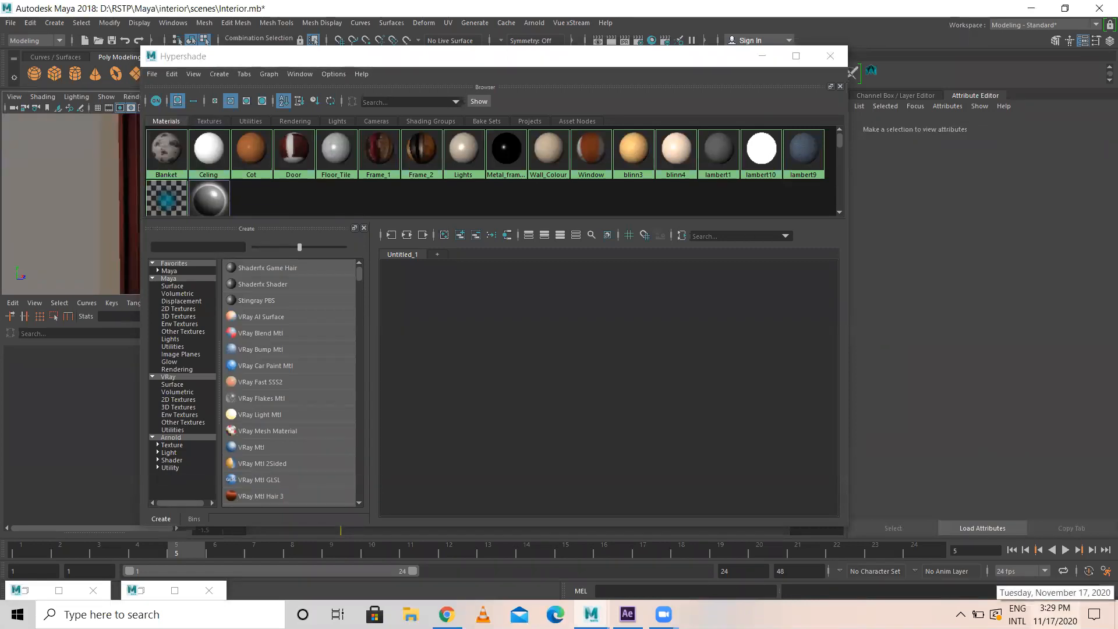
click(1053, 611)
key(Right)
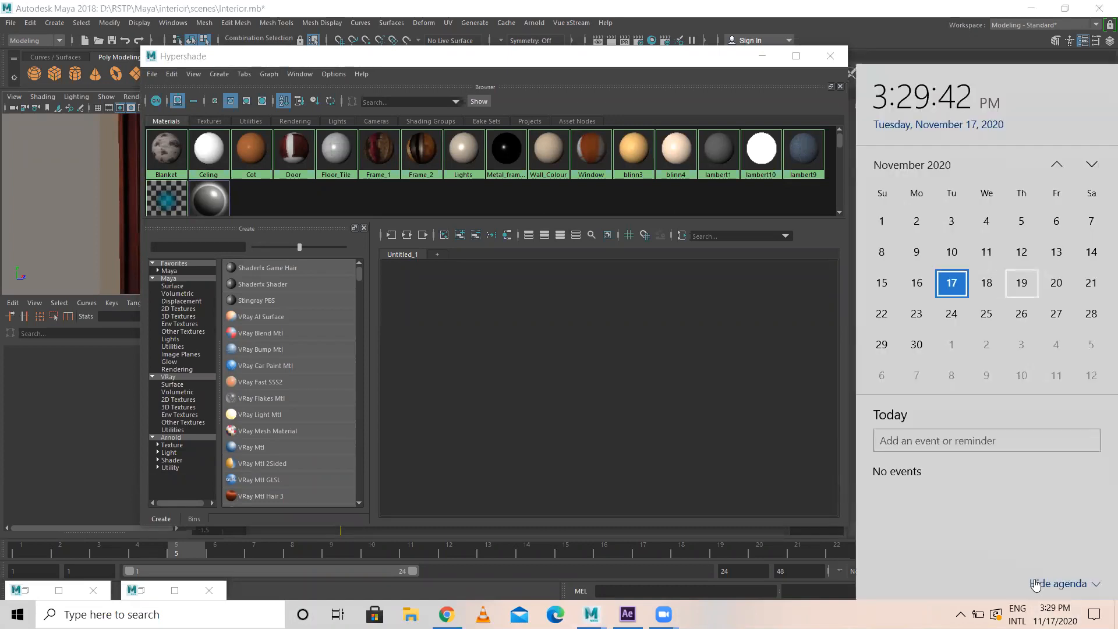
key(Right)
key(Right)
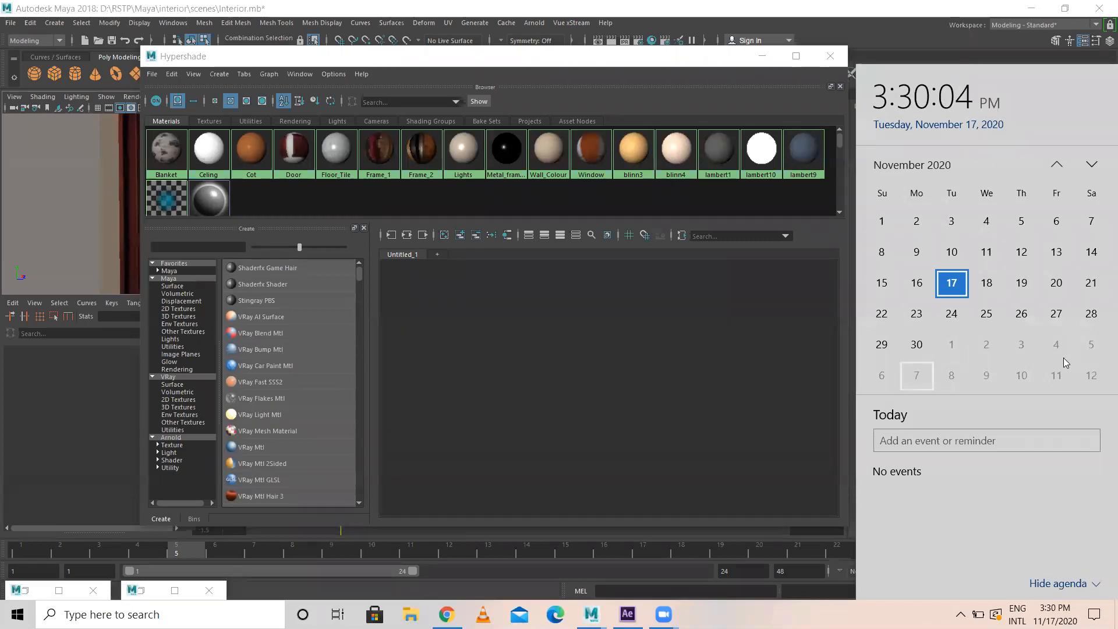
click(544, 57)
click(929, 70)
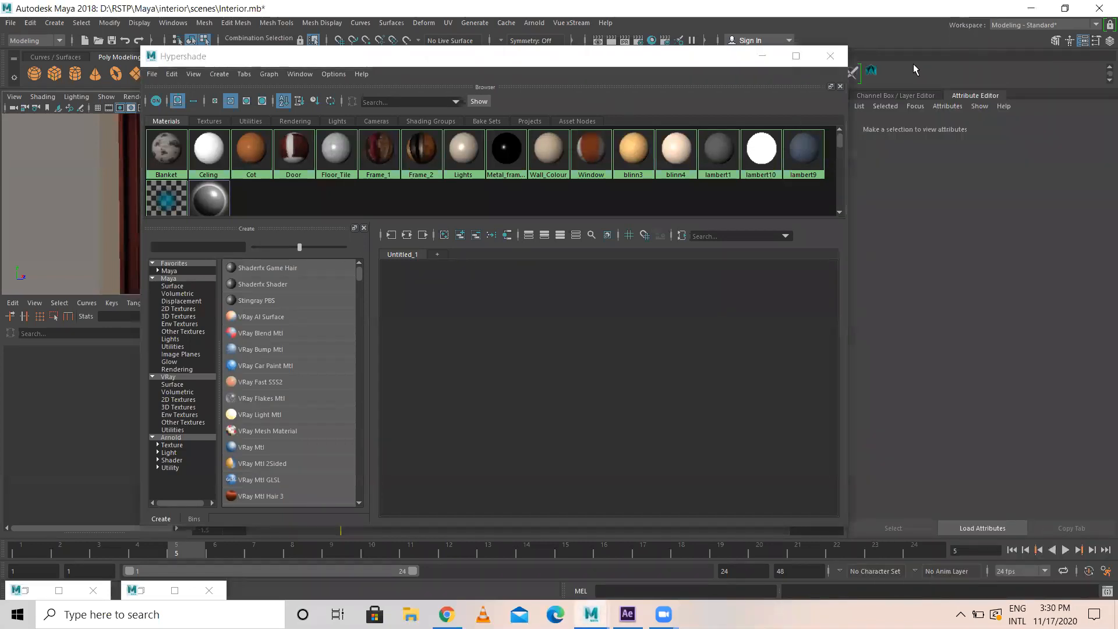
- Minimize the Hypershade and enlarge the perspective view to fill the workspace
click(765, 55)
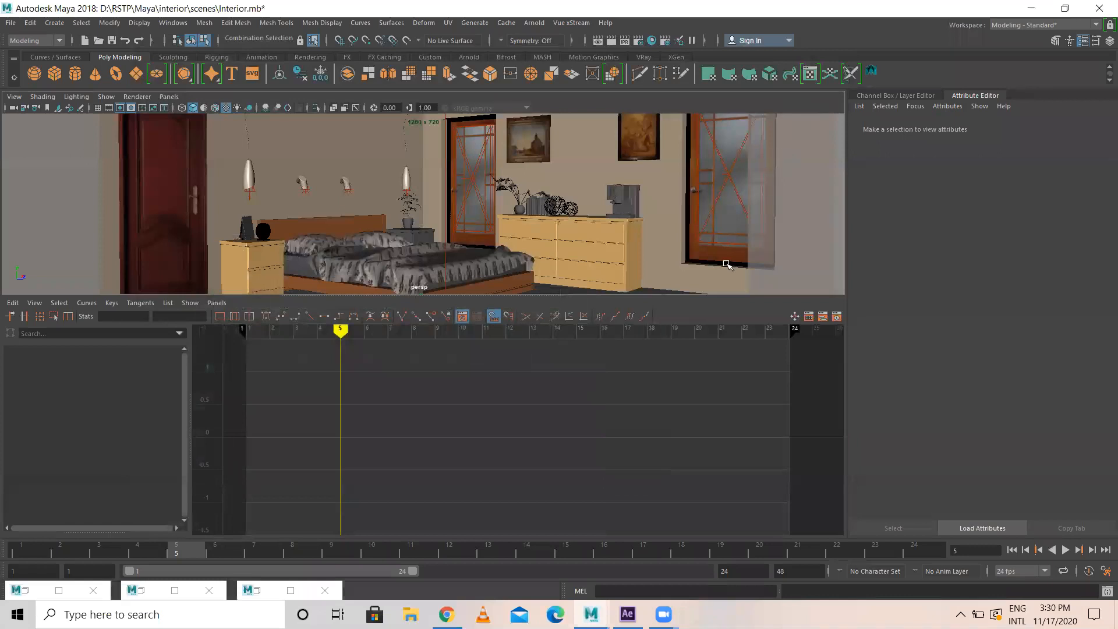
key(space)
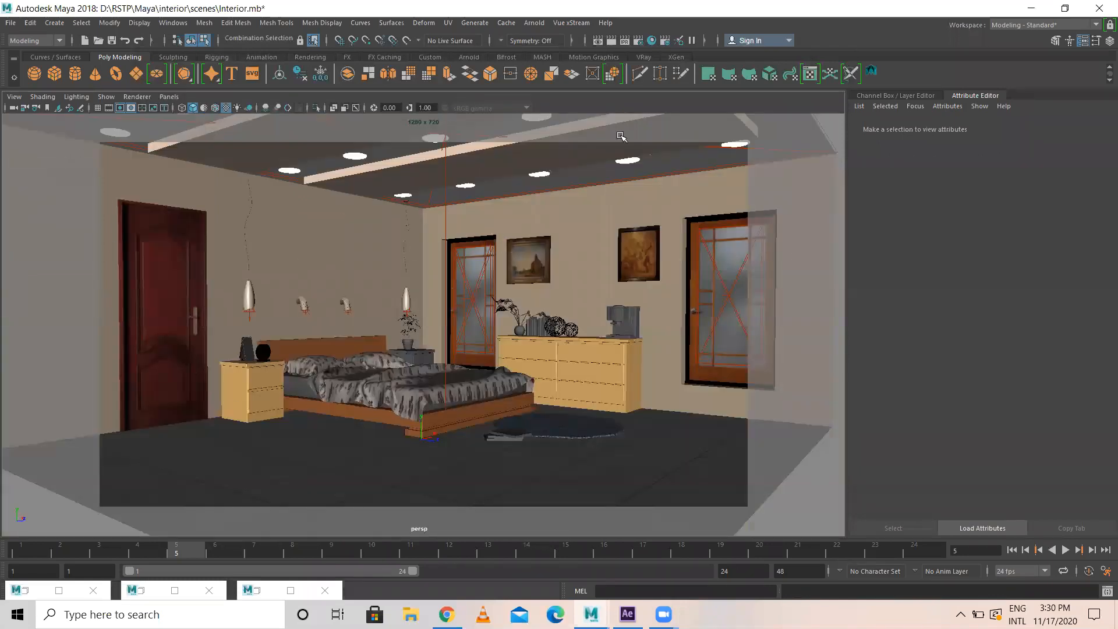